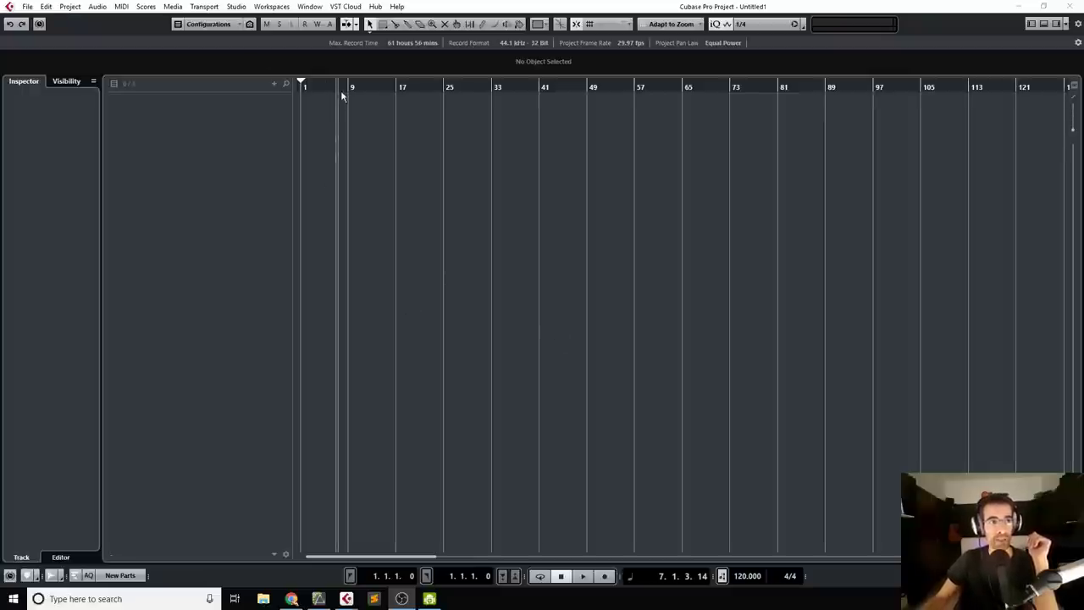
{"action": "left_click_drag", "start_coordinate": [339, 90], "coordinate": [284, 119]}
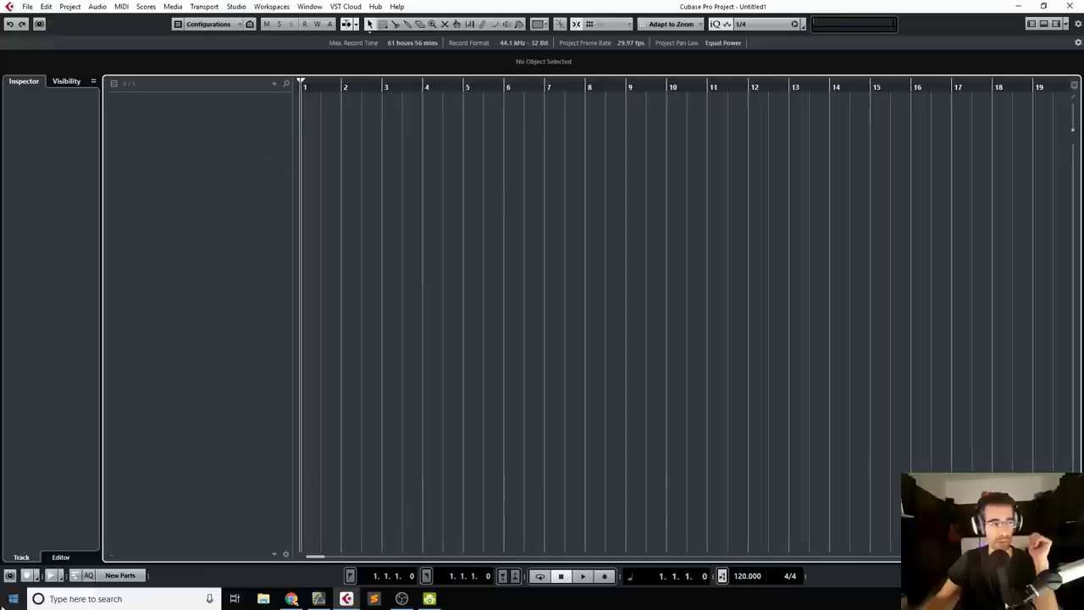
{"action": "left_click", "coordinate": [13, 598]}
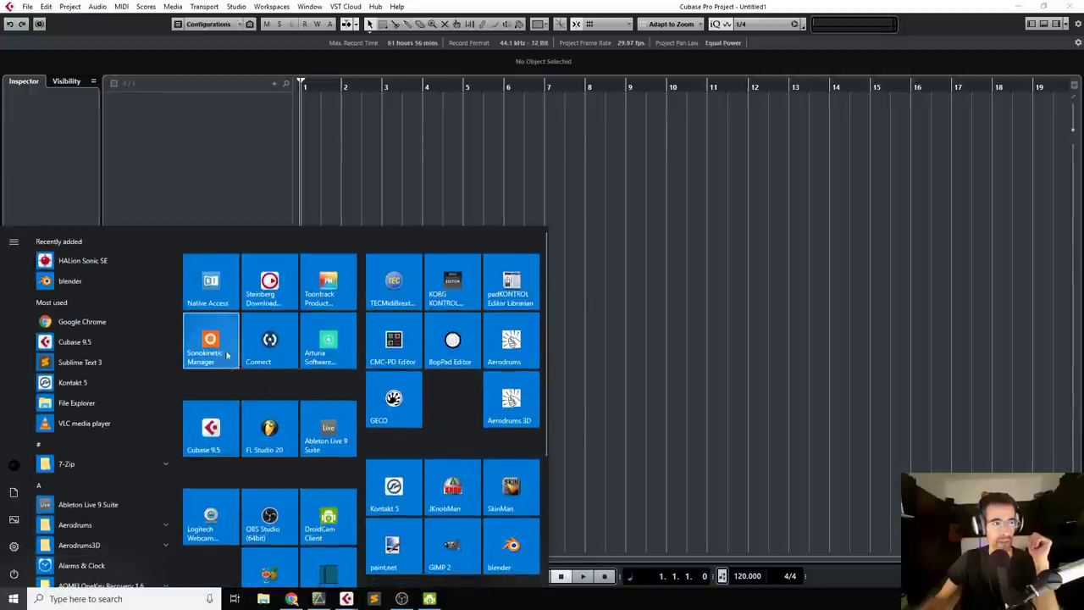
{"action": "left_click", "coordinate": [275, 296]}
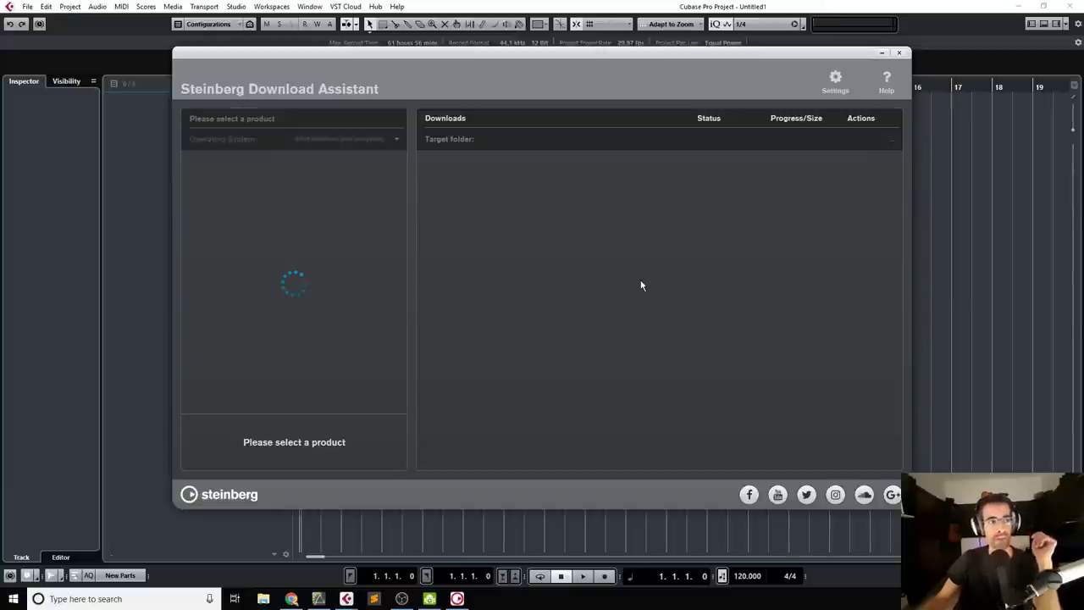
{"action": "left_click", "coordinate": [899, 52]}
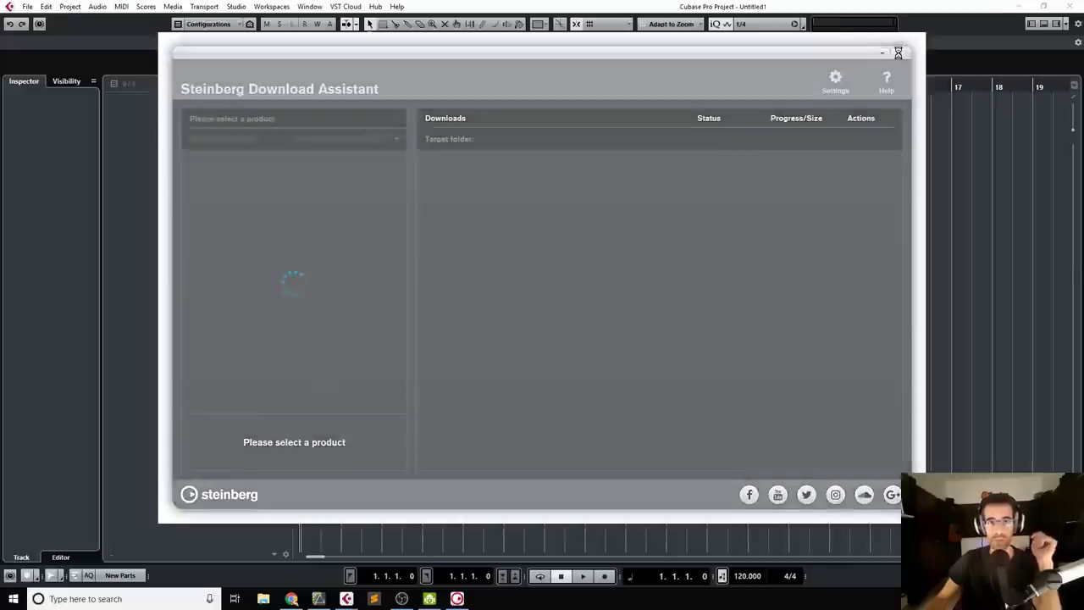
{"action": "left_click", "coordinate": [900, 52]}
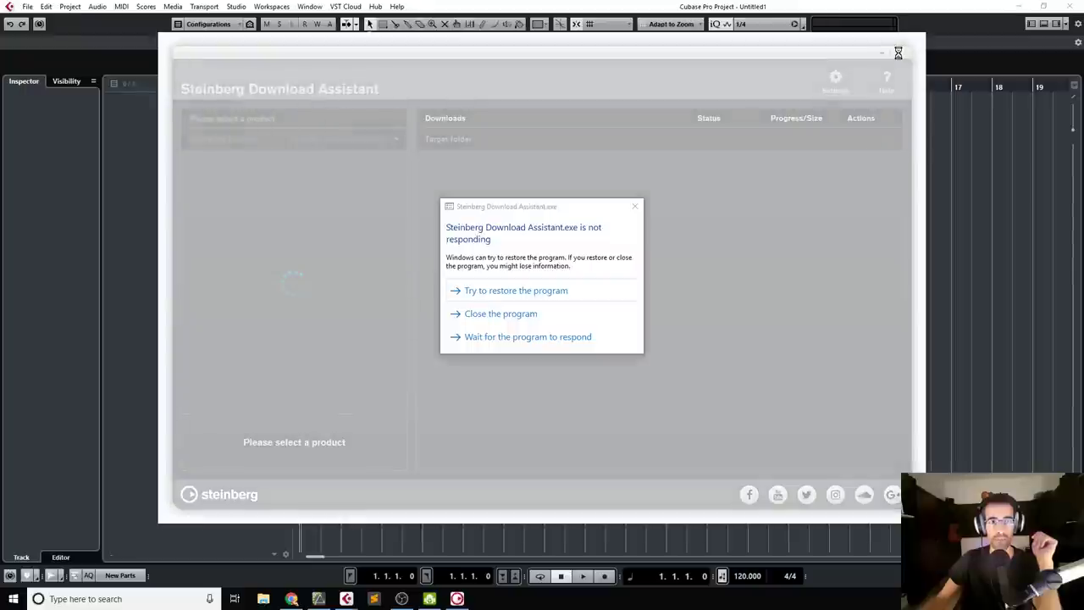
{"action": "left_click", "coordinate": [537, 299]}
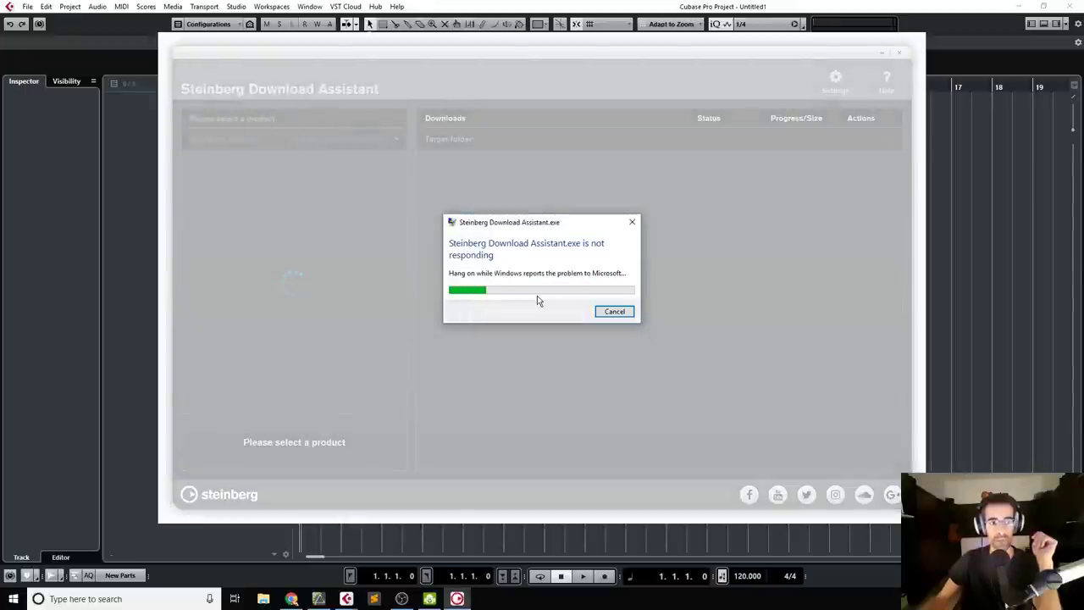
{"action": "left_click", "coordinate": [617, 312]}
- Switch to the Steinberg Download Assistant and review the downloads and target folder for Iconica Sections & Players
{"action": "left_click", "coordinate": [13, 598]}
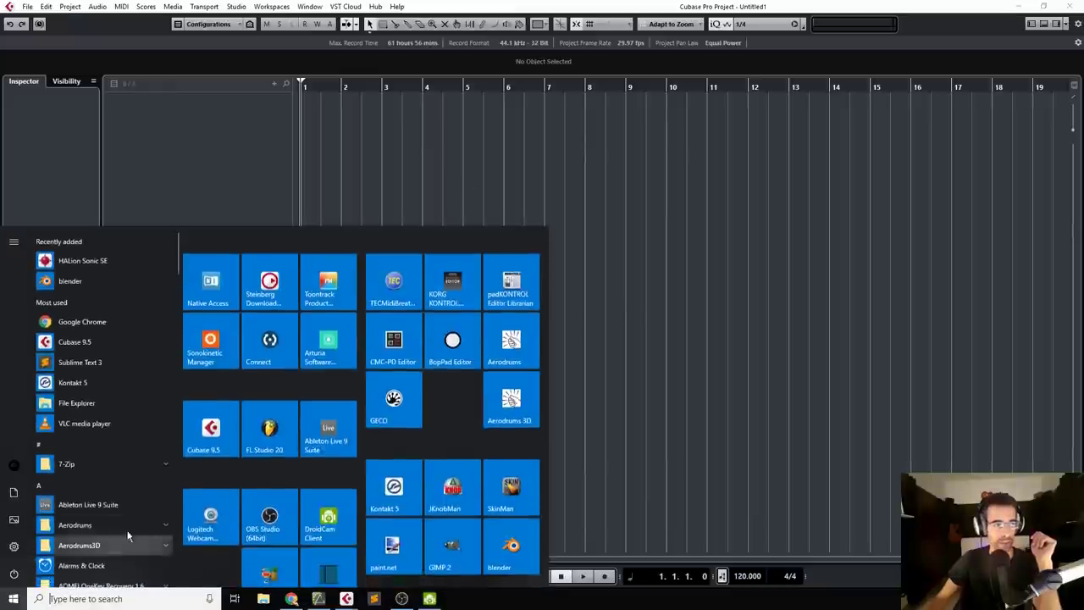
{"action": "left_click", "coordinate": [273, 288]}
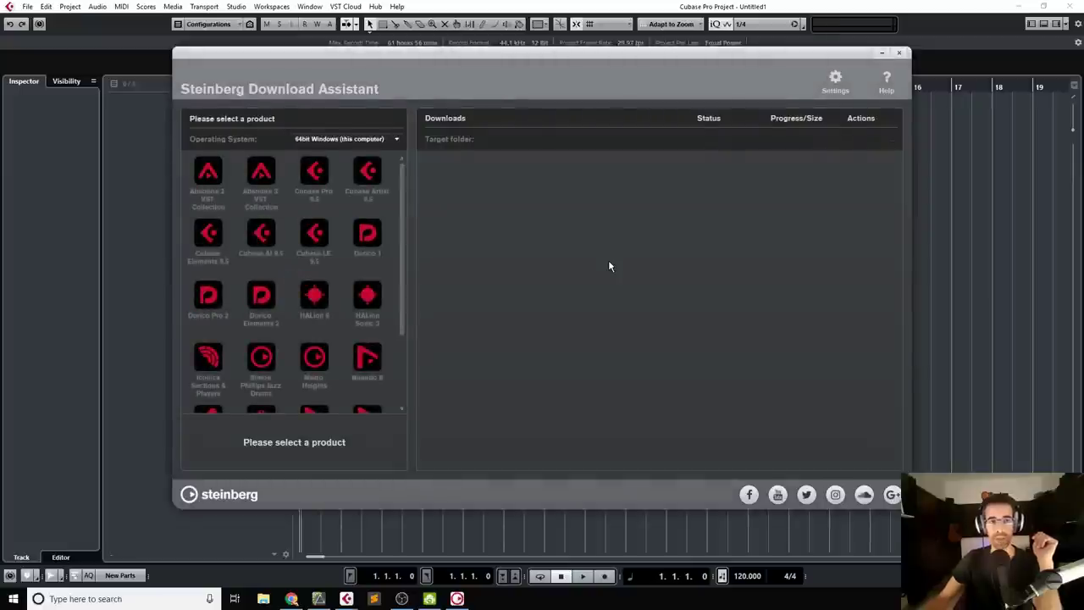
{"action": "scroll", "coordinate": [248, 306], "scroll_direction": "down", "scroll_amount": 3}
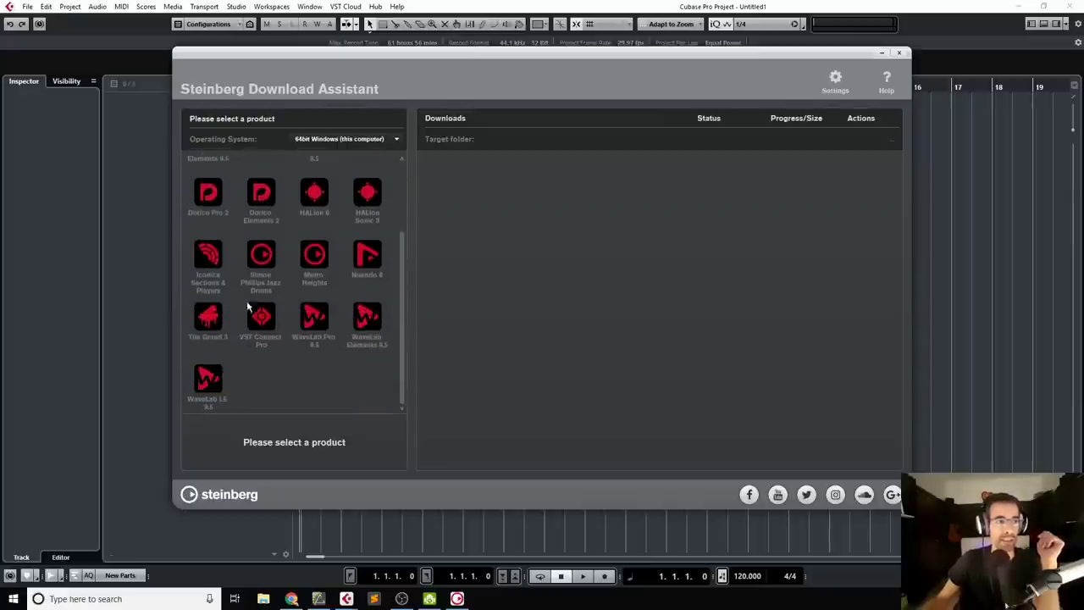
{"action": "left_click", "coordinate": [213, 254]}
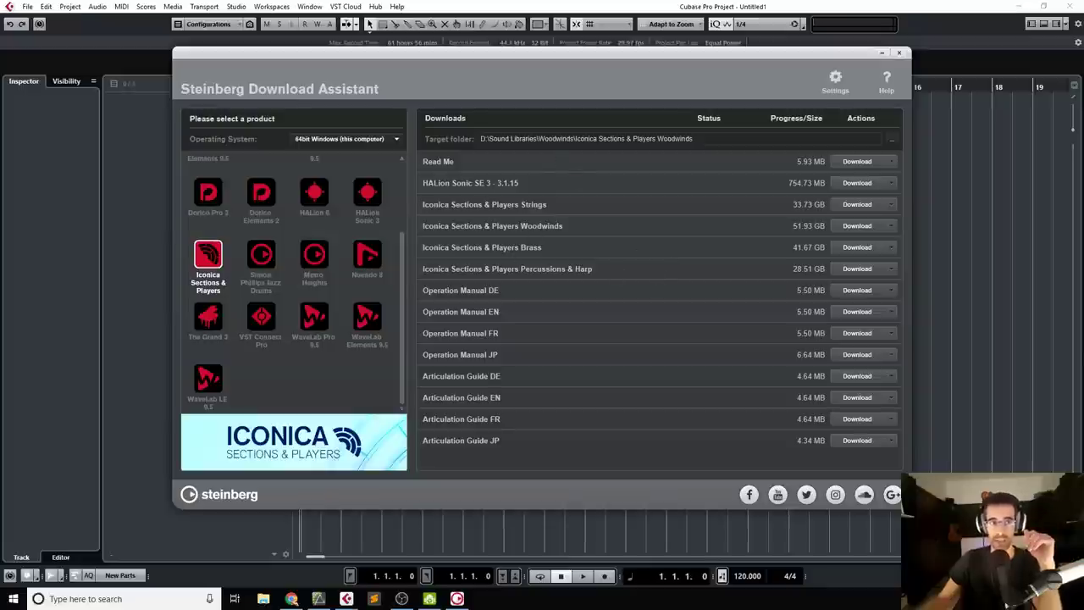
{"action": "left_click_drag", "start_coordinate": [693, 139], "coordinate": [440, 145]}
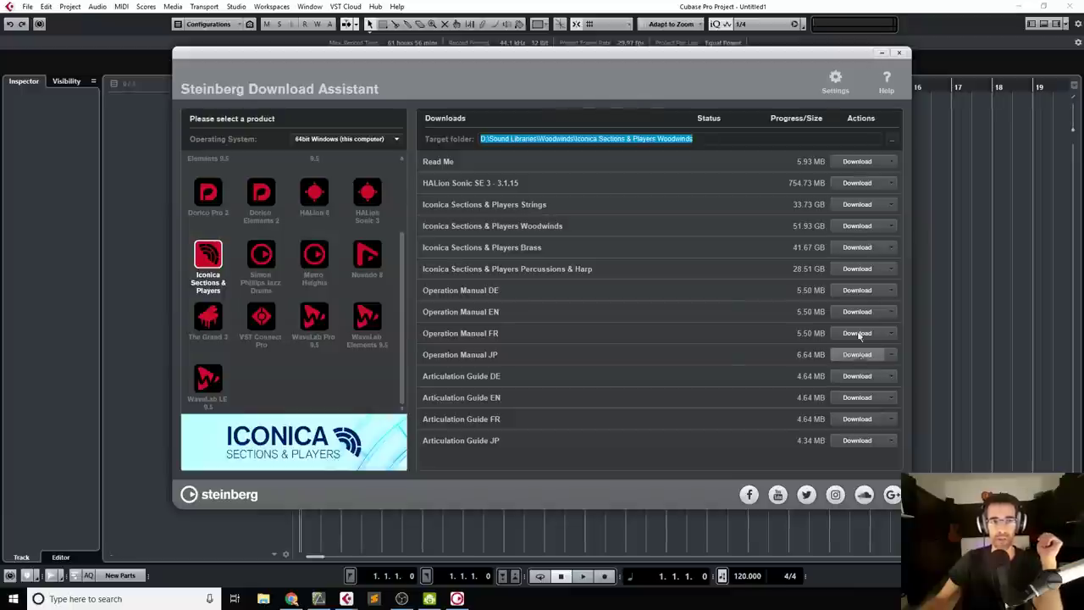
{"action": "left_click", "coordinate": [880, 56]}
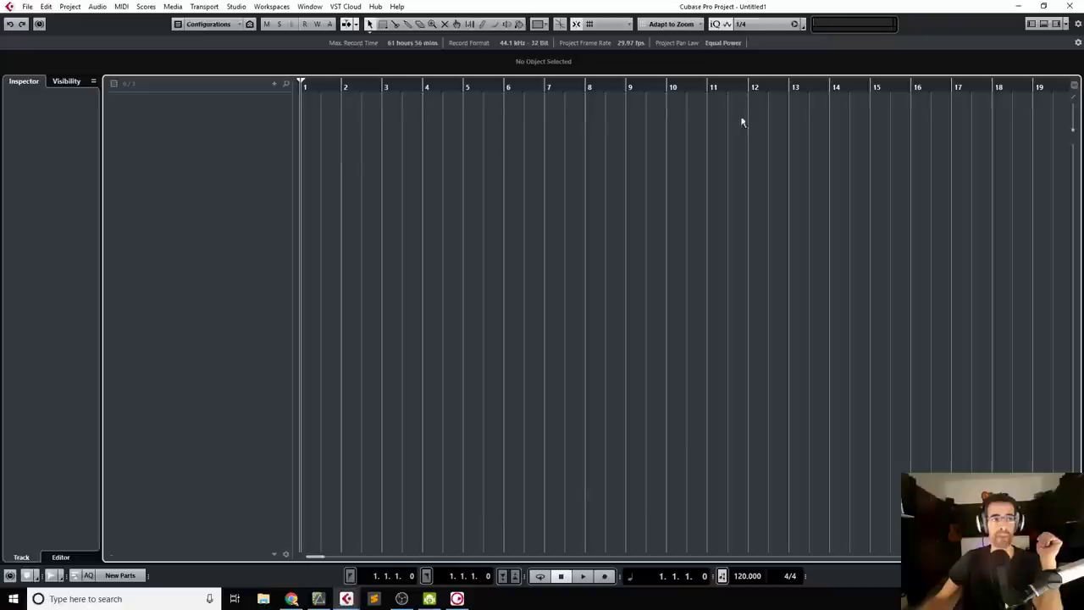
- Add one instrument track using HALion Sonic SE routed to Stereo Out
{"action": "right_click", "coordinate": [188, 125]}
{"action": "left_click", "coordinate": [207, 136]}
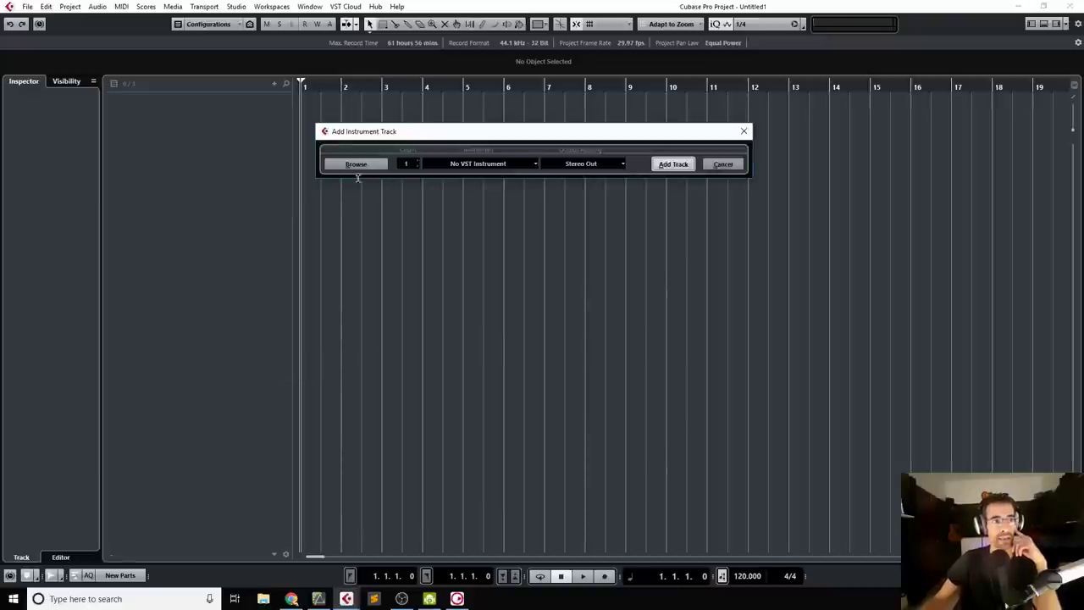
{"action": "left_click", "coordinate": [462, 164]}
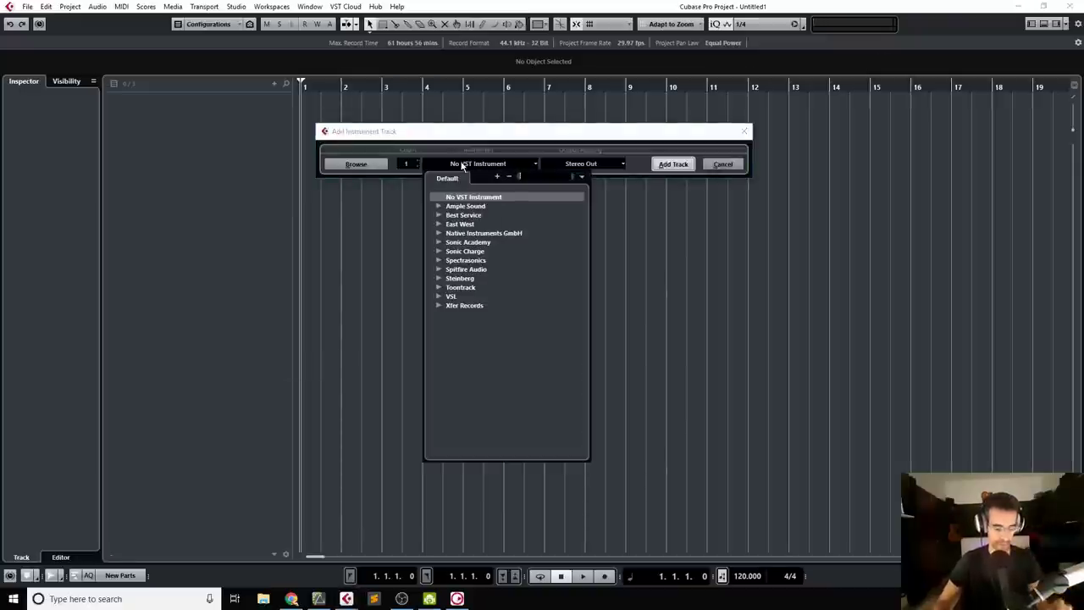
{"action": "type", "text": "se"}
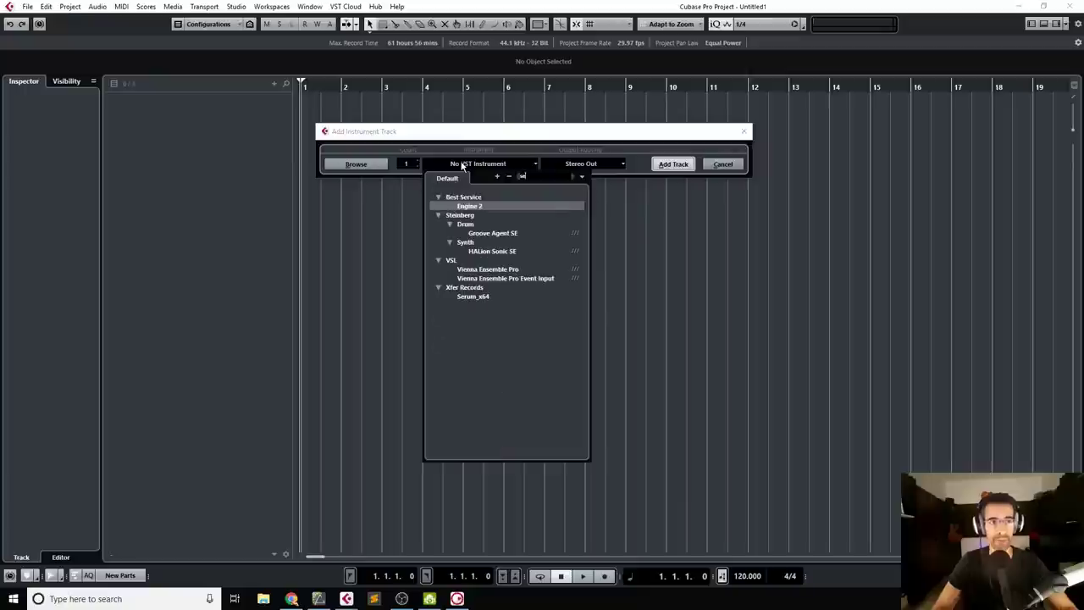
{"action": "left_click", "coordinate": [496, 252]}
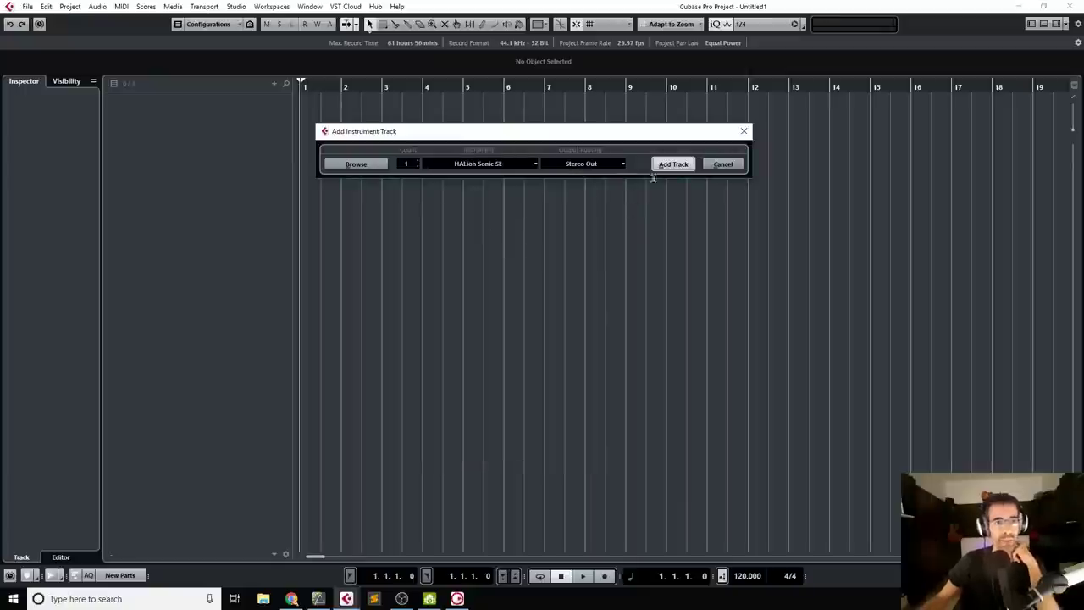
{"action": "left_click", "coordinate": [670, 164]}
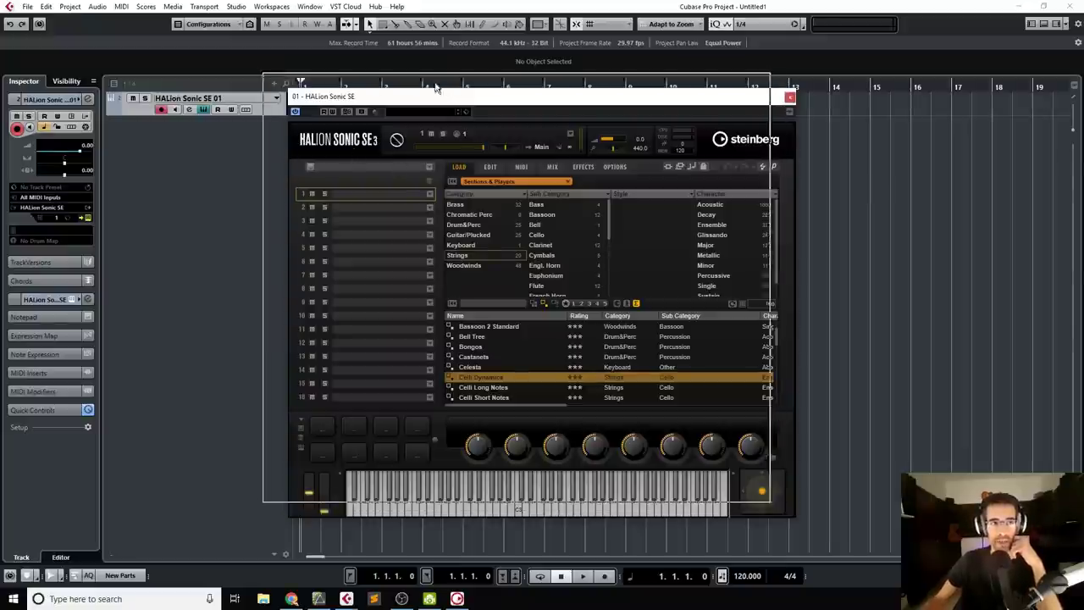
{"action": "left_click_drag", "start_coordinate": [462, 96], "coordinate": [427, 69]}
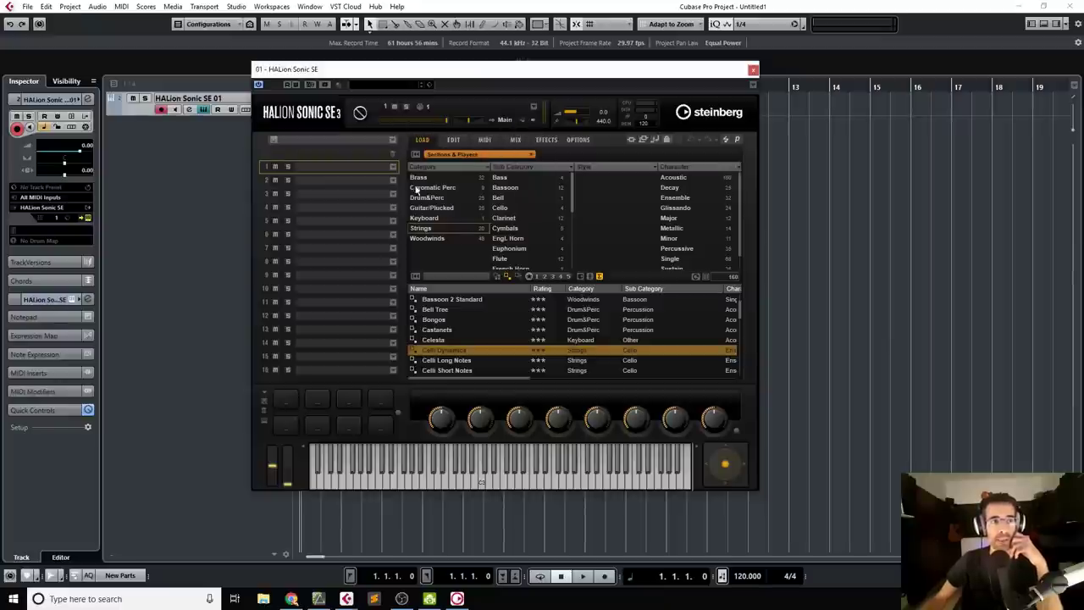
- Open the program loader for slot 1 of HALion Sonic SE and limit it to the Sections & Players content set
{"action": "left_click", "coordinate": [393, 166]}
{"action": "scroll", "coordinate": [261, 138], "scroll_direction": "down", "scroll_amount": 3}
{"action": "left_click", "coordinate": [270, 105]}
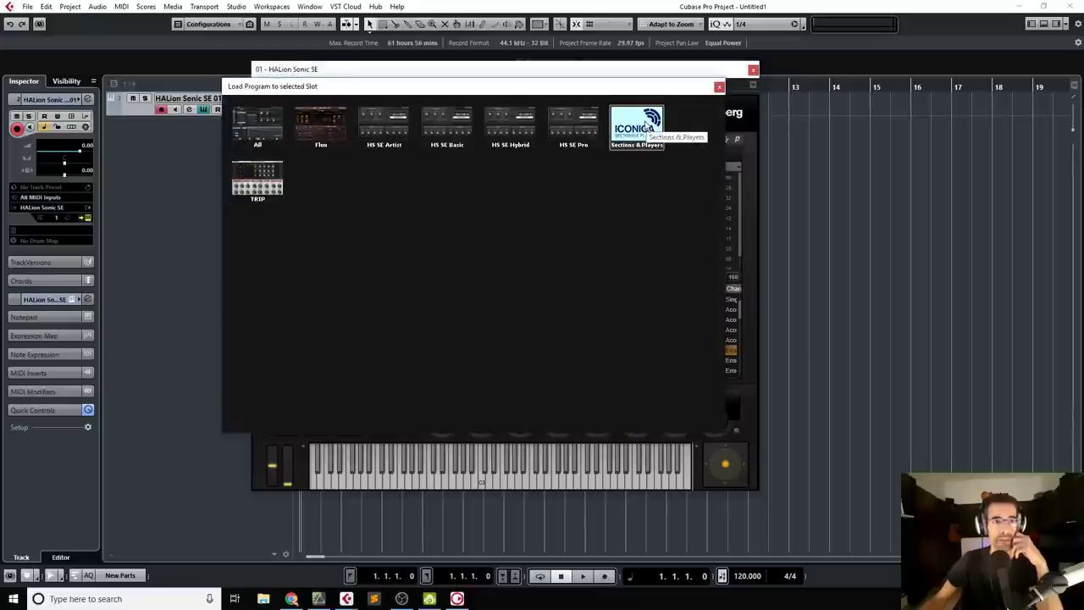
{"action": "left_click", "coordinate": [647, 121]}
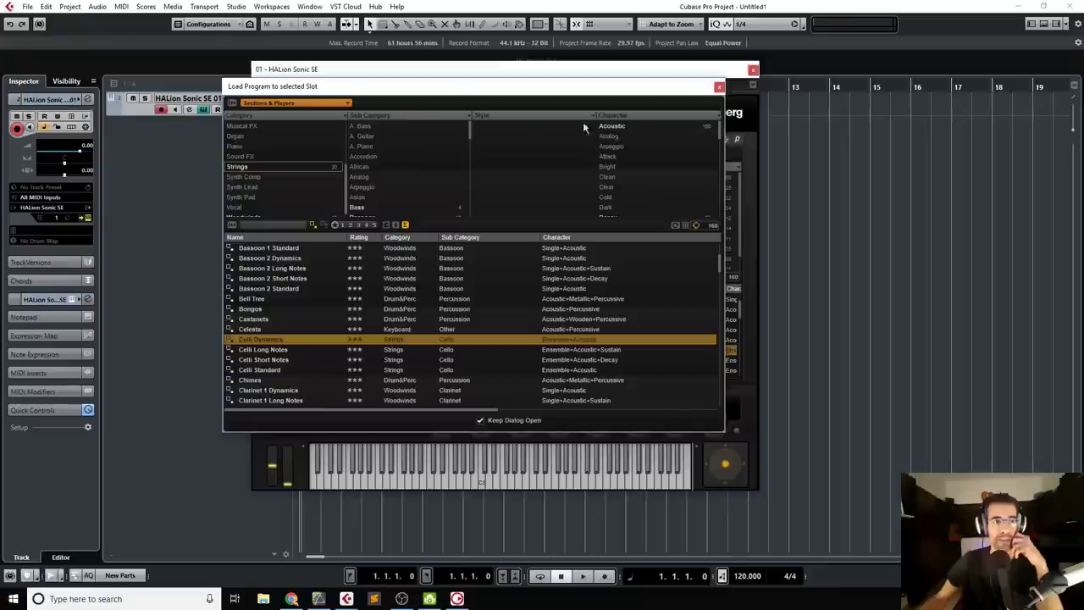
{"action": "left_click_drag", "start_coordinate": [442, 93], "coordinate": [526, 95]}
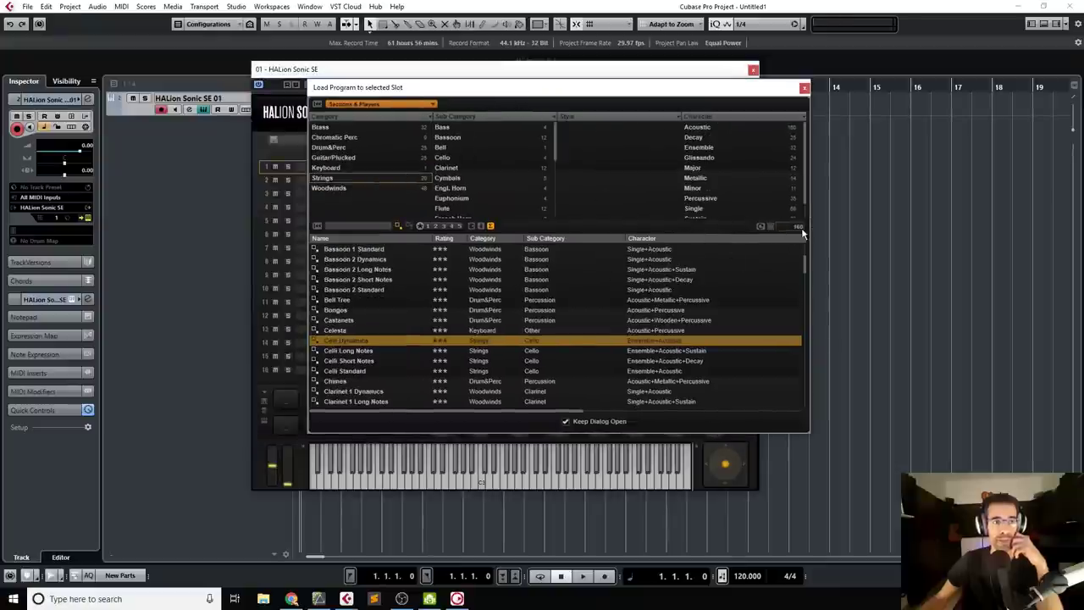
- Examine the Sections & Players presets, including those in the Guitar/Plucked and Keyboard categories
{"action": "scroll", "coordinate": [440, 336], "scroll_direction": "up", "scroll_amount": 3}
{"action": "scroll", "coordinate": [440, 299], "scroll_direction": "down", "scroll_amount": 3}
{"action": "scroll", "coordinate": [440, 299], "scroll_direction": "up", "scroll_amount": 3}
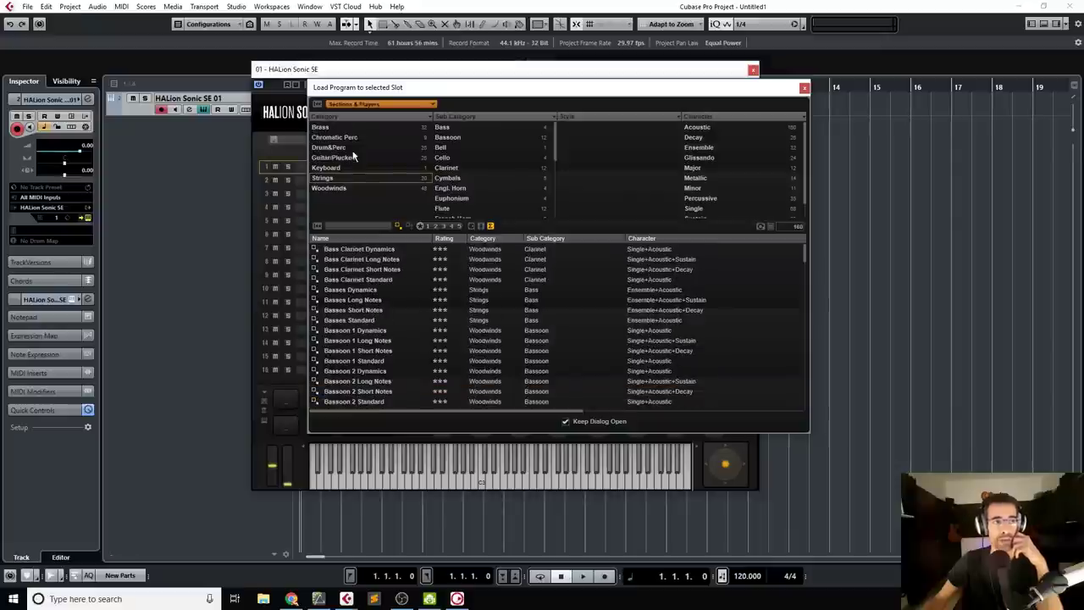
{"action": "left_click", "coordinate": [334, 158]}
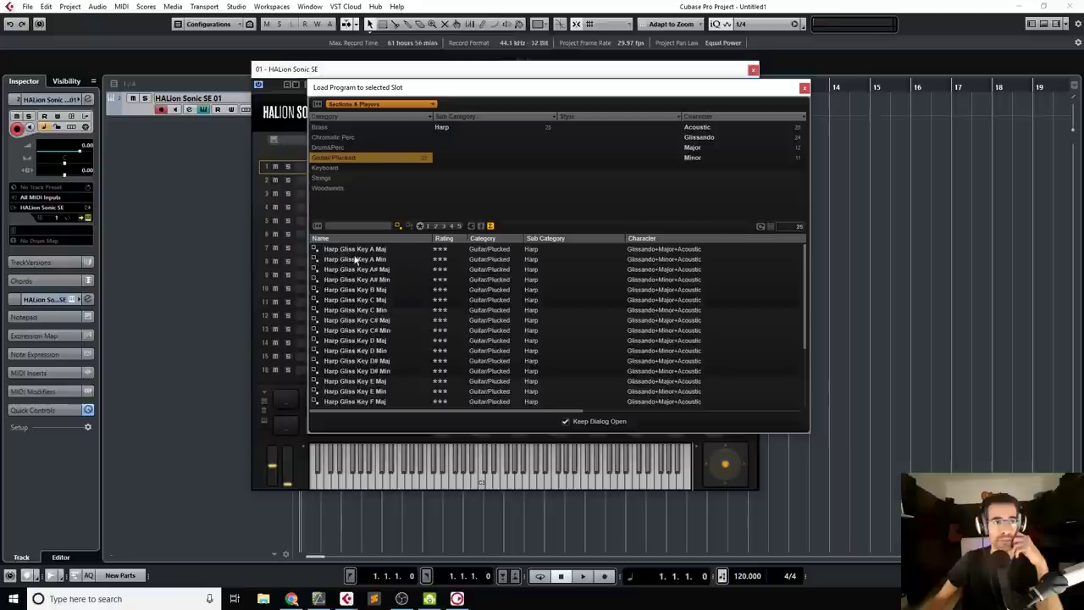
{"action": "left_click", "coordinate": [349, 159]}
{"action": "left_click", "coordinate": [342, 168]}
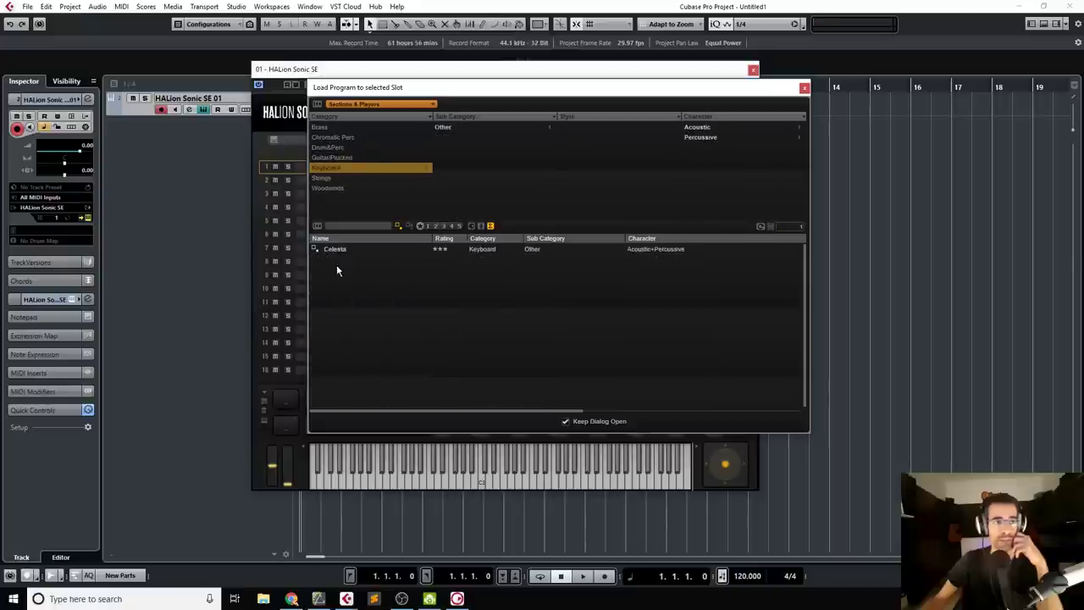
{"action": "left_click", "coordinate": [339, 167]}
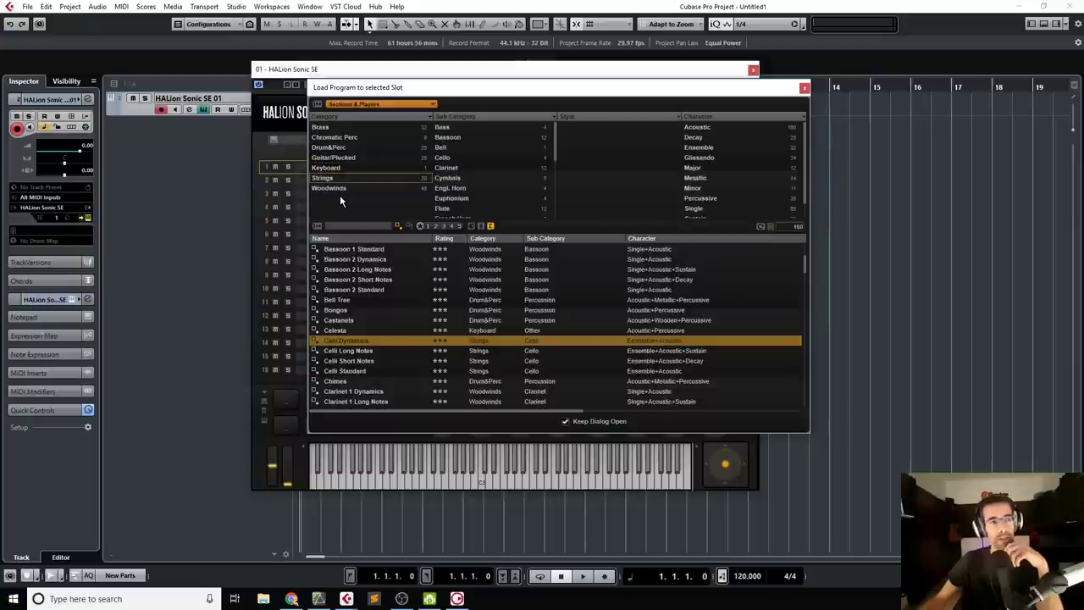
{"action": "scroll", "coordinate": [377, 288], "scroll_direction": "down", "scroll_amount": 8}
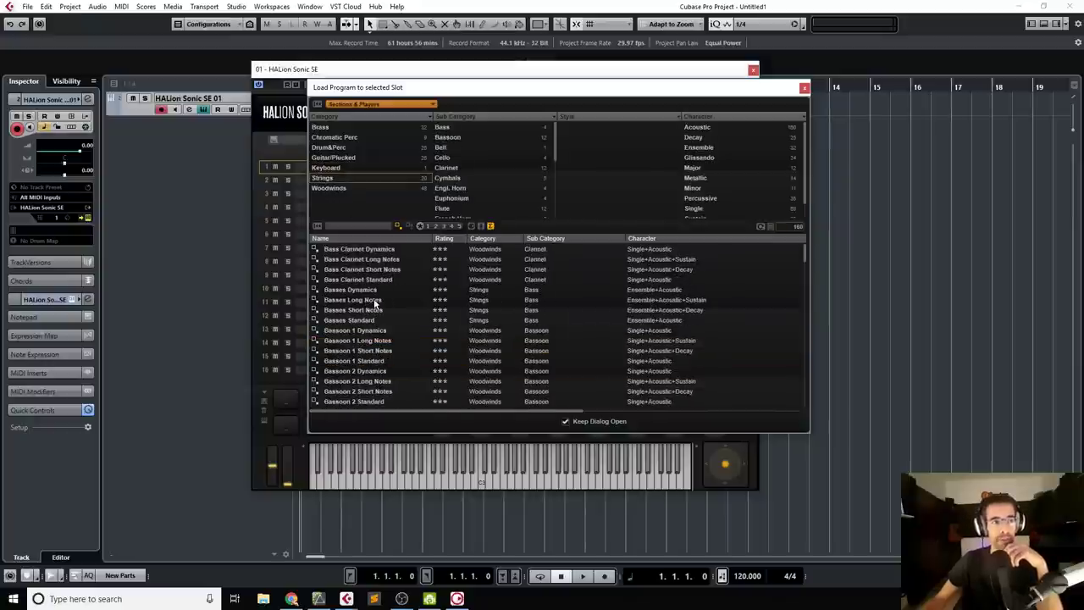
{"action": "scroll", "coordinate": [377, 279], "scroll_direction": "up", "scroll_amount": 5}
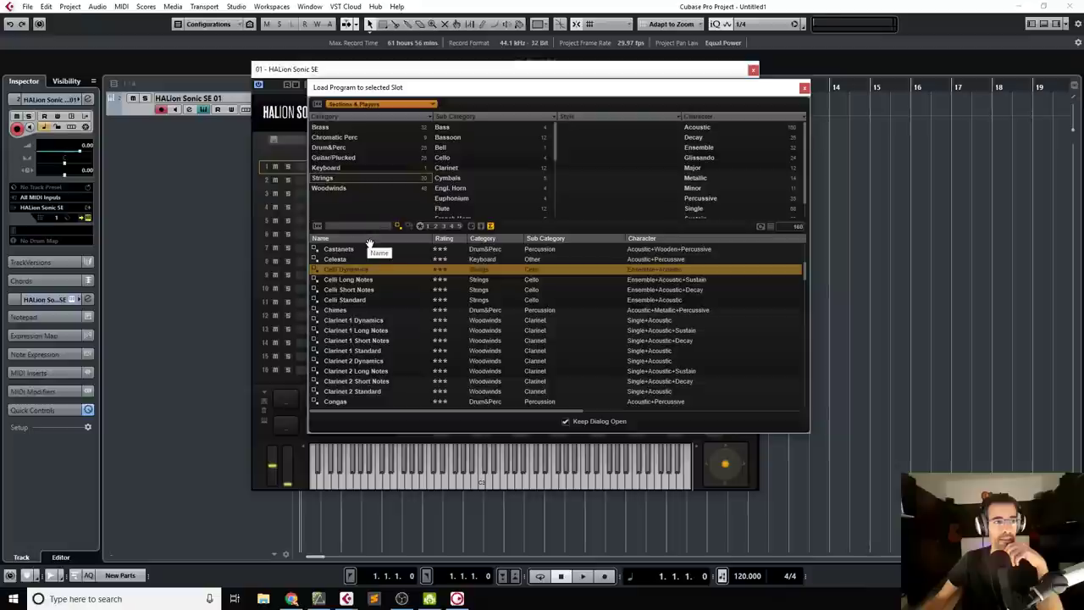
- Load Violins I Standard into slot 1 from the Strings category, with the preset names sorted in reverse order
{"action": "left_click", "coordinate": [369, 242]}
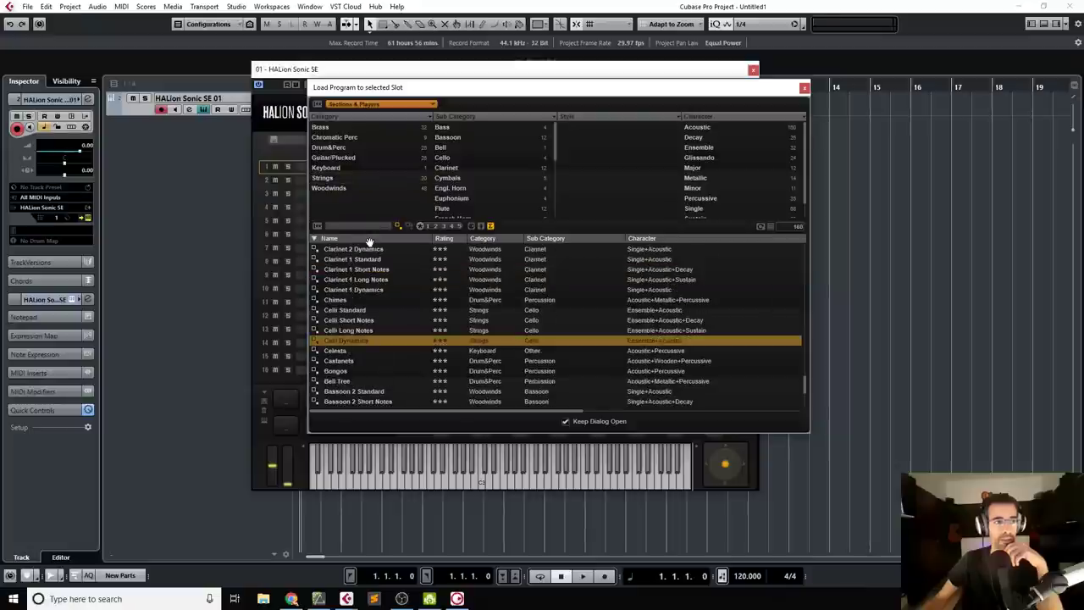
{"action": "left_click", "coordinate": [337, 180]}
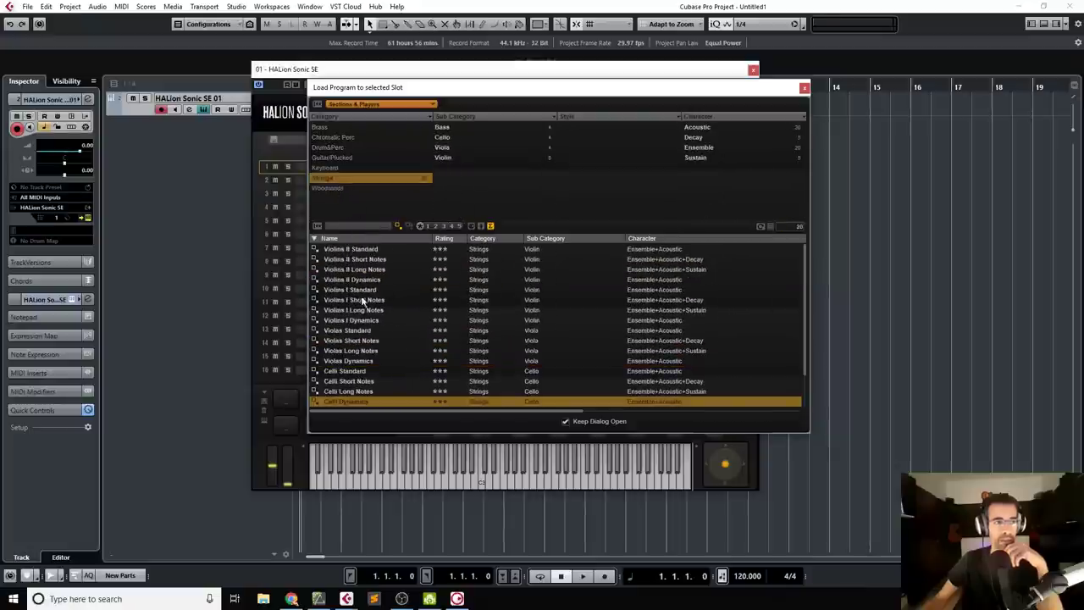
{"action": "left_click", "coordinate": [364, 292]}
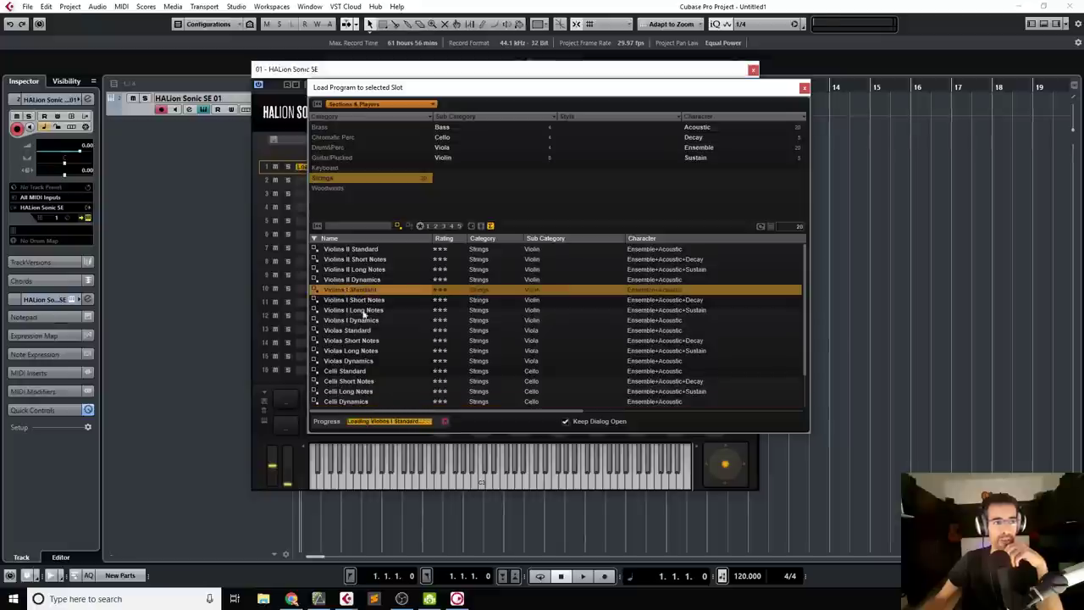
{"action": "left_click", "coordinate": [804, 88]}
- Replace the Pizzicato articulation of the Violins I program with Legato and activate its C#0 key switch
{"action": "left_click", "coordinate": [453, 141]}
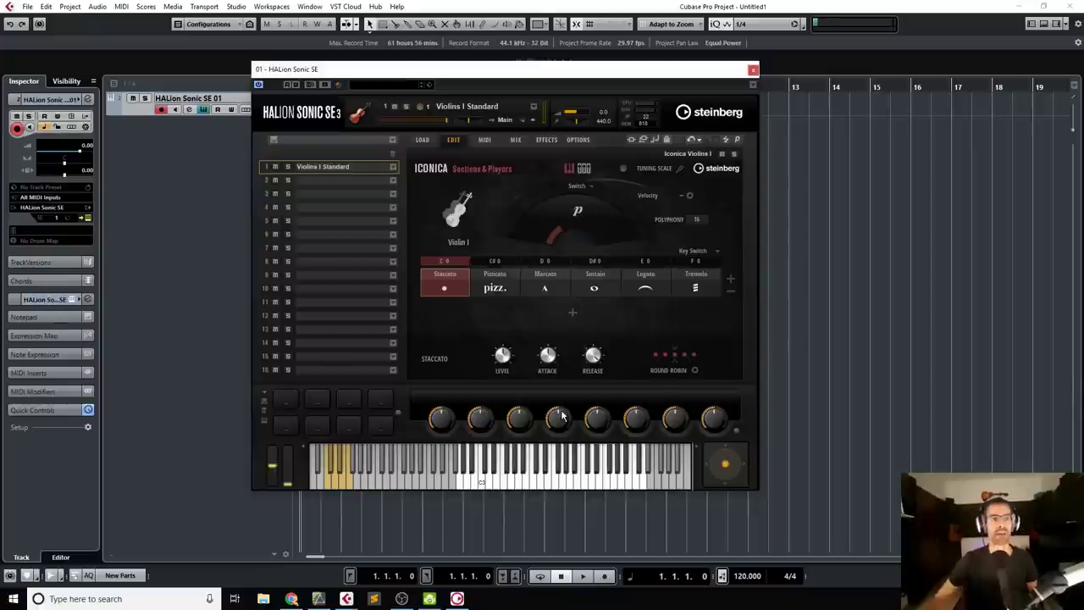
{"action": "left_click", "coordinate": [495, 282]}
{"action": "left_click", "coordinate": [455, 317]}
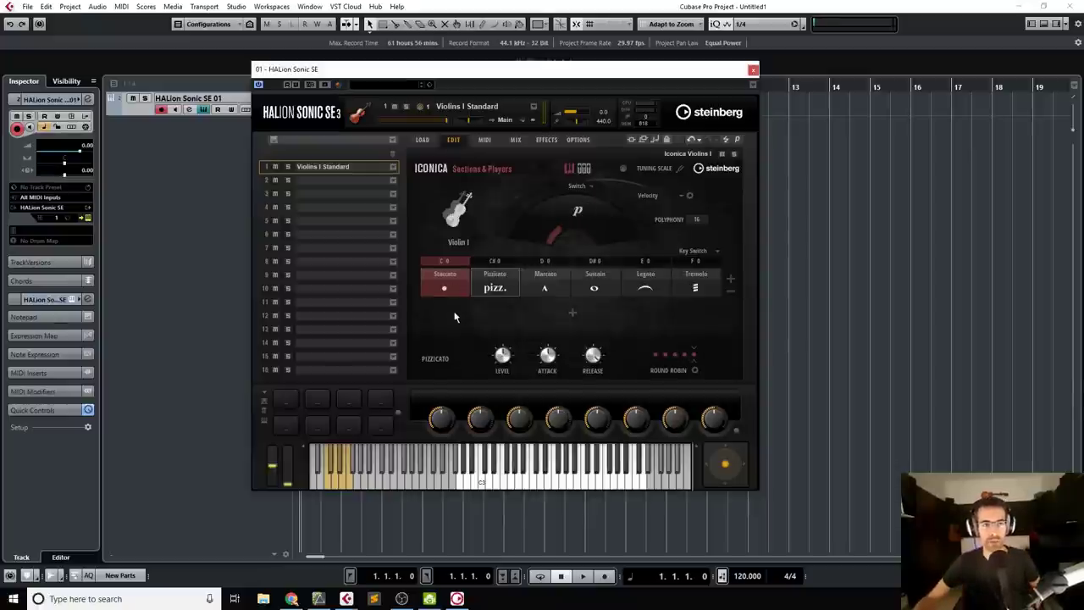
{"action": "left_click", "coordinate": [491, 279]}
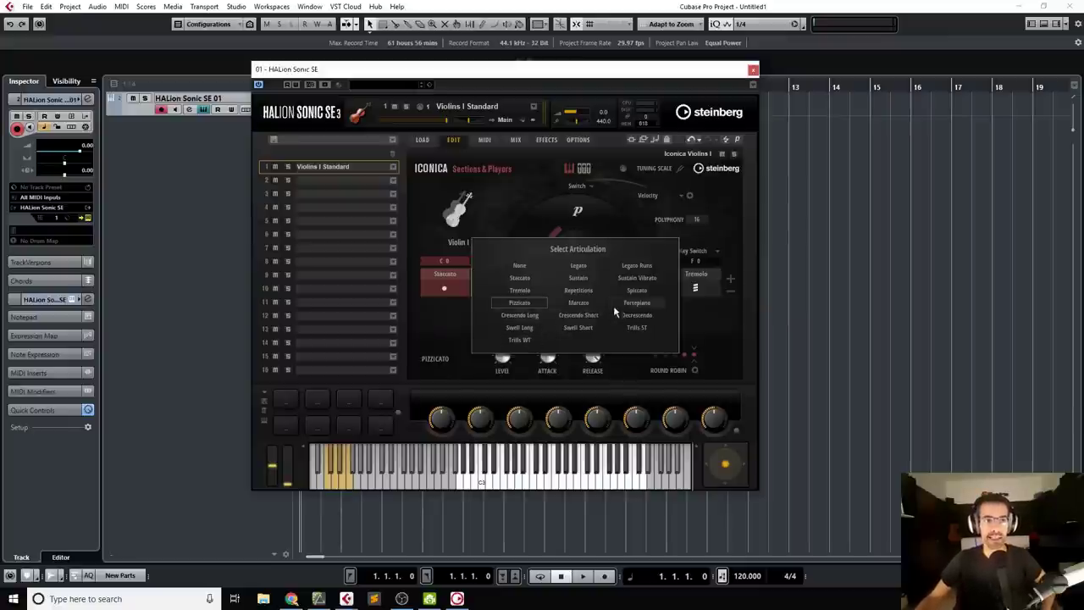
{"action": "left_click", "coordinate": [579, 267]}
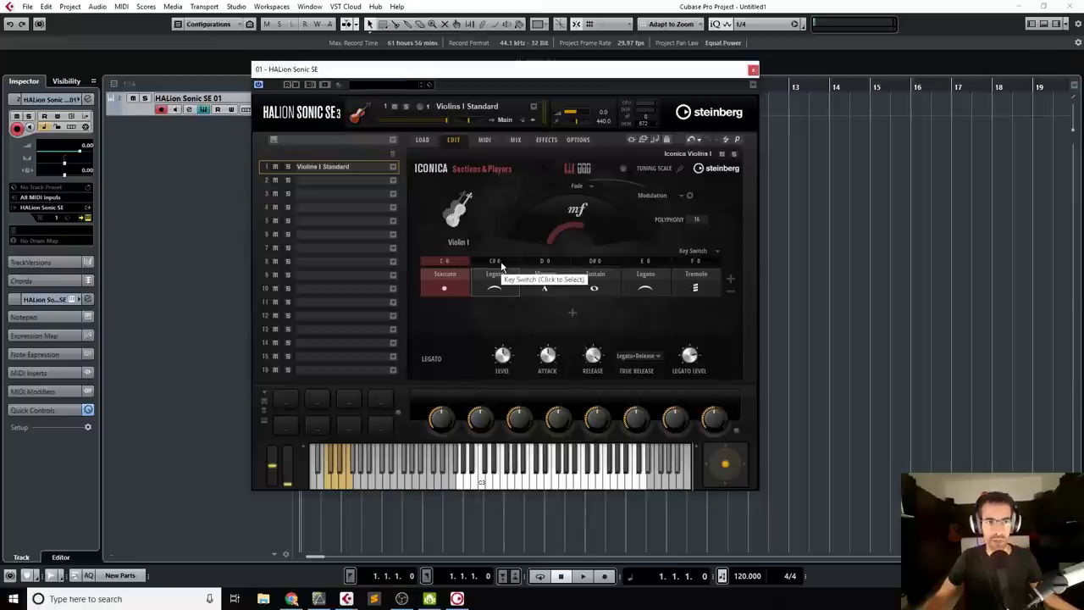
{"action": "left_click", "coordinate": [502, 264]}
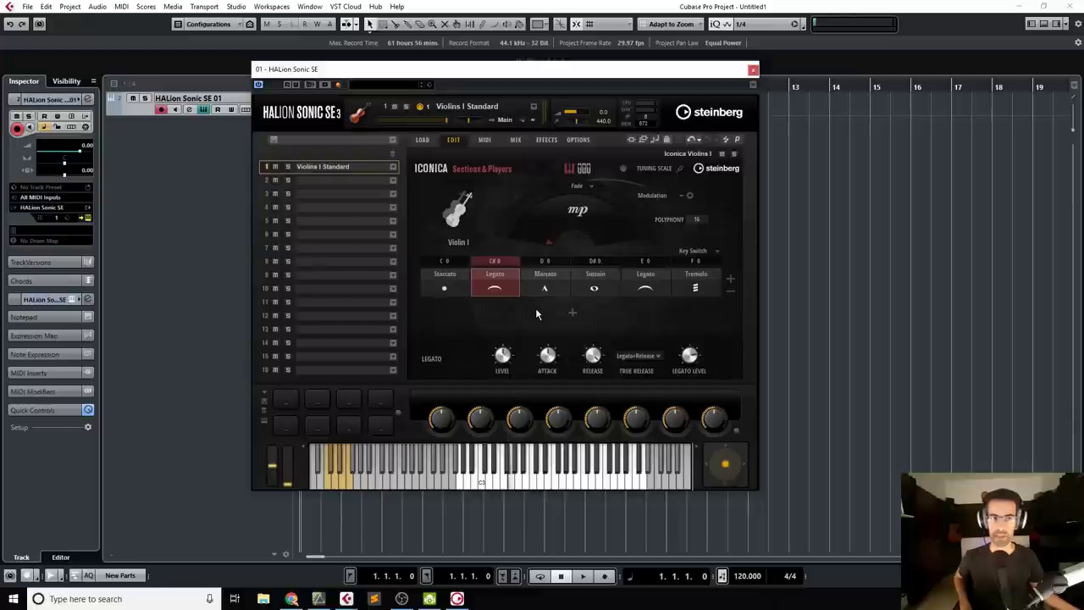
- Set the key switch of the Marcato articulation to A#3 and replace that articulation with Pizzicato
{"action": "left_click", "coordinate": [555, 275]}
{"action": "left_click", "coordinate": [559, 283]}
{"action": "left_click", "coordinate": [545, 273]}
{"action": "left_click", "coordinate": [526, 229]}
{"action": "double_click", "coordinate": [540, 261]}
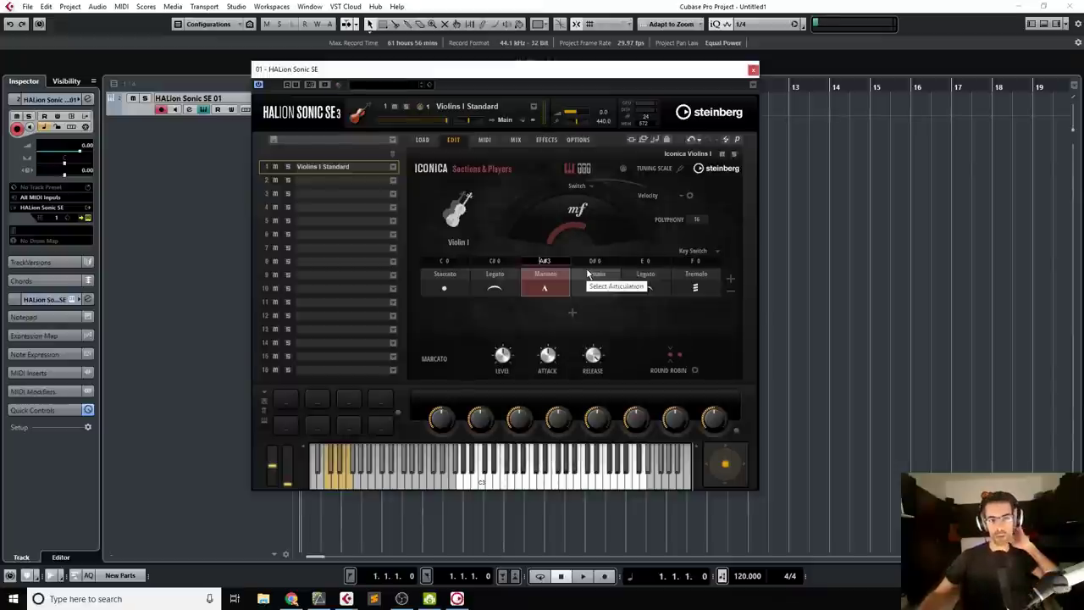
{"action": "left_click", "coordinate": [546, 285]}
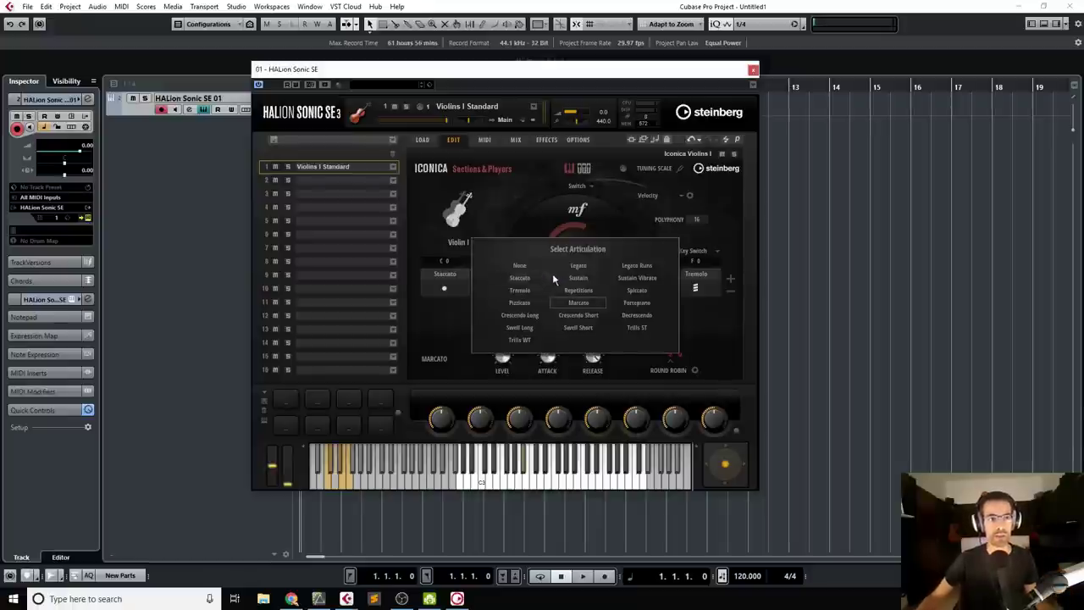
{"action": "left_click", "coordinate": [521, 302]}
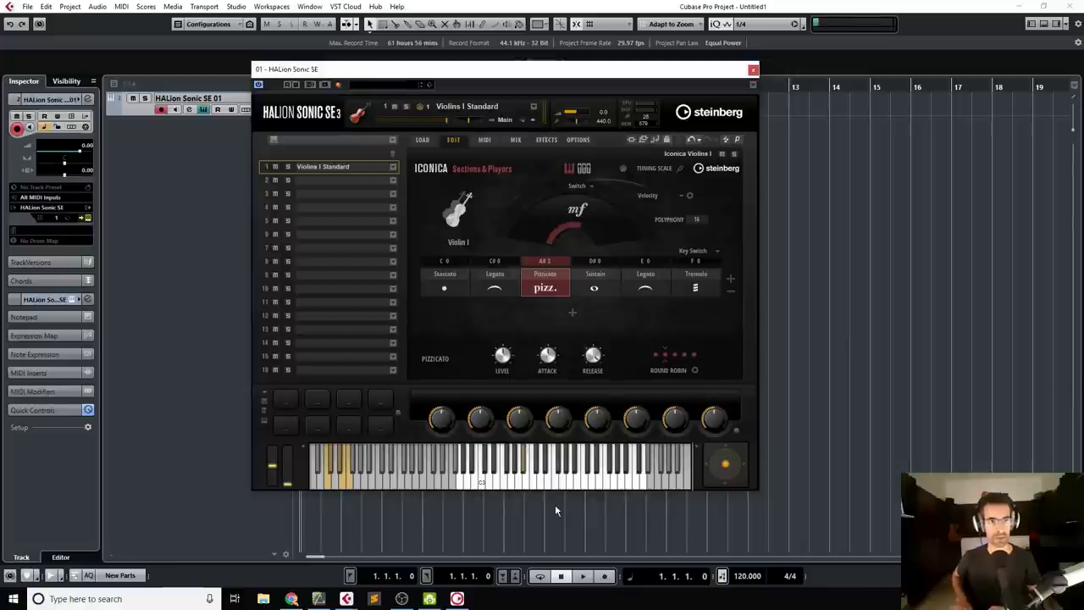
- Set the Pizzicato articulation's key switch to D 0 and replace the articulation in that slot with Legato
{"action": "double_click", "coordinate": [543, 263]}
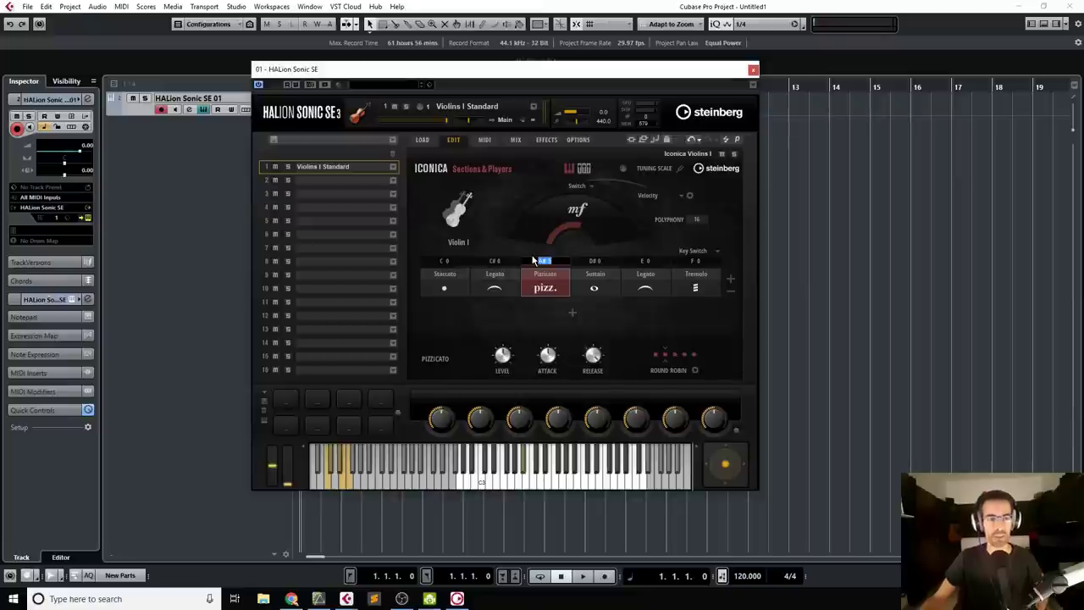
{"action": "type", "text": "D "}
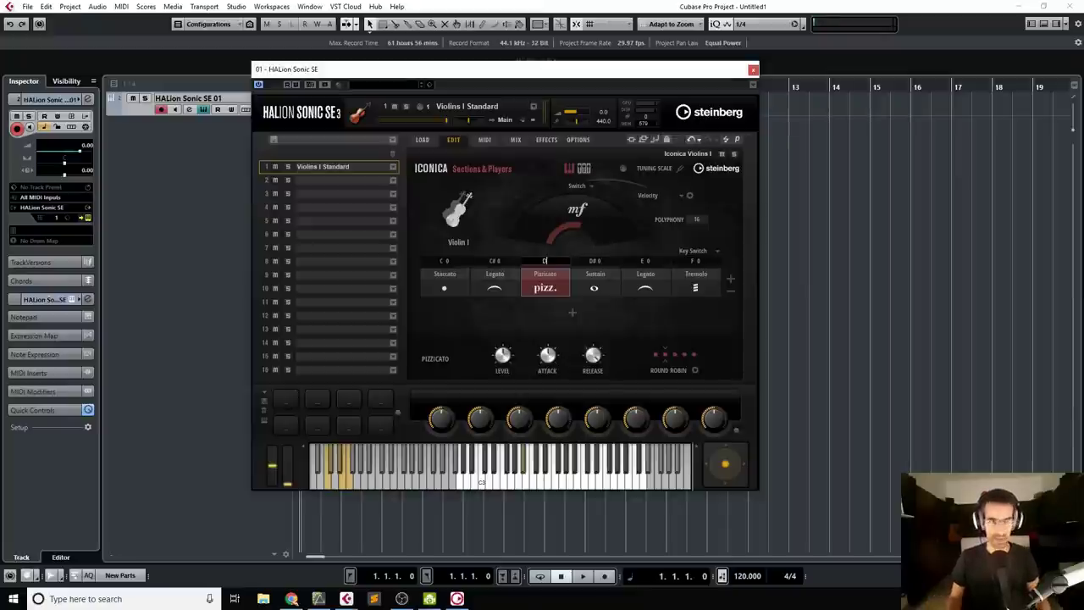
{"action": "type", "text": "0"}
{"action": "key", "text": "Return"}
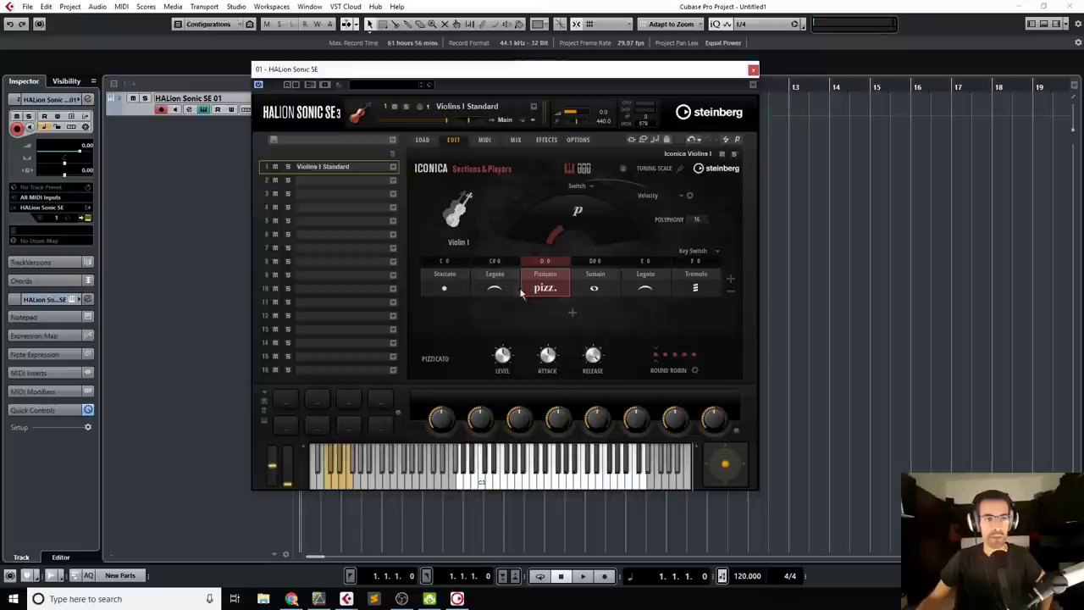
{"action": "left_click", "coordinate": [546, 277]}
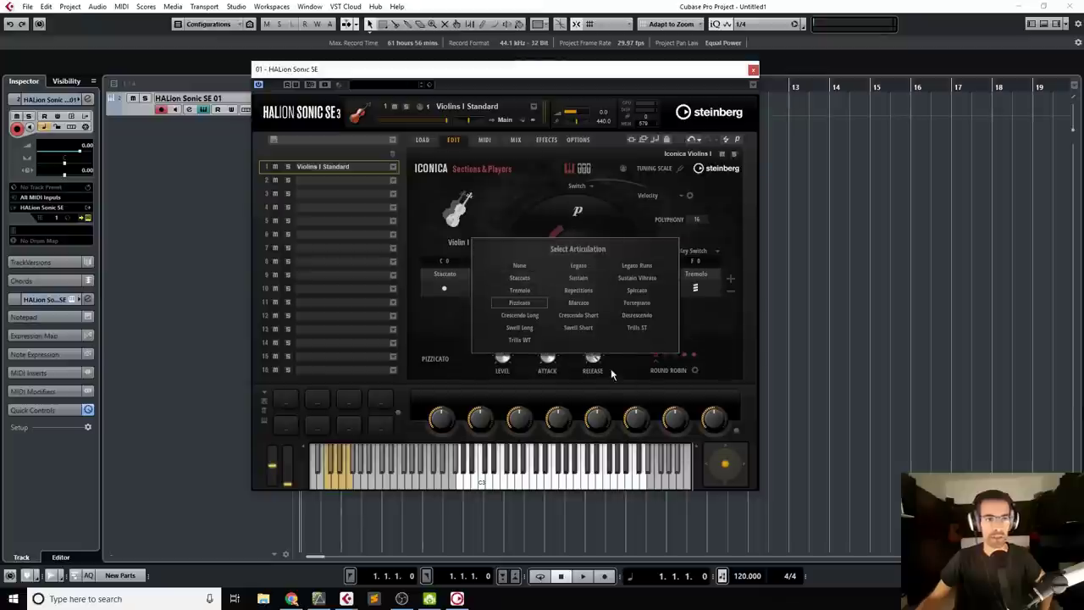
{"action": "left_click", "coordinate": [578, 266]}
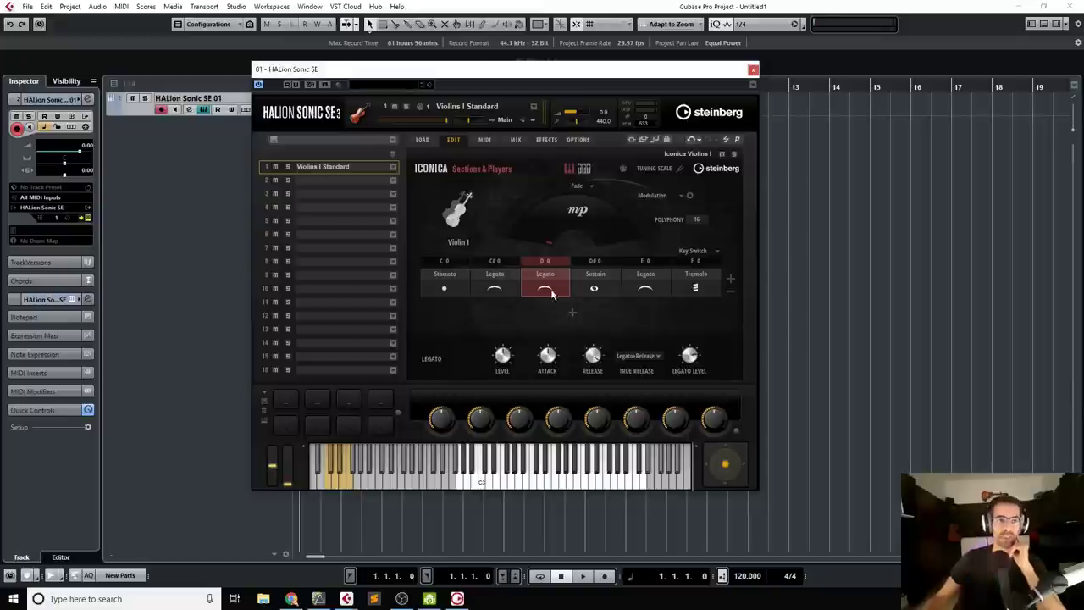
- Try Legato in the D#0 articulation slot and change the slot back to Sustain
{"action": "left_click", "coordinate": [593, 289]}
{"action": "left_click", "coordinate": [593, 289]}
{"action": "left_click", "coordinate": [593, 273]}
{"action": "left_click", "coordinate": [595, 282]}
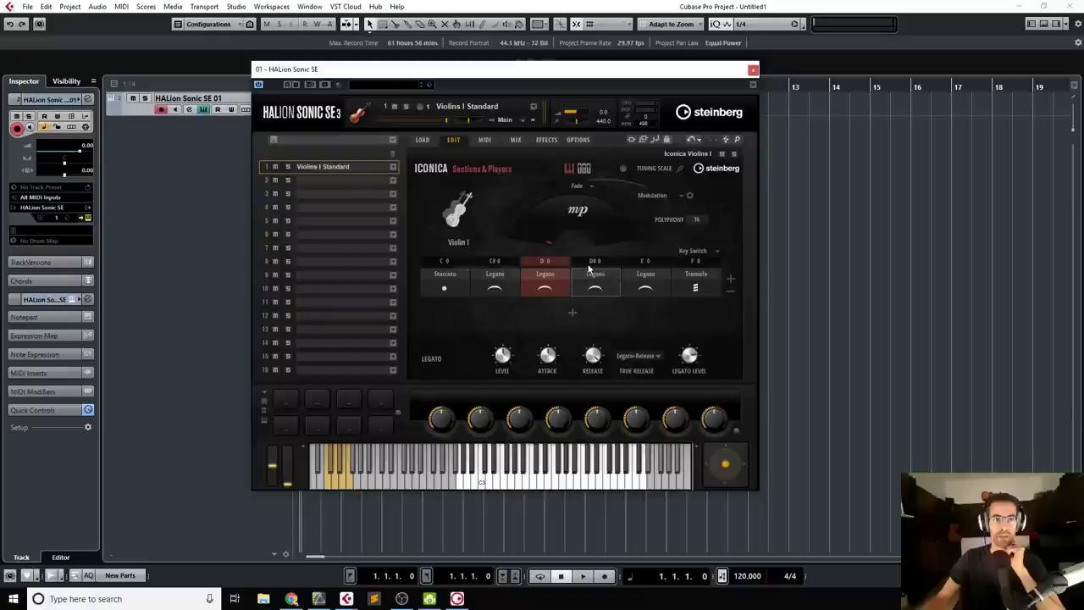
{"action": "left_click", "coordinate": [591, 271]}
{"action": "left_click", "coordinate": [585, 285]}
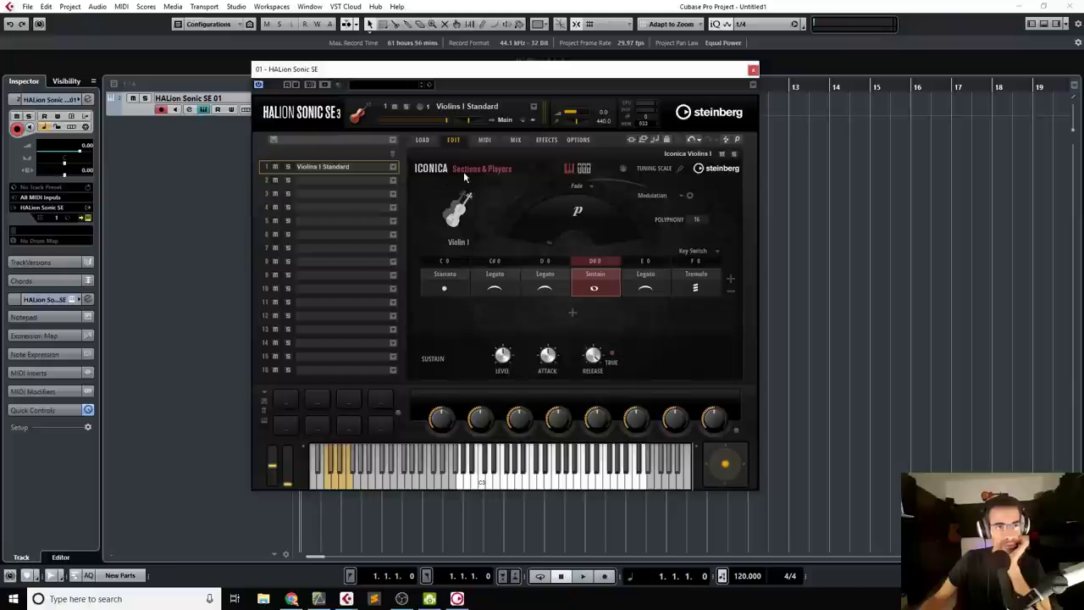
- Add two empty articulation slots at the end of the row and a second articulation row below
{"action": "left_click", "coordinate": [572, 314]}
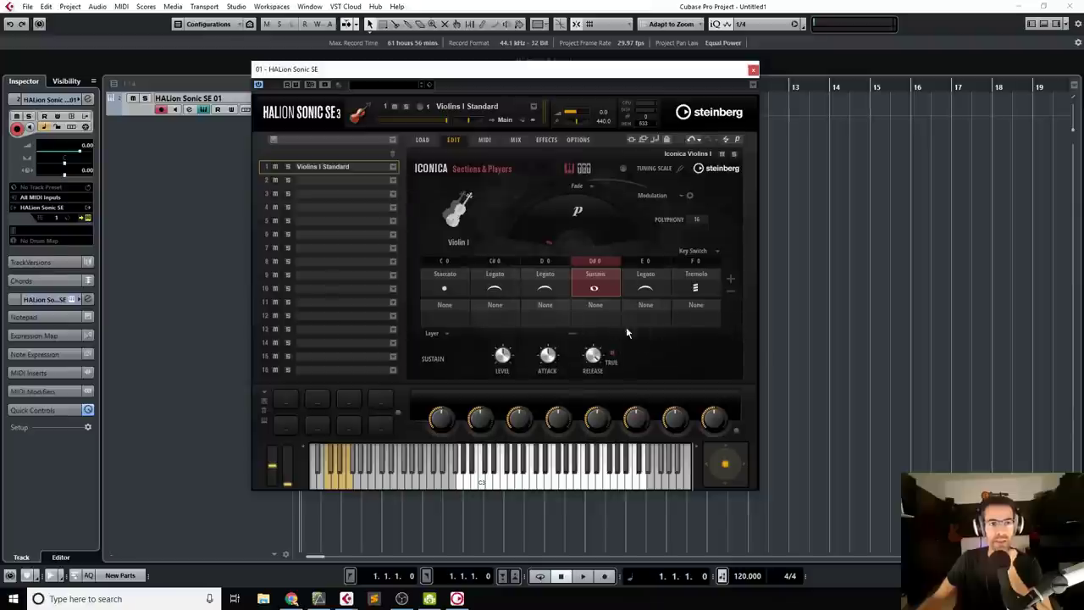
{"action": "left_click", "coordinate": [575, 338]}
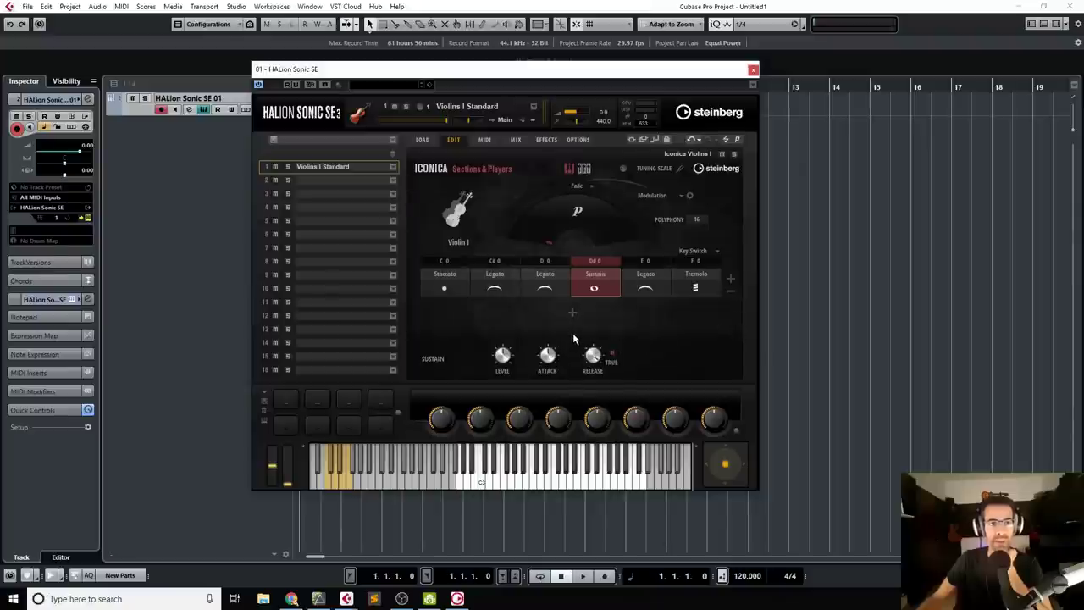
{"action": "left_click", "coordinate": [731, 280]}
{"action": "left_click", "coordinate": [731, 280]}
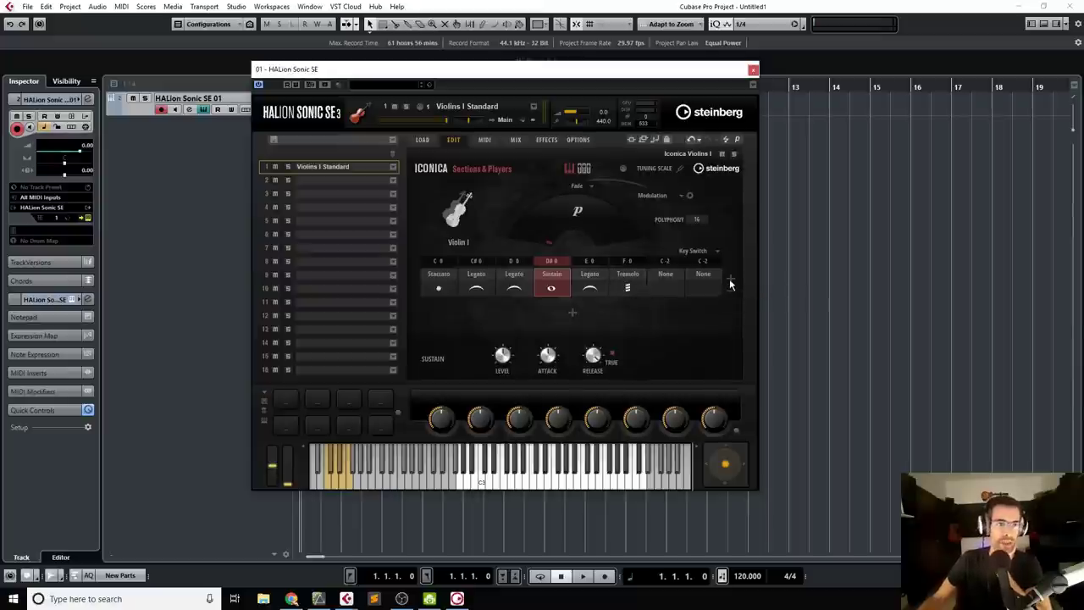
{"action": "left_click", "coordinate": [572, 313]}
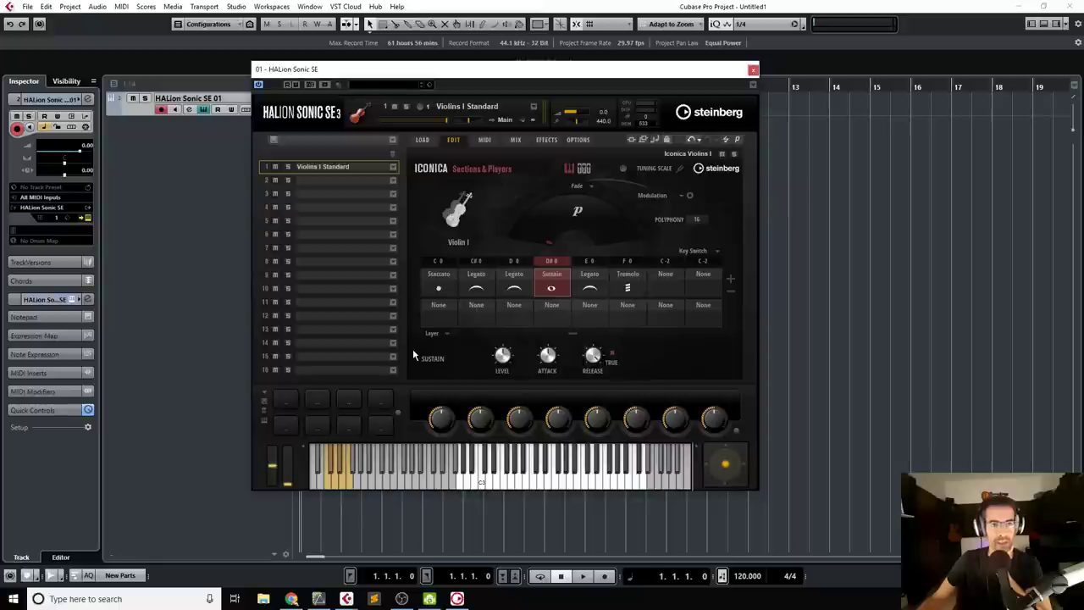
- Assign Pizzicato below Staccato in the C 0 slot and combine the two rows in Switch mode with a threshold of 80
{"action": "left_click", "coordinate": [440, 309]}
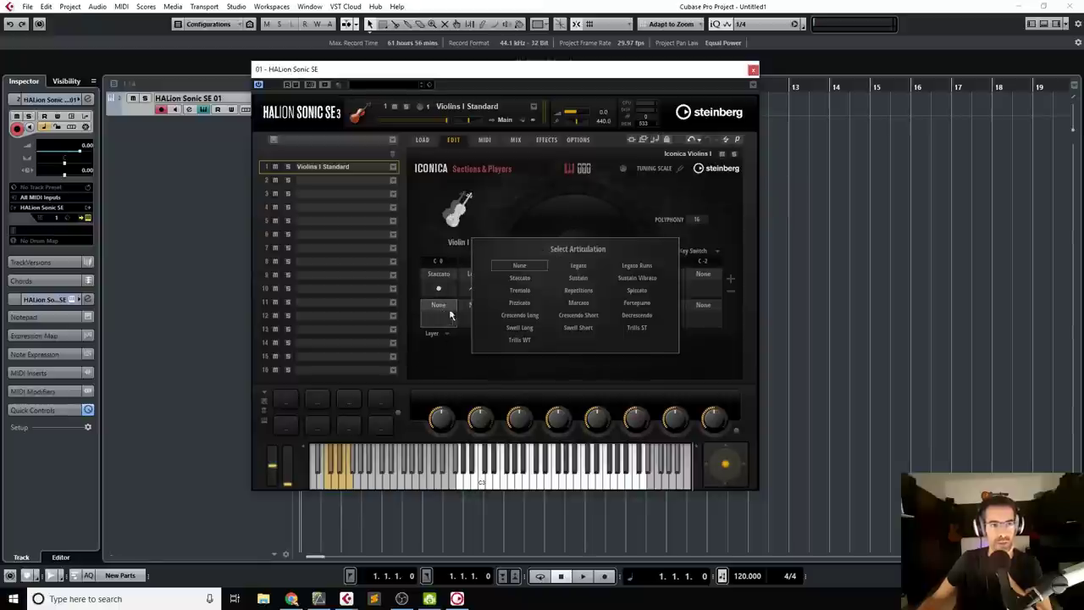
{"action": "left_click", "coordinate": [519, 302]}
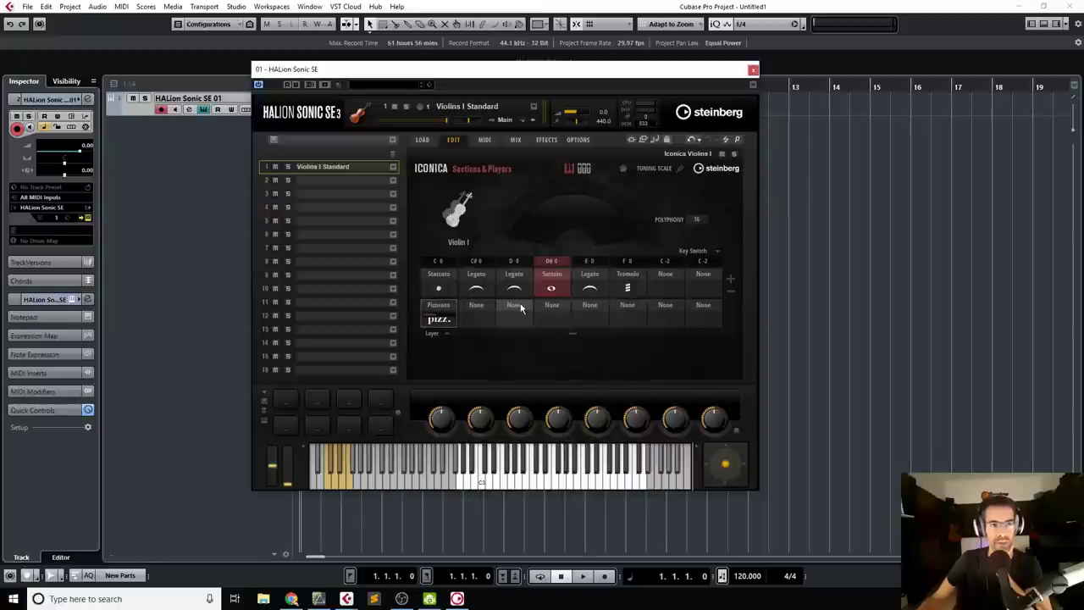
{"action": "left_click", "coordinate": [447, 334]}
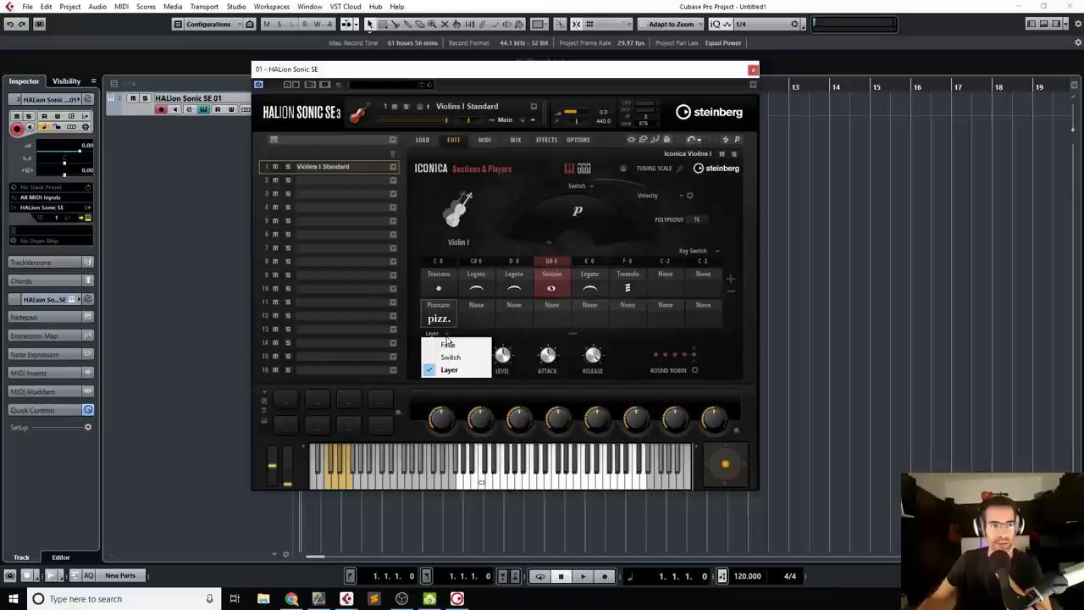
{"action": "left_click", "coordinate": [471, 357]}
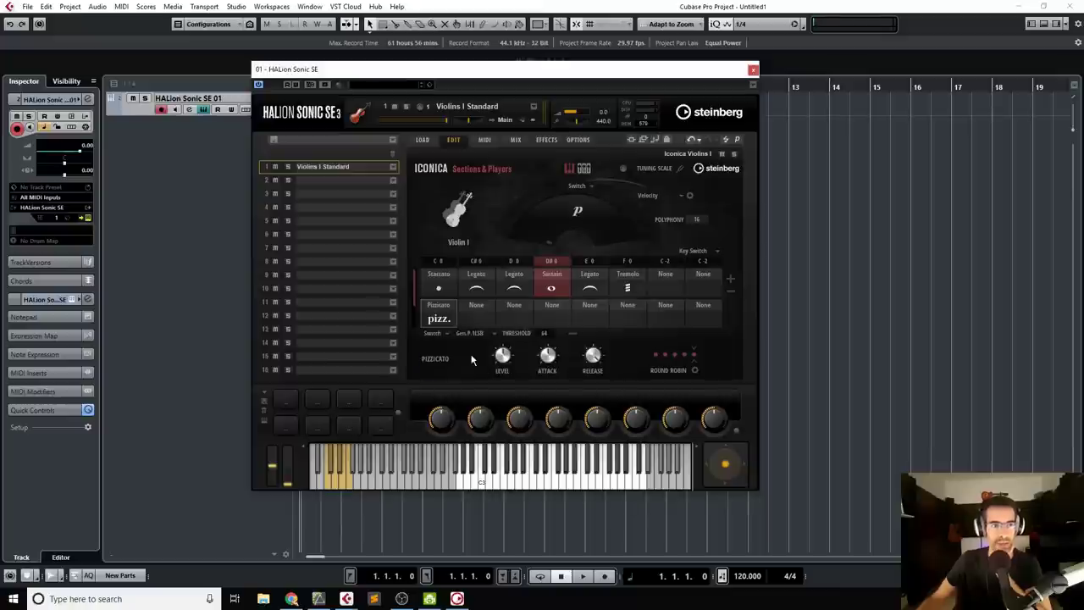
{"action": "double_click", "coordinate": [545, 333]}
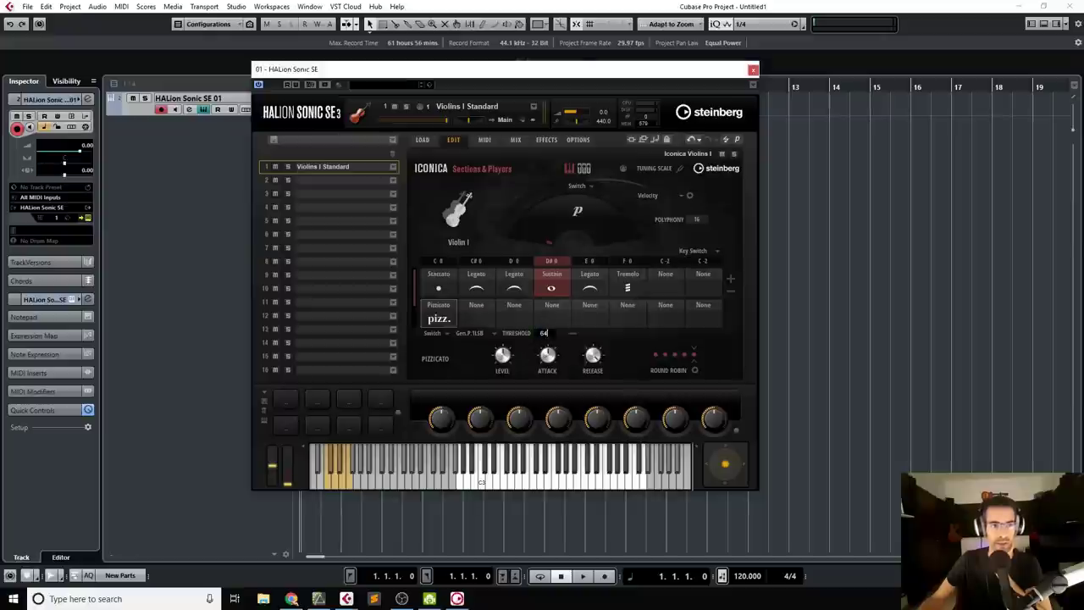
{"action": "type", "text": "81"}
{"action": "key", "text": "Return"}
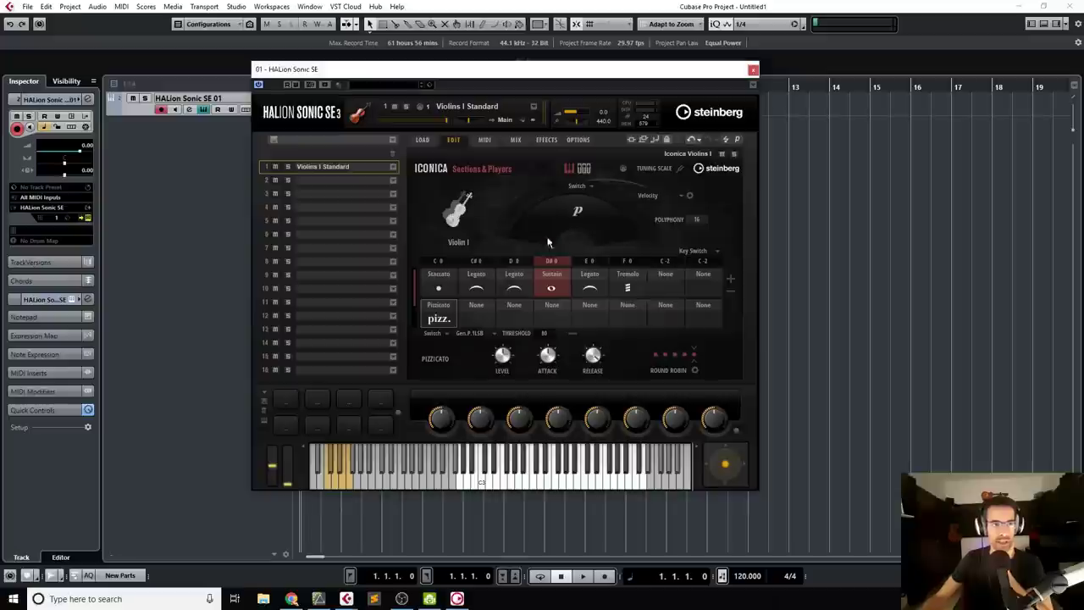
- Activate the C 0 key switch and set Velocity as the controller that switches between the two articulation rows
{"action": "left_click", "coordinate": [444, 277]}
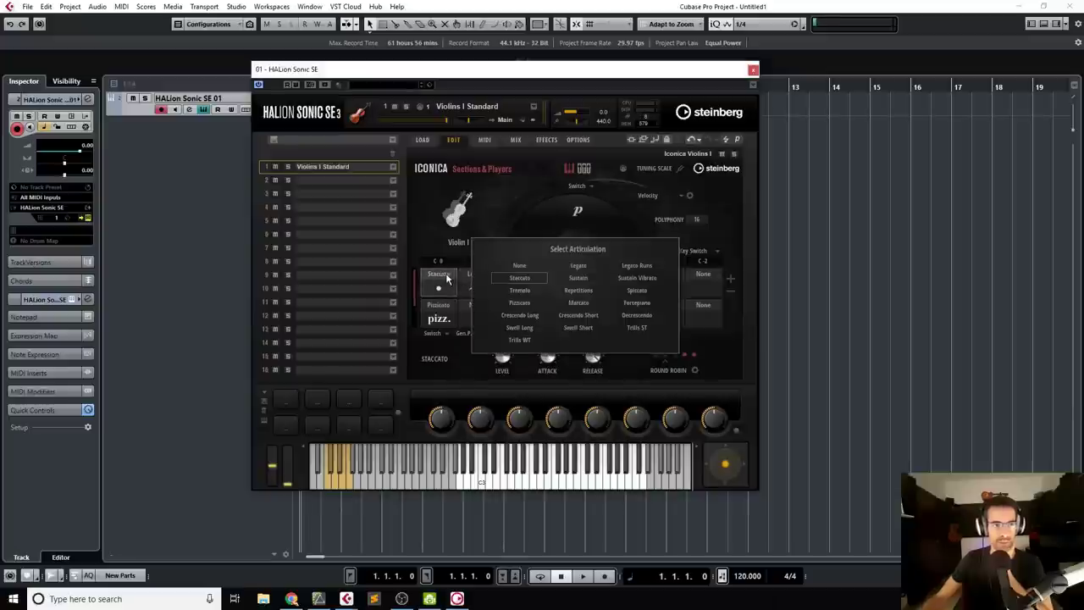
{"action": "left_click", "coordinate": [452, 273]}
{"action": "left_click", "coordinate": [452, 268]}
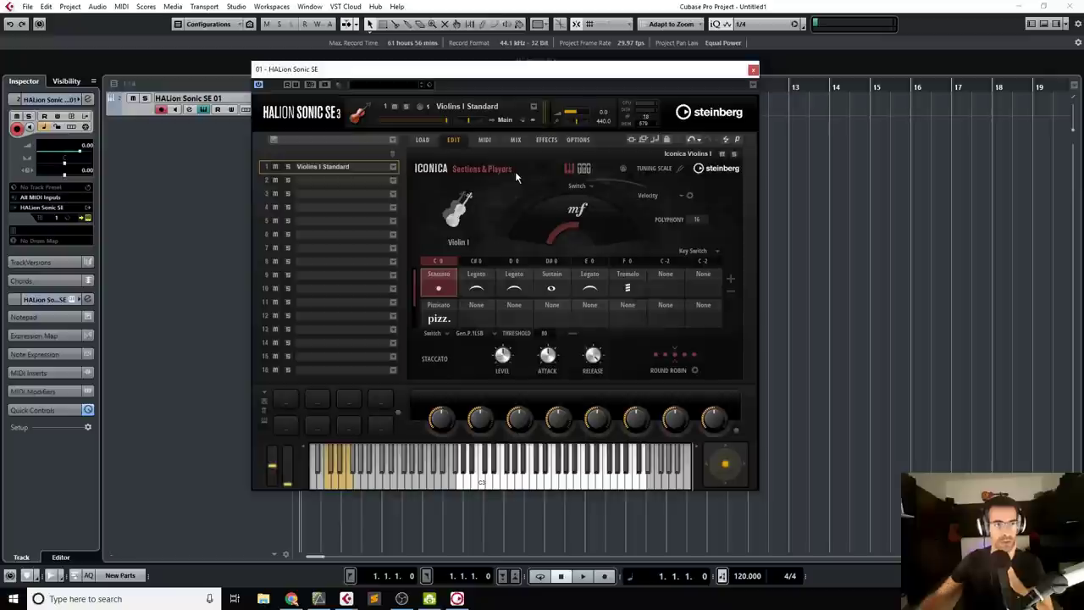
{"action": "left_click", "coordinate": [489, 336]}
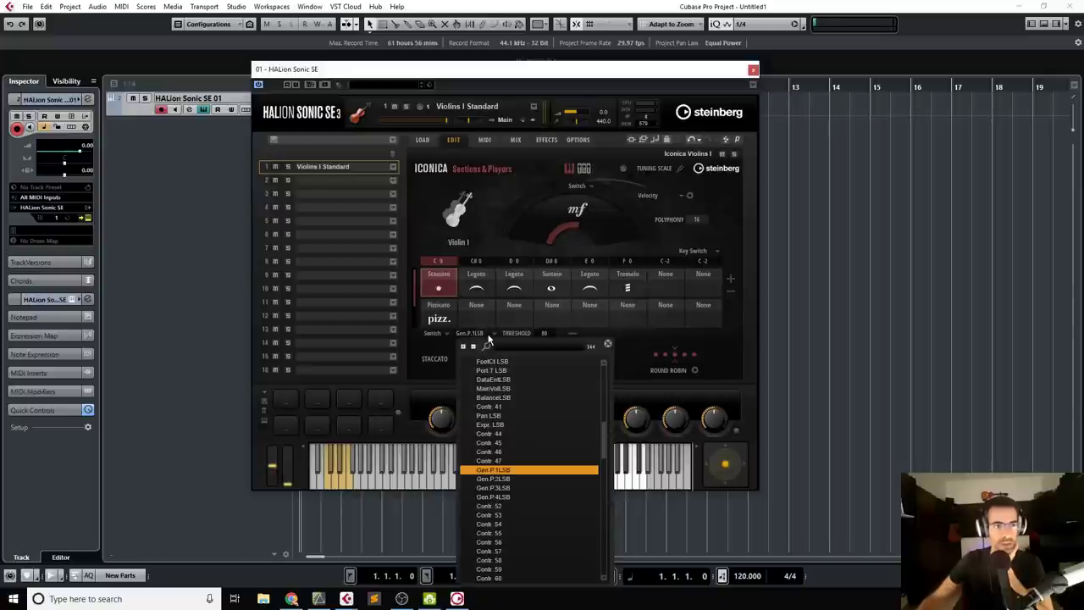
{"action": "scroll", "coordinate": [512, 449], "scroll_direction": "up", "scroll_amount": 10}
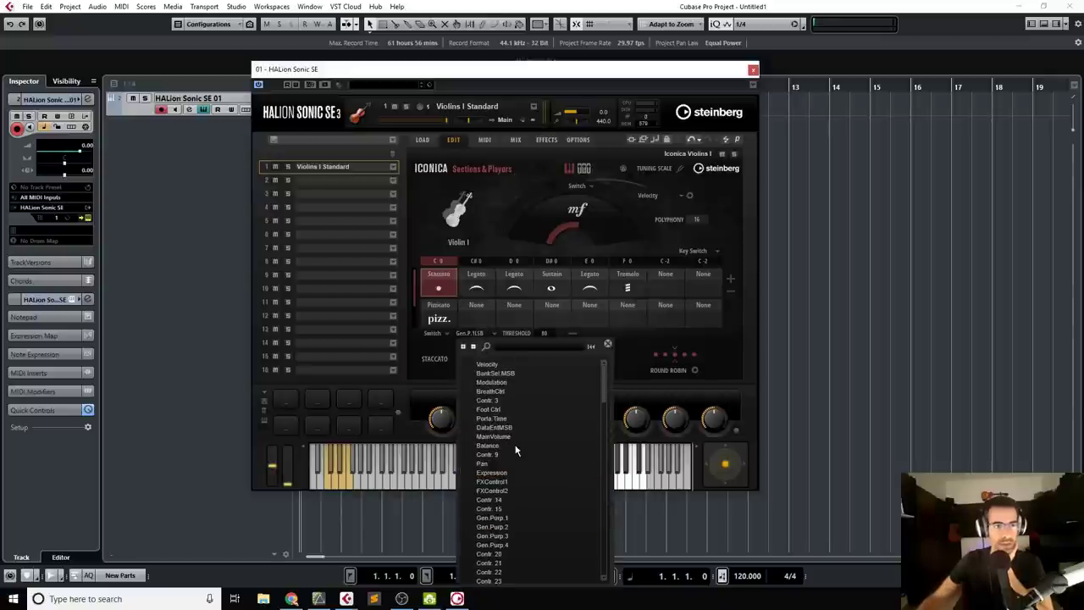
{"action": "left_click", "coordinate": [484, 364]}
{"action": "left_click", "coordinate": [488, 336]}
{"action": "left_click", "coordinate": [433, 358]}
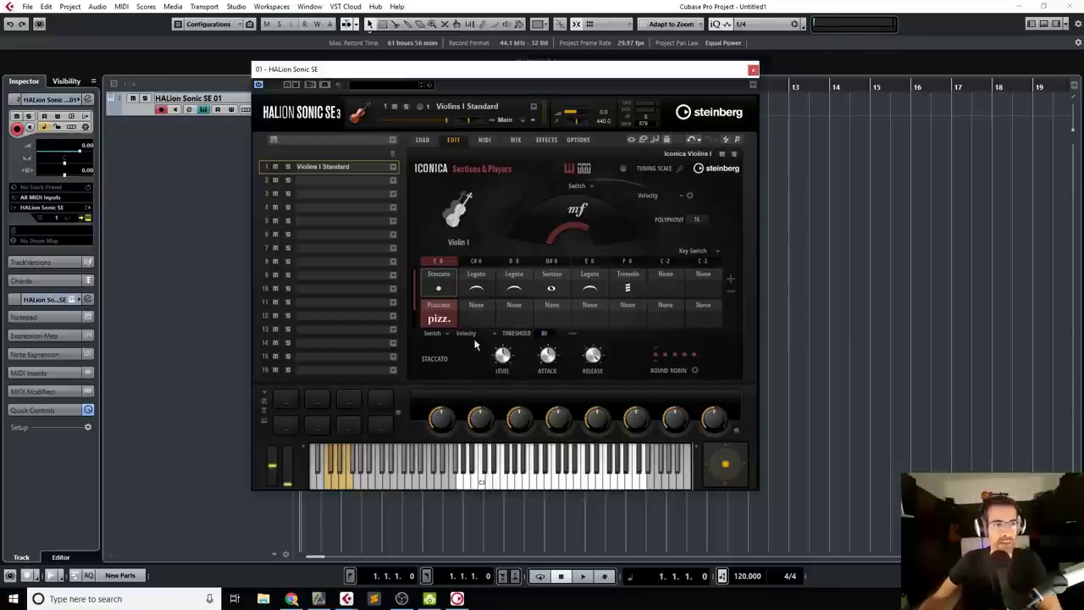
- Replace Staccato with Sustain and Pizzicato with Sustain Vibrato in the C 0 slot
{"action": "left_click", "coordinate": [440, 306]}
{"action": "left_click", "coordinate": [445, 282]}
{"action": "left_click", "coordinate": [444, 280]}
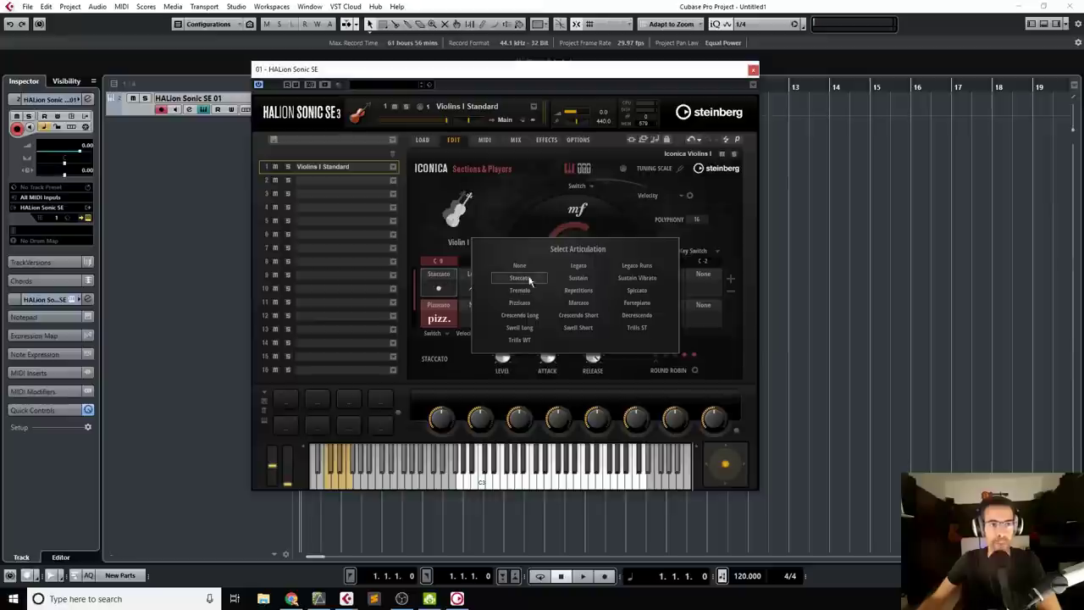
{"action": "left_click", "coordinate": [570, 281]}
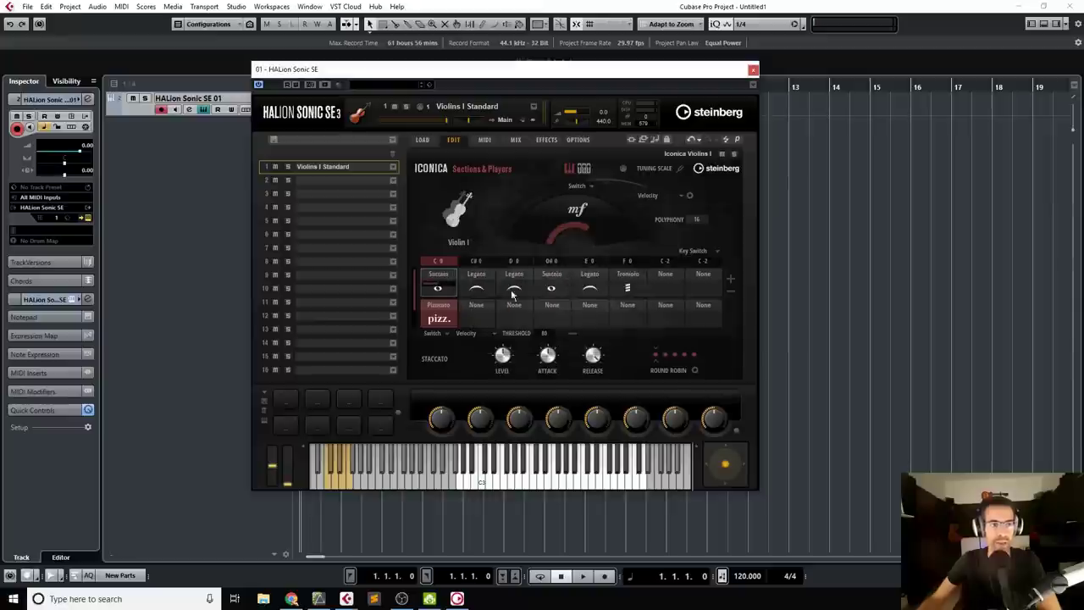
{"action": "left_click", "coordinate": [438, 310]}
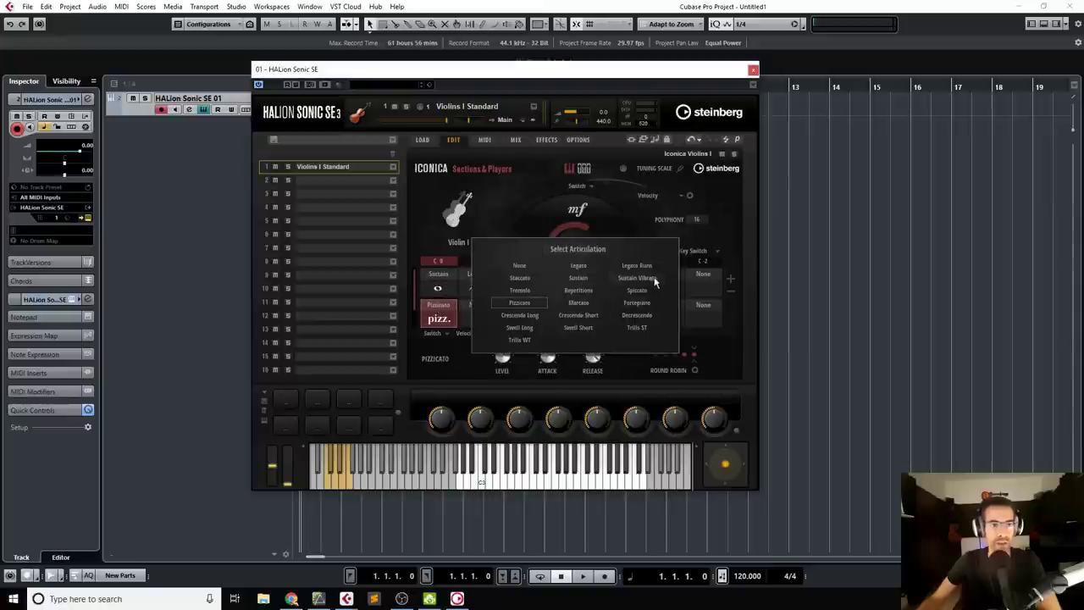
{"action": "left_click", "coordinate": [650, 277]}
- Set the two rows to Fade mode controlled by Modulation and replace Sustain Vibrato with Tremolo in the C 0 slot
{"action": "left_click", "coordinate": [446, 334]}
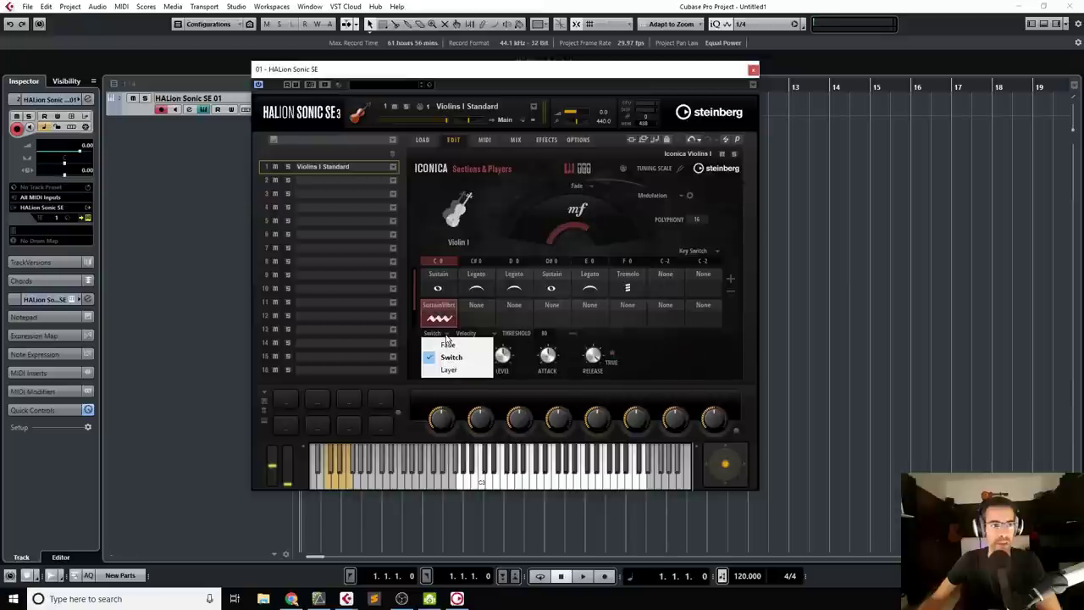
{"action": "left_click", "coordinate": [457, 355]}
{"action": "left_click", "coordinate": [496, 335]}
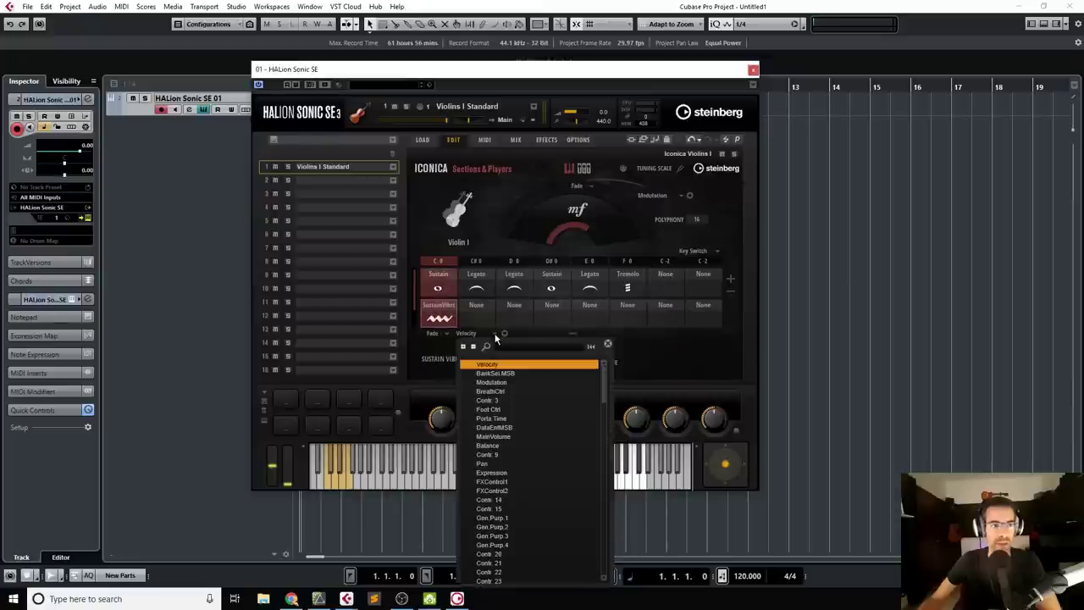
{"action": "left_click", "coordinate": [510, 383]}
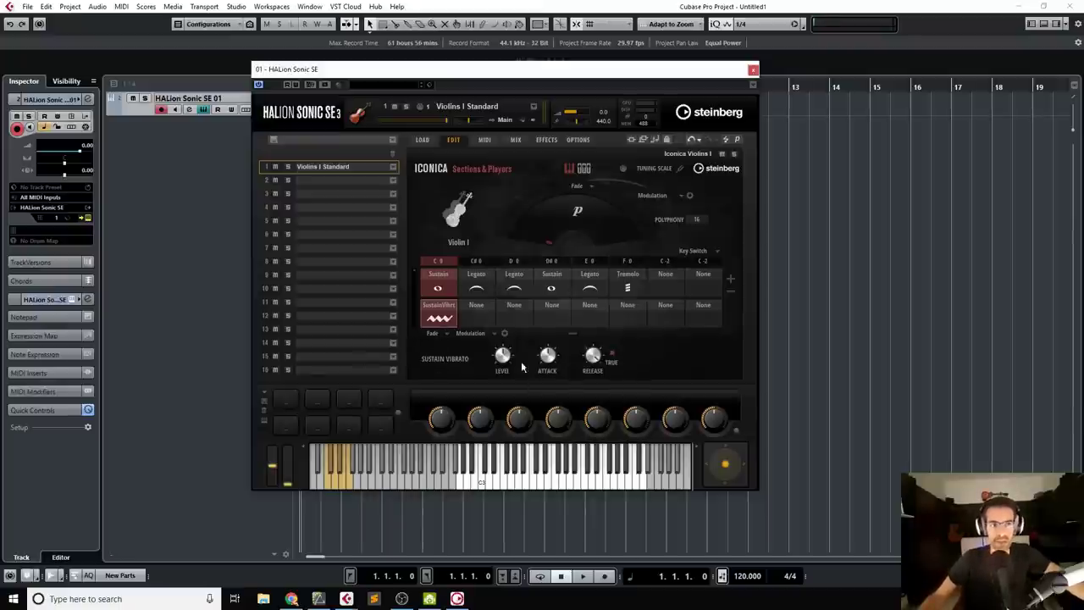
{"action": "left_click", "coordinate": [446, 308]}
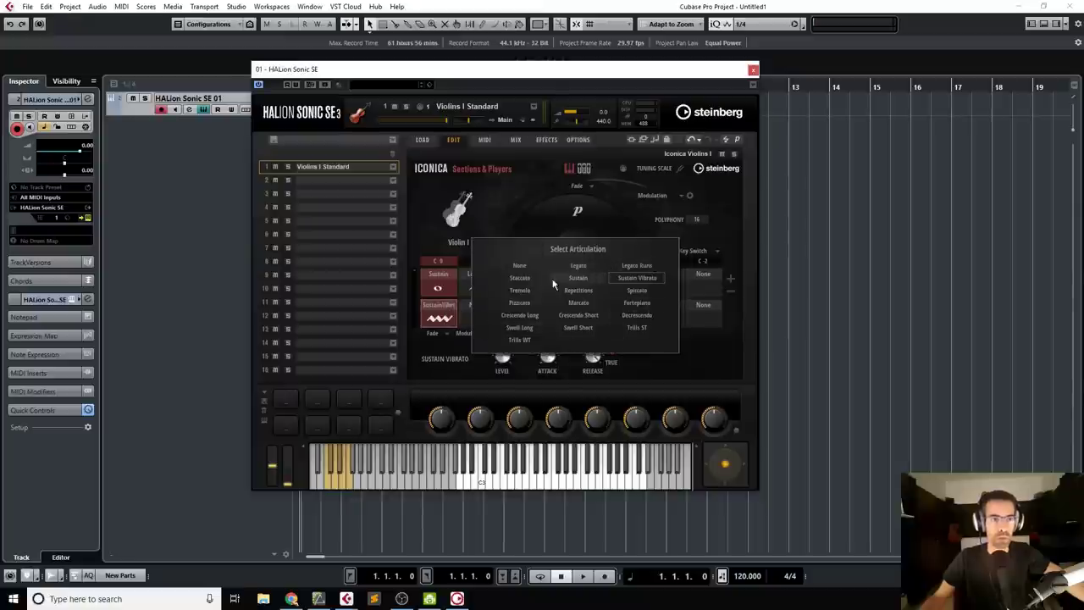
{"action": "left_click", "coordinate": [522, 291]}
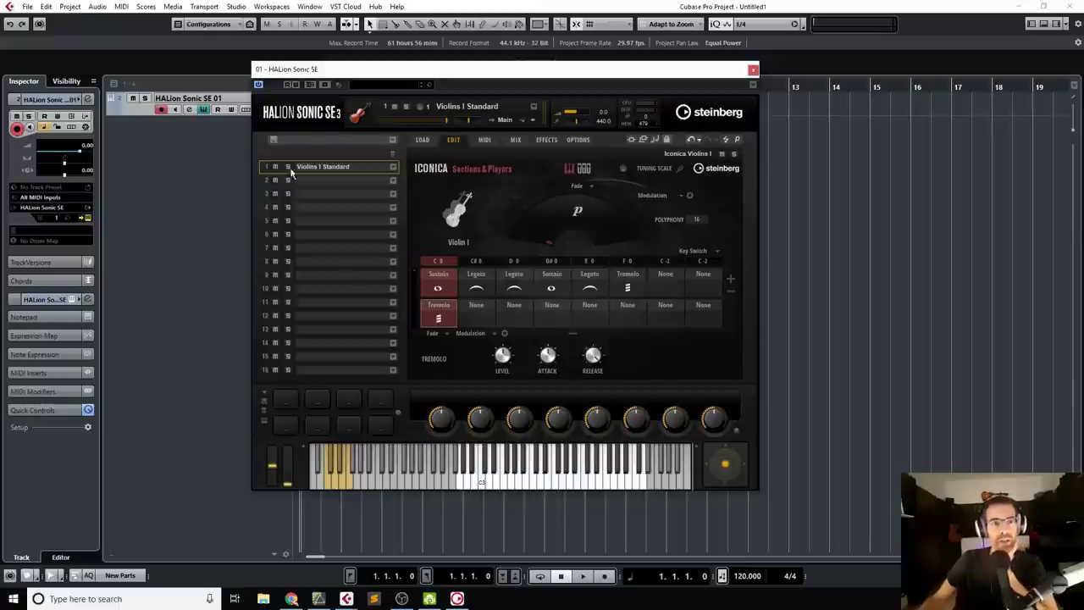
- Load the Celli Standard program into slot 1 from the Sections & Players strings
{"action": "left_click", "coordinate": [393, 168]}
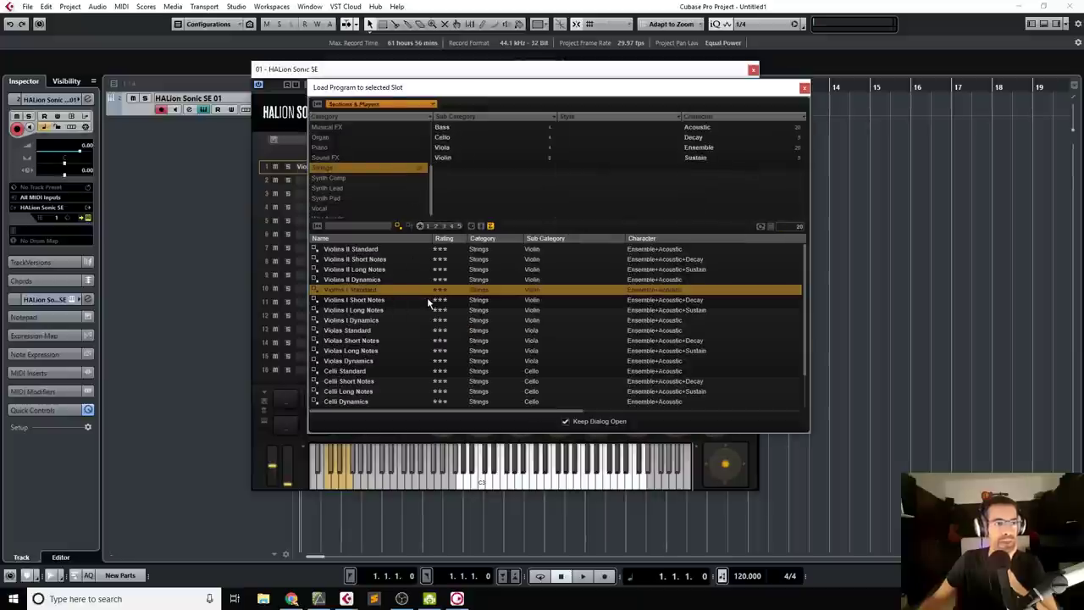
{"action": "scroll", "coordinate": [428, 300], "scroll_direction": "down", "scroll_amount": 2}
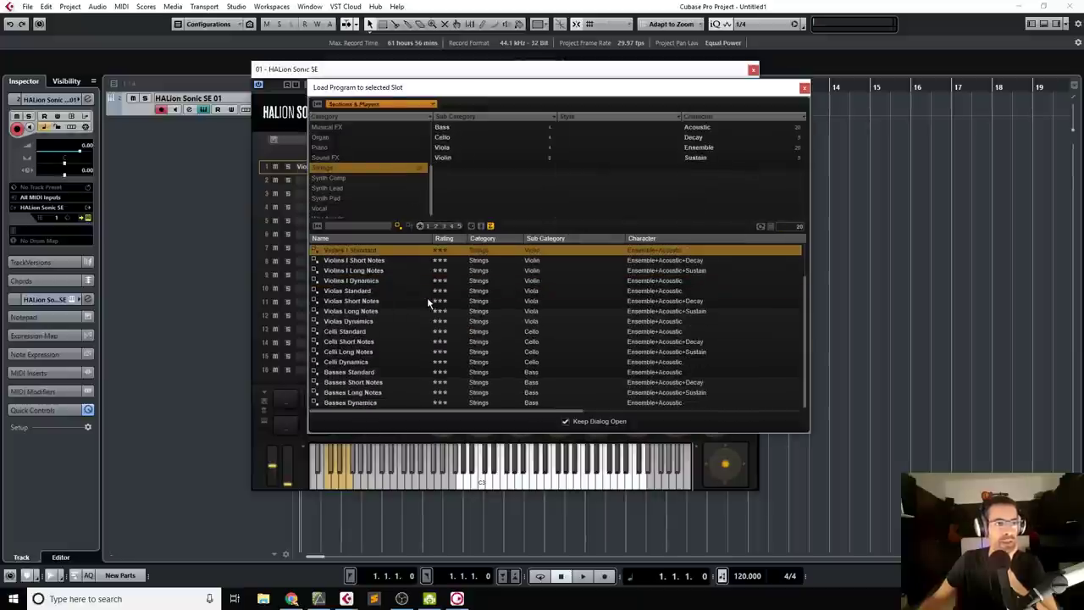
{"action": "left_click", "coordinate": [357, 335]}
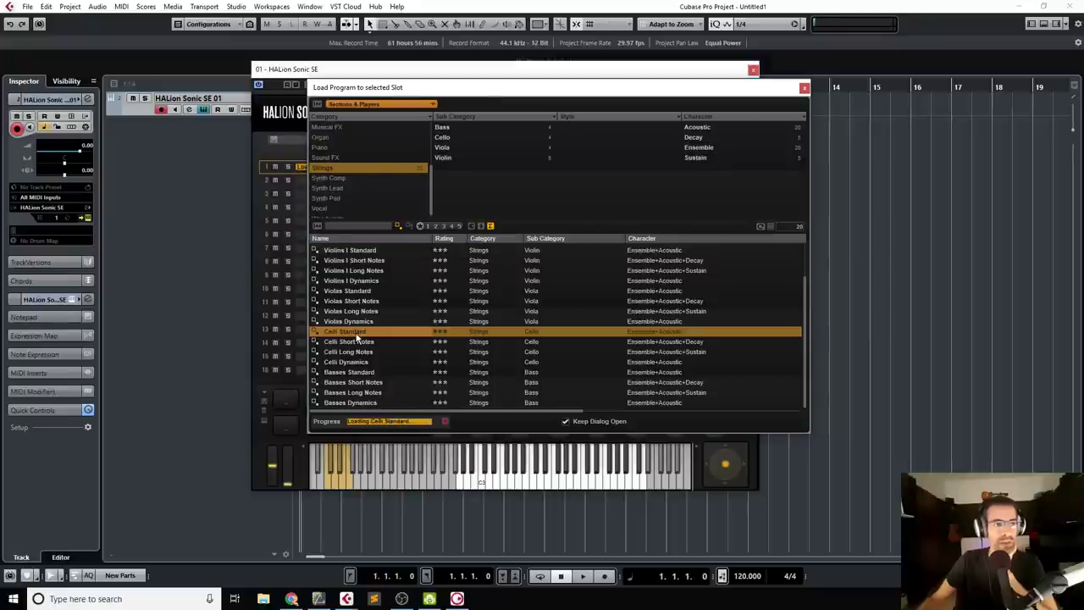
- Load the Celli Short Notes program into slot 2
{"action": "left_click", "coordinate": [264, 180]}
{"action": "left_click", "coordinate": [395, 181]}
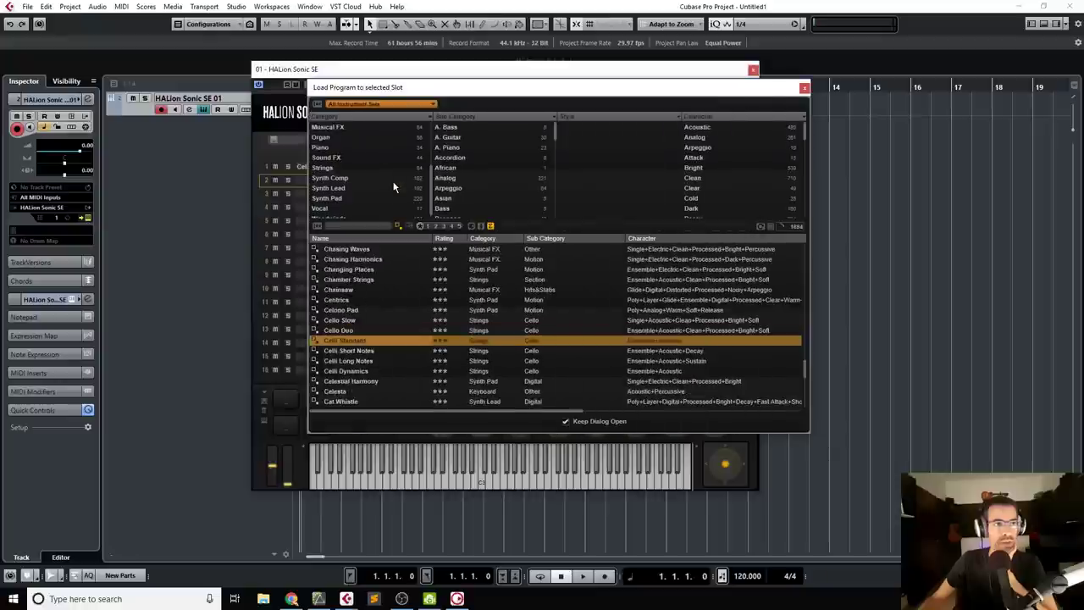
{"action": "left_click", "coordinate": [359, 350]}
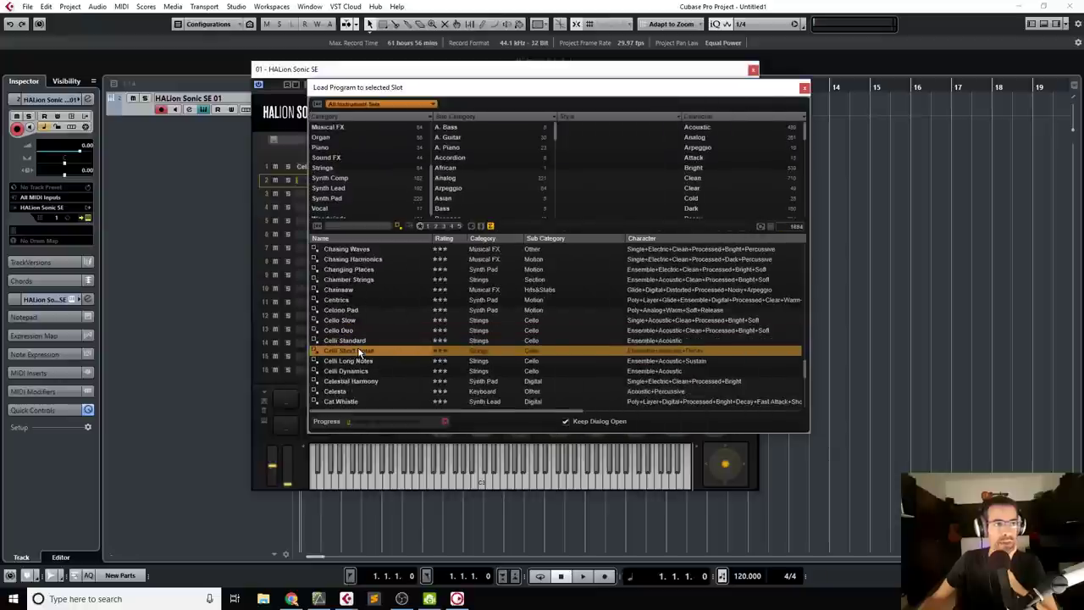
{"action": "left_click", "coordinate": [262, 196]}
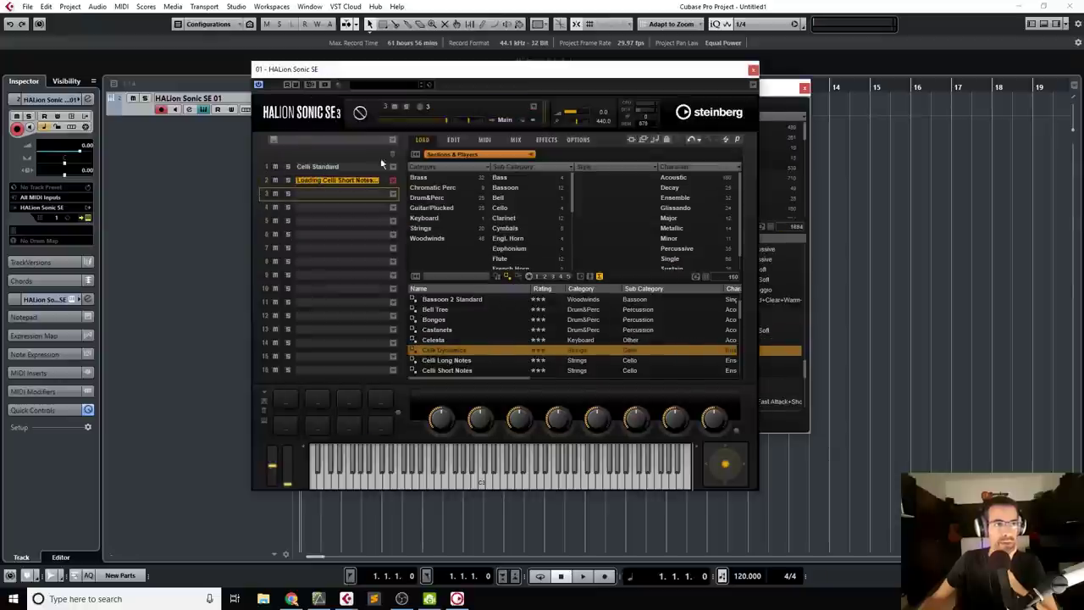
- Compare the articulation layouts of Celli Standard in slot 1 and Celli Short Notes in slot 2 on their edit pages
{"action": "left_click", "coordinate": [453, 140]}
{"action": "left_click", "coordinate": [270, 181]}
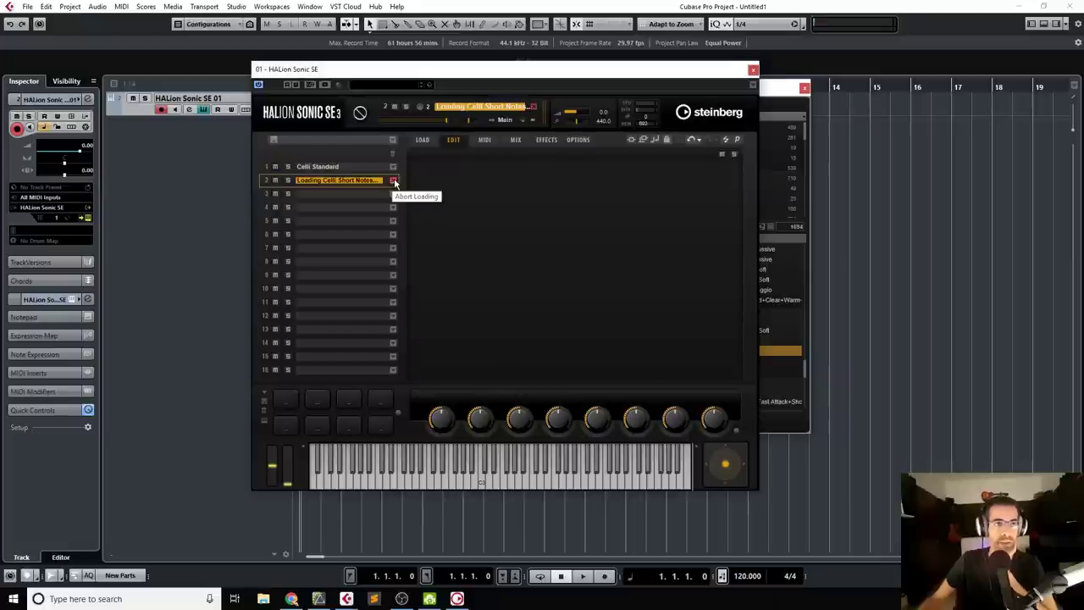
{"action": "left_click", "coordinate": [263, 163]}
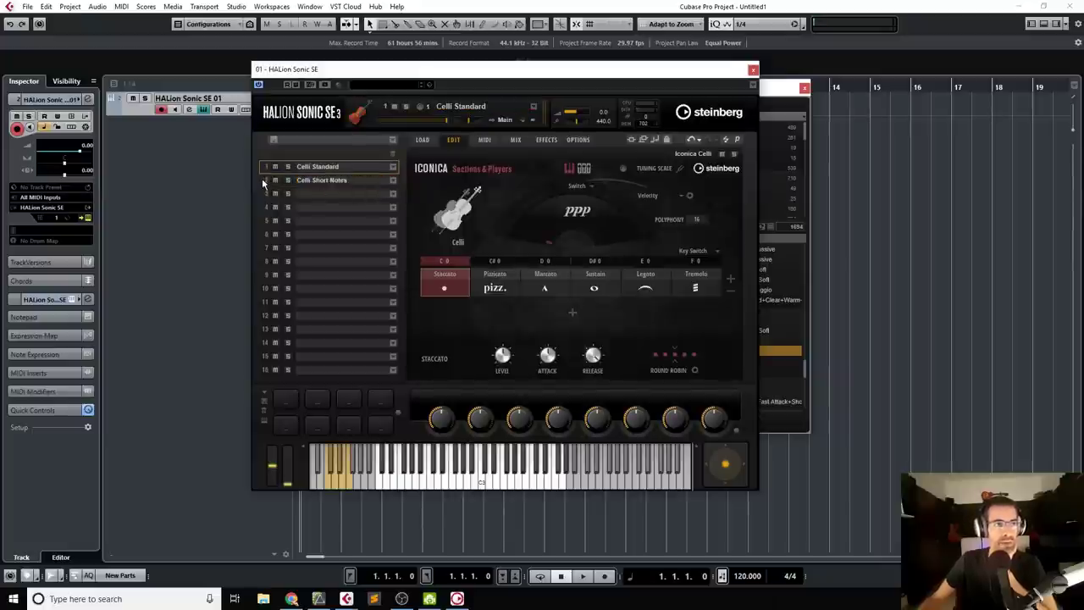
{"action": "left_click", "coordinate": [261, 179]}
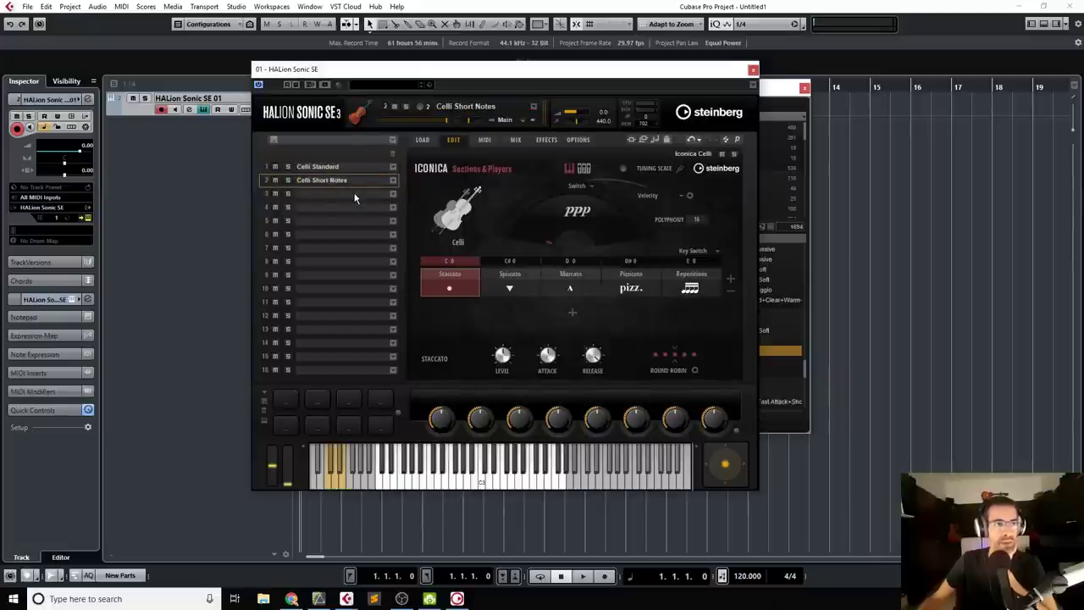
{"action": "left_click", "coordinate": [265, 169]}
{"action": "left_click", "coordinate": [265, 179]}
{"action": "left_click", "coordinate": [265, 171]}
{"action": "left_click", "coordinate": [266, 179]}
{"action": "left_click", "coordinate": [266, 169]}
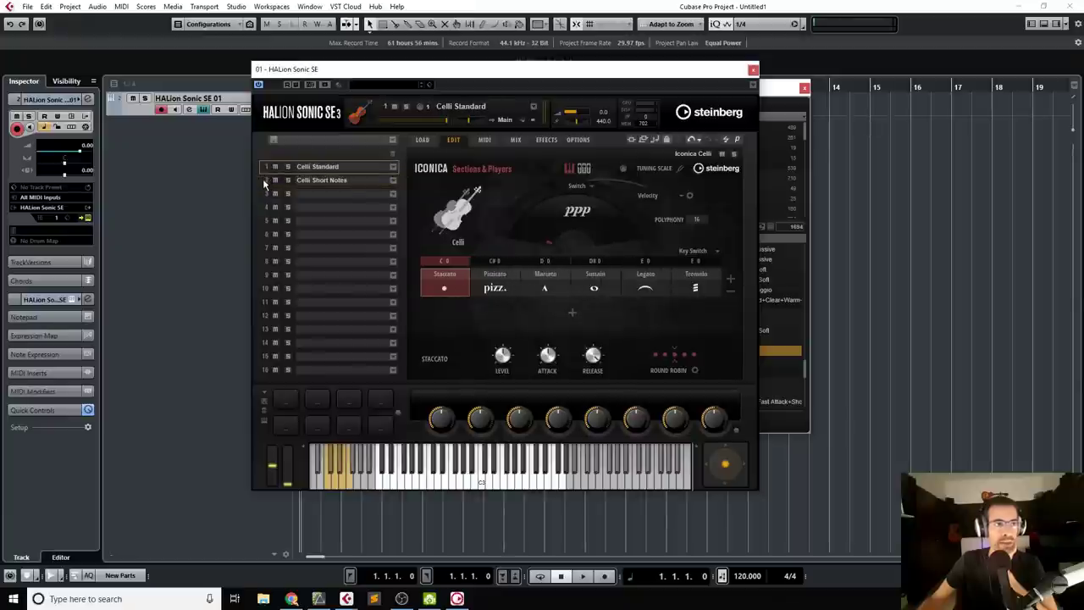
{"action": "left_click", "coordinate": [265, 181]}
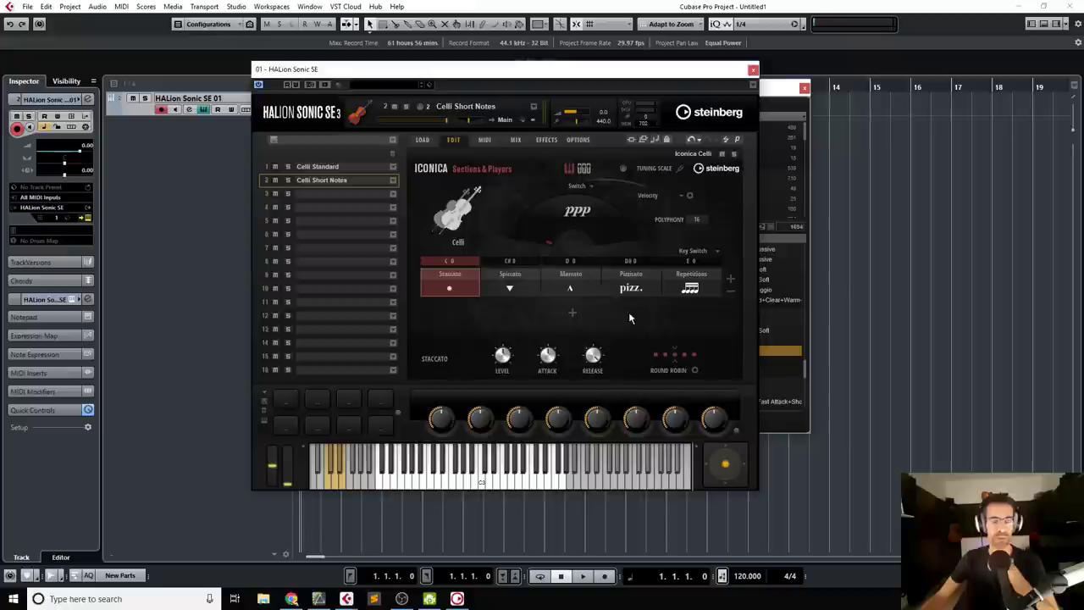
- Return to Celli Standard in slot 1 and activate its E 0 Legato key switch
{"action": "left_click", "coordinate": [268, 169]}
{"action": "left_click", "coordinate": [268, 180]}
{"action": "left_click", "coordinate": [268, 168]}
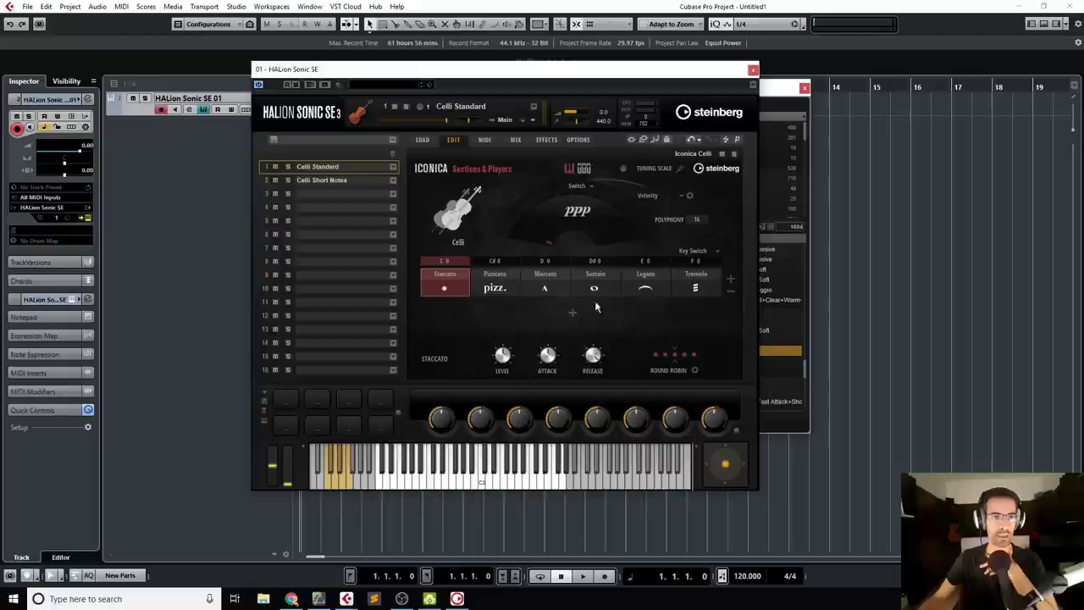
{"action": "left_click", "coordinate": [642, 267]}
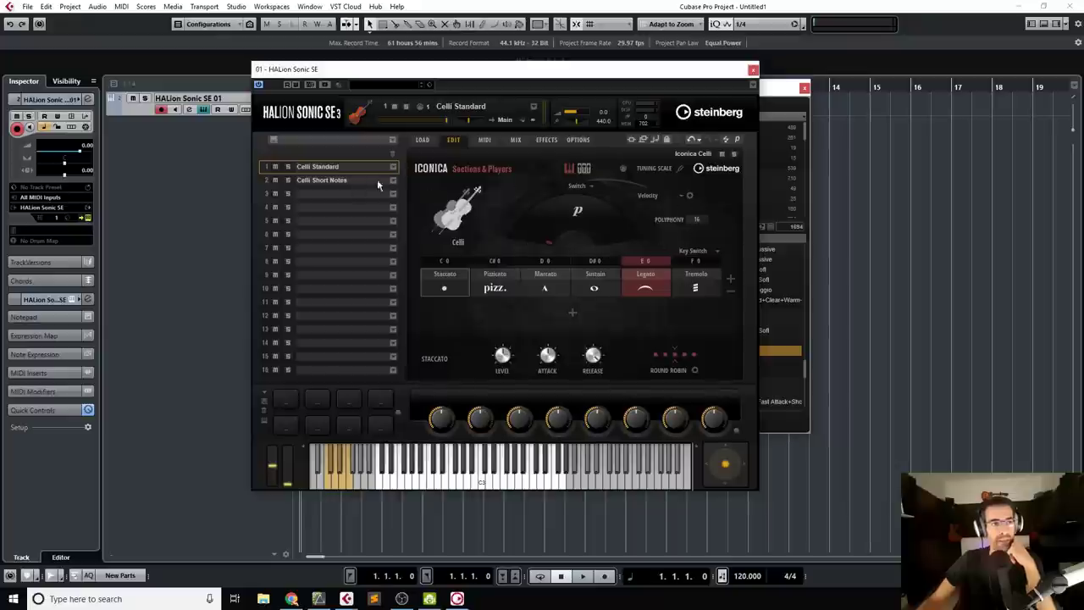
- Remove the Celli Short Notes program from slot 2
{"action": "left_click", "coordinate": [264, 180]}
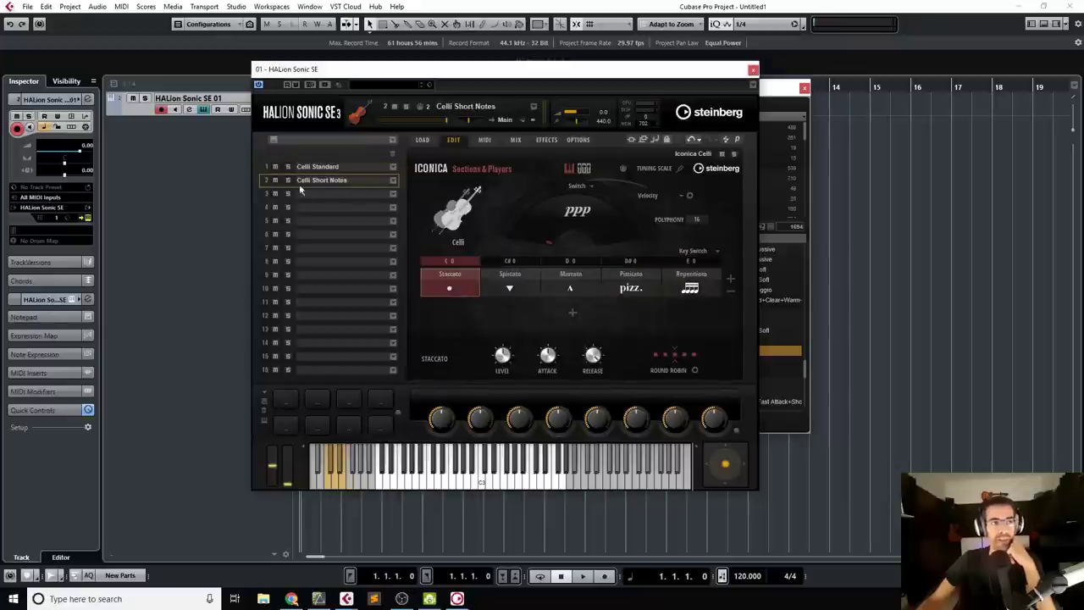
{"action": "left_click", "coordinate": [392, 180]}
{"action": "left_click", "coordinate": [247, 188]}
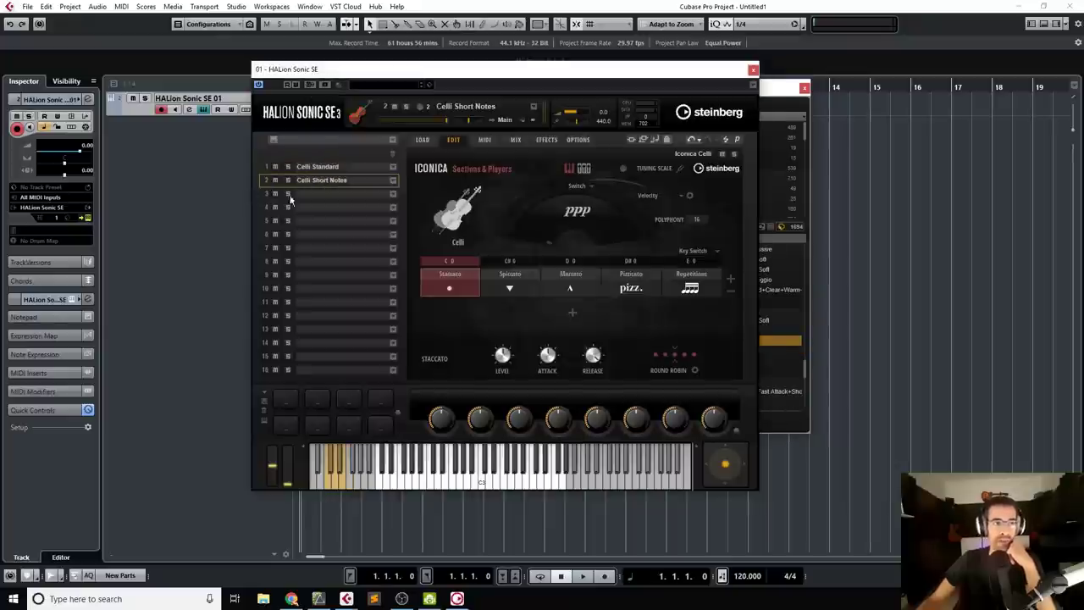
{"action": "left_click", "coordinate": [393, 182]}
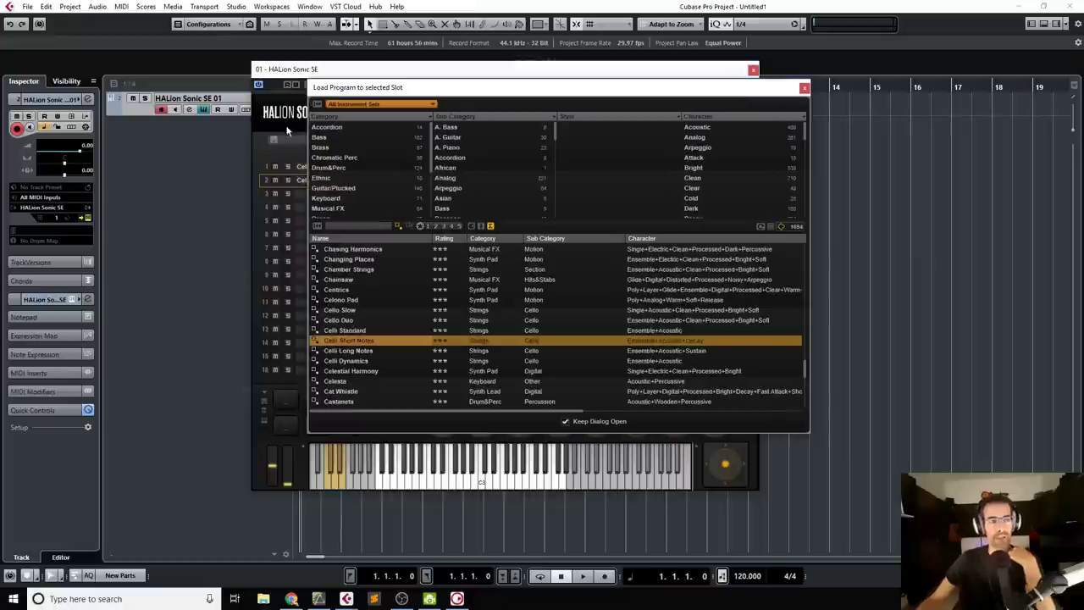
{"action": "left_click", "coordinate": [393, 182]}
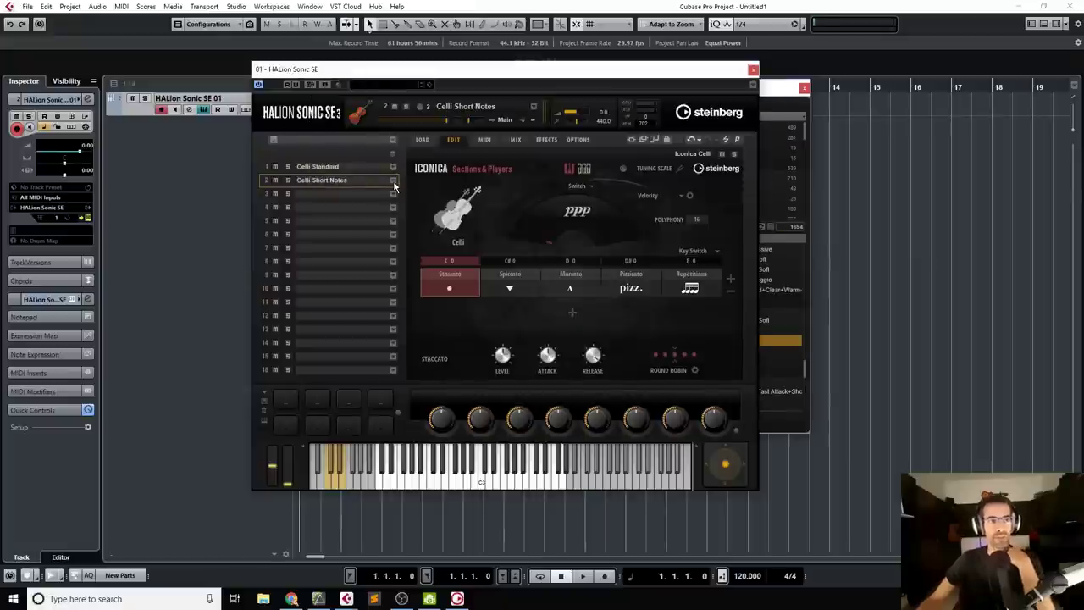
{"action": "left_click", "coordinate": [393, 181]}
{"action": "left_click", "coordinate": [230, 151]}
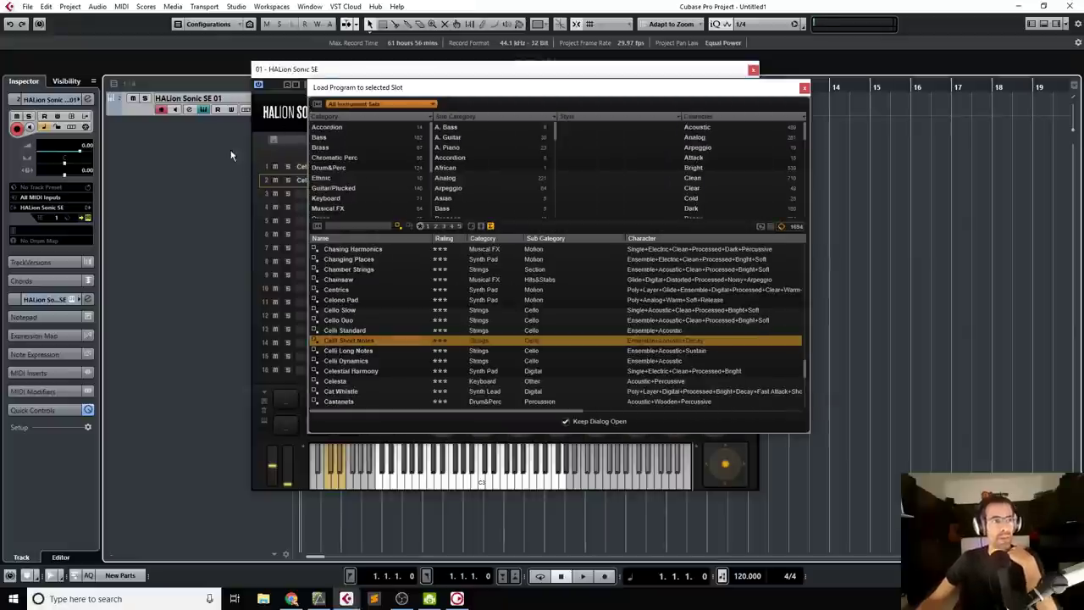
{"action": "left_click", "coordinate": [269, 170]}
{"action": "right_click", "coordinate": [363, 179]}
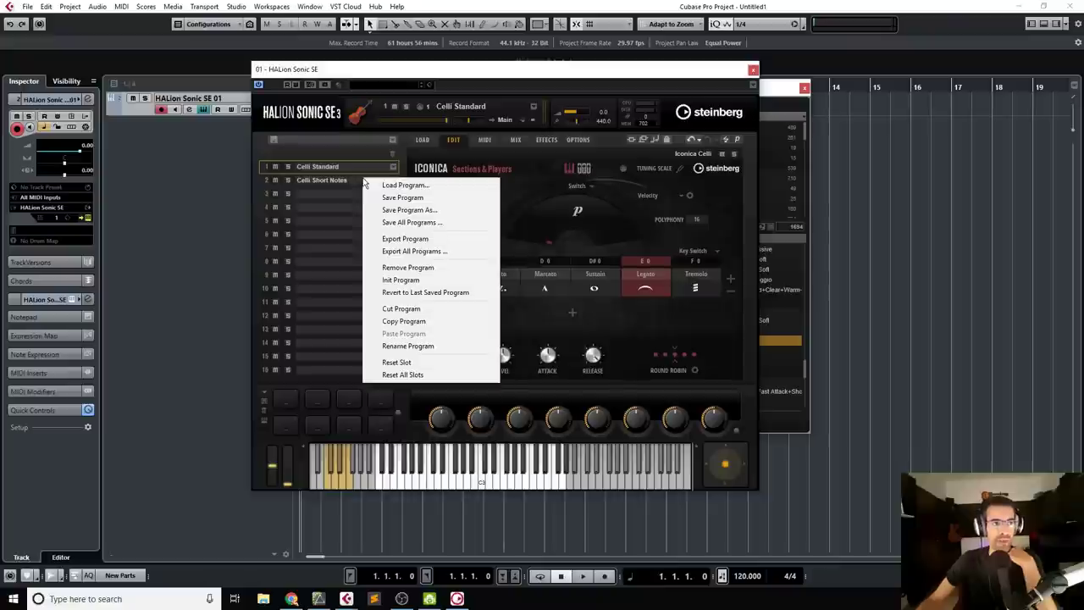
{"action": "left_click", "coordinate": [415, 267]}
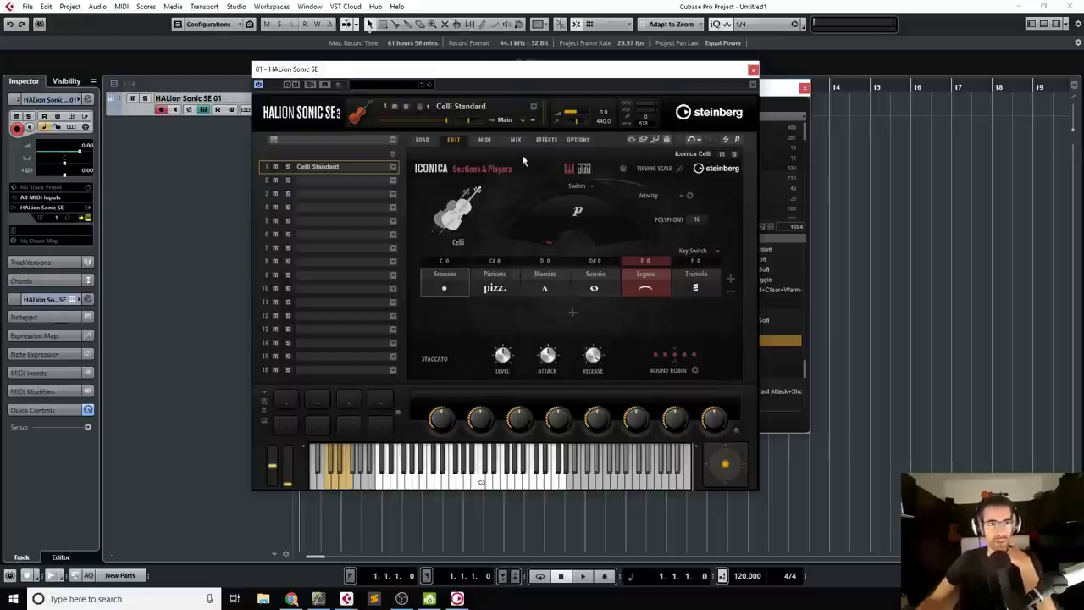
- Raise the low key limit of Celli Standard in slot 1 and set its low velocity to 54
{"action": "left_click", "coordinate": [484, 139]}
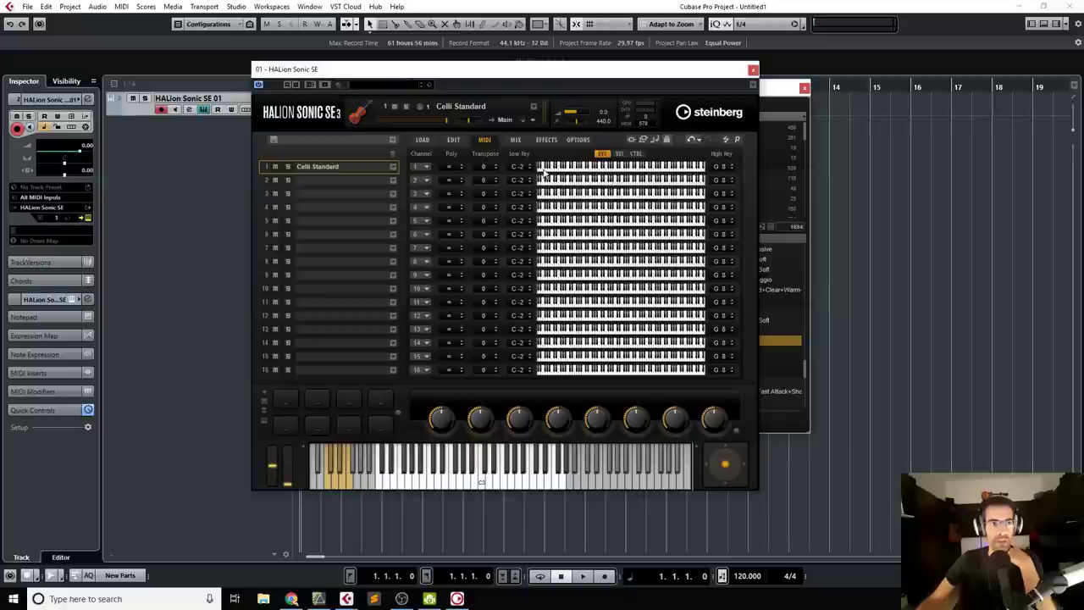
{"action": "left_click_drag", "start_coordinate": [537, 174], "coordinate": [614, 171]}
{"action": "left_click", "coordinate": [619, 154]}
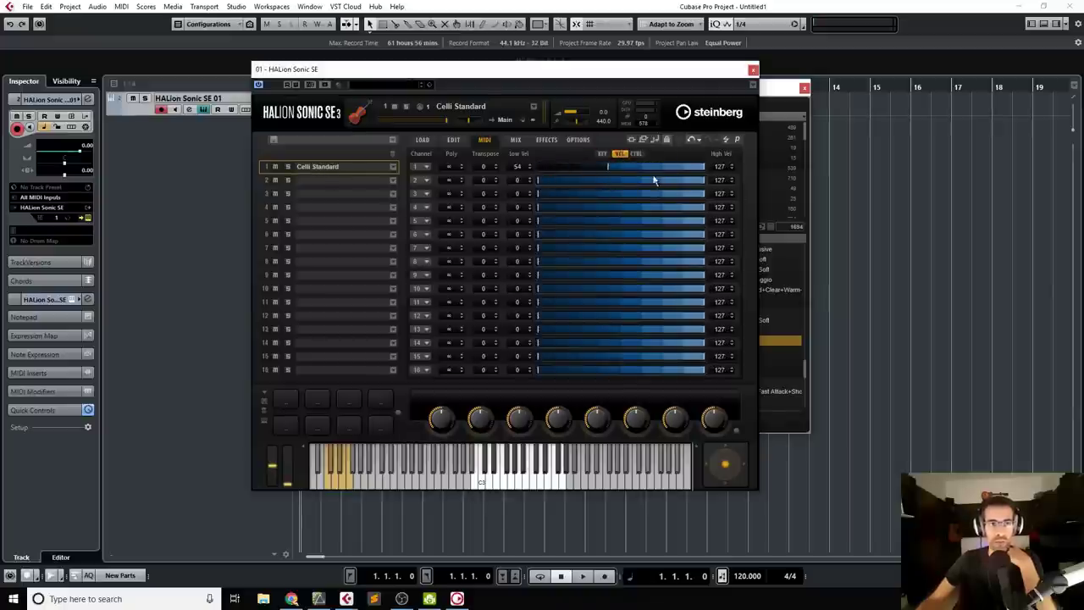
{"action": "left_click", "coordinate": [637, 155]}
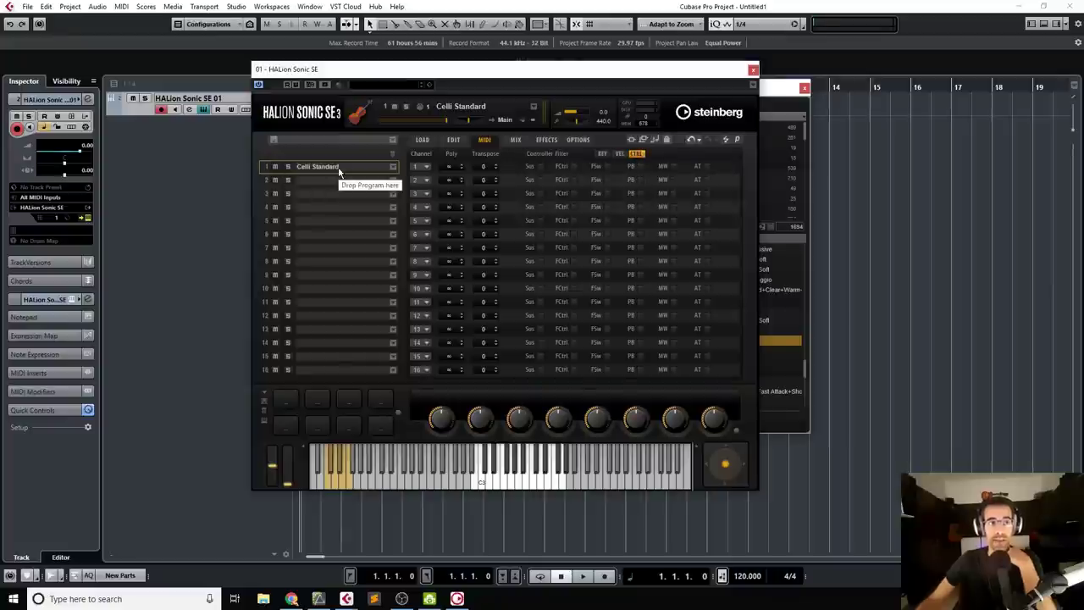
- Restore the key range of Celli Standard in slot 1 to the full span from C-2 to G8
{"action": "left_click", "coordinate": [603, 154]}
{"action": "left_click_drag", "start_coordinate": [615, 159], "coordinate": [536, 169]}
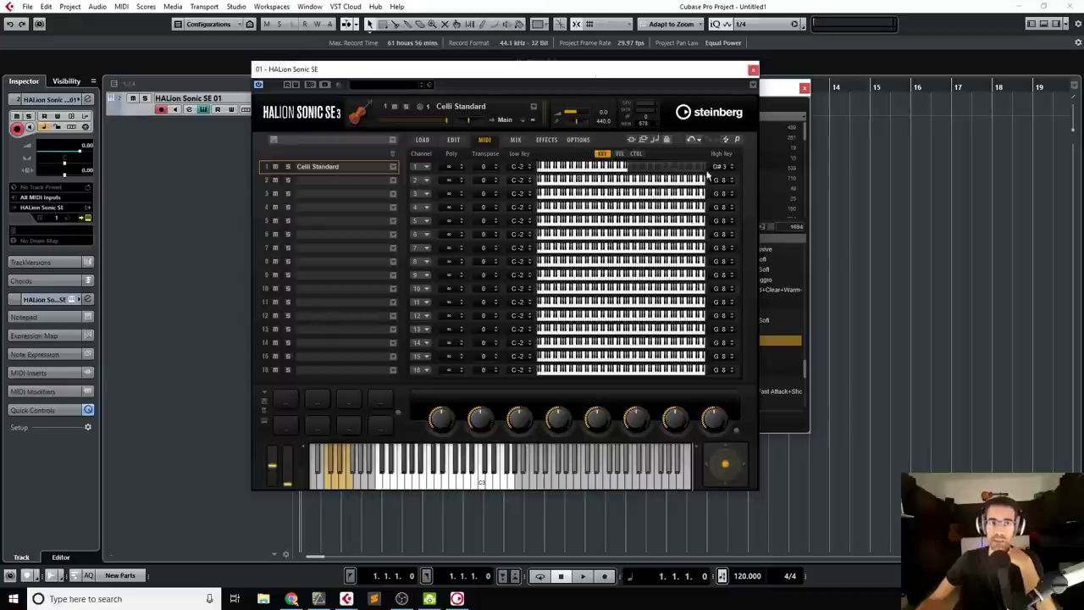
{"action": "left_click_drag", "start_coordinate": [718, 166], "coordinate": [718, 5]}
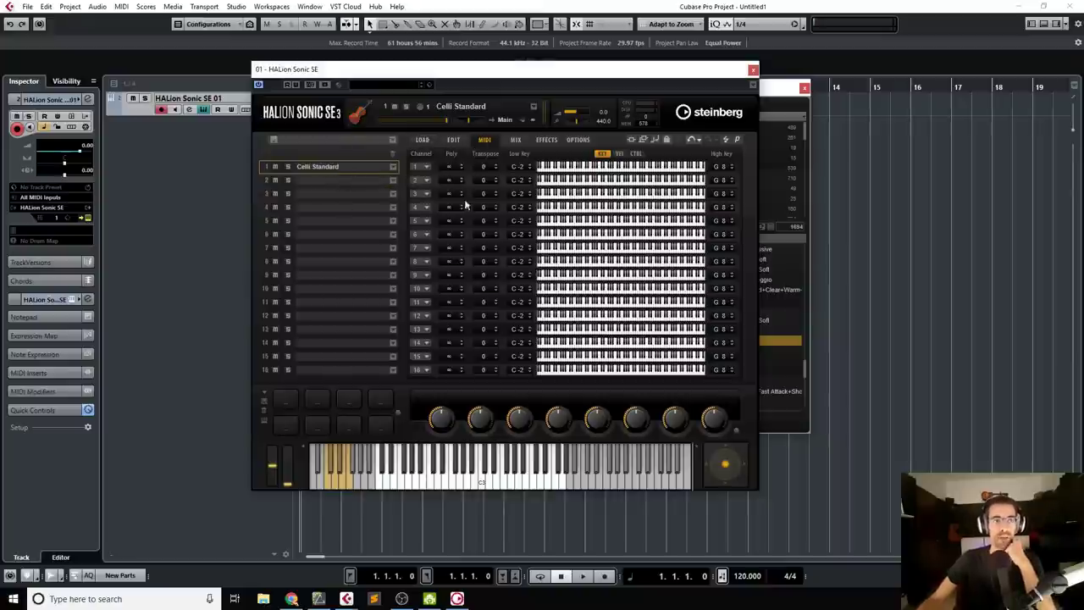
- Close the instrument window, make the HALion Sonic SE 01 track taller and set the locator range from bar 1 to bar 7
{"action": "left_click", "coordinate": [753, 68]}
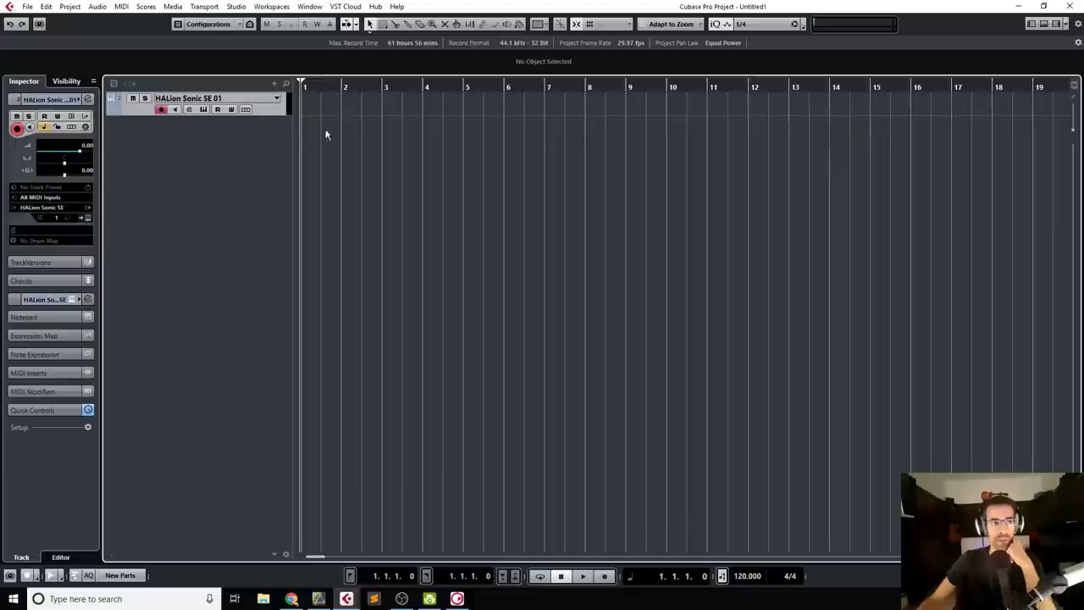
{"action": "left_click", "coordinate": [280, 120]}
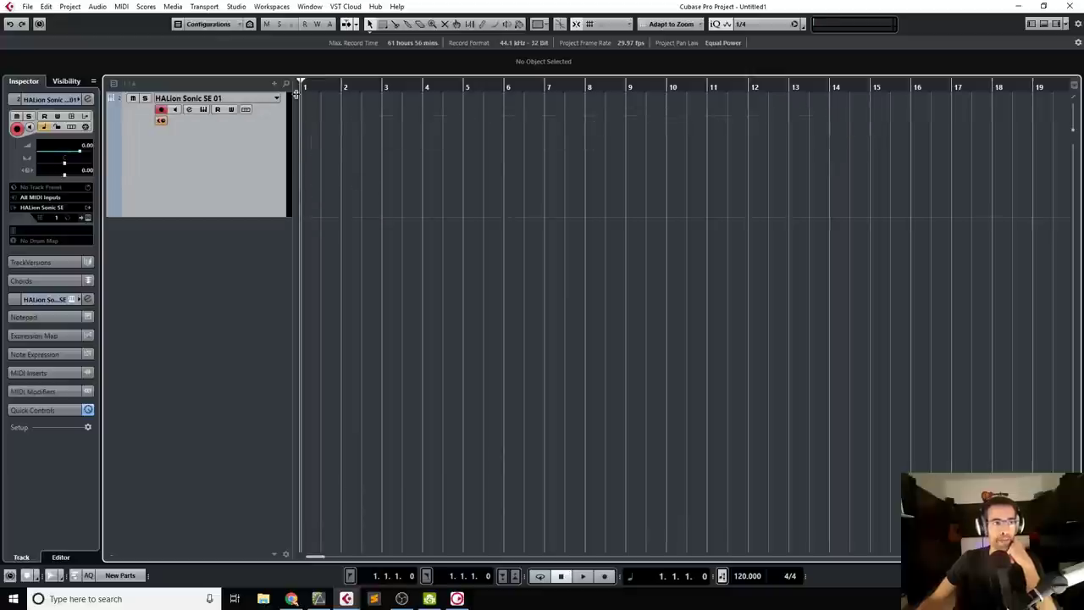
{"action": "left_click_drag", "start_coordinate": [302, 84], "coordinate": [544, 86]}
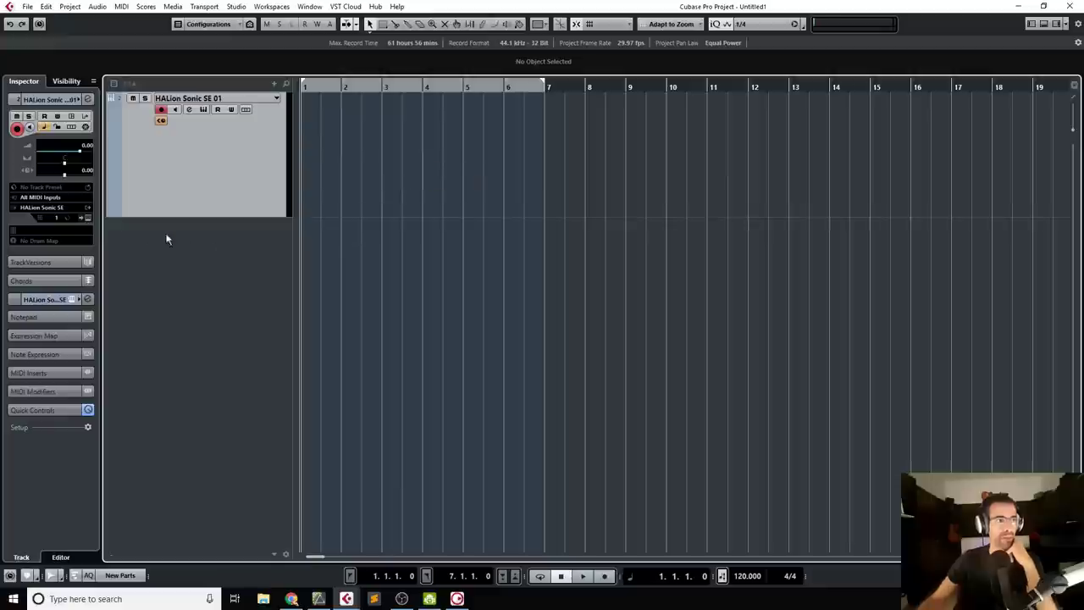
- Reopen the instrument and select the Sustain articulation of Celli Standard on its edit page
{"action": "left_click", "coordinate": [88, 218]}
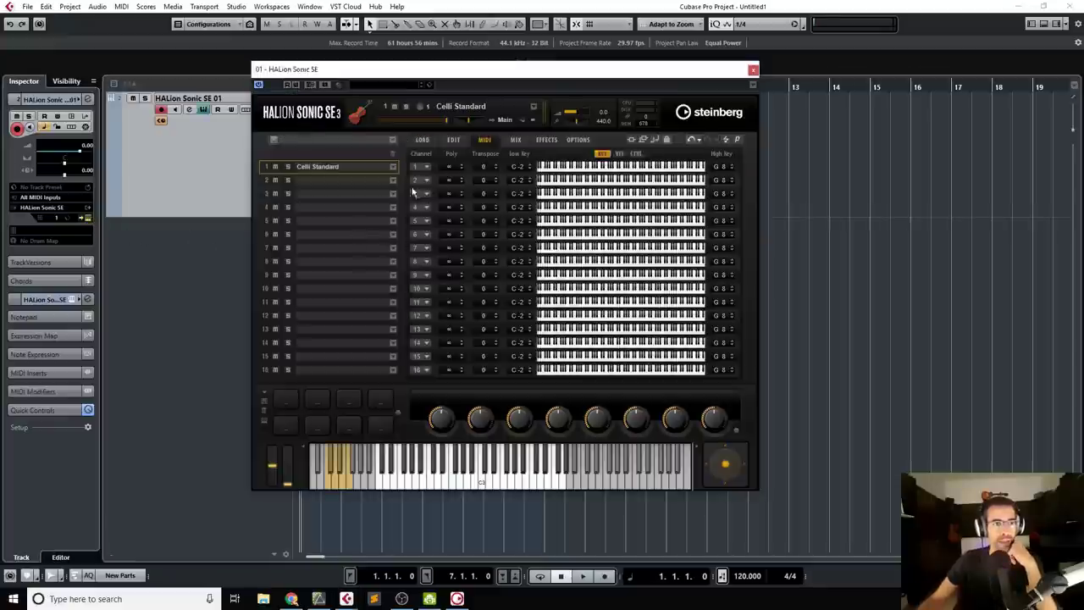
{"action": "left_click", "coordinate": [422, 139]}
{"action": "left_click", "coordinate": [453, 139]}
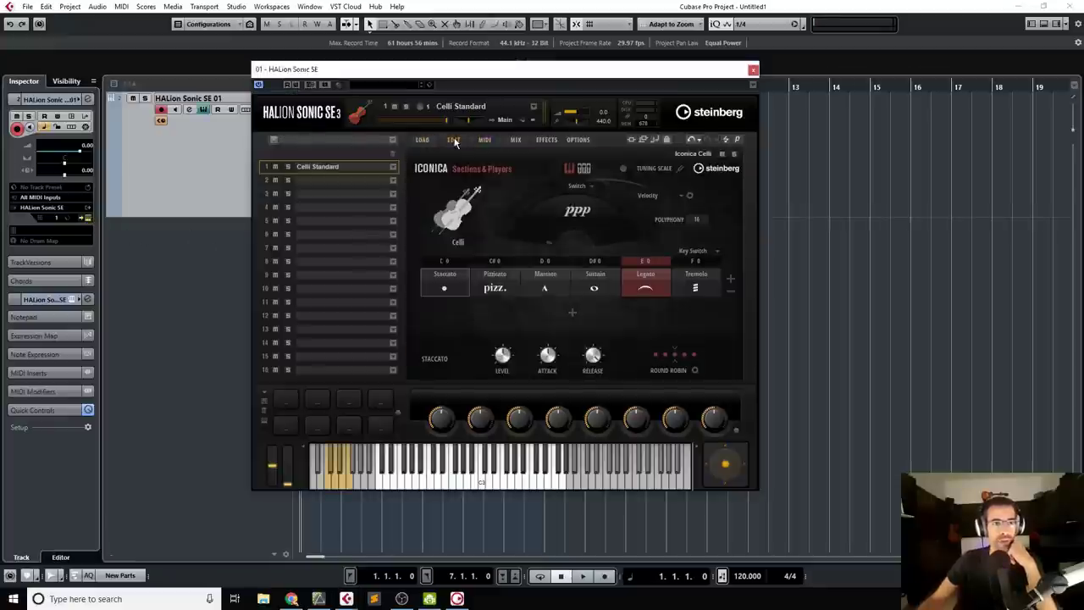
{"action": "left_click", "coordinate": [567, 275]}
{"action": "left_click", "coordinate": [600, 273]}
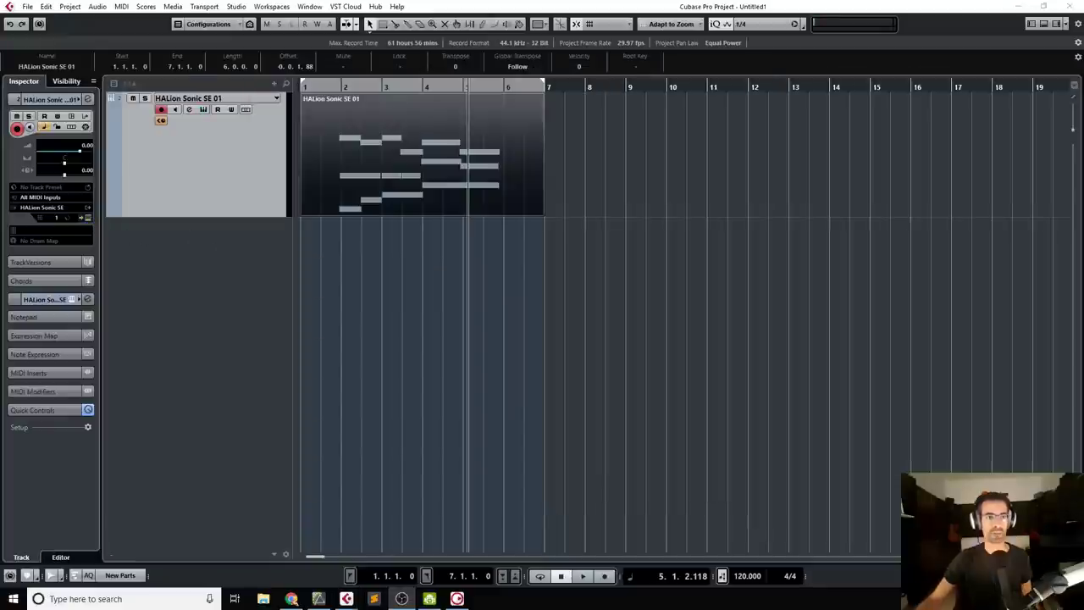
- Replace the recorded MIDI part with a new take recorded from bar 1 on the HALion Sonic SE 01 track and play it back
{"action": "key", "text": "Delete"}
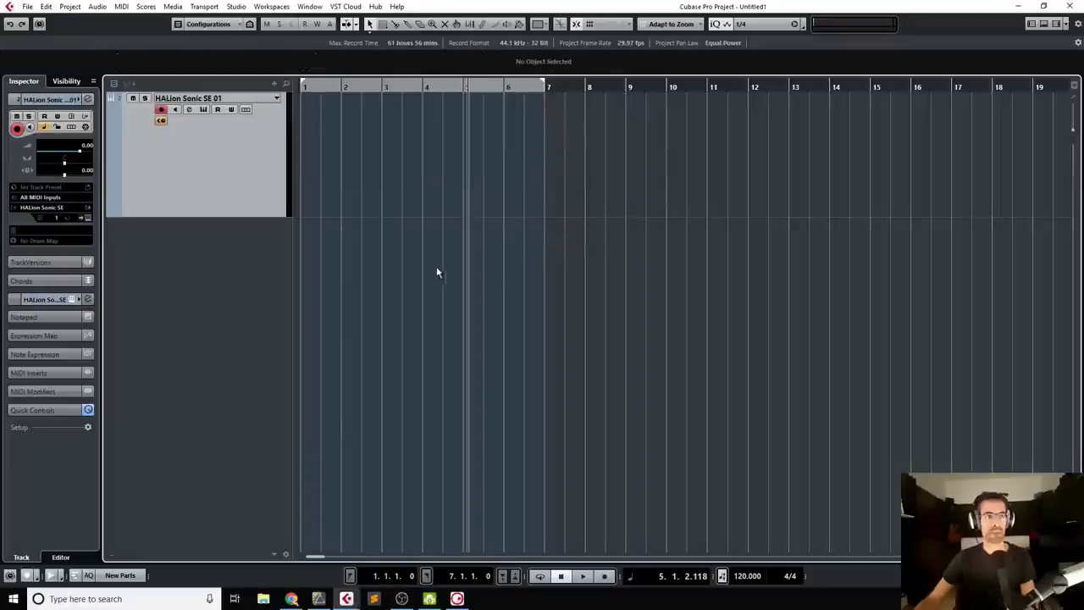
{"action": "key", "text": "period"}
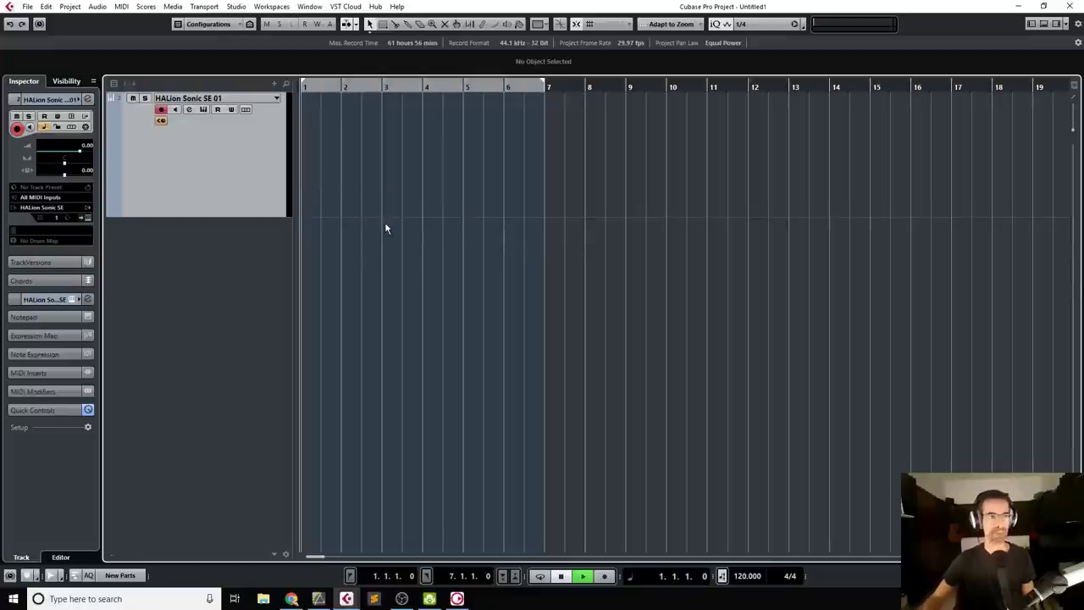
{"action": "key", "text": "KP_Multiply"}
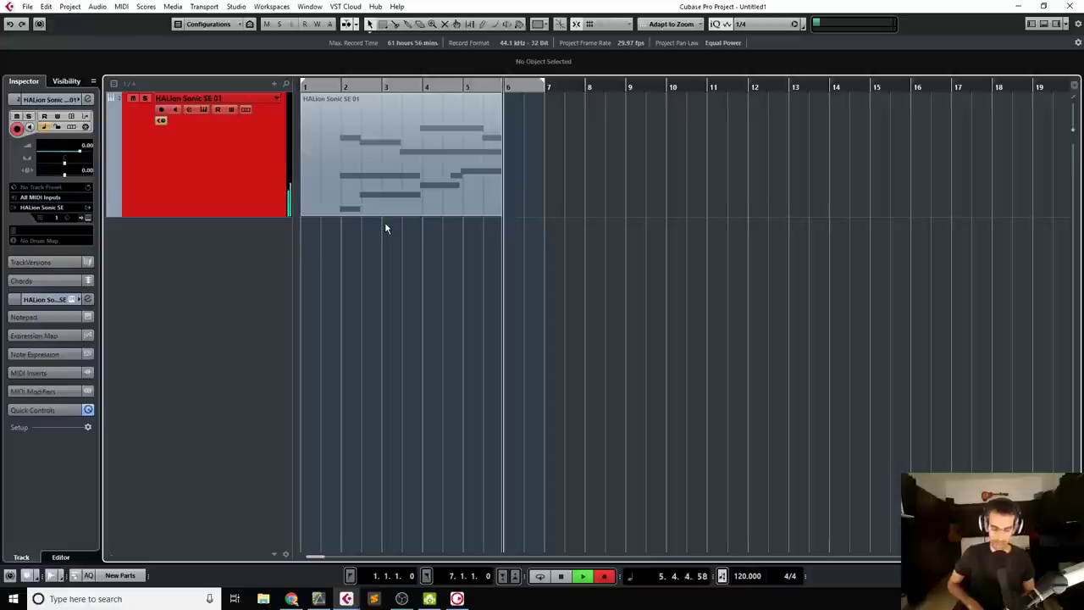
{"action": "key", "text": "space"}
{"action": "key", "text": "space"}
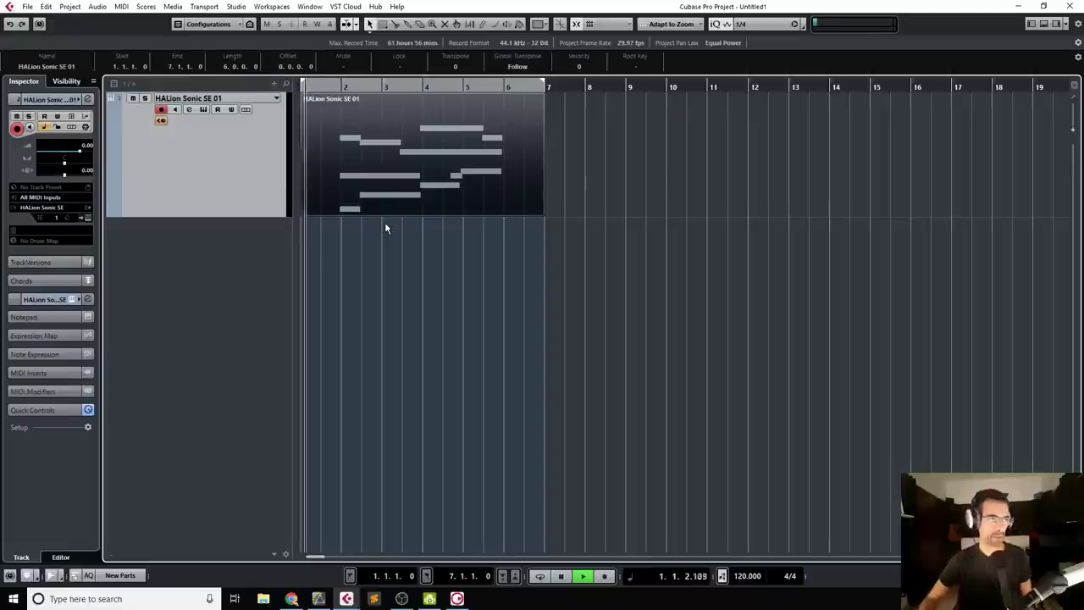
- Record a modulation overdub over the existing celli part and glue the overlapping MIDI parts into one
{"action": "key", "text": "KP_Multiply"}
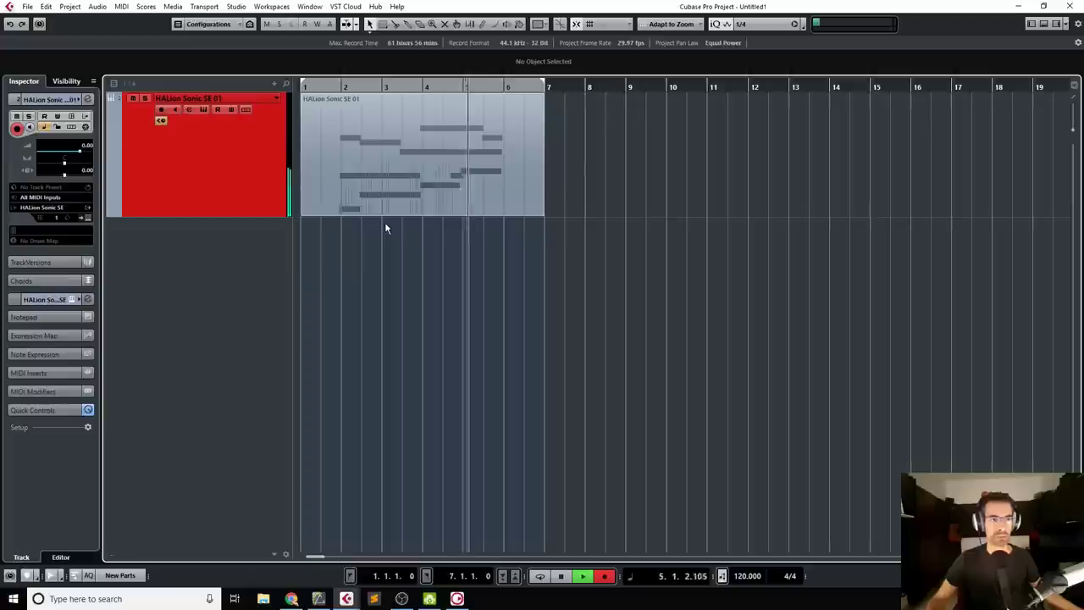
{"action": "key", "text": "space"}
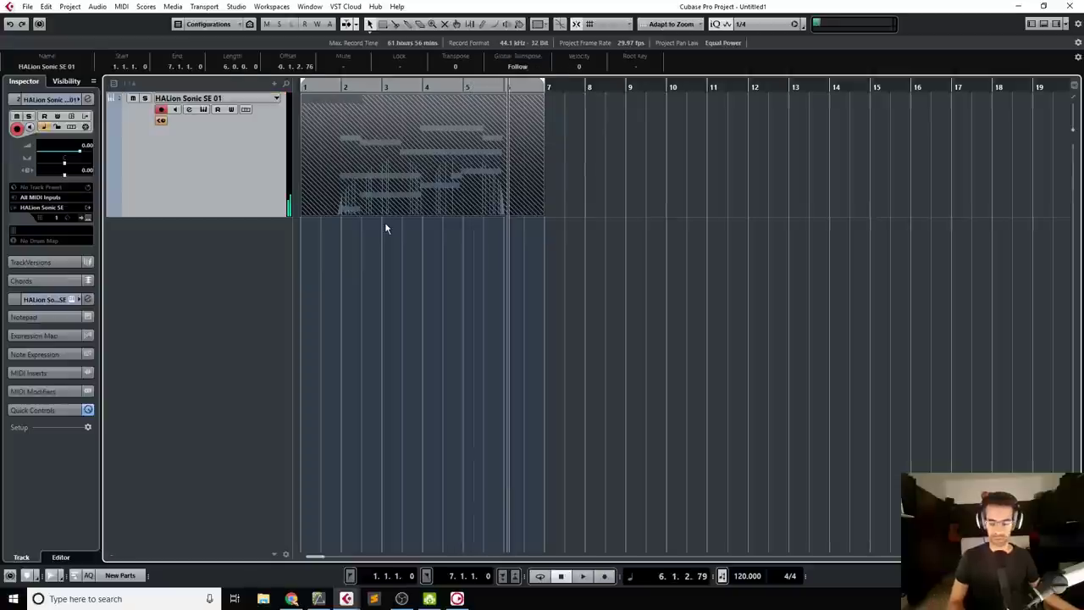
{"action": "right_click", "coordinate": [371, 184]}
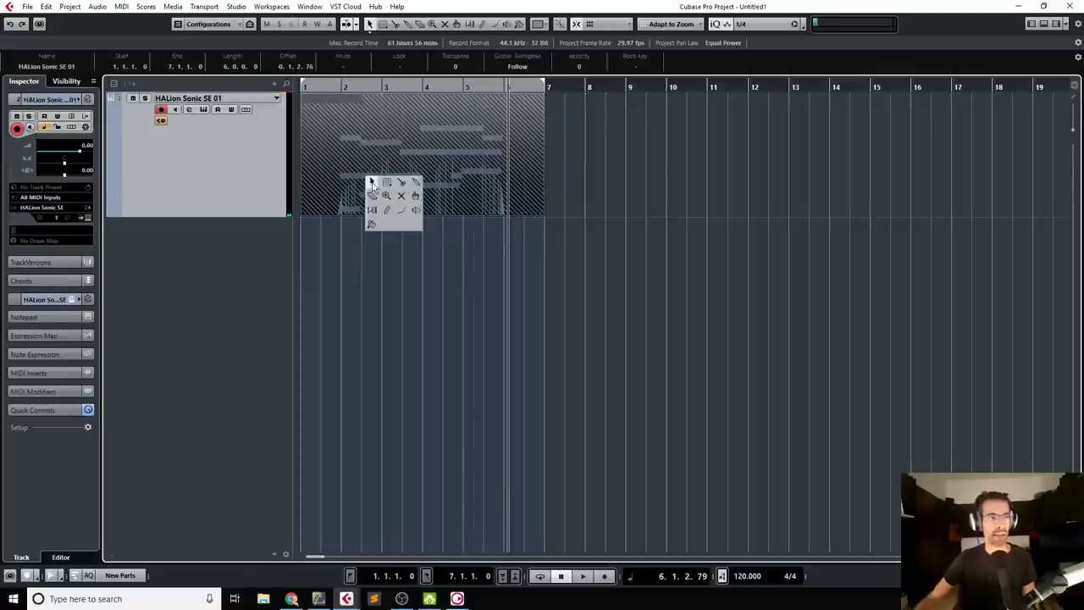
{"action": "left_click", "coordinate": [415, 183]}
{"action": "left_click", "coordinate": [392, 198]}
{"action": "right_click", "coordinate": [389, 284]}
{"action": "left_click", "coordinate": [389, 285]}
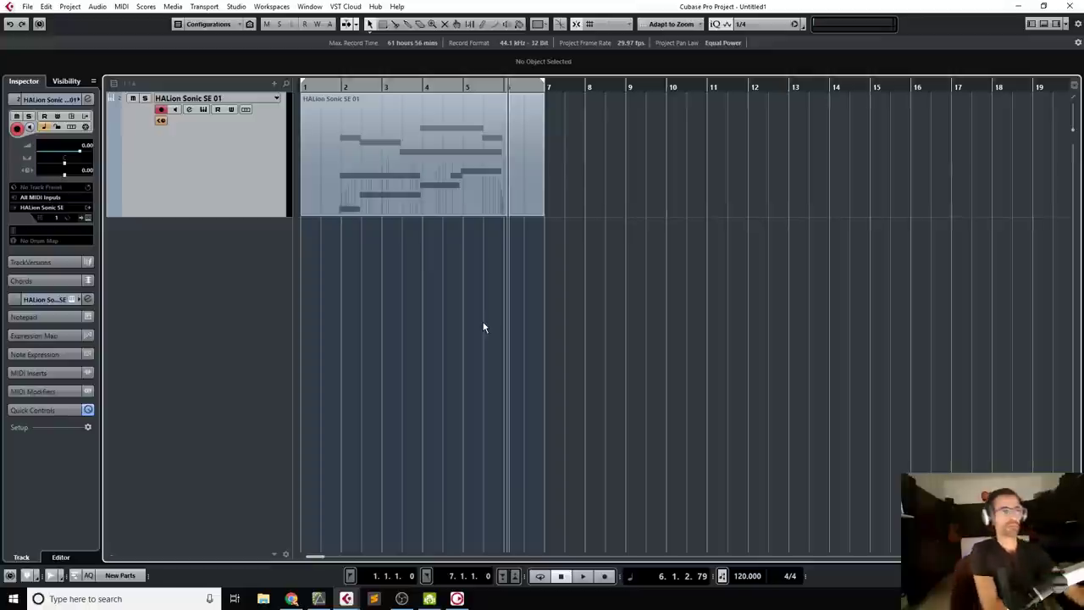
- Put the playhead at bar 2, add a second articulation row to Celli Standard and assign Sustain Vibrato beneath Sustain
{"action": "left_click", "coordinate": [334, 86]}
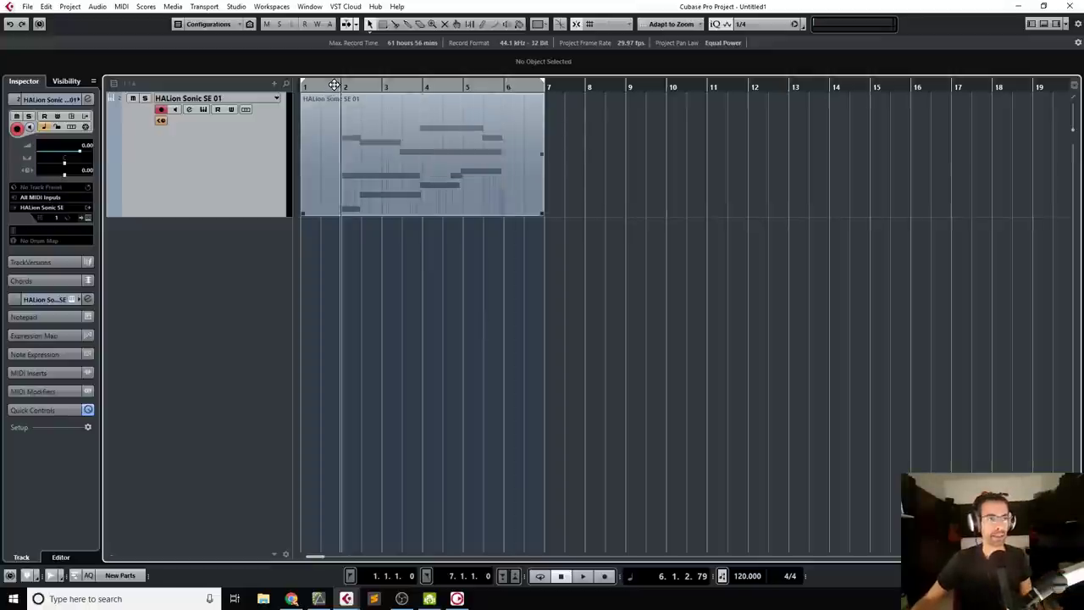
{"action": "left_click", "coordinate": [88, 218]}
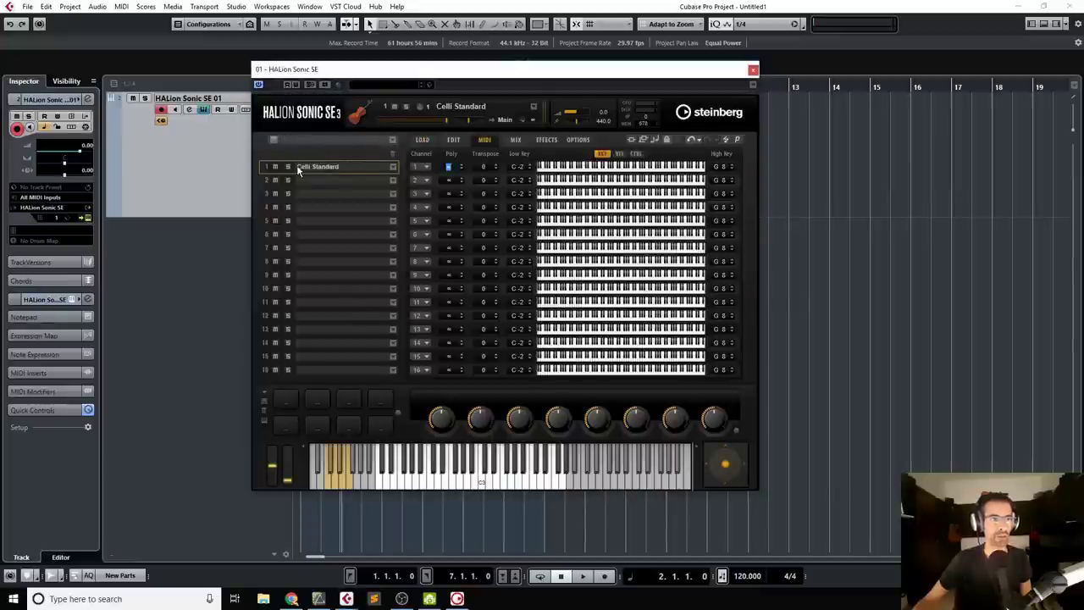
{"action": "left_click", "coordinate": [453, 140]}
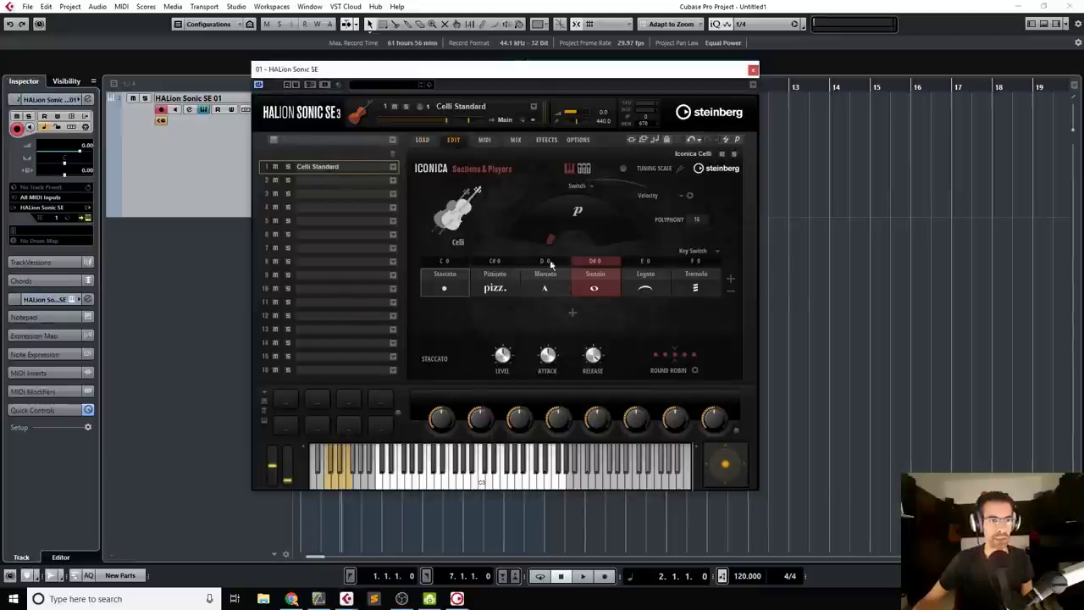
{"action": "left_click", "coordinate": [573, 311]}
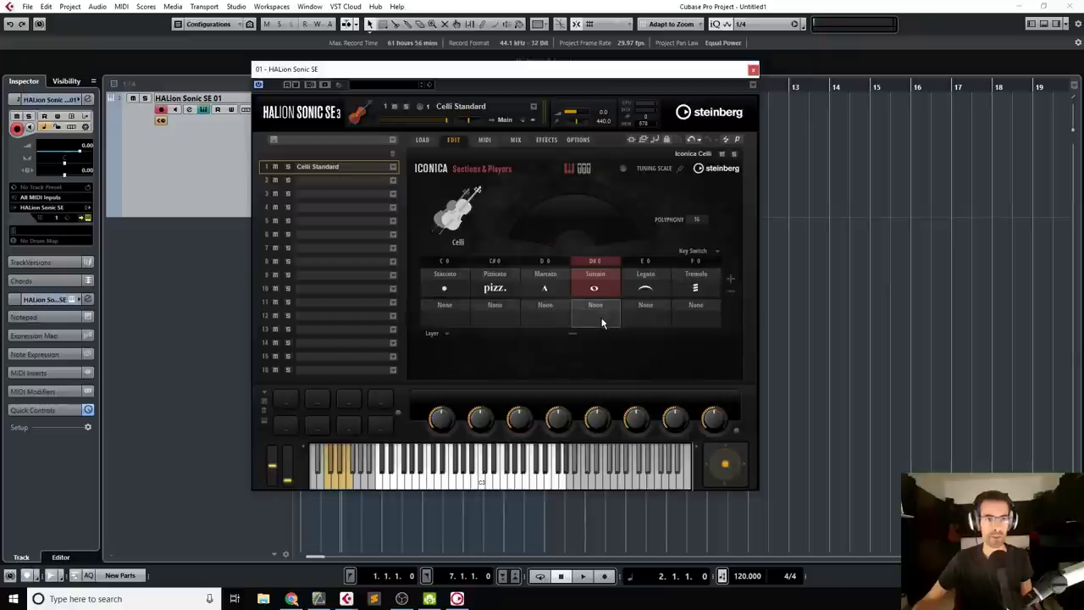
{"action": "left_click", "coordinate": [595, 303]}
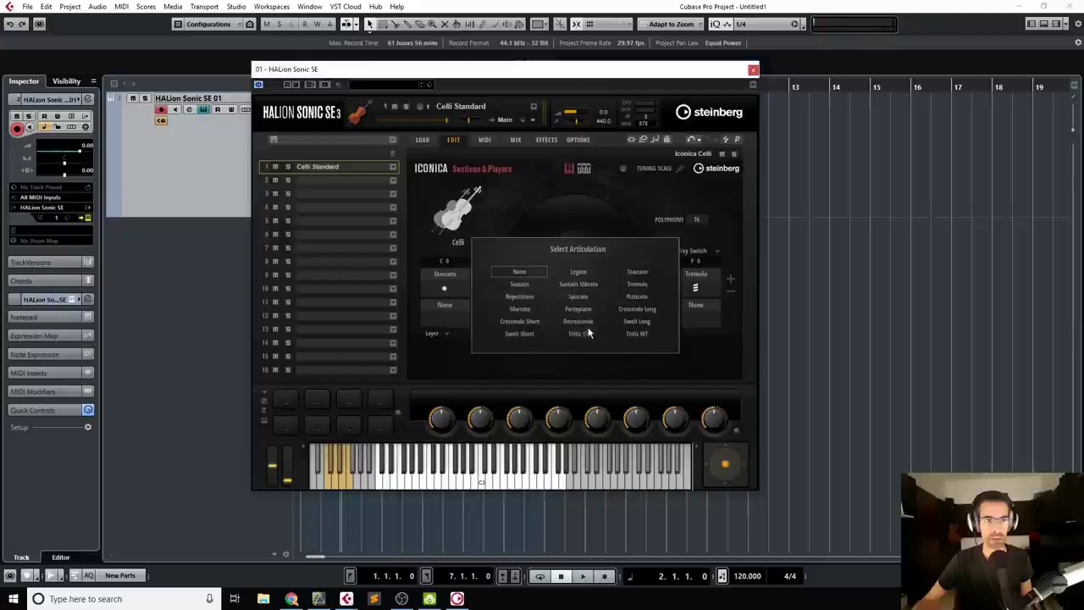
{"action": "left_click", "coordinate": [588, 285]}
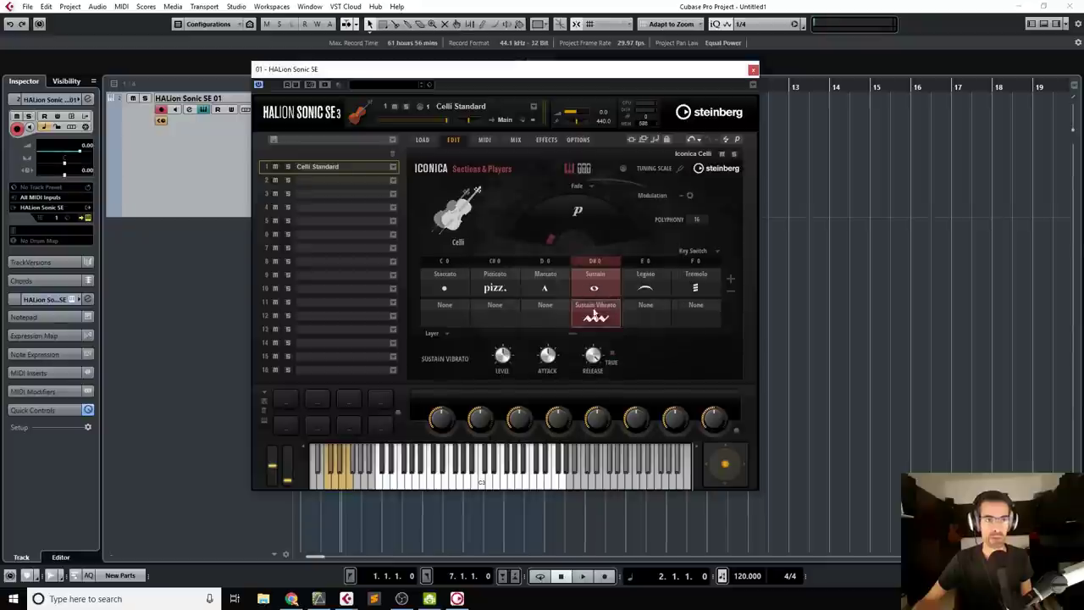
- Set the articulation rows to Fade with Modulation as their controller and play back the celli part
{"action": "left_click", "coordinate": [446, 337]}
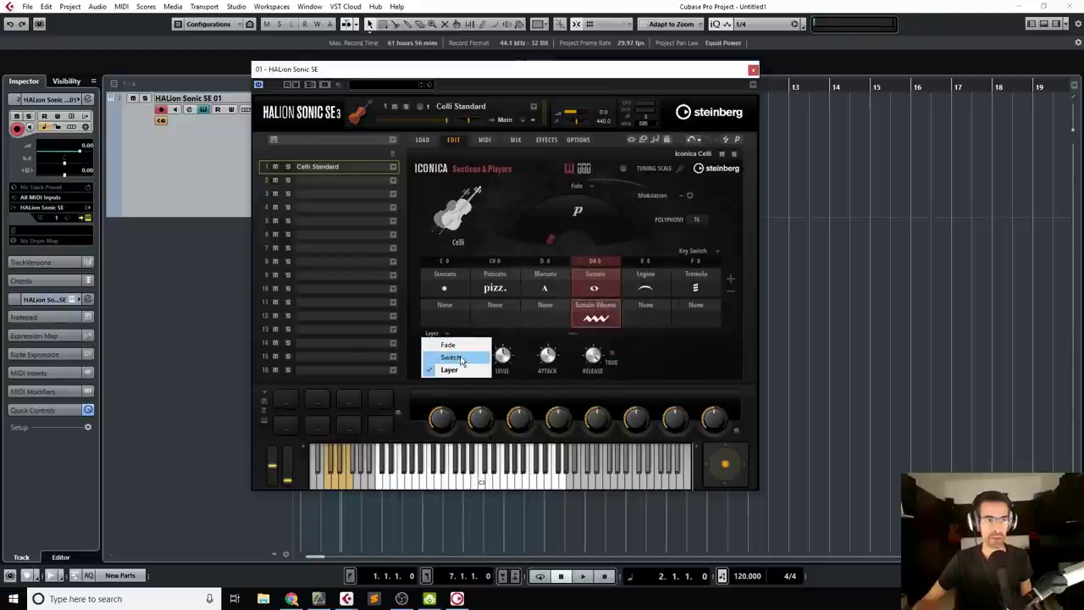
{"action": "left_click", "coordinate": [459, 342]}
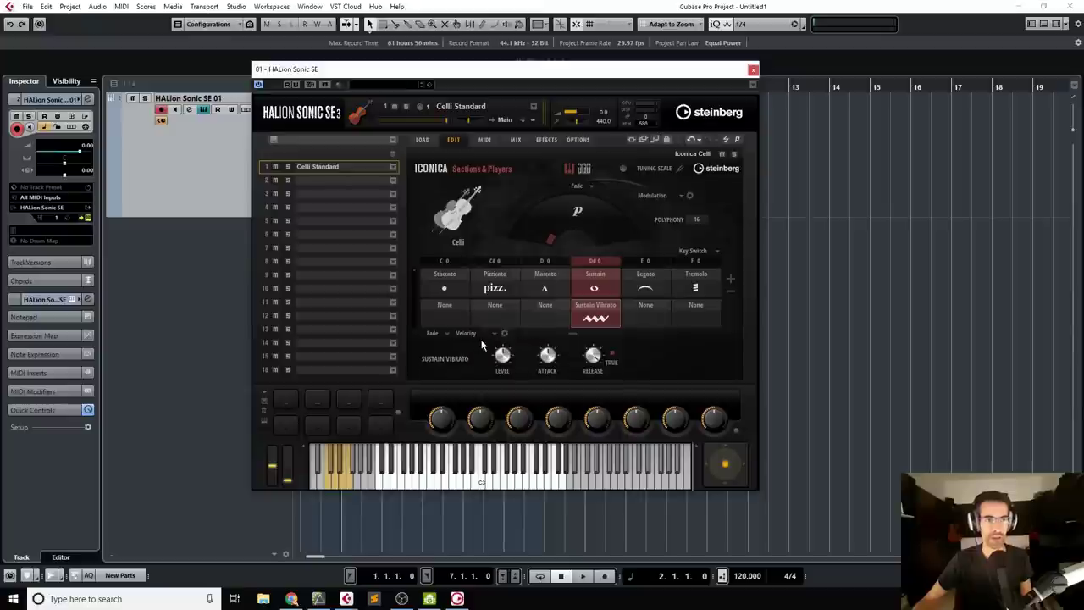
{"action": "left_click", "coordinate": [474, 334]}
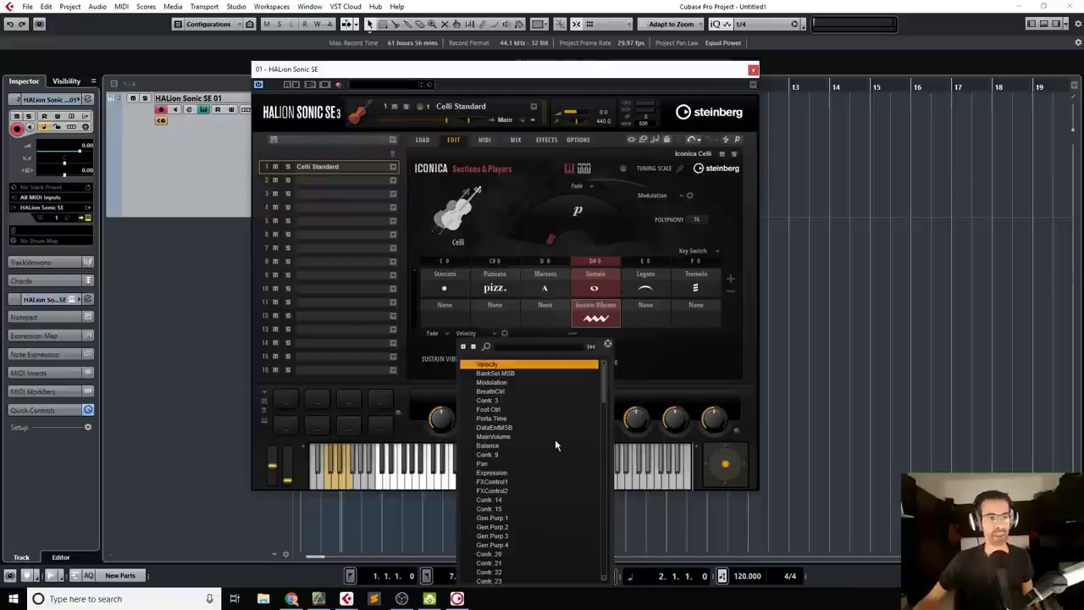
{"action": "left_click", "coordinate": [502, 382]}
{"action": "key", "text": "space"}
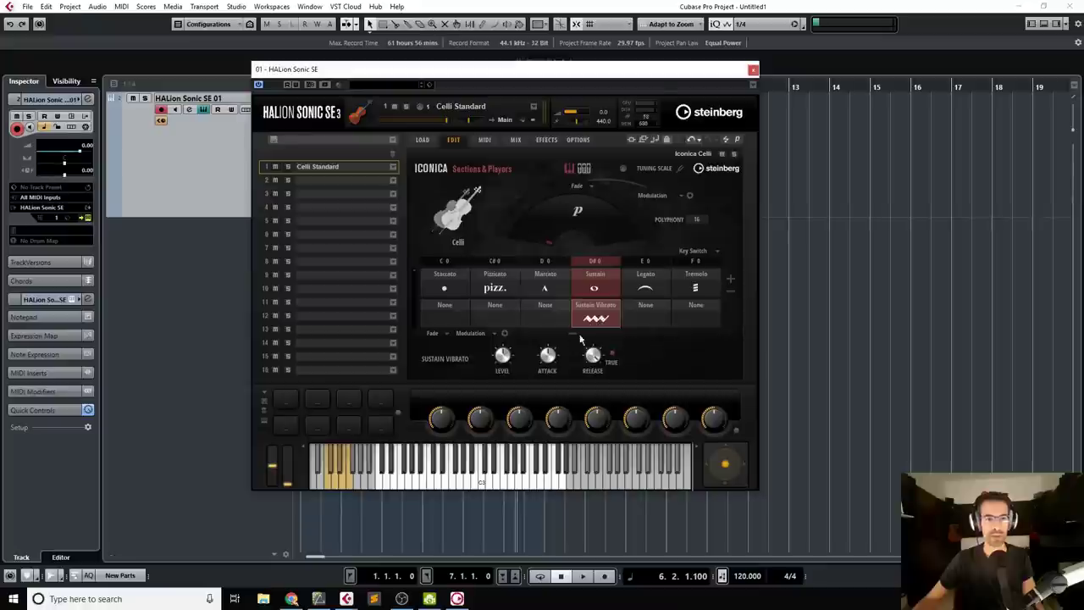
- Assign NE Contr. 1 as the controller fading between the articulation rows and close the instrument window
{"action": "left_click", "coordinate": [493, 335]}
{"action": "scroll", "coordinate": [511, 468], "scroll_direction": "down", "scroll_amount": 9}
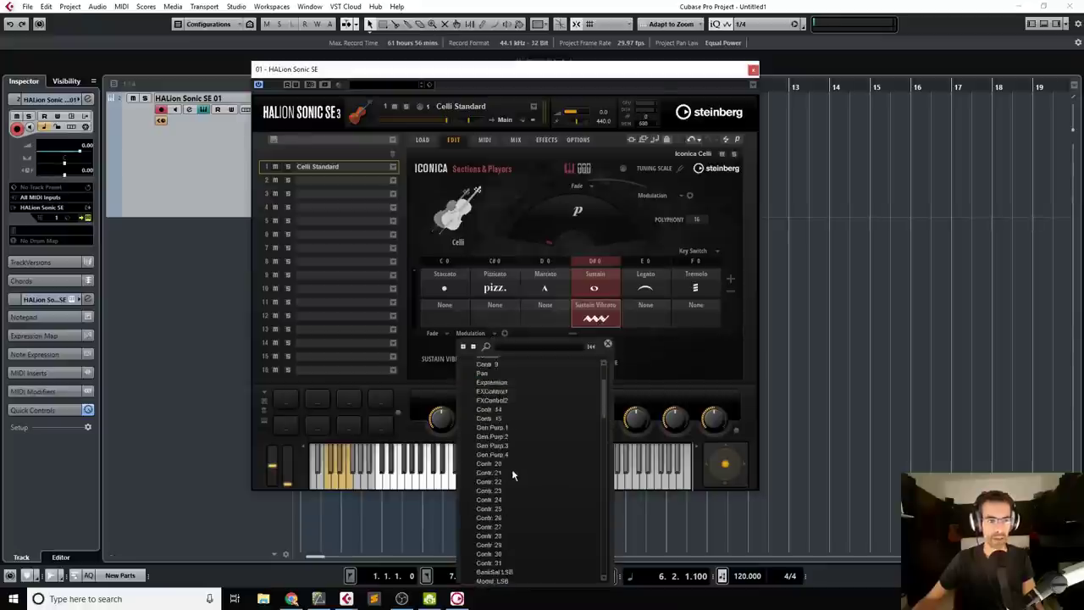
{"action": "scroll", "coordinate": [514, 476], "scroll_direction": "down", "scroll_amount": 20}
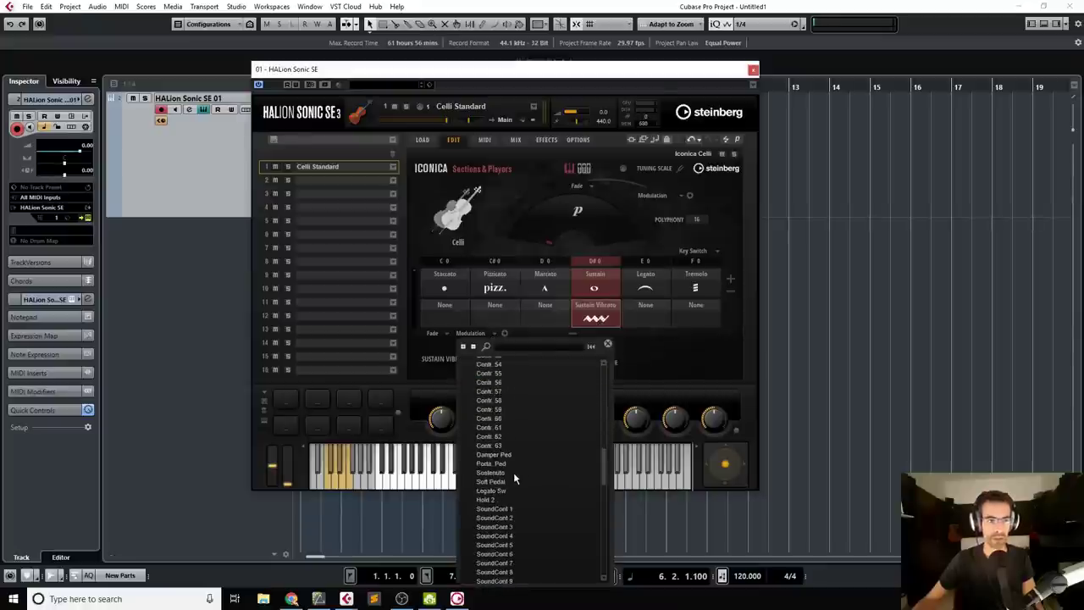
{"action": "scroll", "coordinate": [513, 474], "scroll_direction": "down", "scroll_amount": 8}
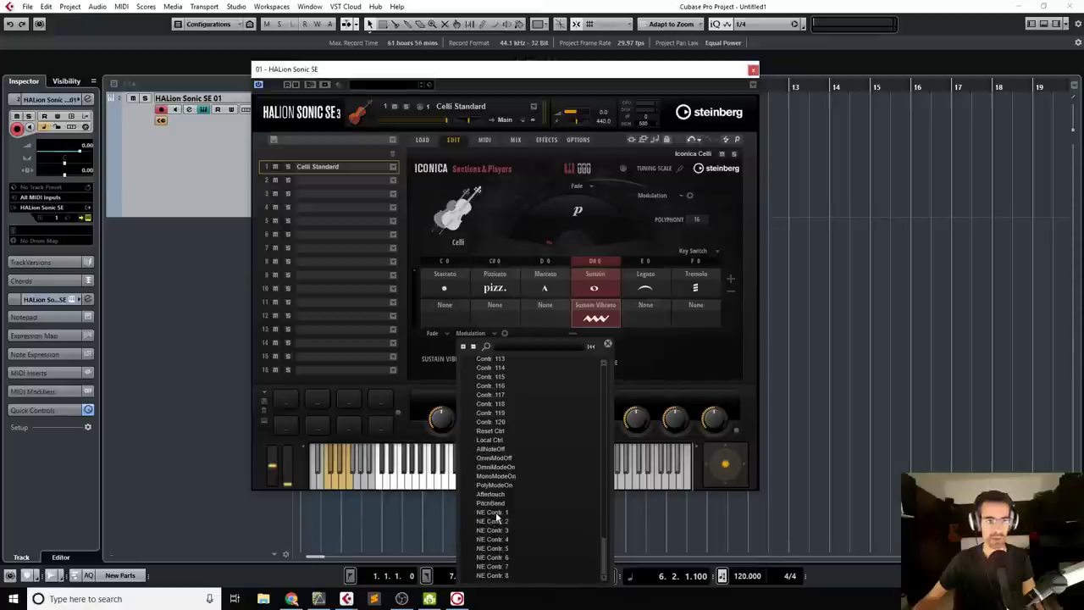
{"action": "left_click", "coordinate": [495, 512]}
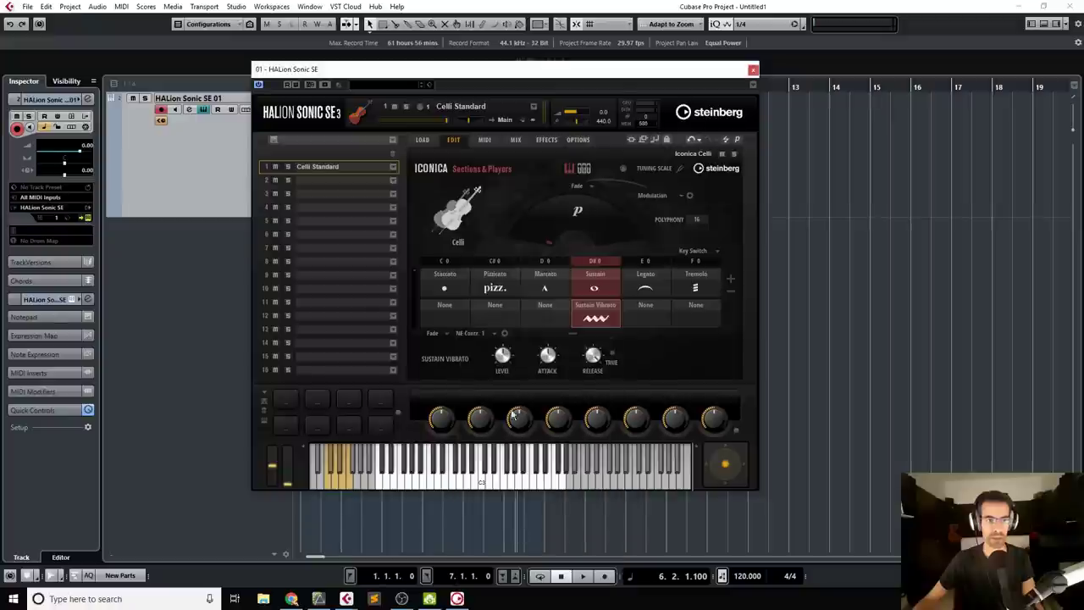
{"action": "left_click", "coordinate": [753, 70]}
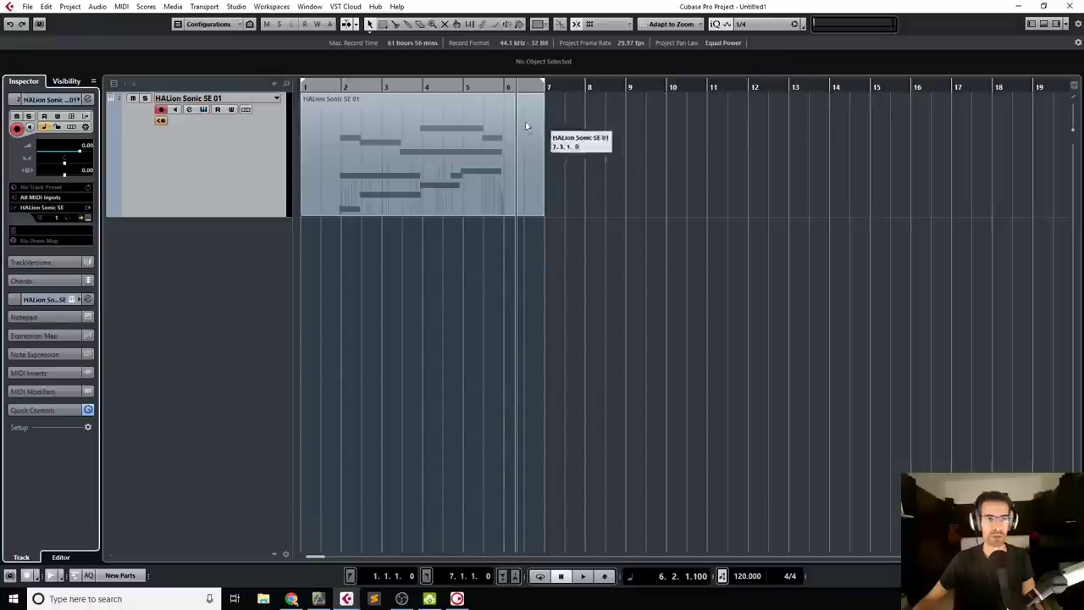
- Open the celli part in the Key Editor and select Iconica Row Select among the Note Expression parameters
{"action": "double_click", "coordinate": [405, 124]}
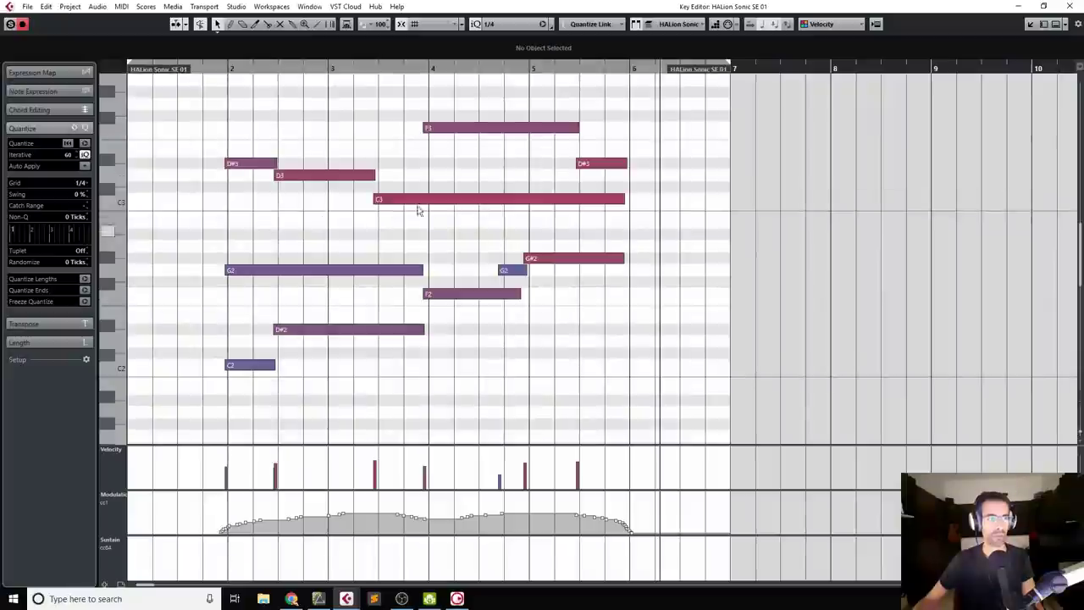
{"action": "left_click", "coordinate": [29, 91]}
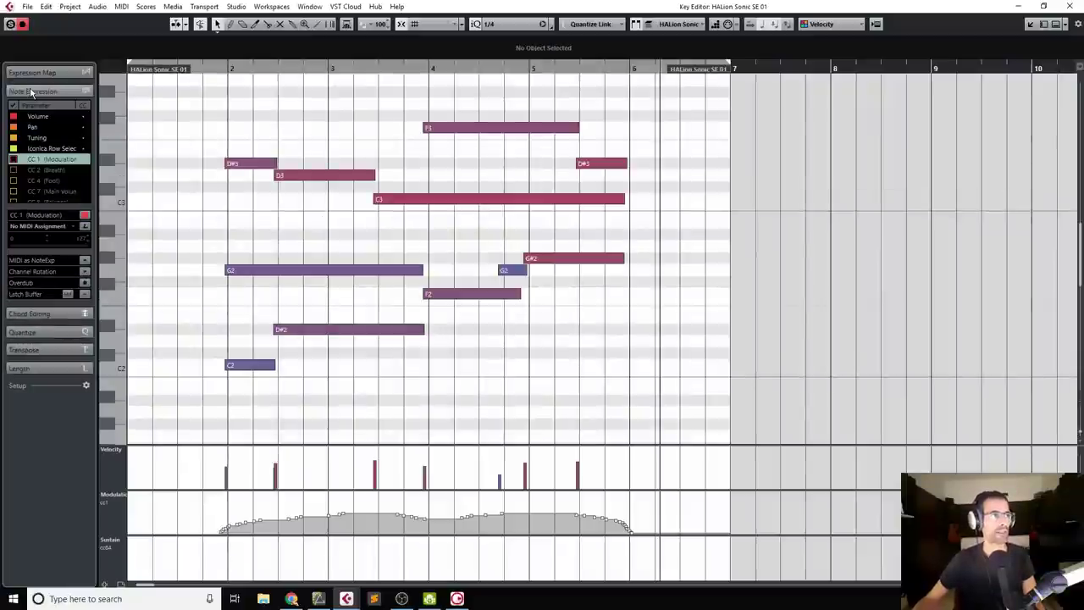
{"action": "left_click", "coordinate": [51, 152]}
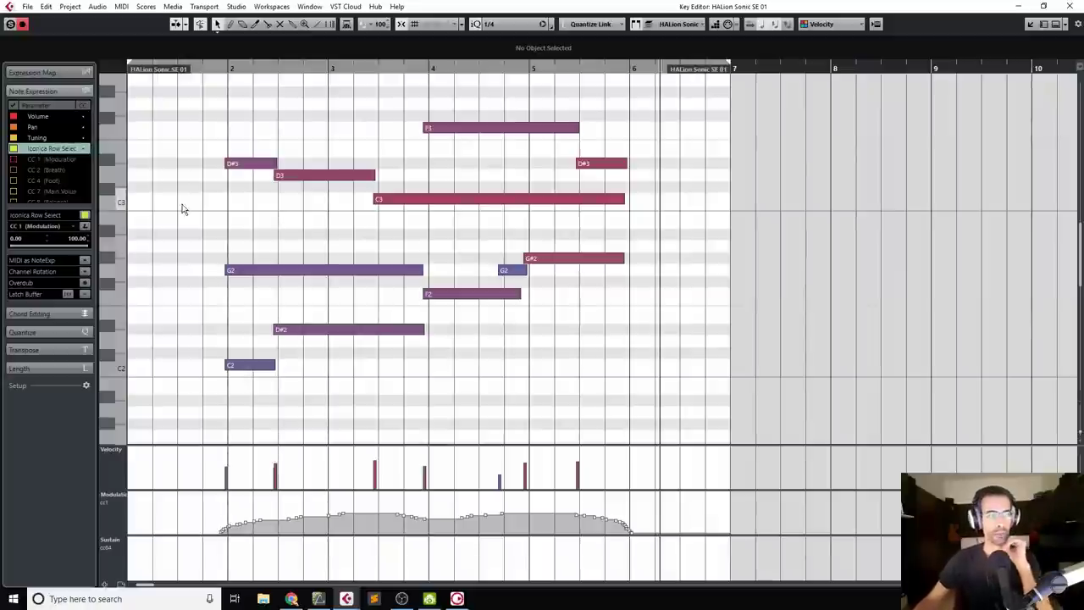
- Reopen the instrument and switch the row fade controller from the note expression control to Velocity
{"action": "key", "text": "alt+shift+i"}
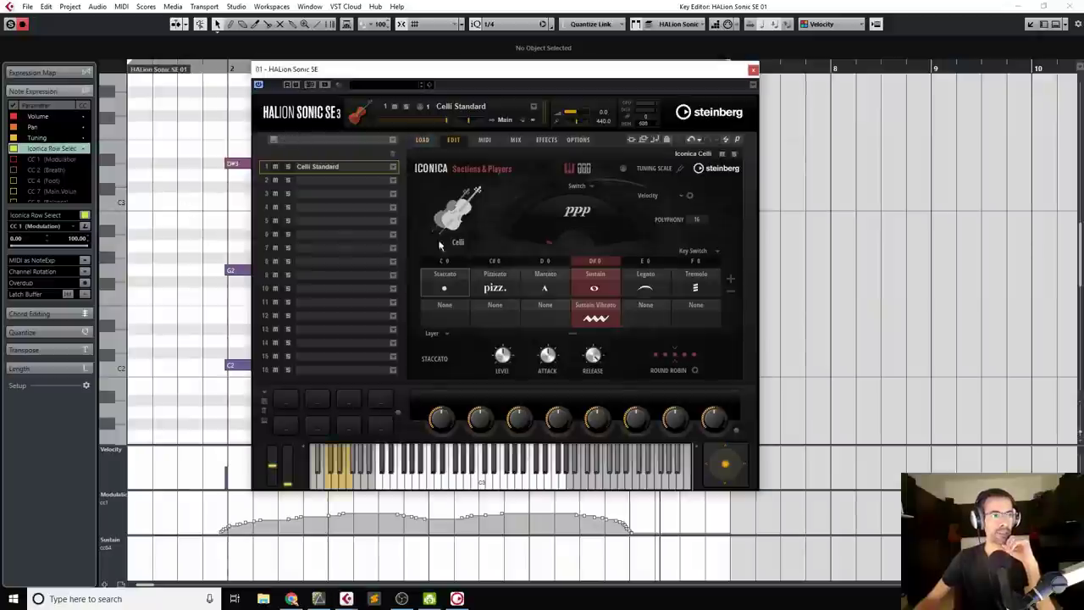
{"action": "double_click", "coordinate": [603, 321]}
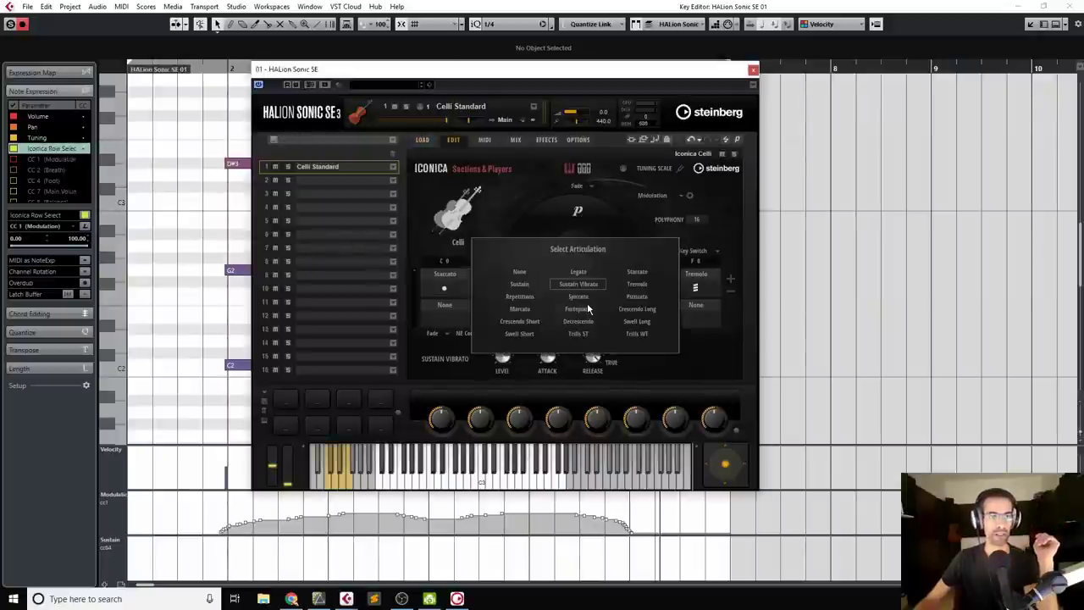
{"action": "left_click", "coordinate": [664, 375]}
{"action": "left_click", "coordinate": [476, 332]}
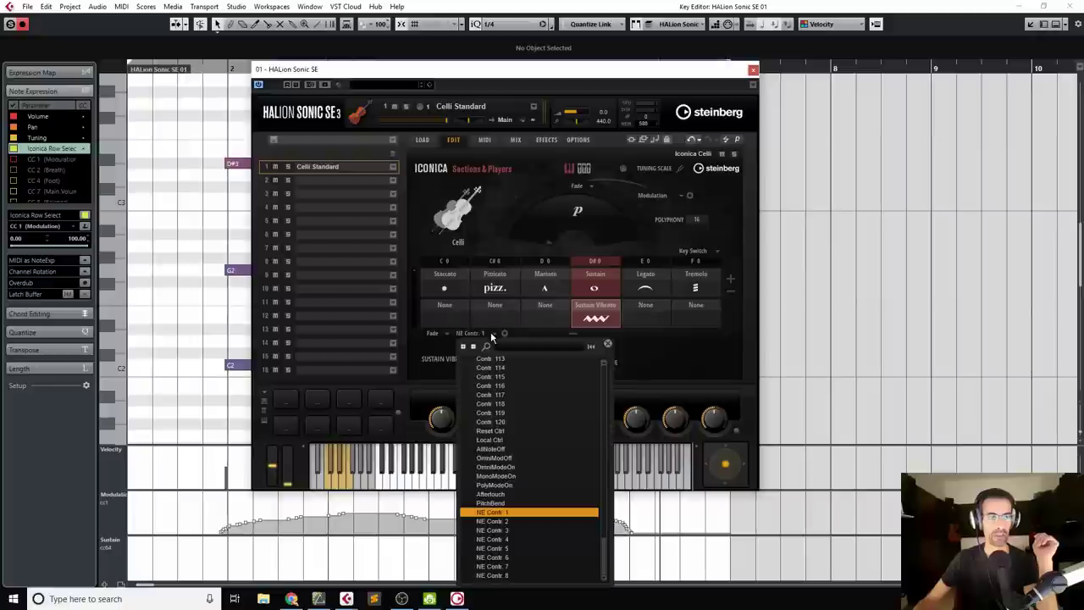
{"action": "scroll", "coordinate": [508, 378], "scroll_direction": "up", "scroll_amount": 10}
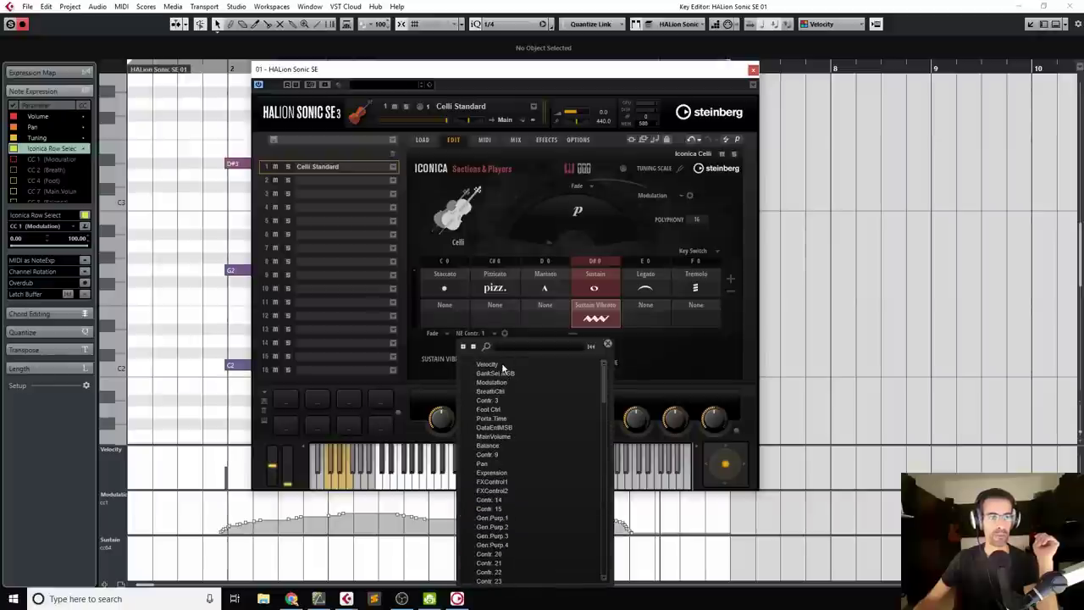
{"action": "left_click", "coordinate": [500, 364]}
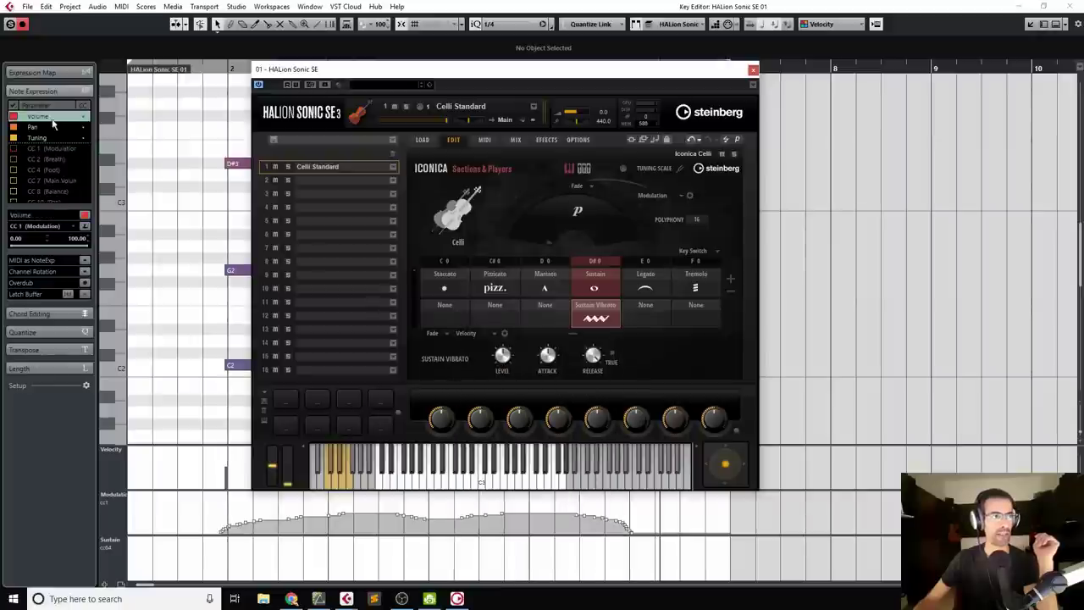
{"action": "left_click", "coordinate": [491, 336]}
{"action": "scroll", "coordinate": [584, 499], "scroll_direction": "down", "scroll_amount": 2}
{"action": "left_click", "coordinate": [677, 359]}
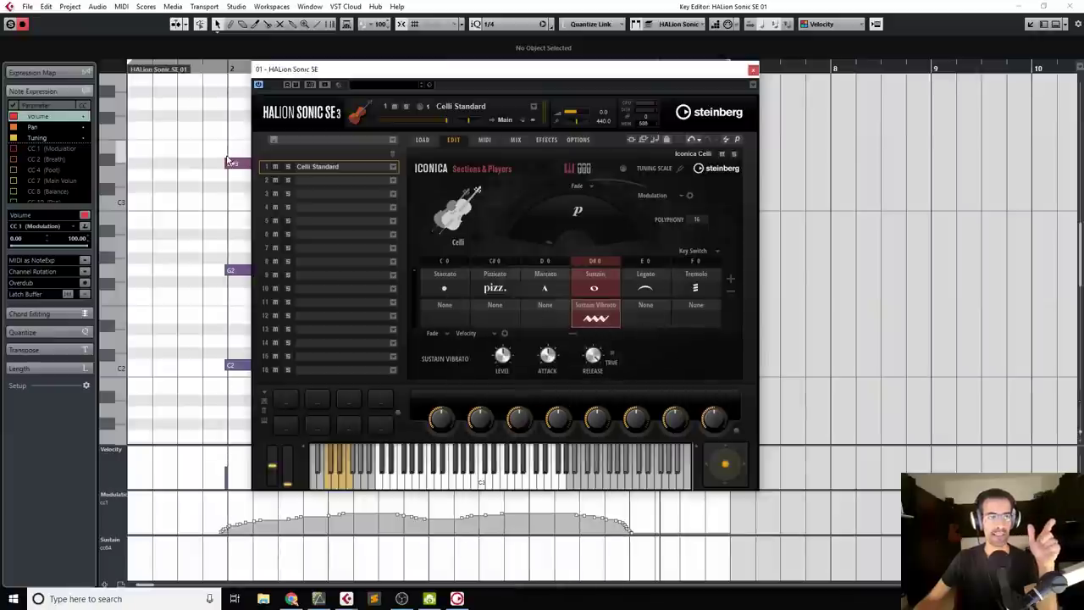
- Set the row fade controller back to NE Contr. 1 and close the instrument window
{"action": "left_click", "coordinate": [495, 333]}
{"action": "scroll", "coordinate": [516, 441], "scroll_direction": "down", "scroll_amount": 20}
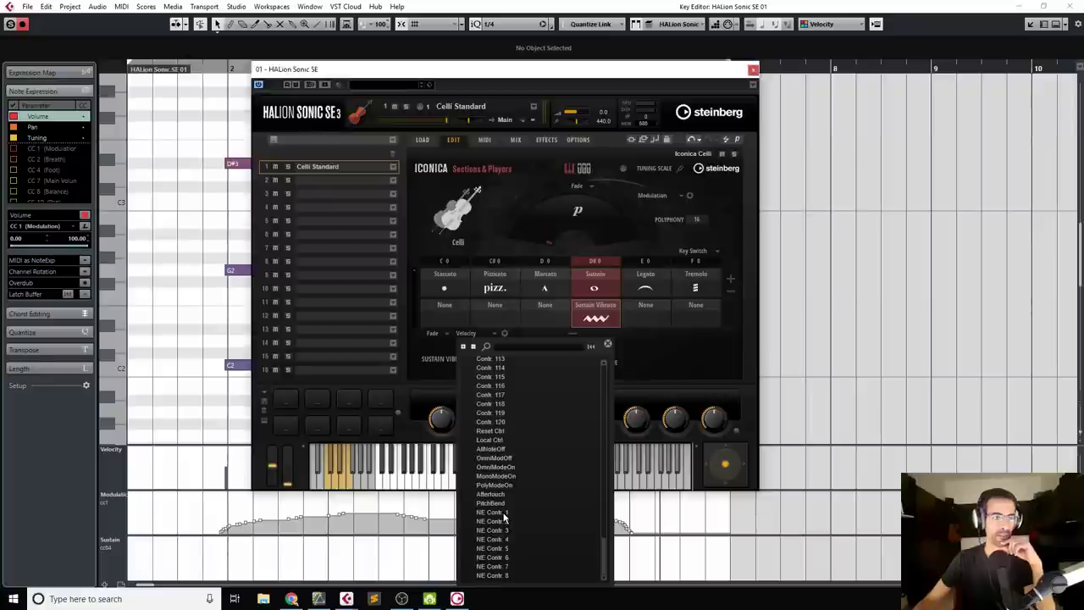
{"action": "left_click", "coordinate": [499, 512]}
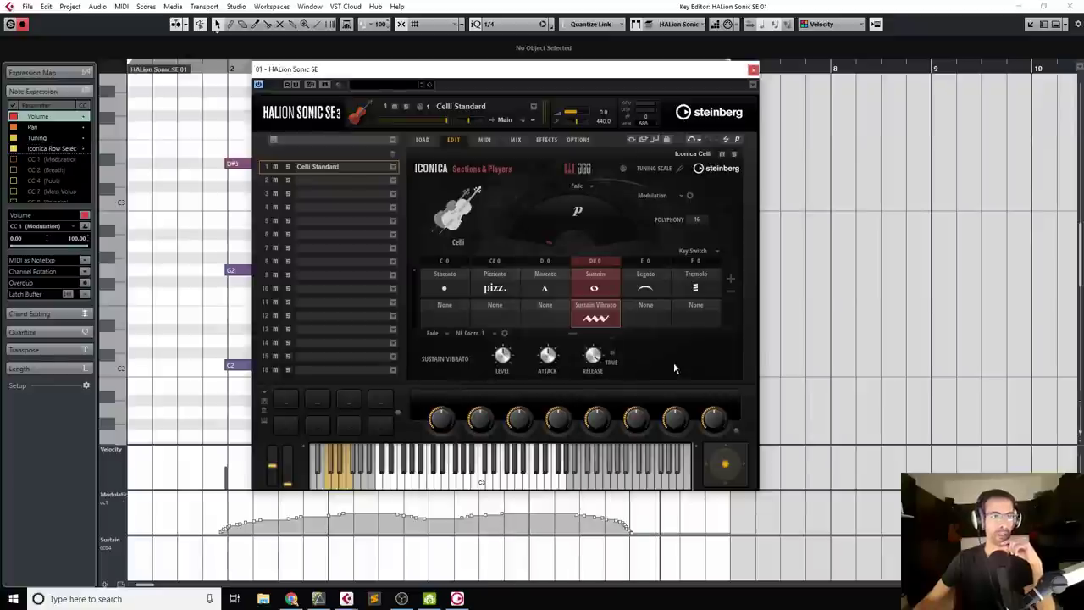
{"action": "left_click", "coordinate": [753, 70]}
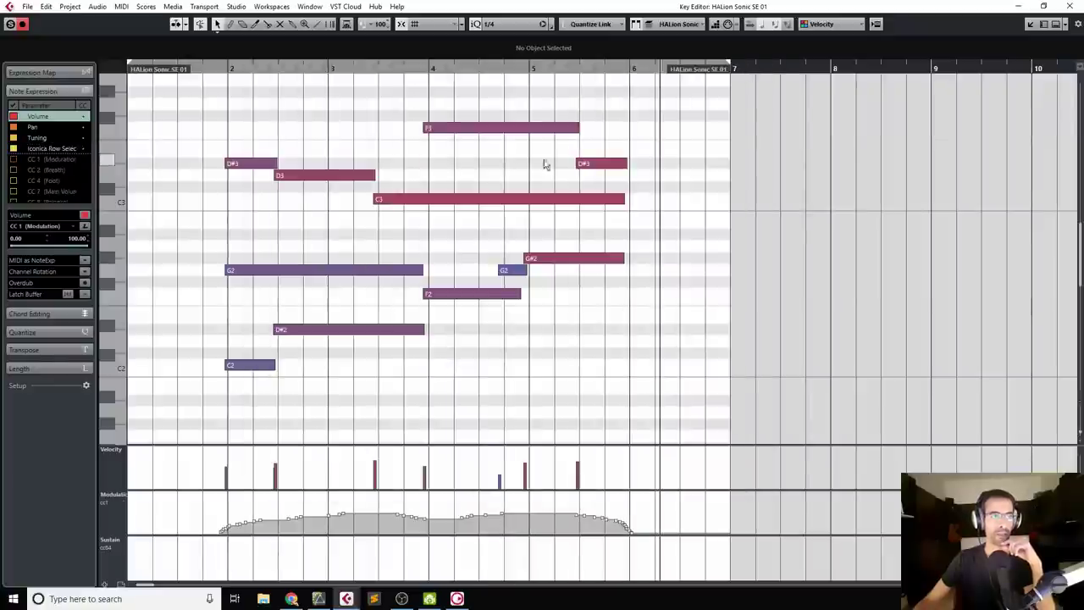
- Draw a descending Iconica Row Select note expression line across the full length of the long C3 note
{"action": "double_click", "coordinate": [407, 207]}
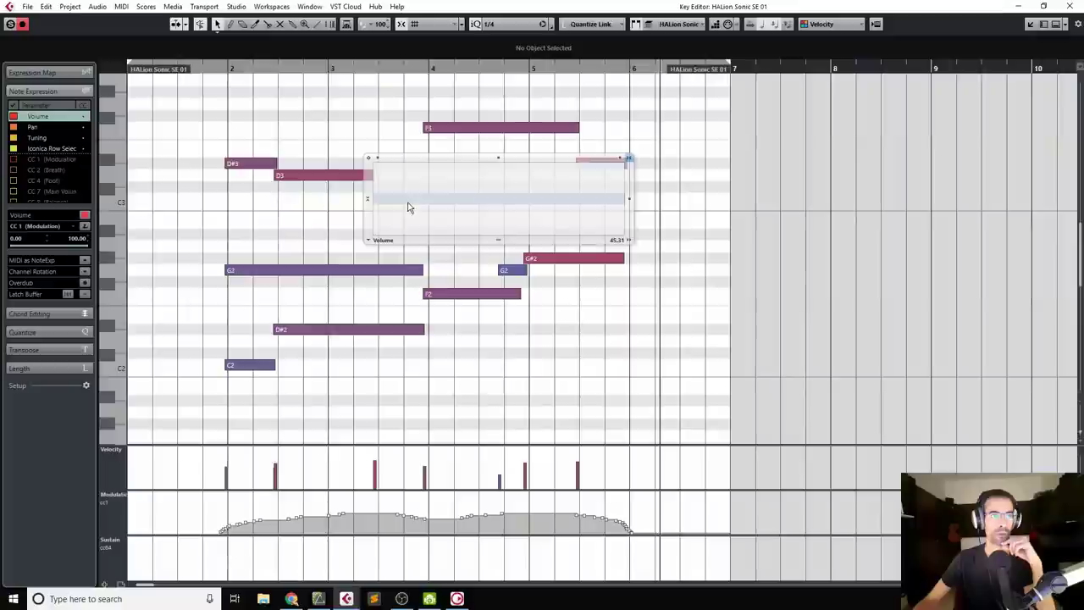
{"action": "left_click", "coordinate": [49, 149]}
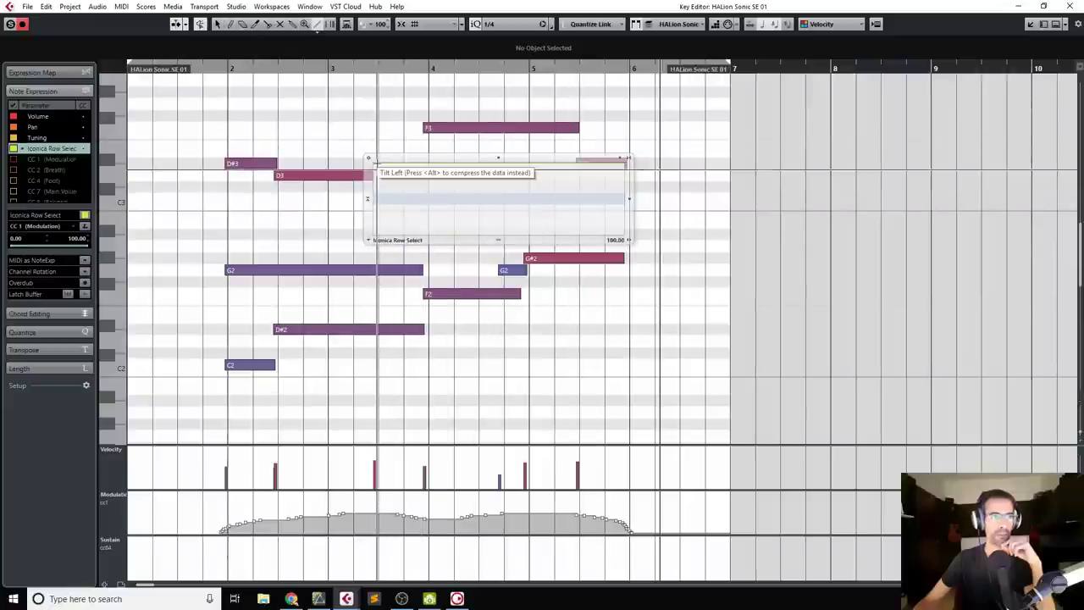
{"action": "mouse_move", "coordinate": [376, 161]}
{"action": "left_mouse_down"}
{"action": "mouse_move", "coordinate": [452, 208]}
{"action": "mouse_move", "coordinate": [625, 234]}
{"action": "left_mouse_up"}
{"action": "left_click", "coordinate": [535, 405]}
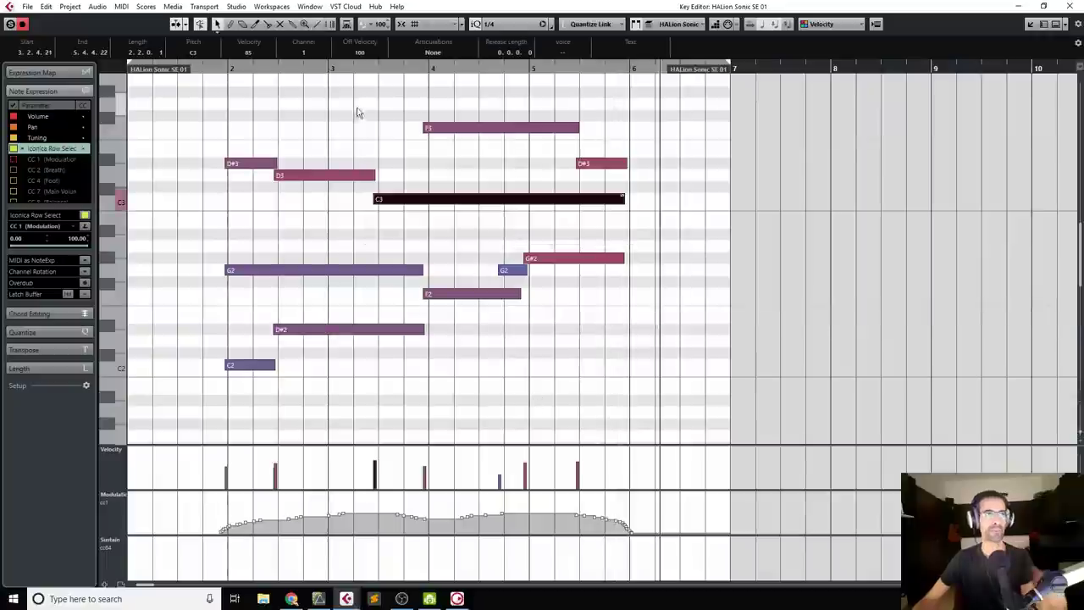
- Add the Show Note Expression Data control to the Key Editor toolbar
{"action": "right_click", "coordinate": [393, 31]}
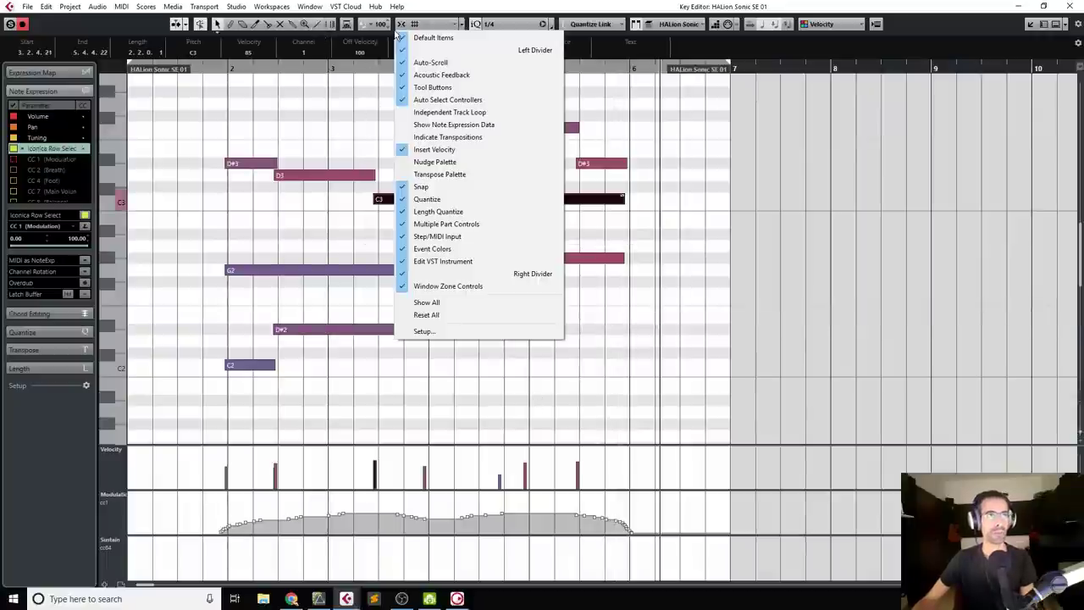
{"action": "left_click", "coordinate": [381, 25]}
{"action": "right_click", "coordinate": [381, 24]}
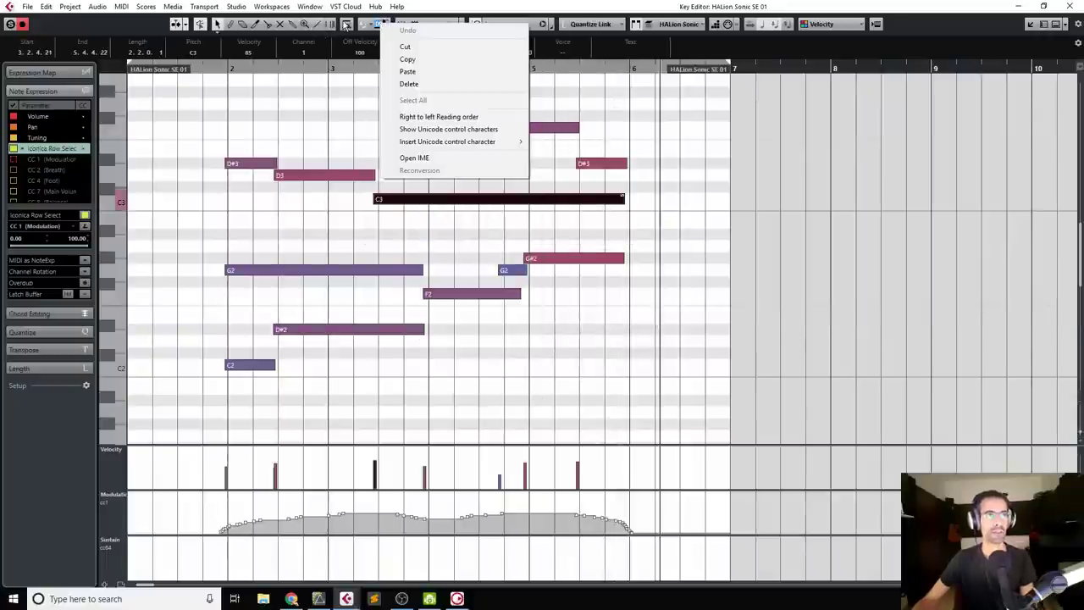
{"action": "right_click", "coordinate": [330, 32]}
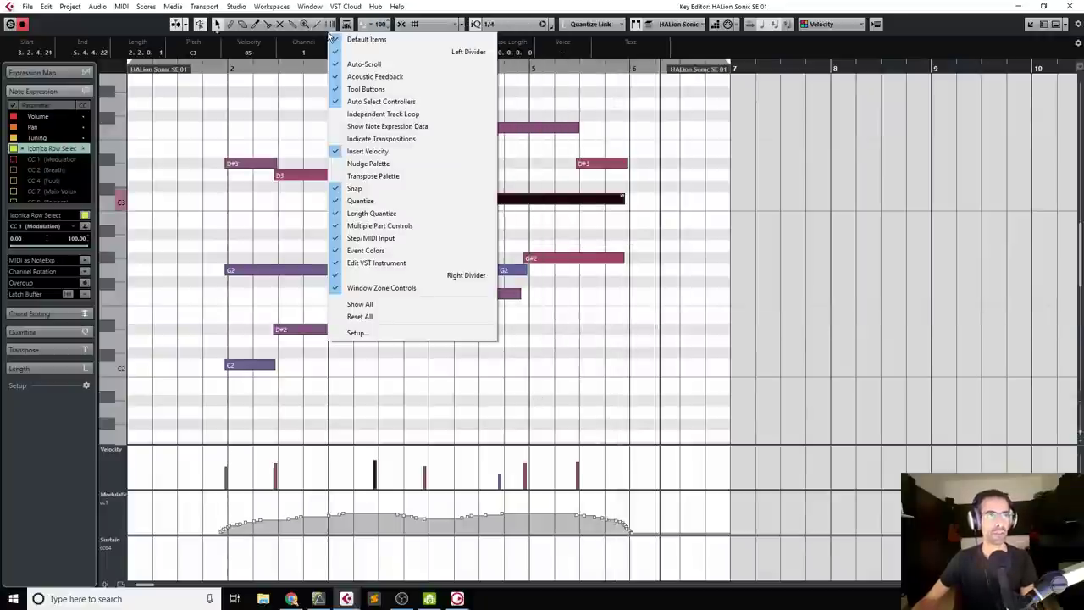
{"action": "left_click", "coordinate": [381, 127]}
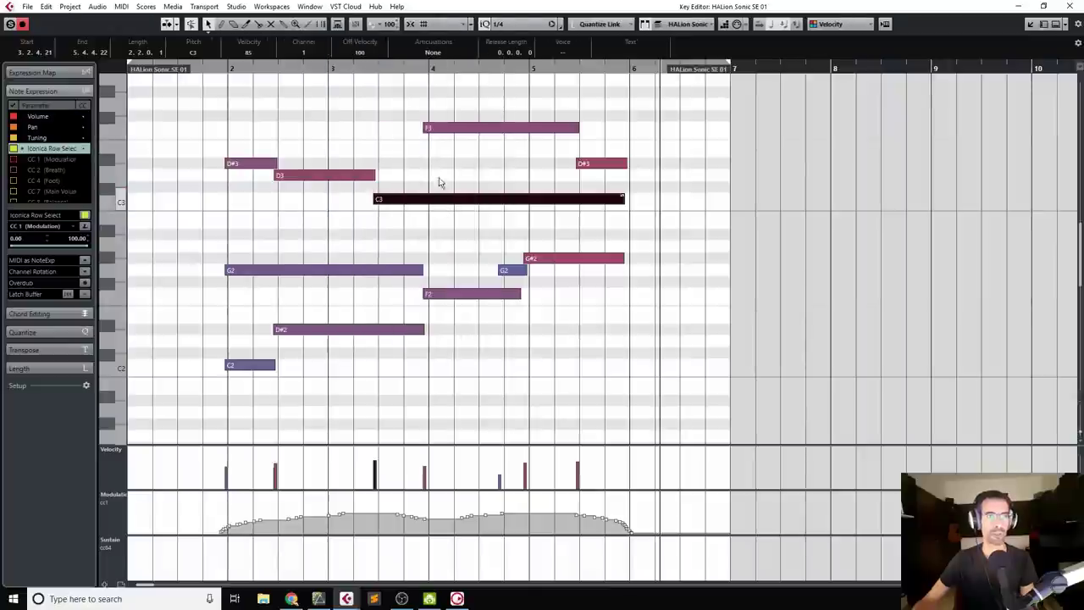
- Turn on the display of note expression data on the notes and play the part from just before bar 2
{"action": "left_click", "coordinate": [354, 25]}
{"action": "left_click", "coordinate": [390, 112]}
{"action": "left_click", "coordinate": [222, 66]}
{"action": "key", "text": "space"}
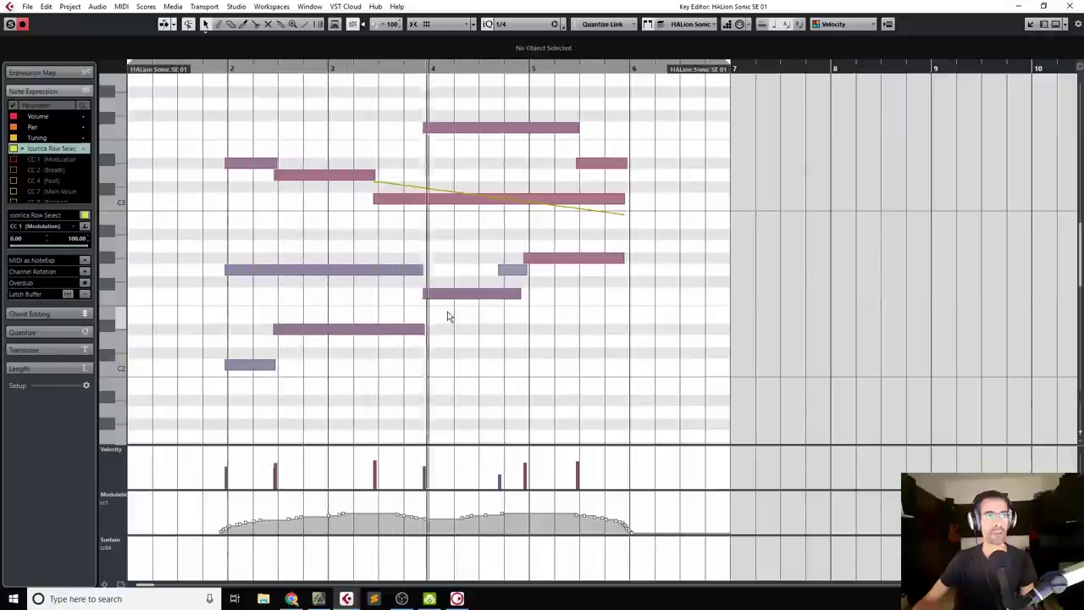
- Draw a rising Iconica Row Select line across the F3 note and play back from the middle of bar 3
{"action": "double_click", "coordinate": [473, 127]}
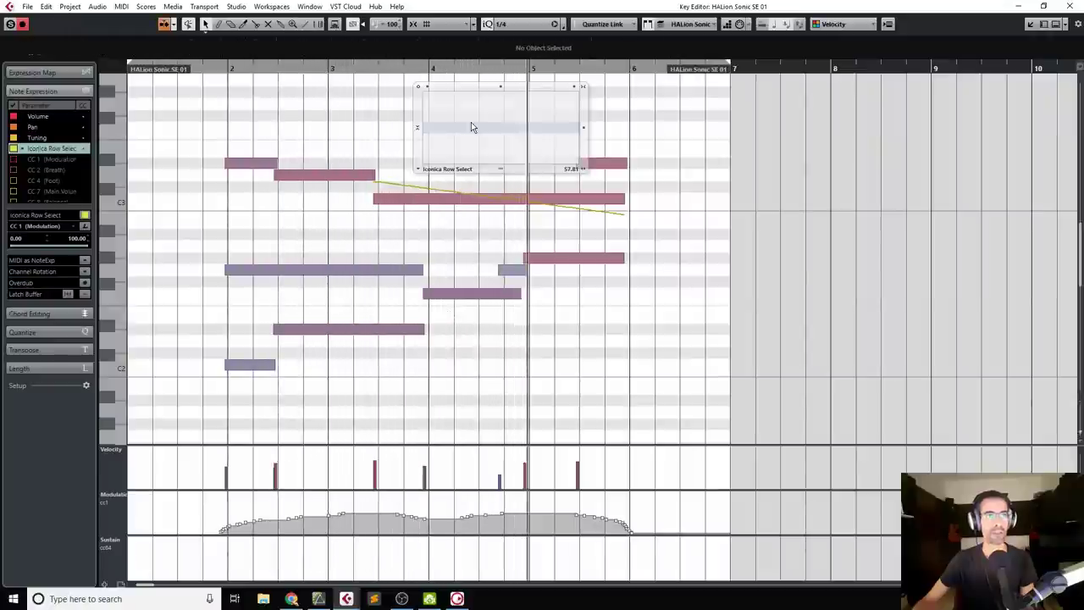
{"action": "right_click", "coordinate": [438, 134]}
{"action": "left_click", "coordinate": [480, 146]}
{"action": "left_click_drag", "start_coordinate": [425, 160], "coordinate": [584, 91]}
{"action": "left_click", "coordinate": [648, 131]}
{"action": "left_click", "coordinate": [377, 70]}
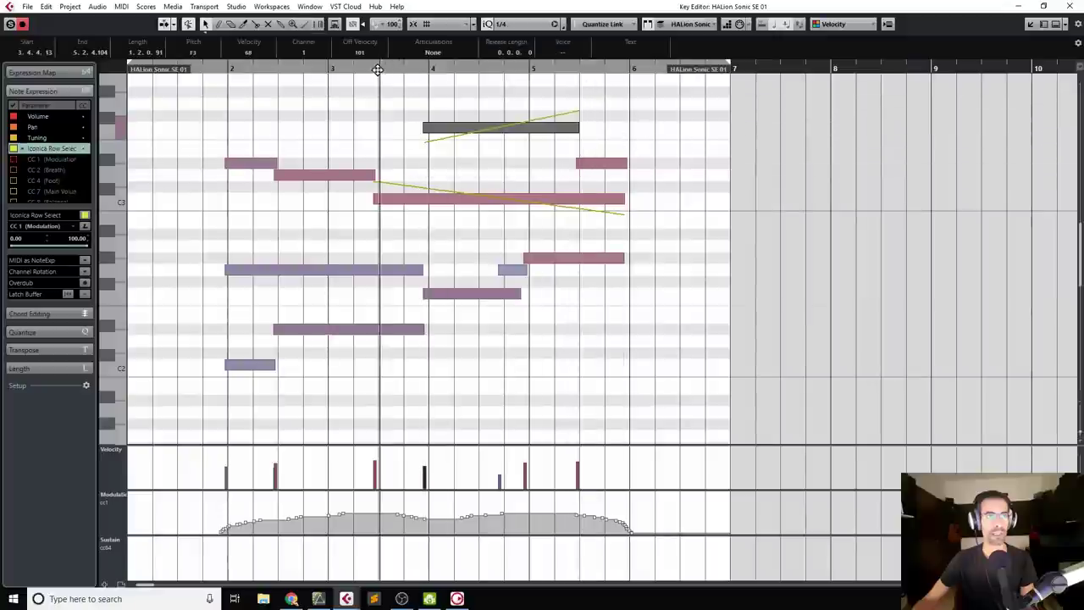
{"action": "key", "text": "space"}
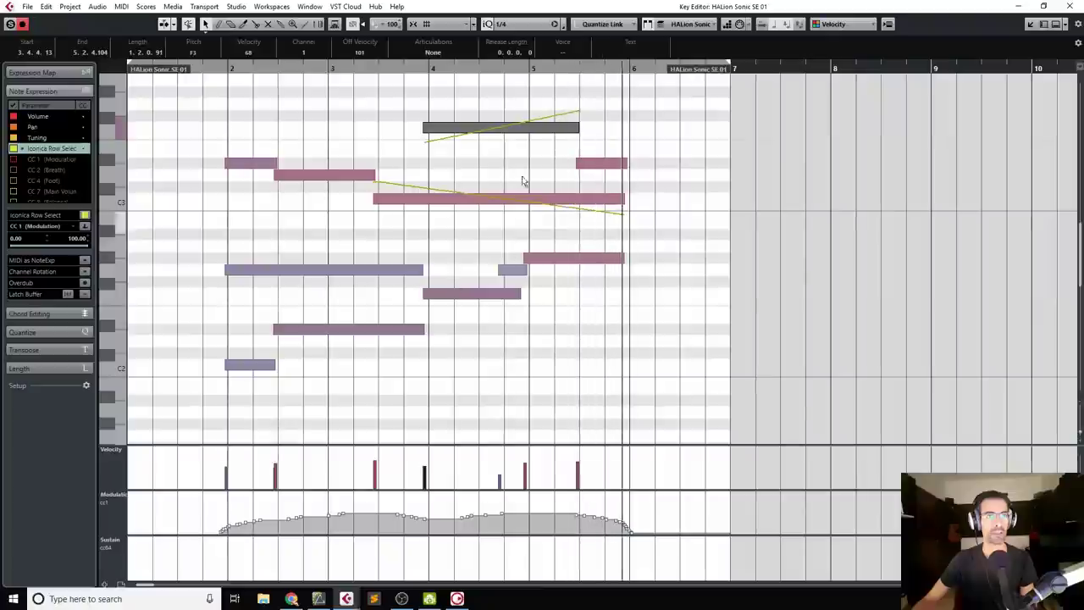
- Delete the notes around the long C3 note from bar 4 onward and play from the start of C3
{"action": "left_click_drag", "start_coordinate": [579, 346], "coordinate": [485, 251]}
{"action": "key", "text": "Delete"}
{"action": "left_click", "coordinate": [542, 128]}
{"action": "key", "text": "Delete"}
{"action": "key", "text": "Delete"}
{"action": "left_click", "coordinate": [383, 66]}
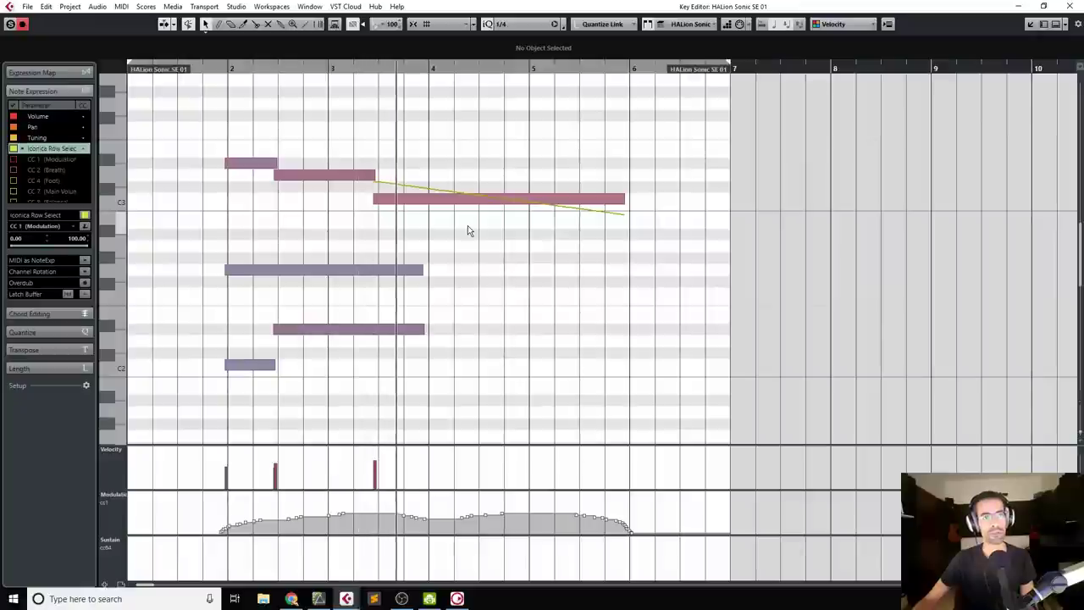
- Replace the C3 note's Iconica Row Select line with a rising one and check the articulation rows in the instrument window
{"action": "double_click", "coordinate": [480, 200]}
{"action": "right_click", "coordinate": [514, 215]}
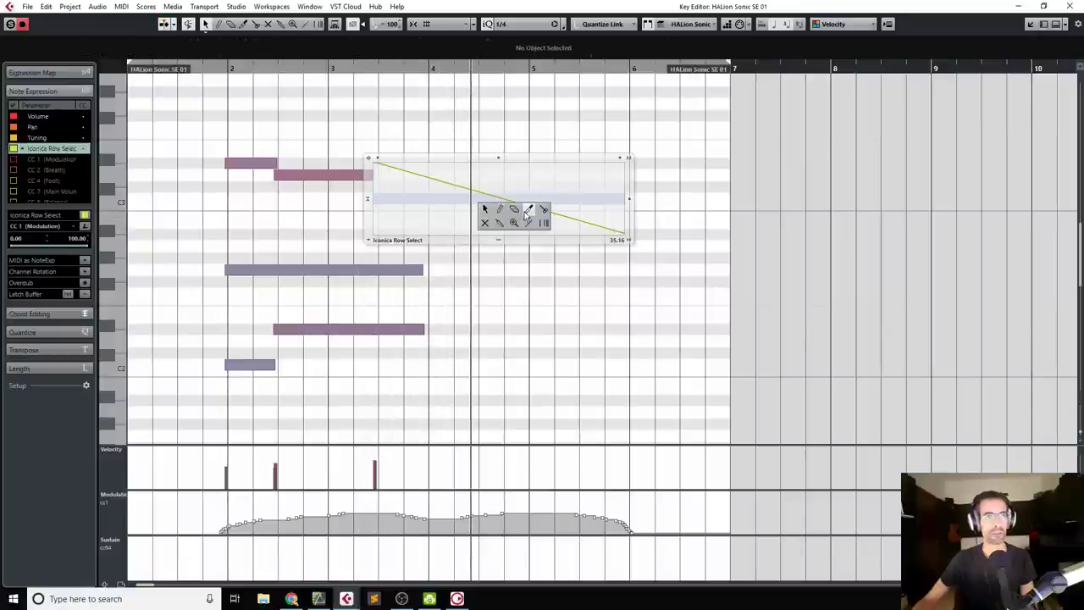
{"action": "left_click", "coordinate": [527, 212]}
{"action": "left_click_drag", "start_coordinate": [378, 227], "coordinate": [622, 157]}
{"action": "right_click", "coordinate": [640, 242]}
{"action": "left_click", "coordinate": [646, 247]}
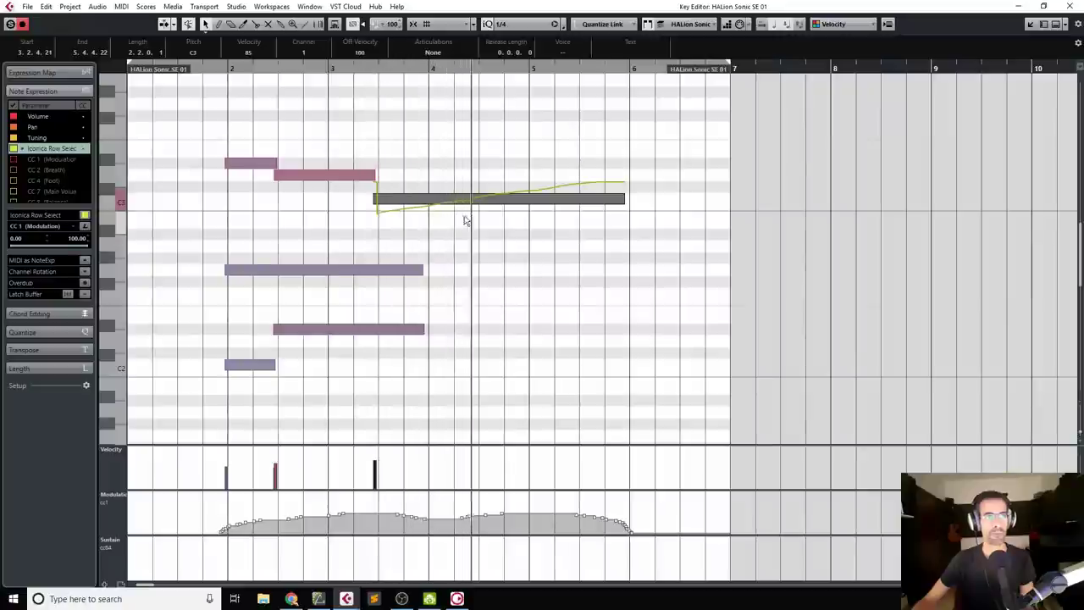
{"action": "key", "text": "alt+shift+e"}
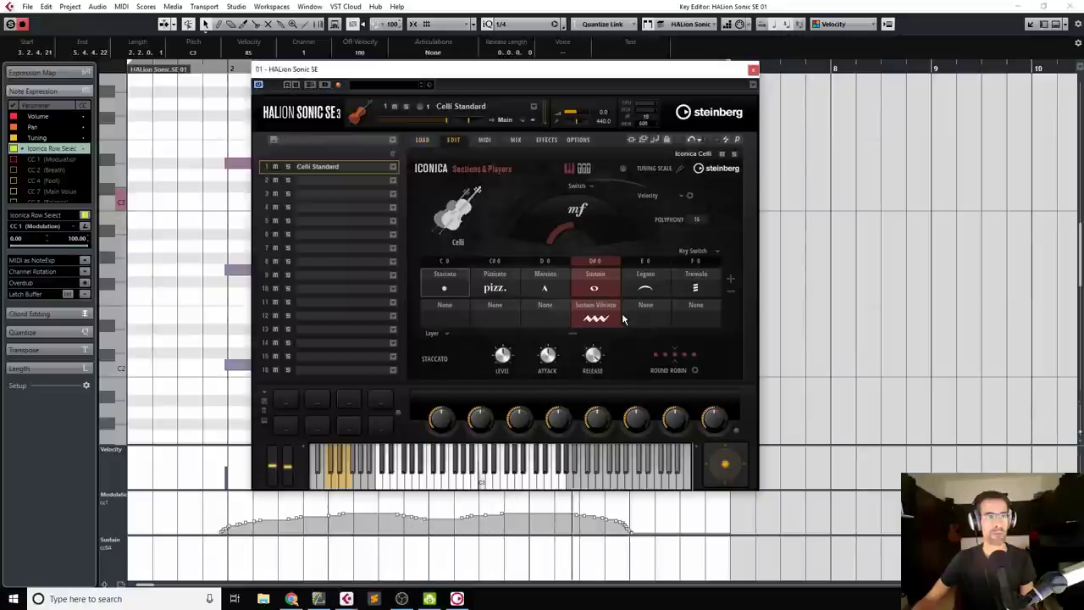
{"action": "left_click", "coordinate": [752, 69]}
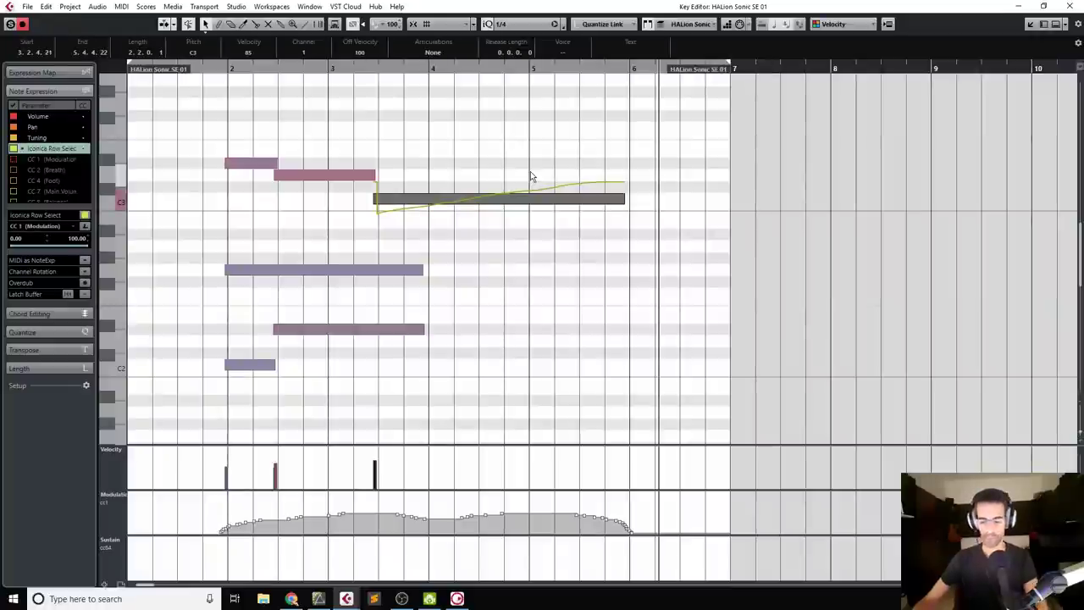
- Delete all remaining notes from the celli part and close the Key Editor
{"action": "key", "text": "Delete"}
{"action": "left_click_drag", "start_coordinate": [522, 398], "coordinate": [215, 128]}
{"action": "key", "text": "Delete"}
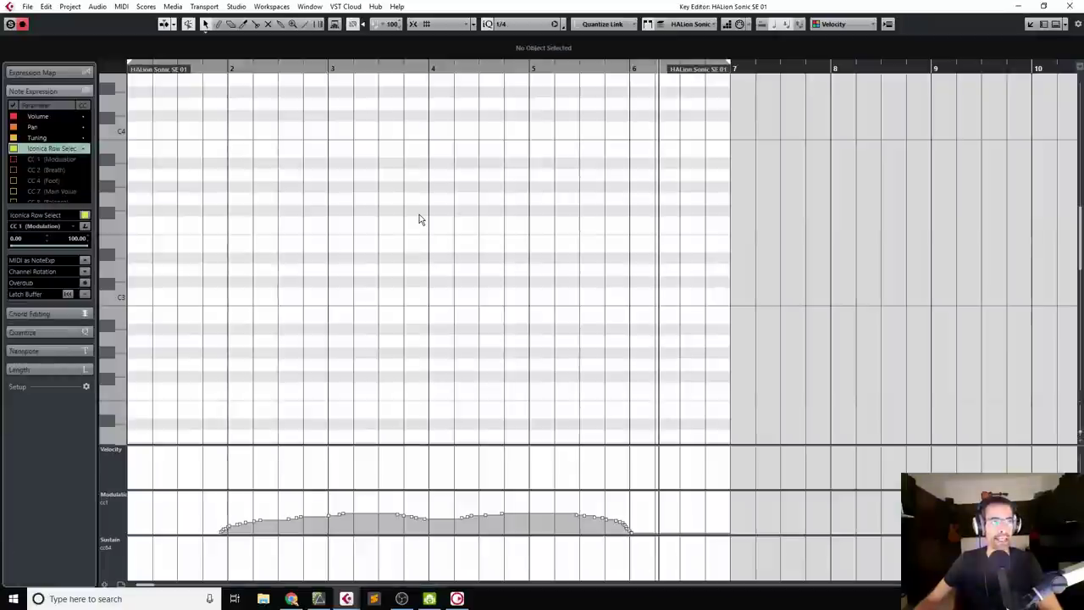
{"action": "key", "text": "Return"}
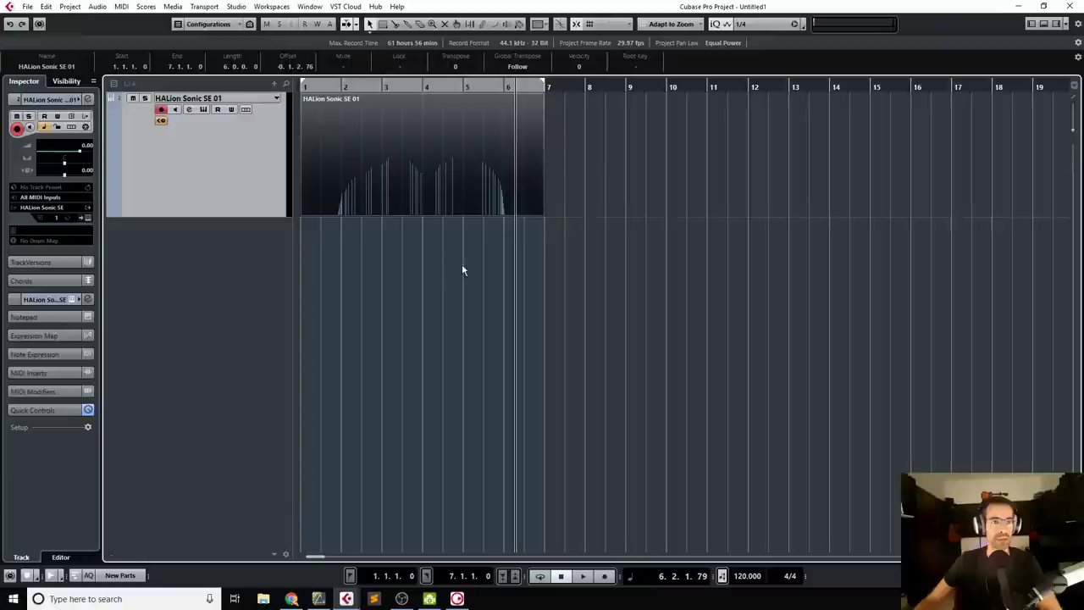
- Reopen the instrument, replace the second articulation row with an empty one, and select its slot beneath Sustain
{"action": "key", "text": "F11"}
{"action": "left_click", "coordinate": [437, 333]}
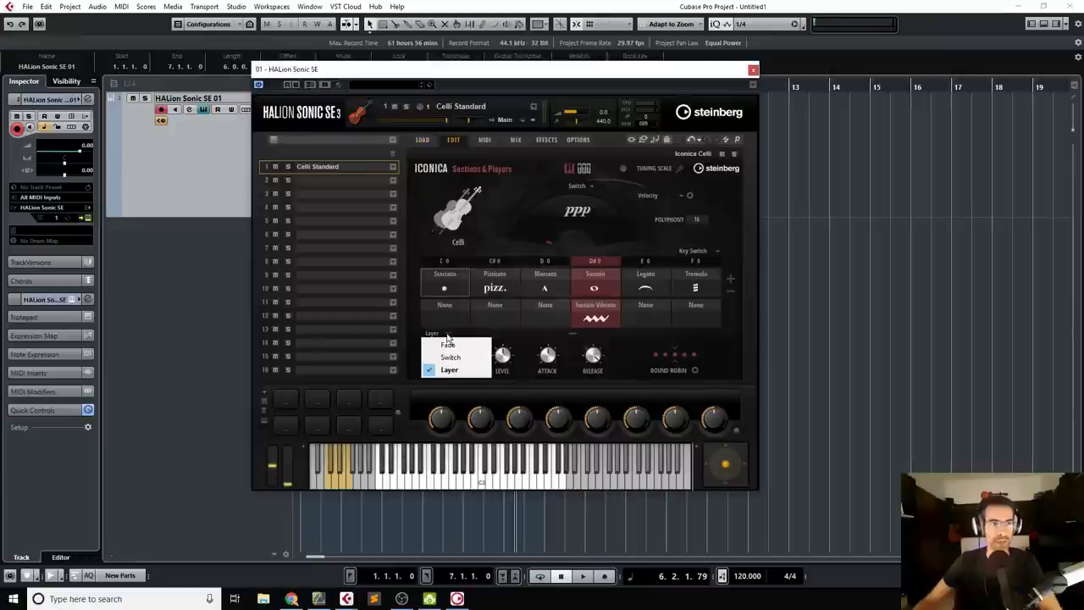
{"action": "left_click", "coordinate": [502, 338]}
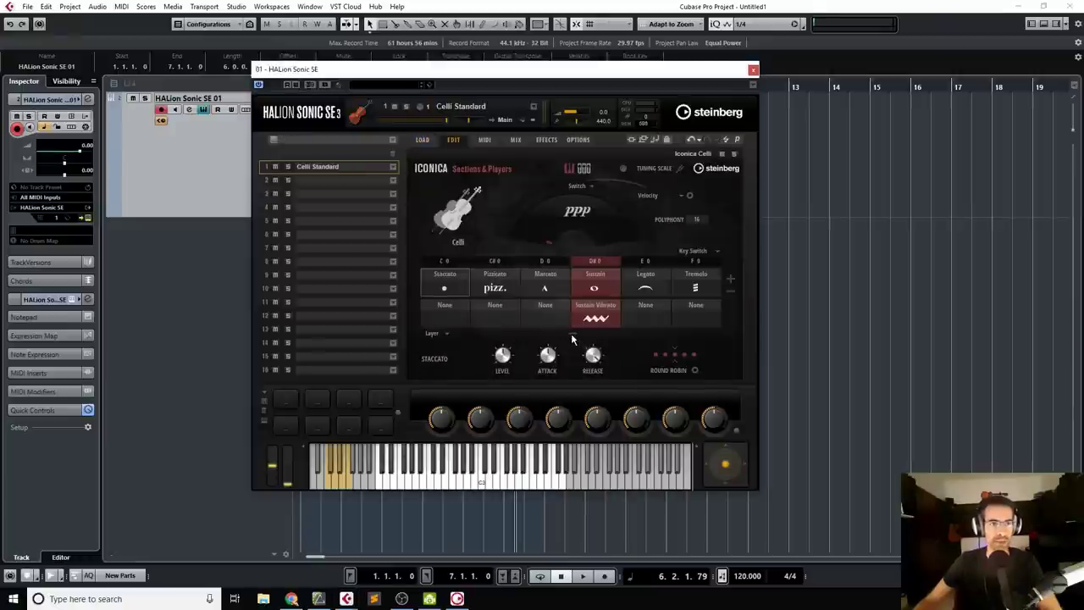
{"action": "left_click", "coordinate": [571, 334]}
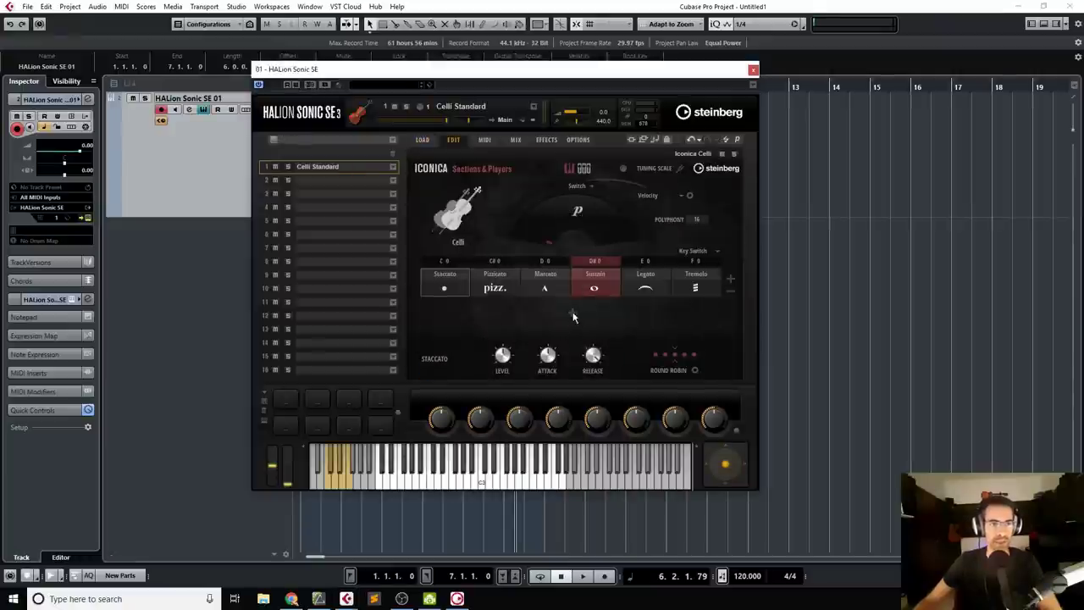
{"action": "left_click", "coordinate": [572, 313]}
{"action": "left_click", "coordinate": [597, 309]}
{"action": "left_click", "coordinate": [593, 322]}
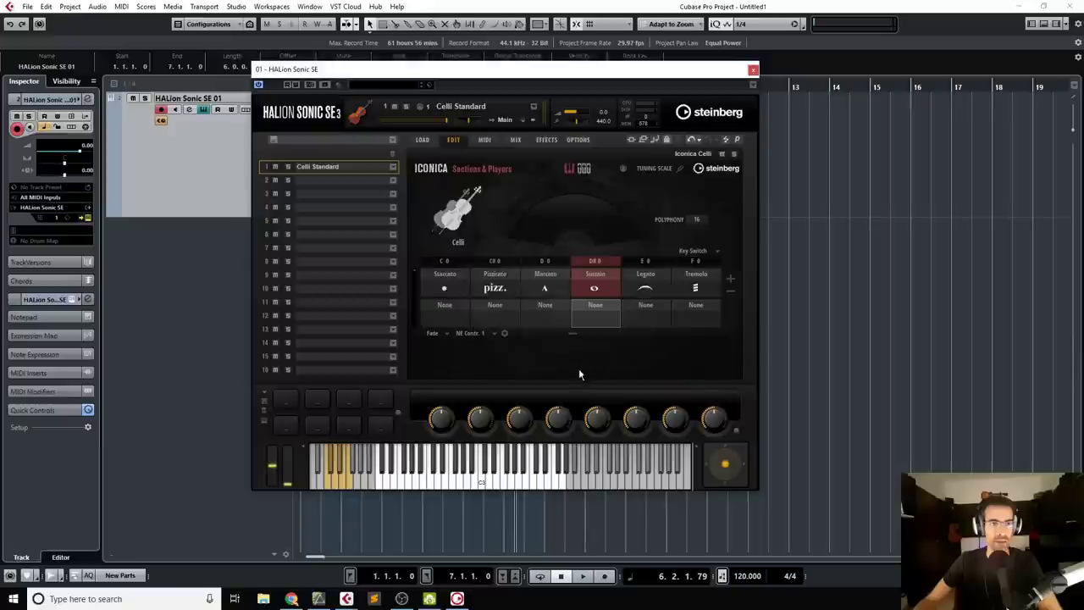
- View the NE Contr. options for the row fade controller and show the celli microphone mixer
{"action": "left_click", "coordinate": [493, 337]}
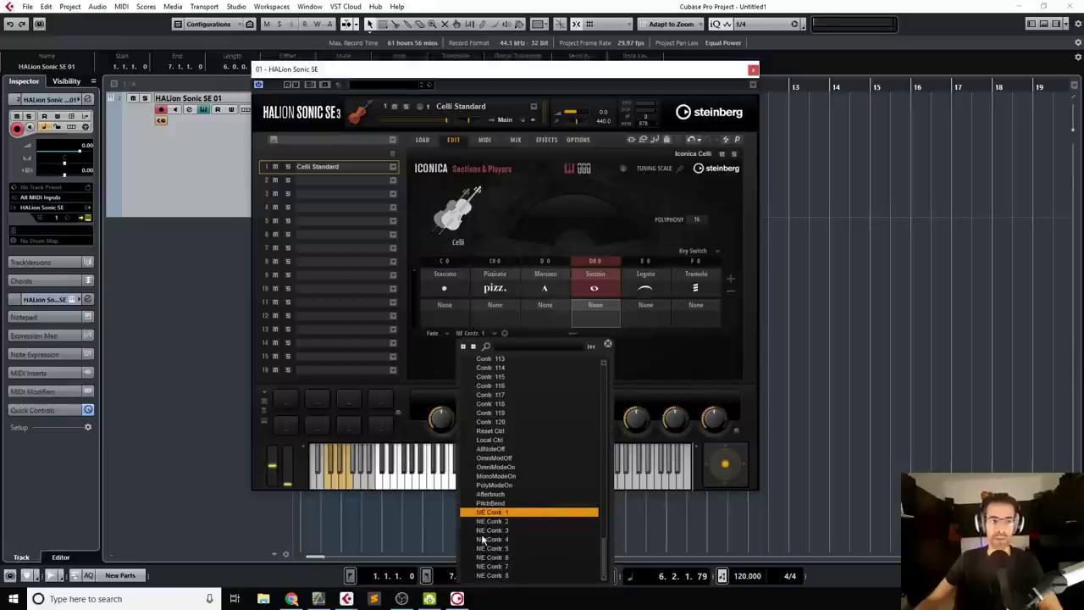
{"action": "left_click", "coordinate": [669, 364]}
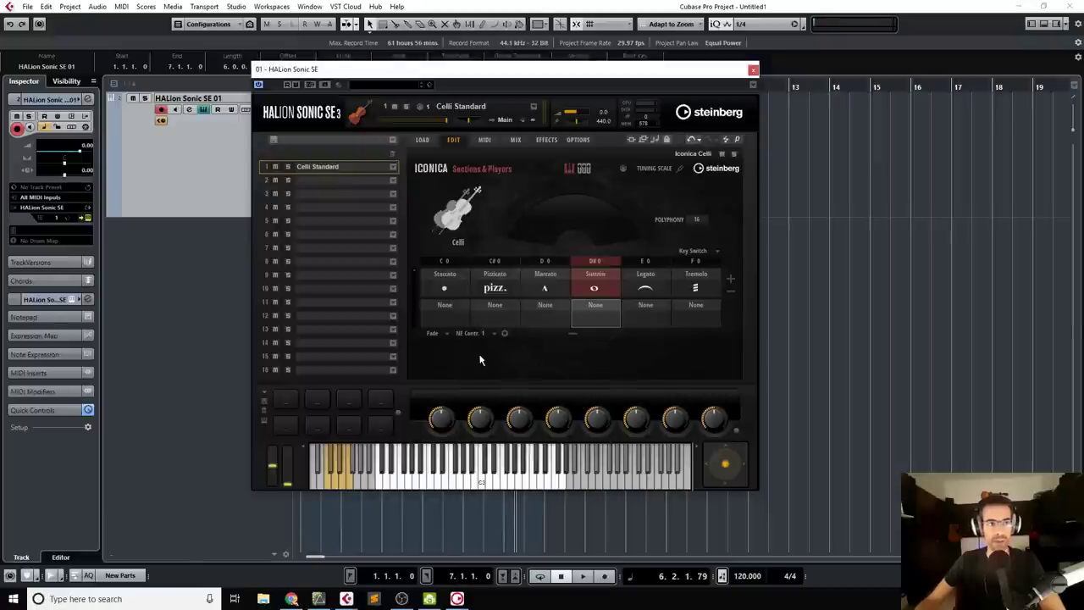
{"action": "left_click", "coordinate": [583, 170]}
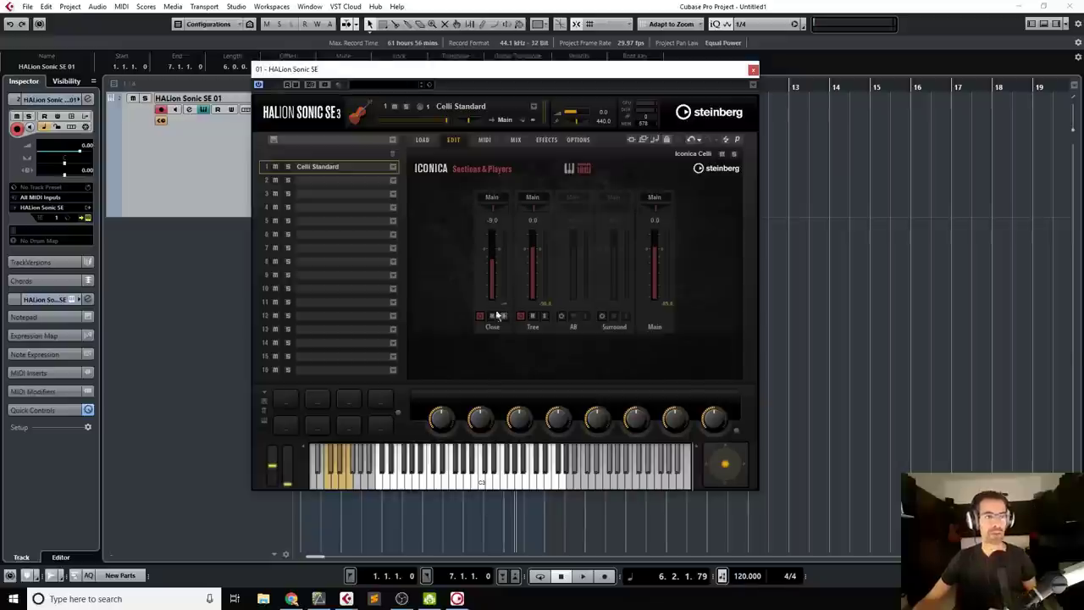
- Load Piccolo Standard from the Woodwinds flute programs into slot 1 and show its articulations
{"action": "left_click", "coordinate": [390, 168]}
{"action": "left_click", "coordinate": [390, 169]}
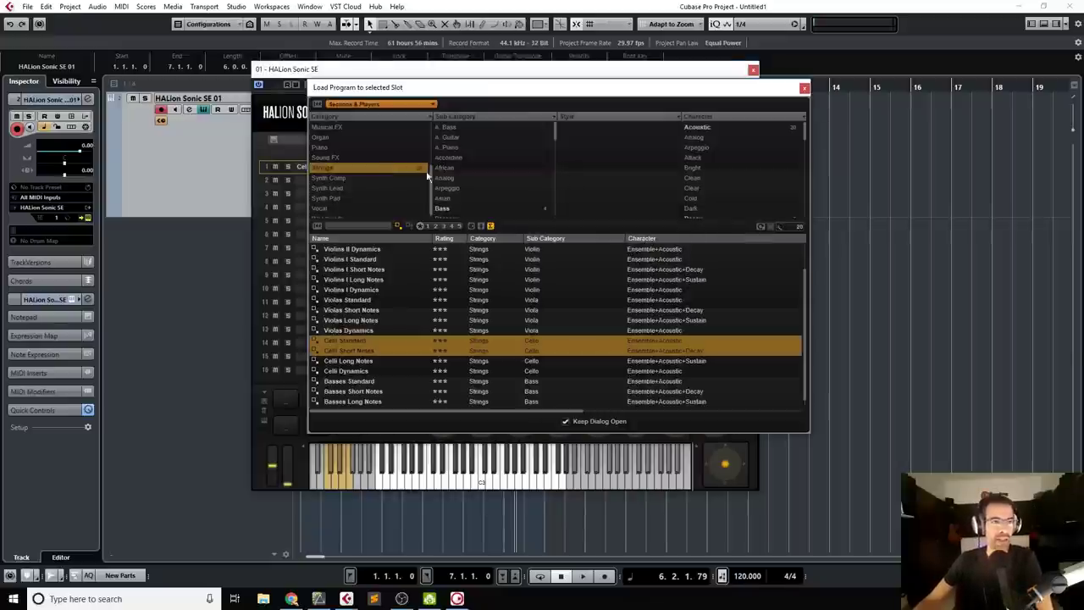
{"action": "left_click", "coordinate": [359, 170]}
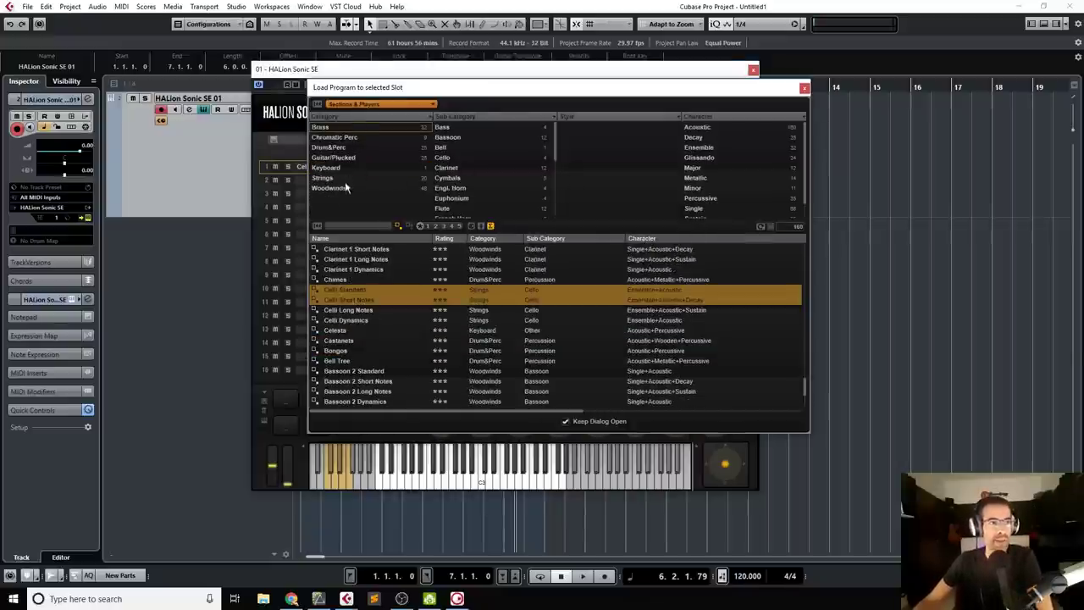
{"action": "left_click", "coordinate": [338, 188]}
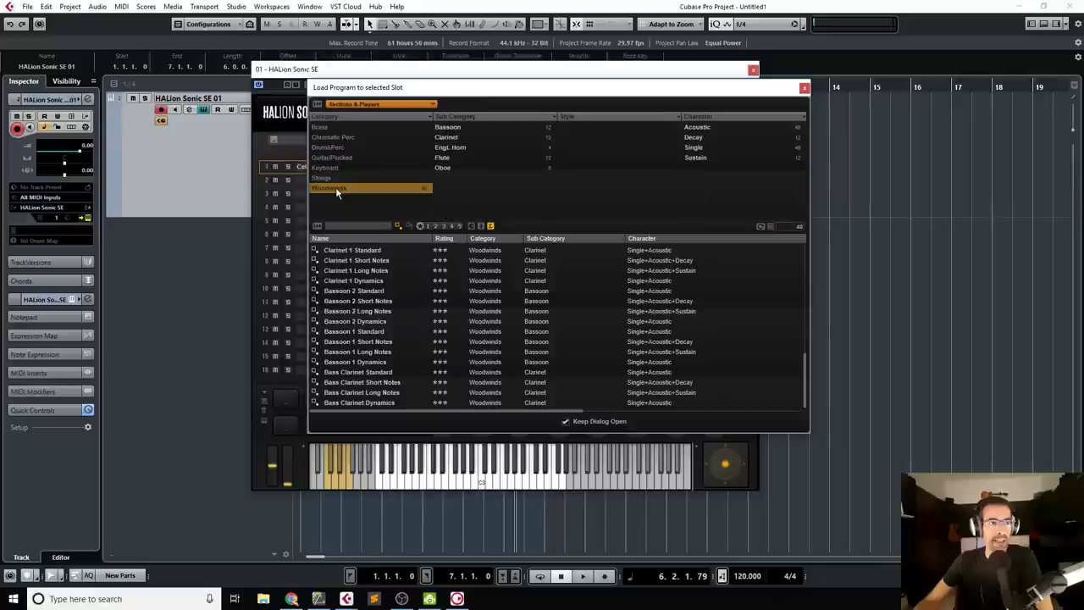
{"action": "left_click", "coordinate": [449, 158]}
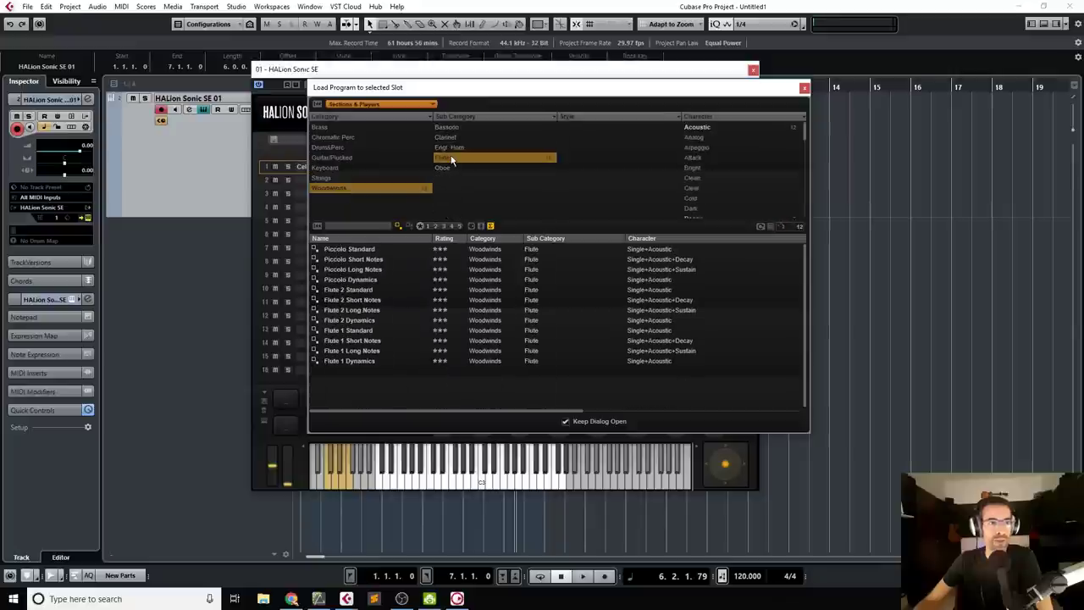
{"action": "double_click", "coordinate": [361, 250]}
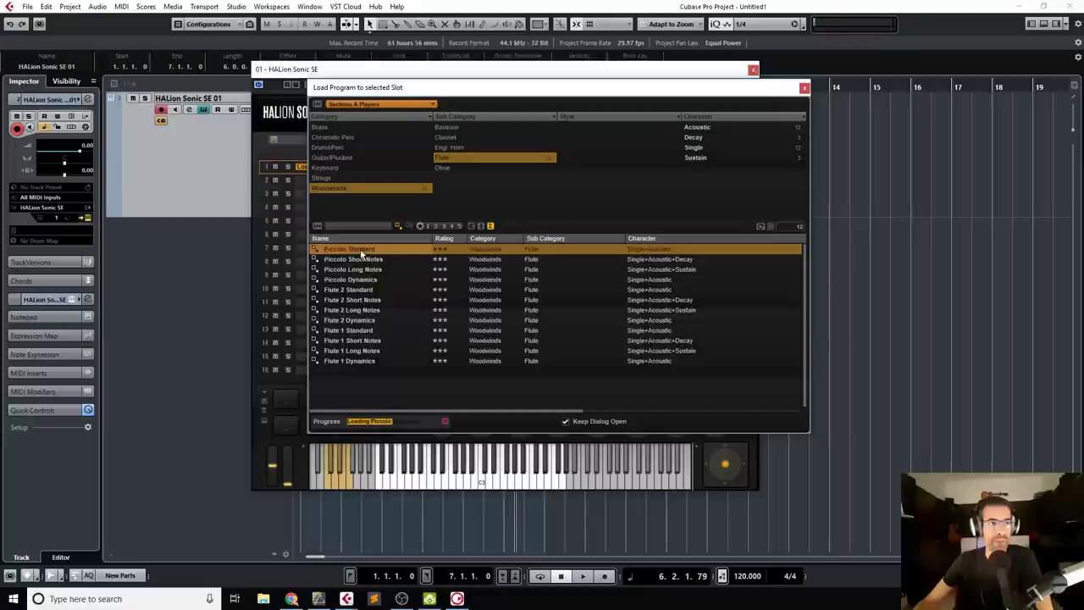
{"action": "left_click", "coordinate": [804, 87]}
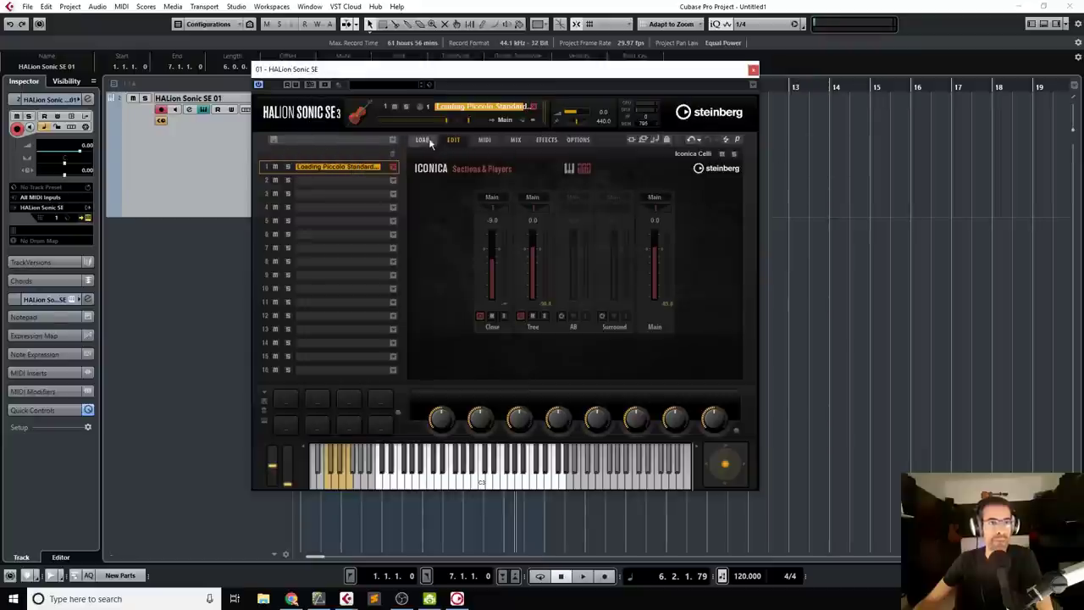
{"action": "left_click", "coordinate": [569, 169]}
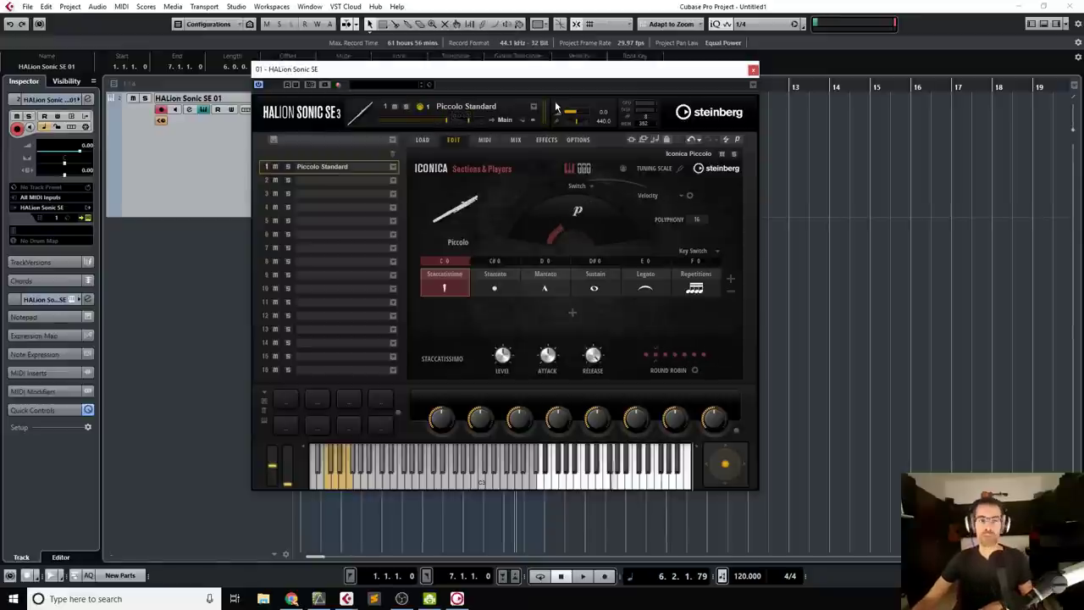
- Solo the piccolo's Close Large microphone, pan it to about L27, and turn its solo off
{"action": "left_click", "coordinate": [583, 168]}
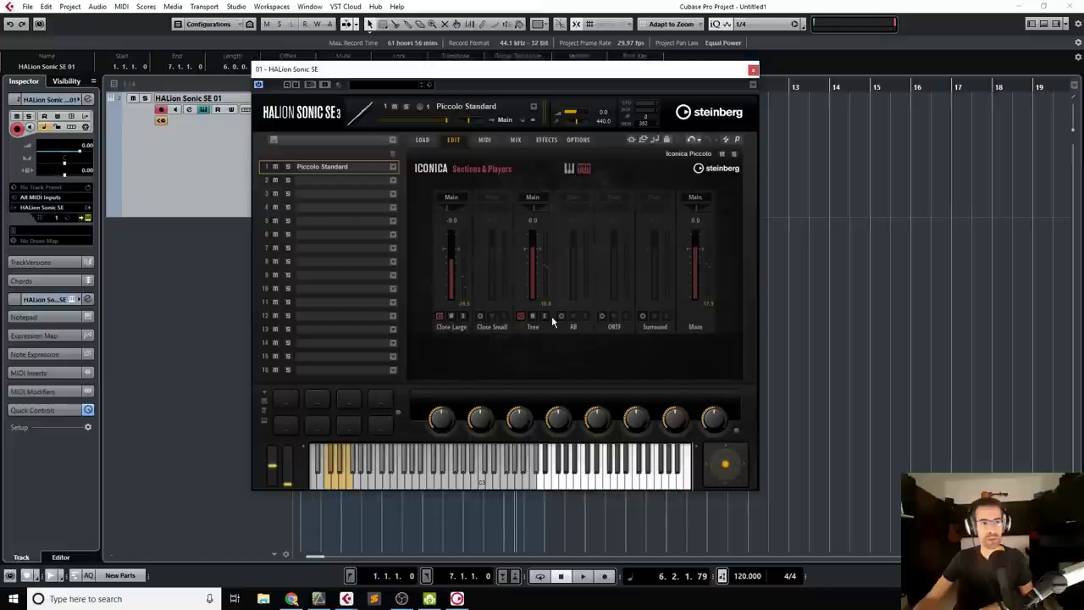
{"action": "left_click", "coordinate": [463, 316]}
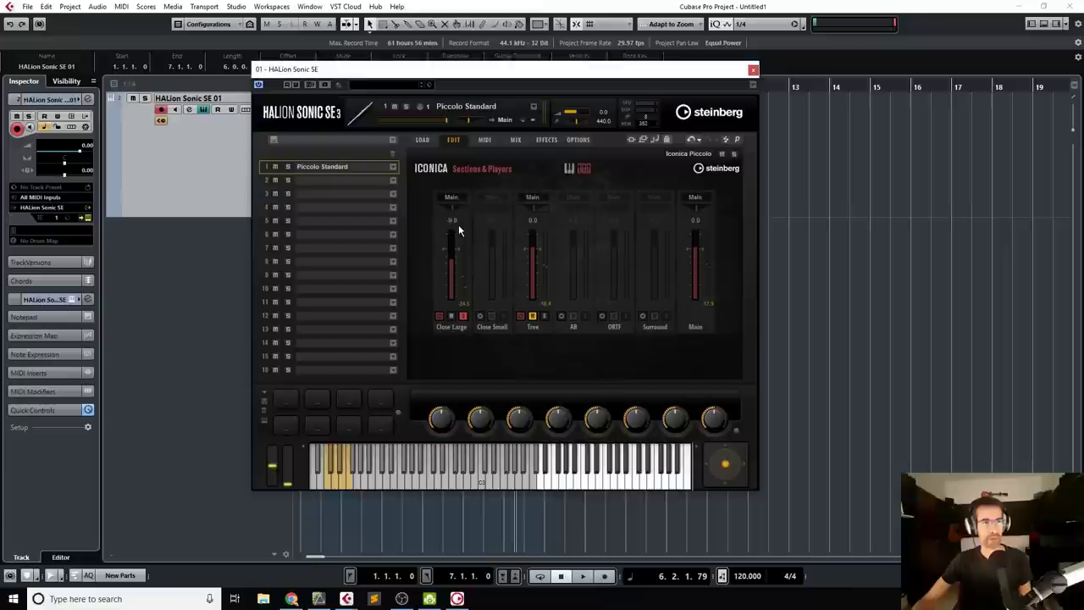
{"action": "left_click_drag", "start_coordinate": [453, 209], "coordinate": [444, 209]}
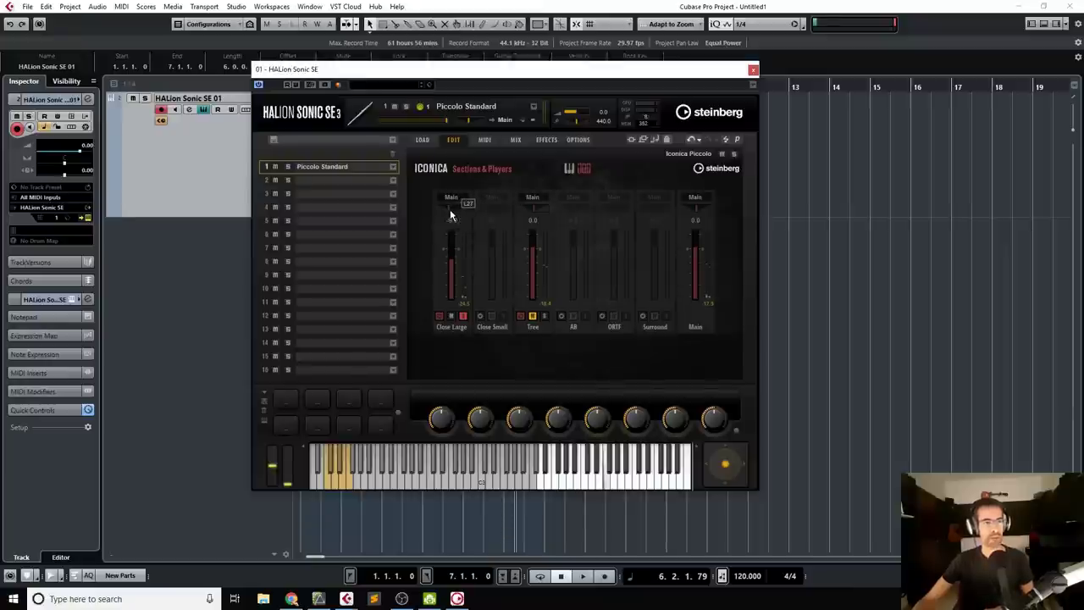
{"action": "left_click", "coordinate": [463, 318]}
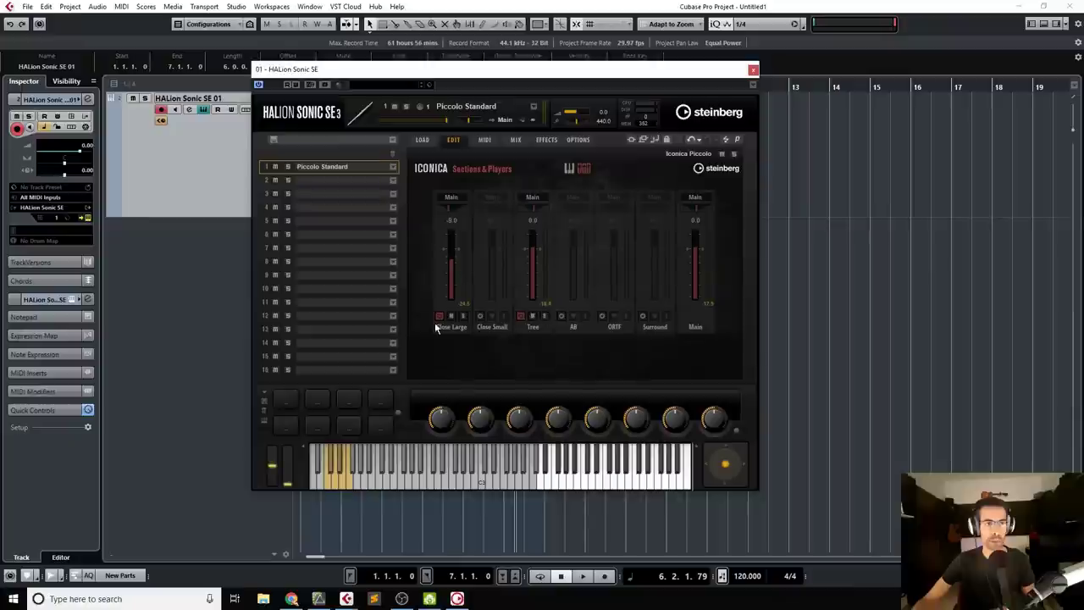
- Enable the Close Small microphone and solo it
{"action": "left_click", "coordinate": [480, 316]}
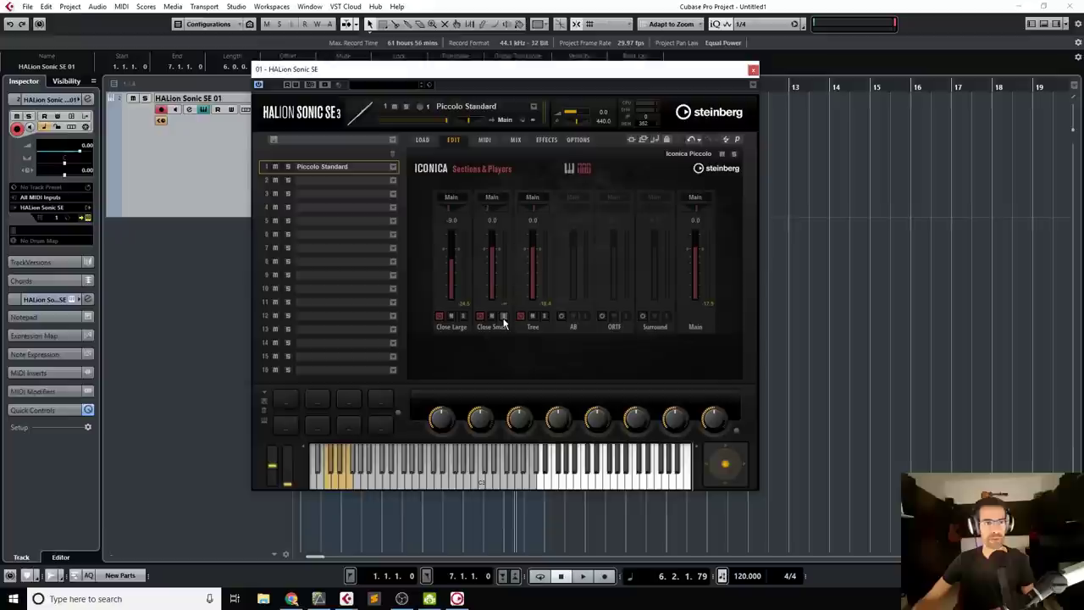
{"action": "left_click", "coordinate": [503, 316]}
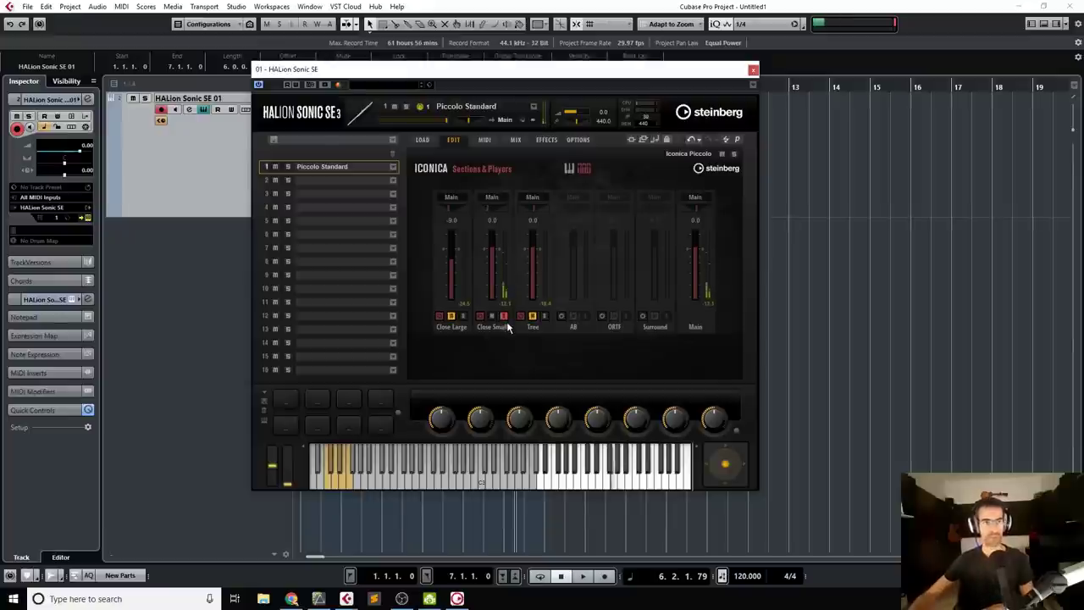
- Compare the piccolo's Close Large, Close Small and Tree microphones by soloing them one at a time, leaving every solo off
{"action": "left_click", "coordinate": [504, 316]}
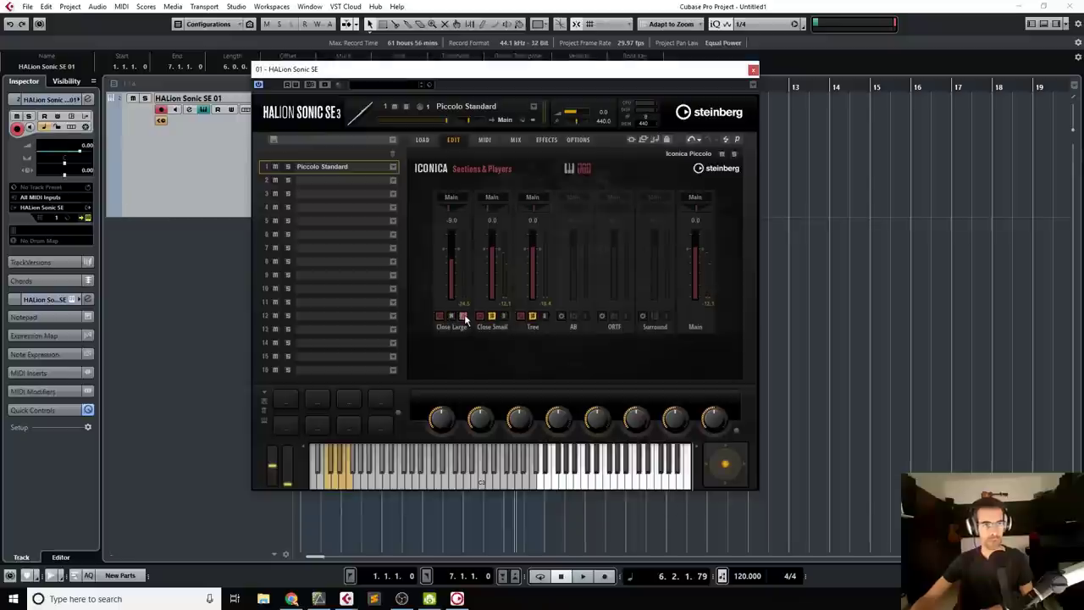
{"action": "left_click", "coordinate": [463, 316]}
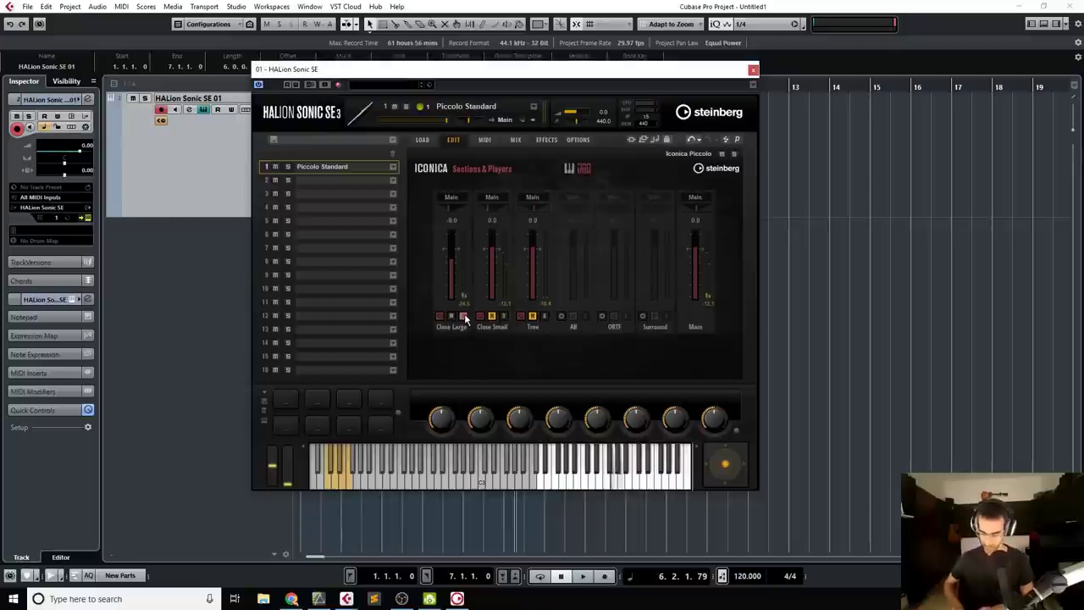
{"action": "left_click", "coordinate": [464, 316]}
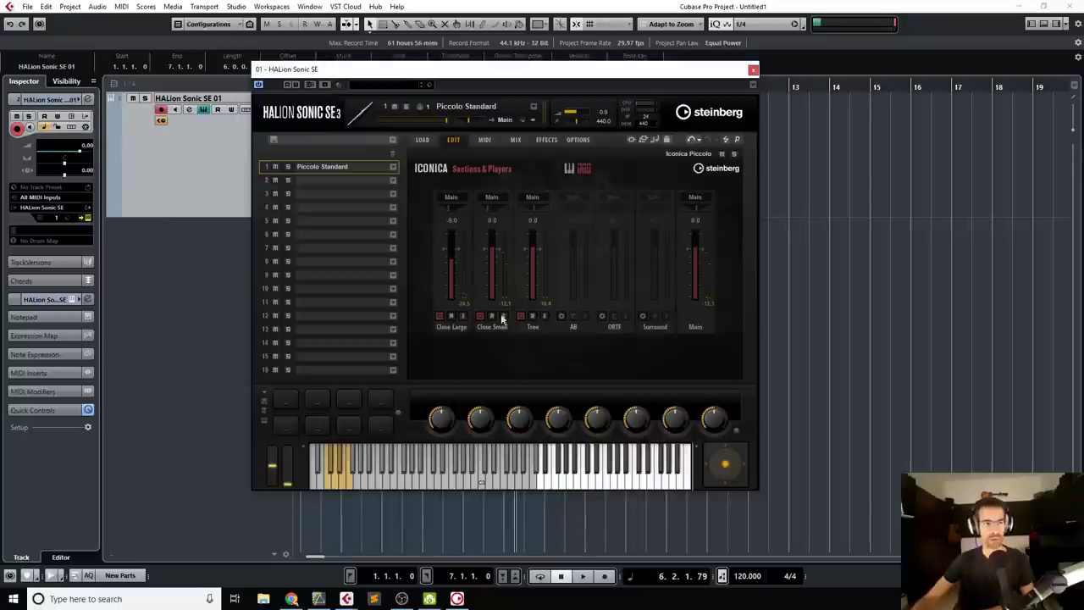
{"action": "left_click", "coordinate": [505, 317]}
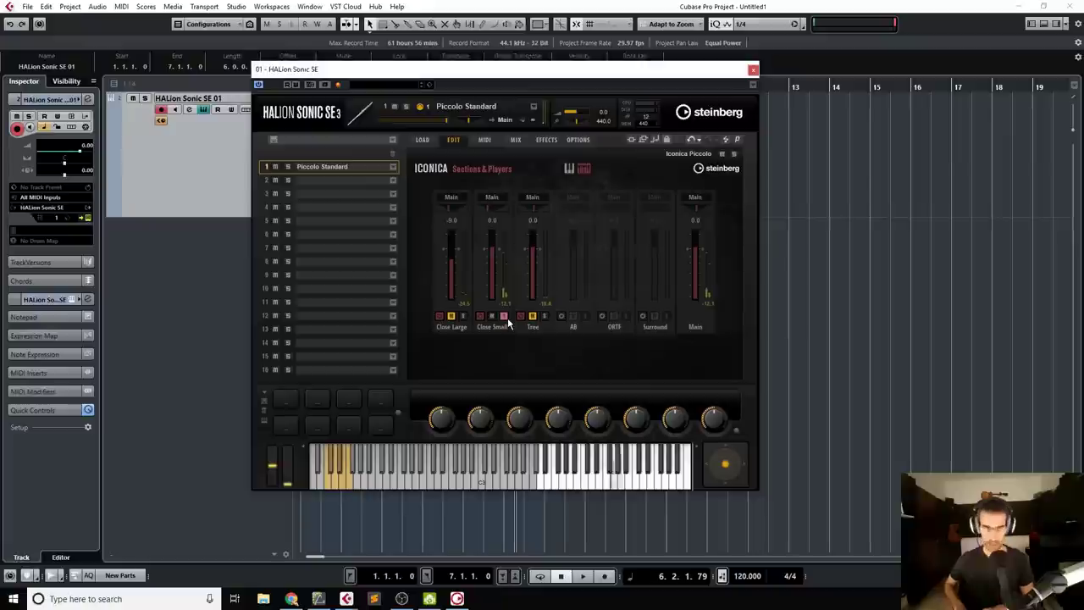
{"action": "left_click", "coordinate": [506, 317]}
{"action": "left_click", "coordinate": [544, 317]}
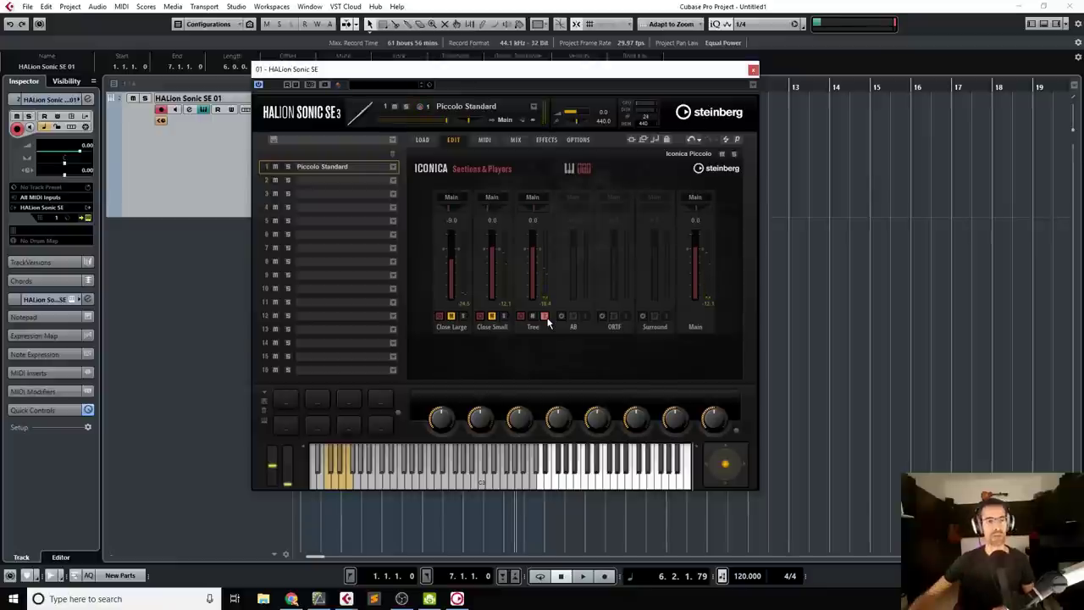
{"action": "left_click", "coordinate": [544, 316]}
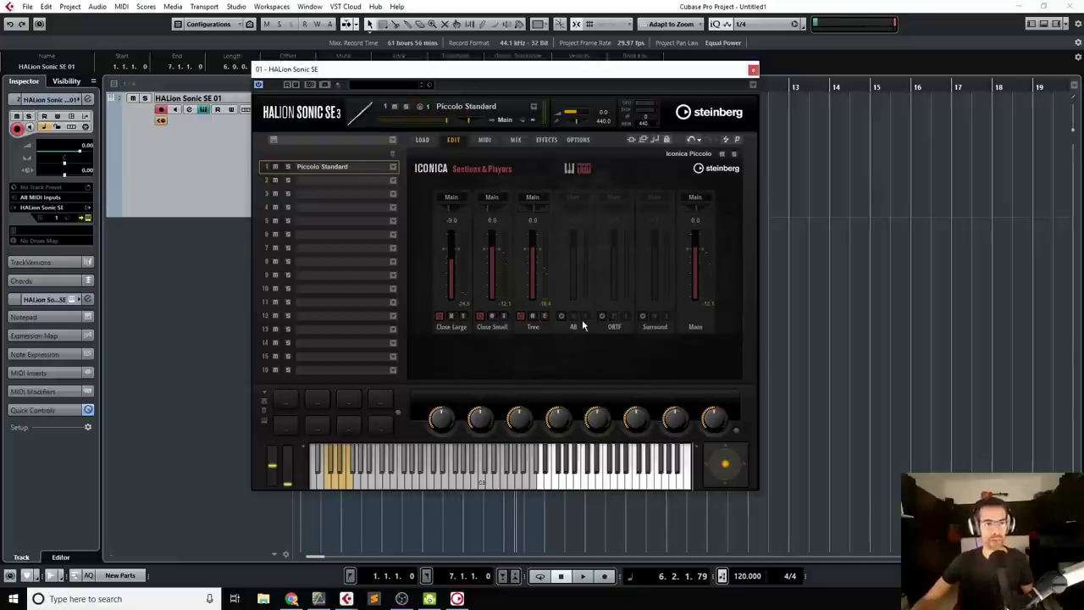
- Enable the piccolo's AB microphone and compare it with the Tree microphone by alternately soloing the two
{"action": "left_click", "coordinate": [562, 317]}
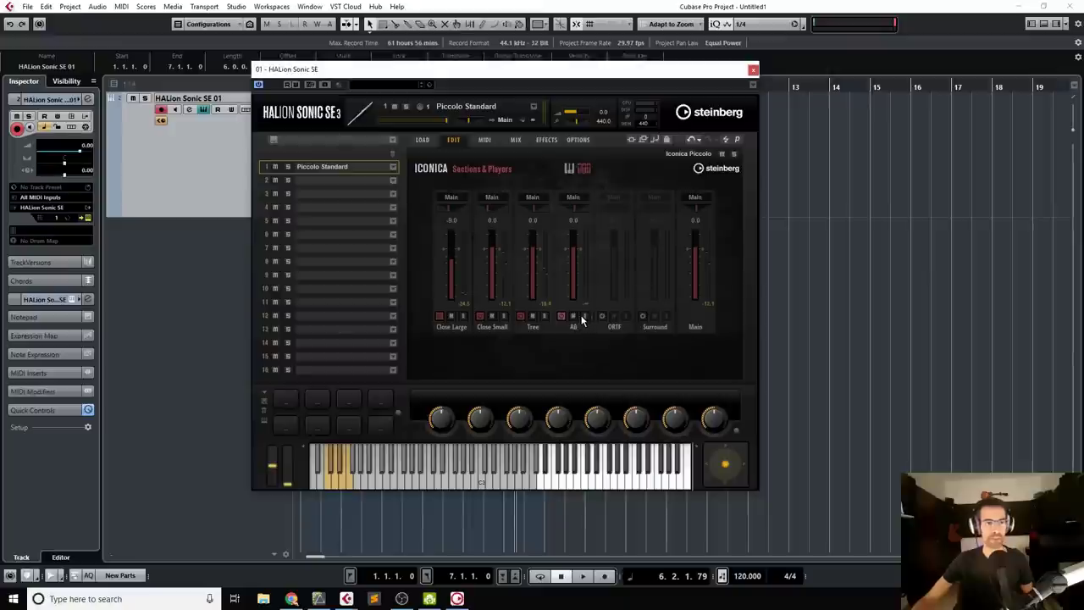
{"action": "left_click", "coordinate": [584, 316]}
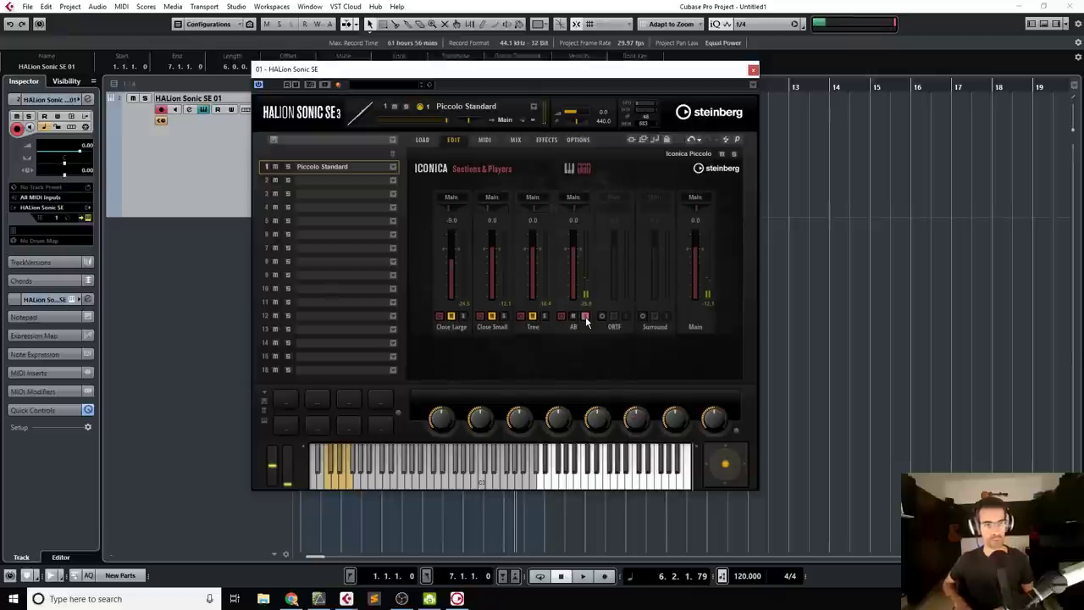
{"action": "left_click", "coordinate": [584, 317]}
{"action": "left_click", "coordinate": [544, 316]}
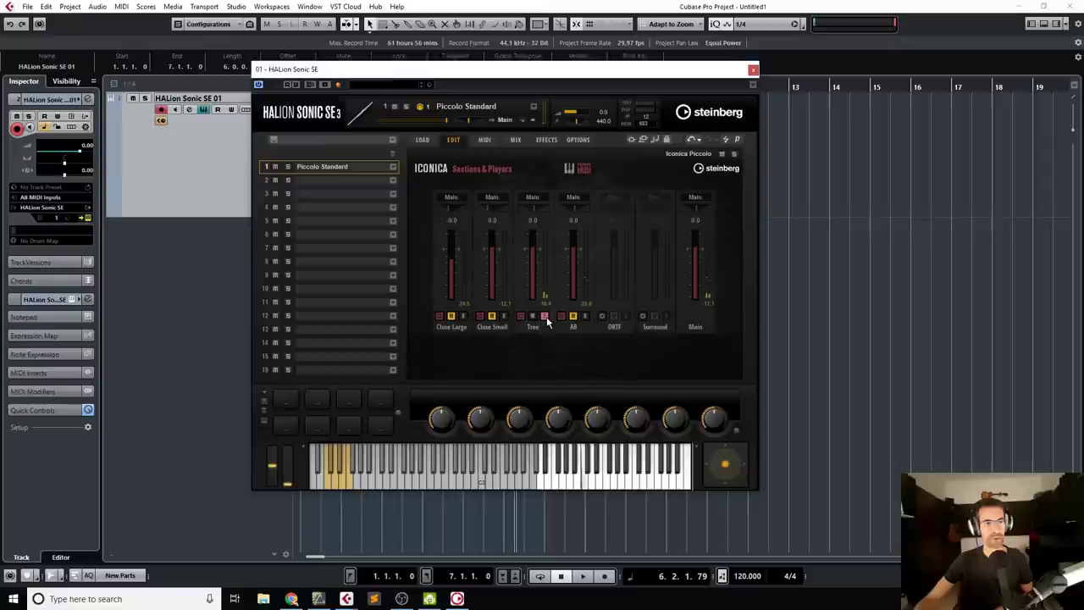
{"action": "left_click", "coordinate": [544, 316]}
{"action": "left_click", "coordinate": [584, 316]}
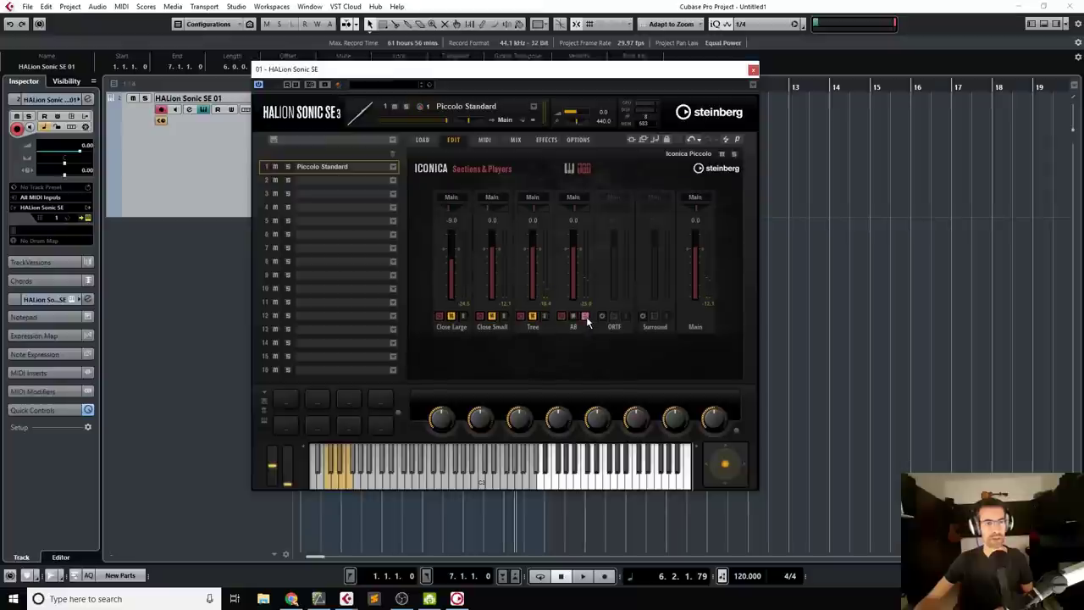
{"action": "left_click", "coordinate": [584, 316]}
- Enable the ORTF and Surround microphones, and audition Surround soloed before turning its solo off
{"action": "left_click", "coordinate": [601, 316]}
{"action": "left_click", "coordinate": [642, 316]}
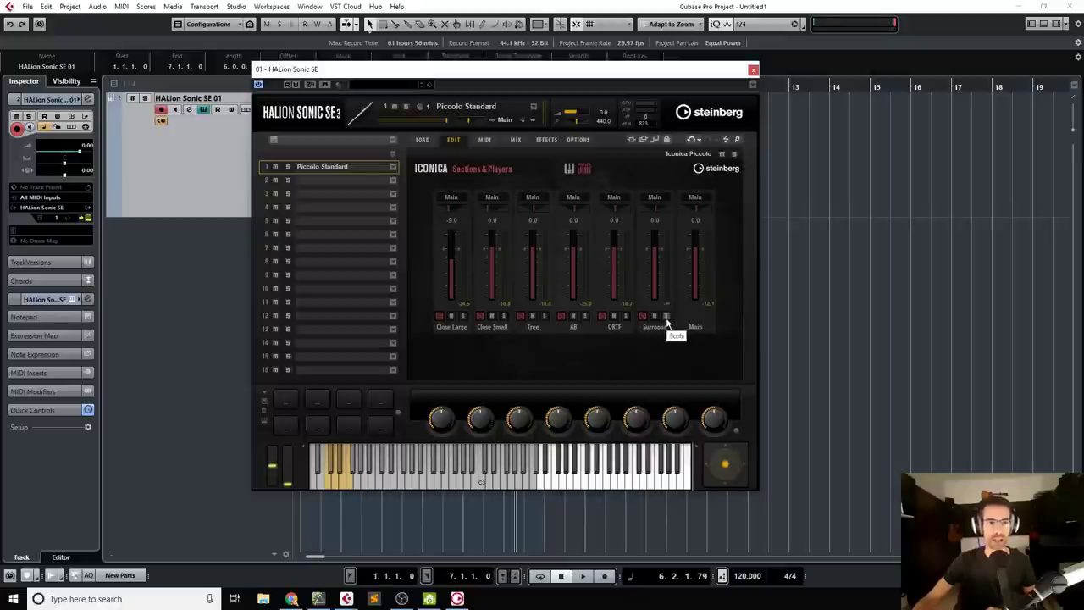
{"action": "left_click", "coordinate": [666, 317]}
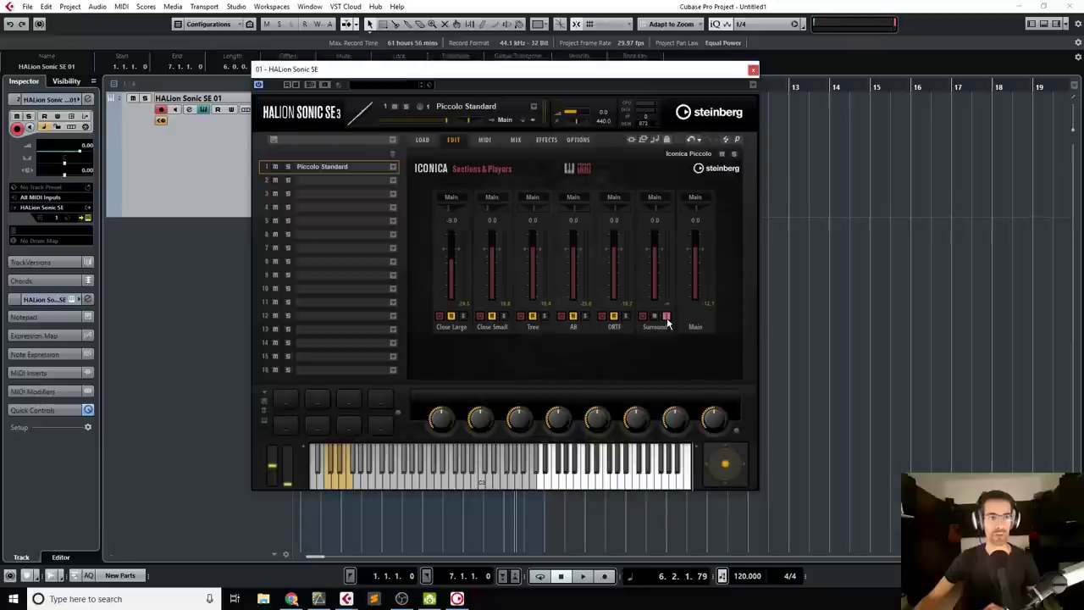
{"action": "left_click", "coordinate": [504, 317]}
{"action": "left_click", "coordinate": [504, 317]}
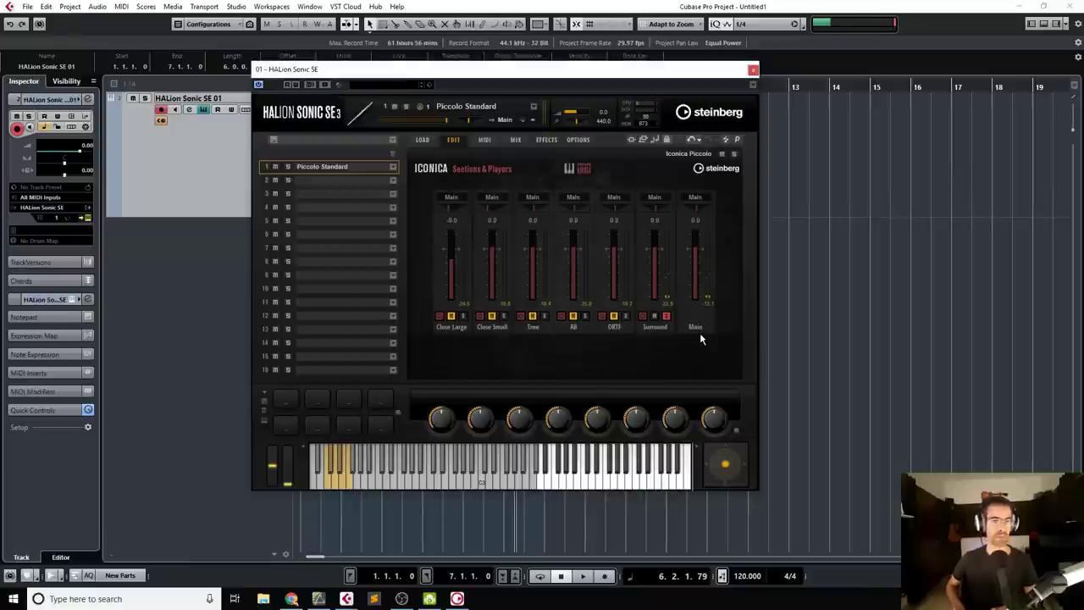
{"action": "left_click", "coordinate": [666, 315]}
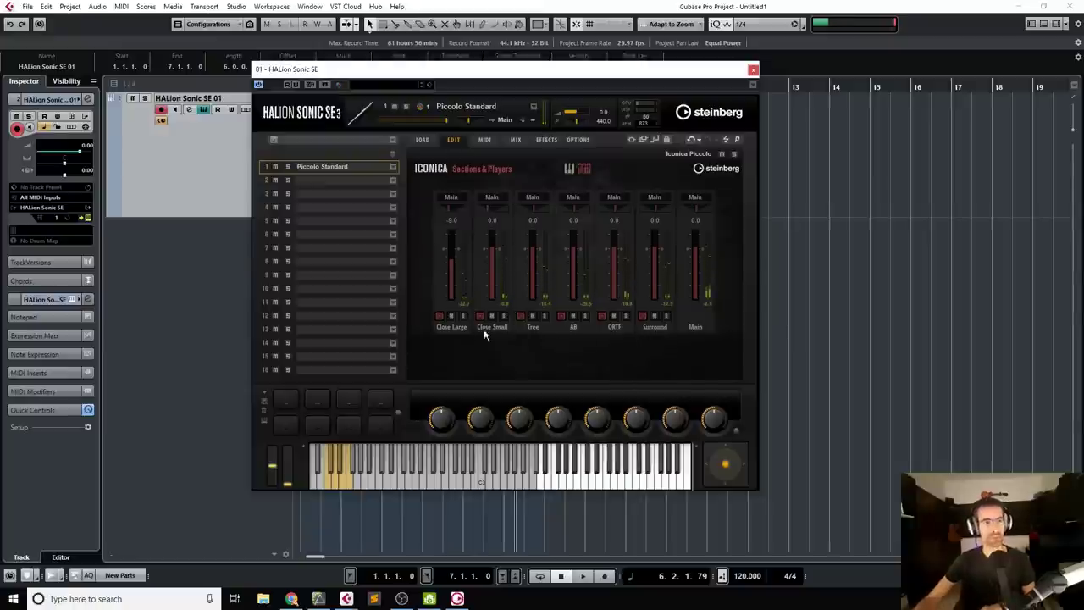
- Turn off the Close Large and Close Small microphones and activate the piccolo's Legato articulation
{"action": "left_click", "coordinate": [439, 317]}
{"action": "left_click", "coordinate": [479, 317]}
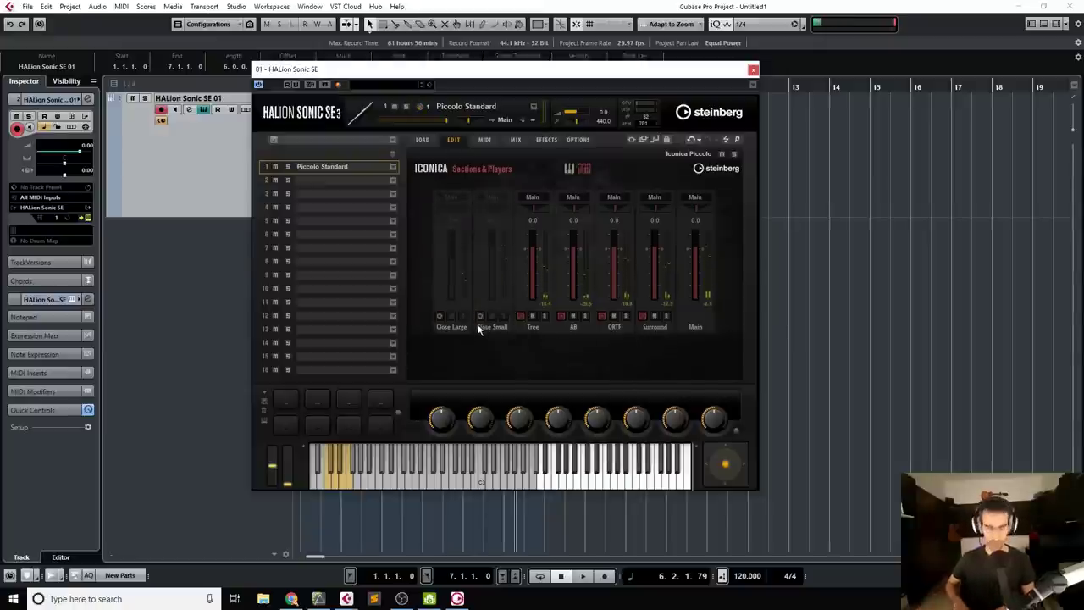
{"action": "left_click", "coordinate": [576, 169]}
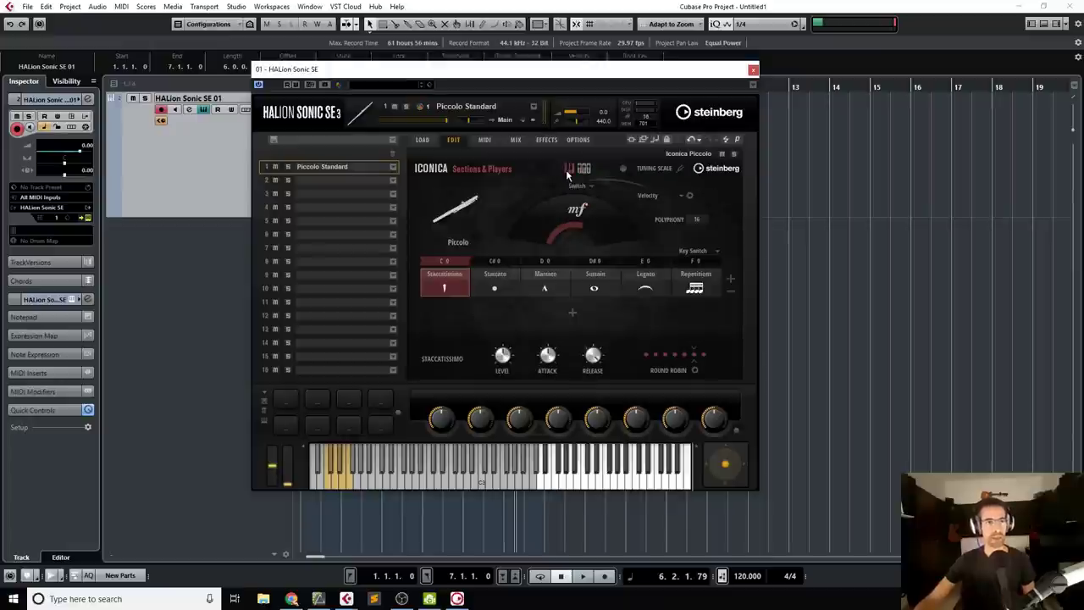
{"action": "left_click", "coordinate": [635, 282]}
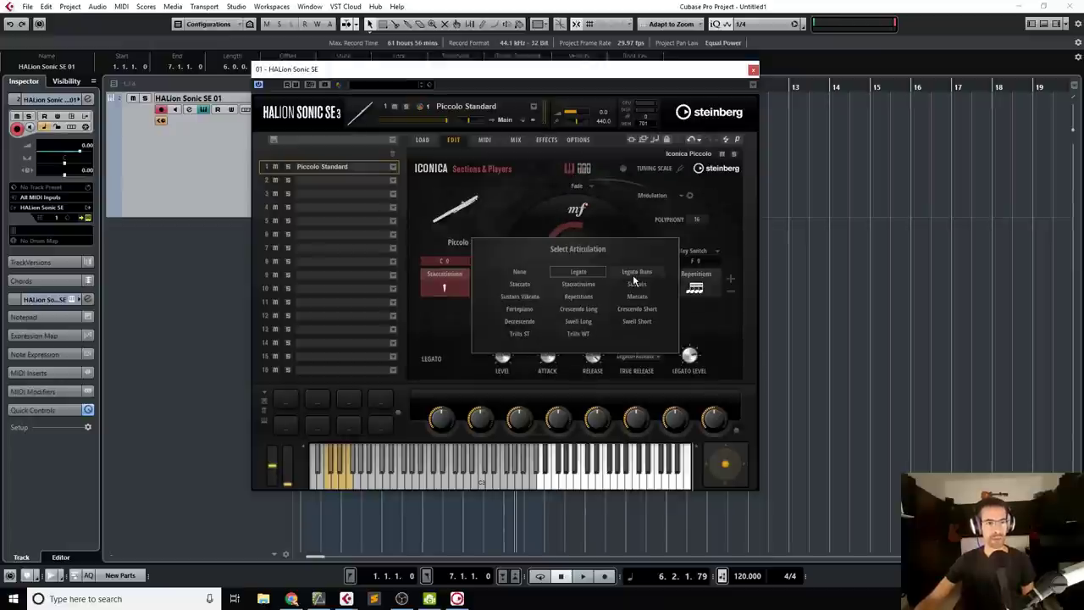
{"action": "left_click", "coordinate": [634, 252]}
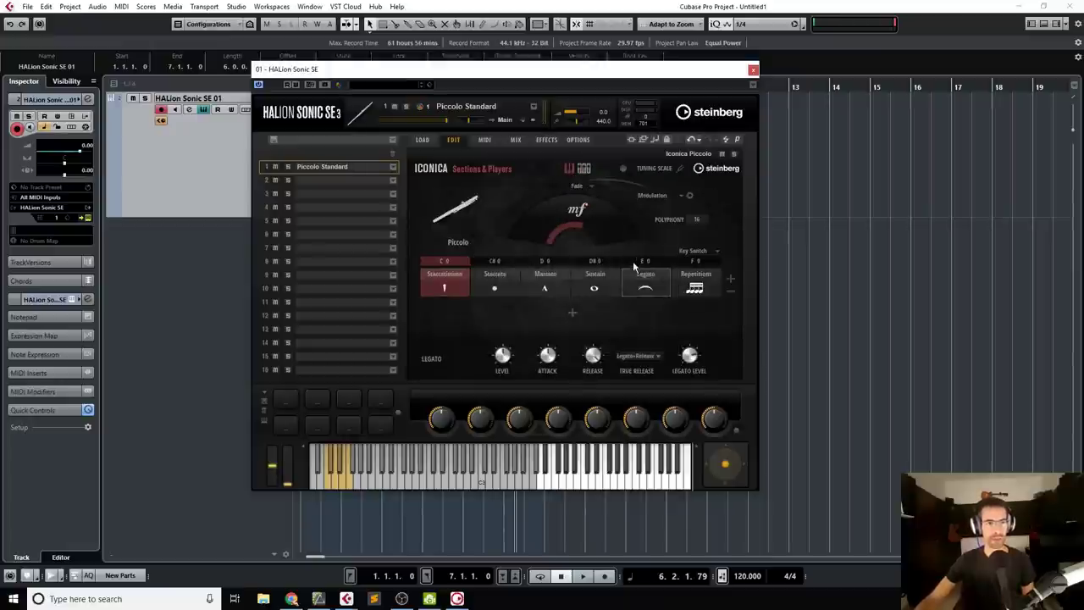
{"action": "left_click", "coordinate": [632, 266]}
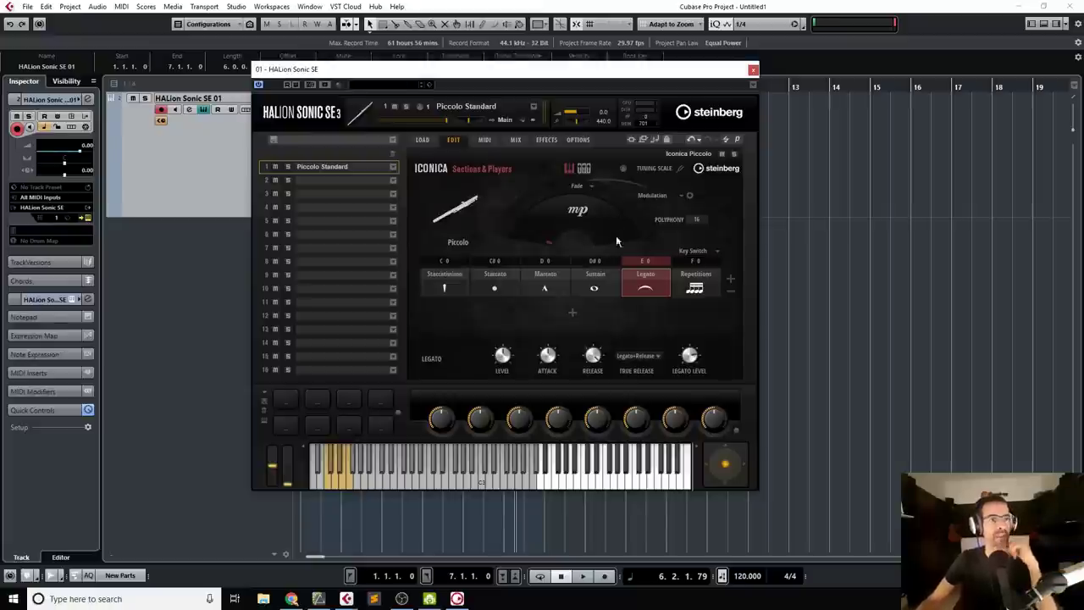
- Load Flute 1 Standard into slot 1 and activate its Legato articulation
{"action": "left_click", "coordinate": [392, 170]}
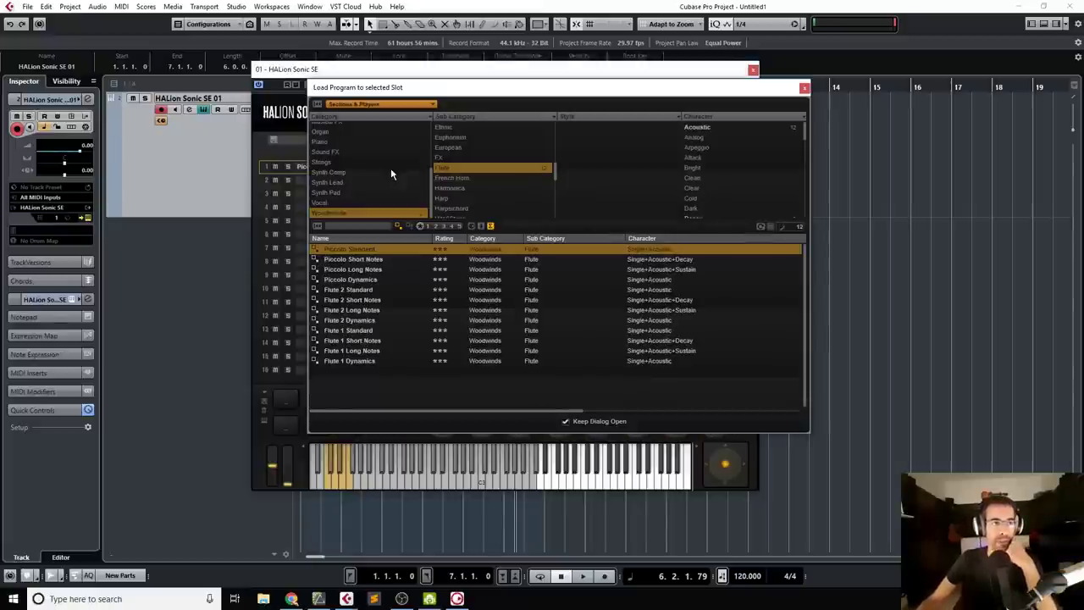
{"action": "double_click", "coordinate": [371, 330]}
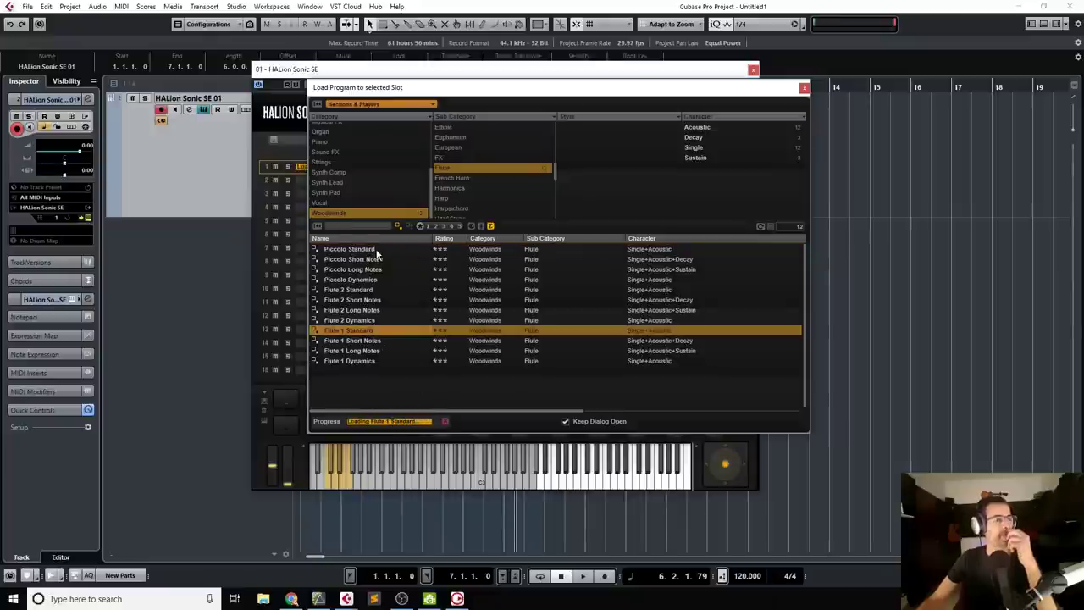
{"action": "left_click", "coordinate": [803, 88]}
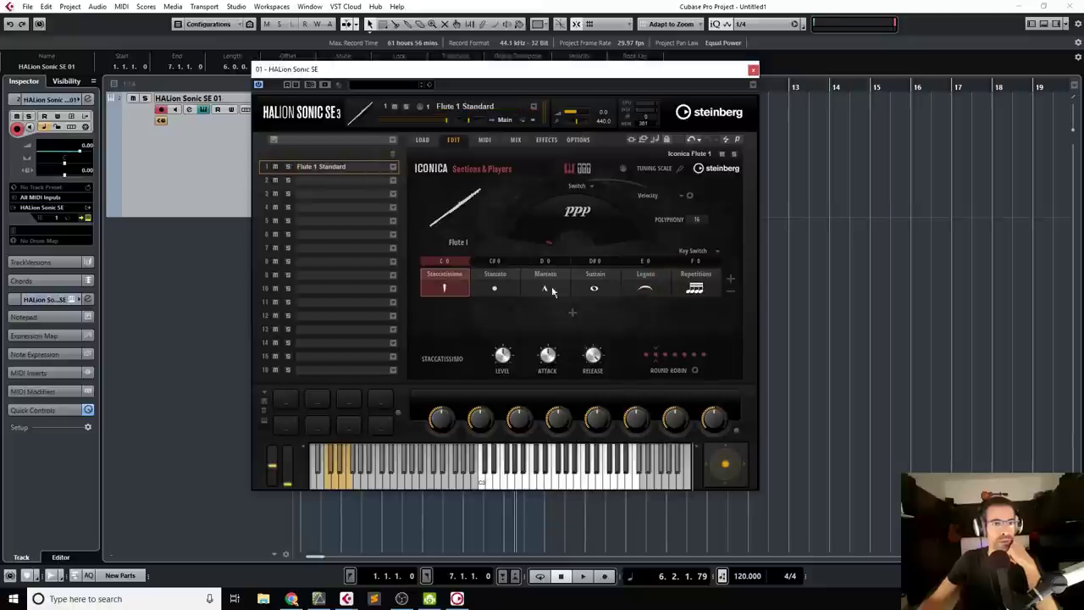
{"action": "double_click", "coordinate": [635, 279]}
{"action": "left_click", "coordinate": [614, 215]}
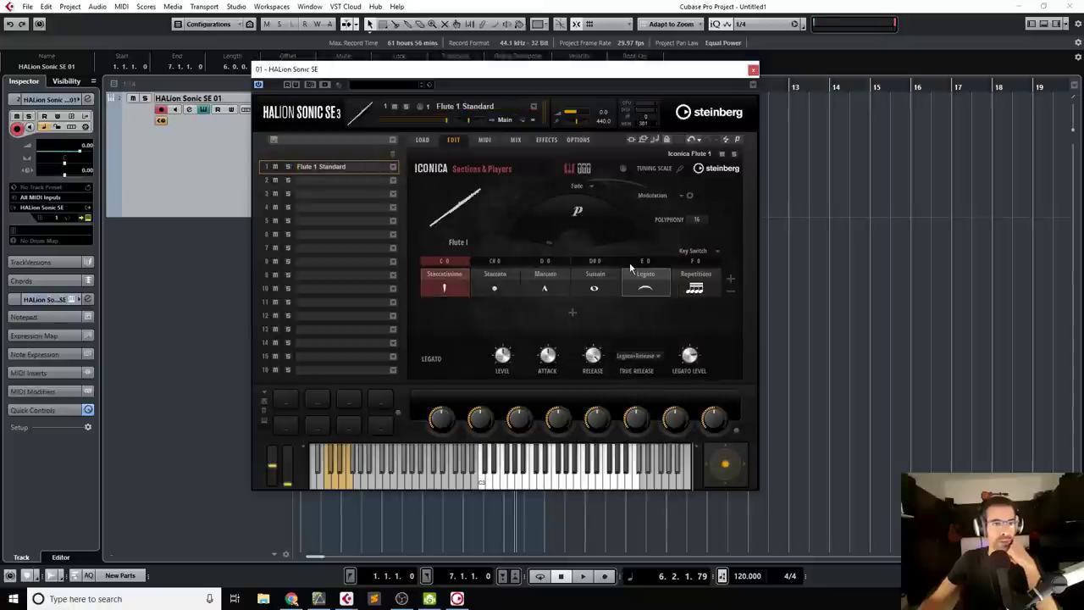
{"action": "left_click", "coordinate": [629, 269]}
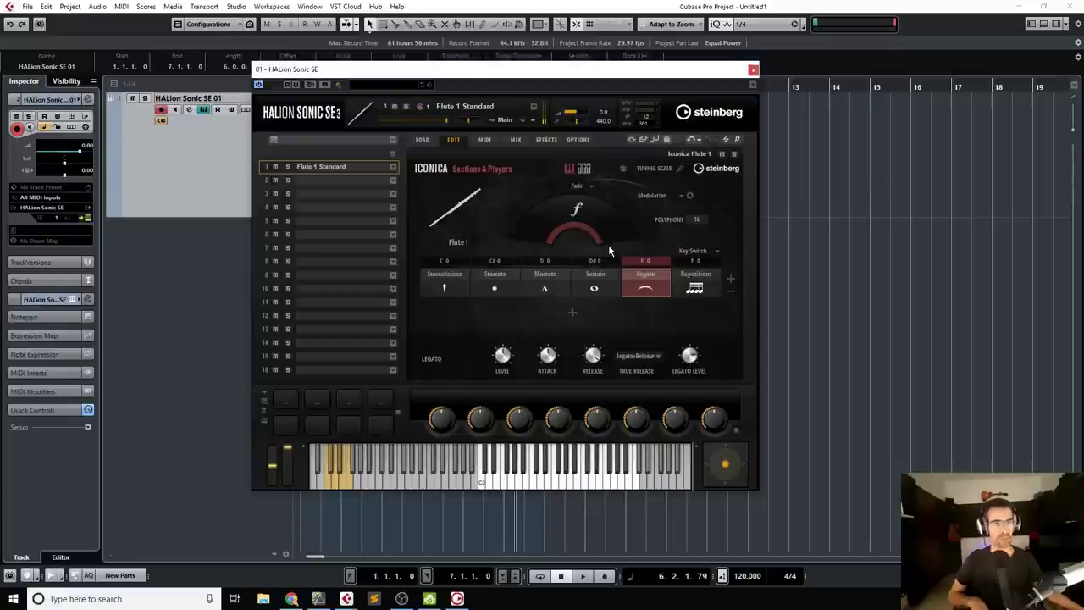
- Try the Legato option for the flute legato's True Release and return it to Legato+Release
{"action": "left_click", "coordinate": [648, 356]}
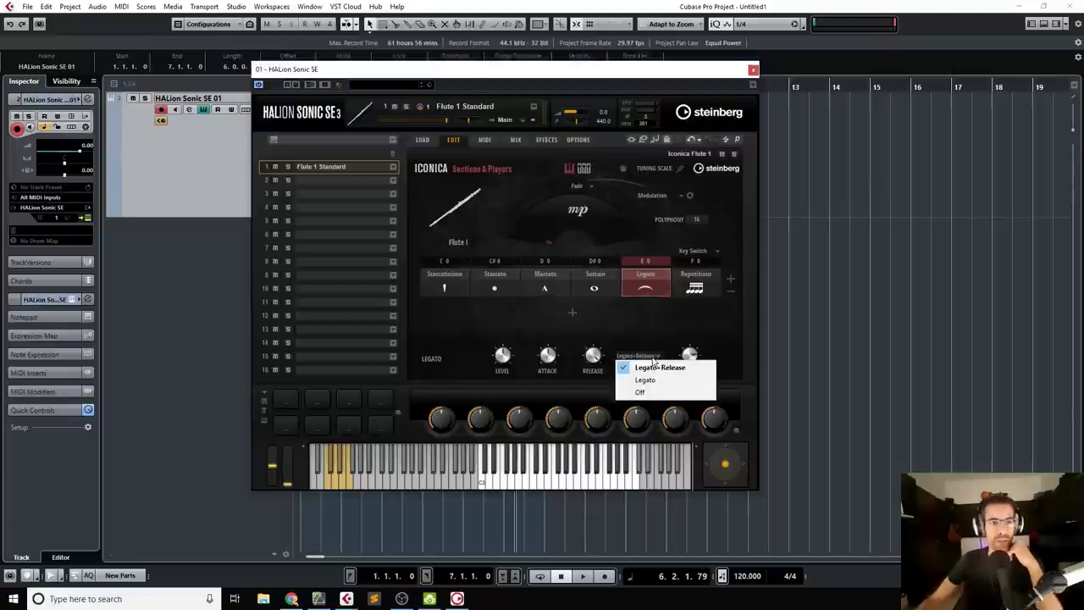
{"action": "left_click", "coordinate": [653, 366]}
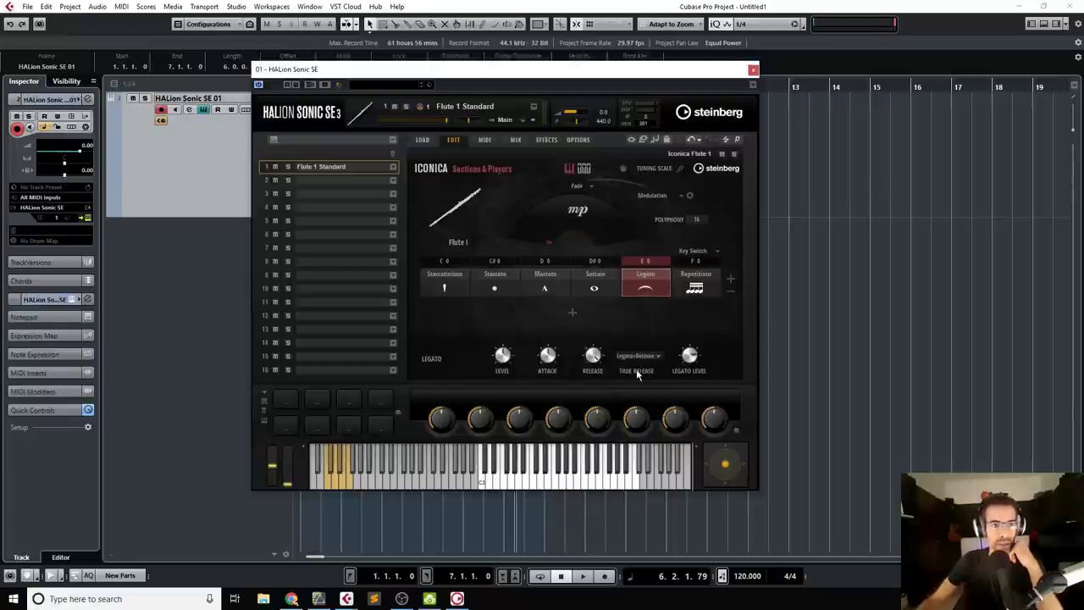
{"action": "left_click", "coordinate": [649, 357]}
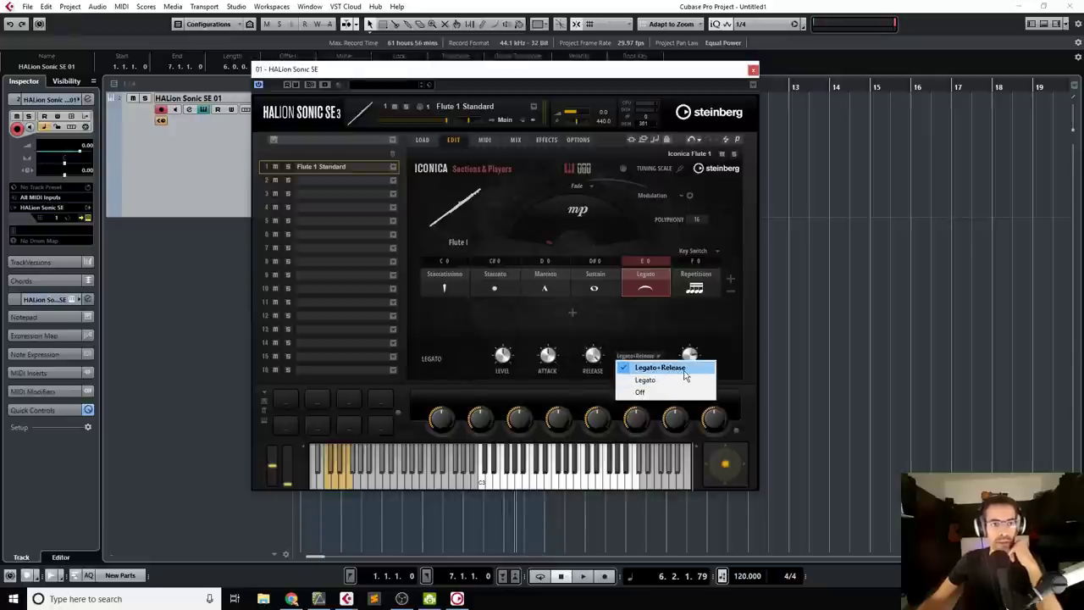
{"action": "left_click", "coordinate": [667, 380]}
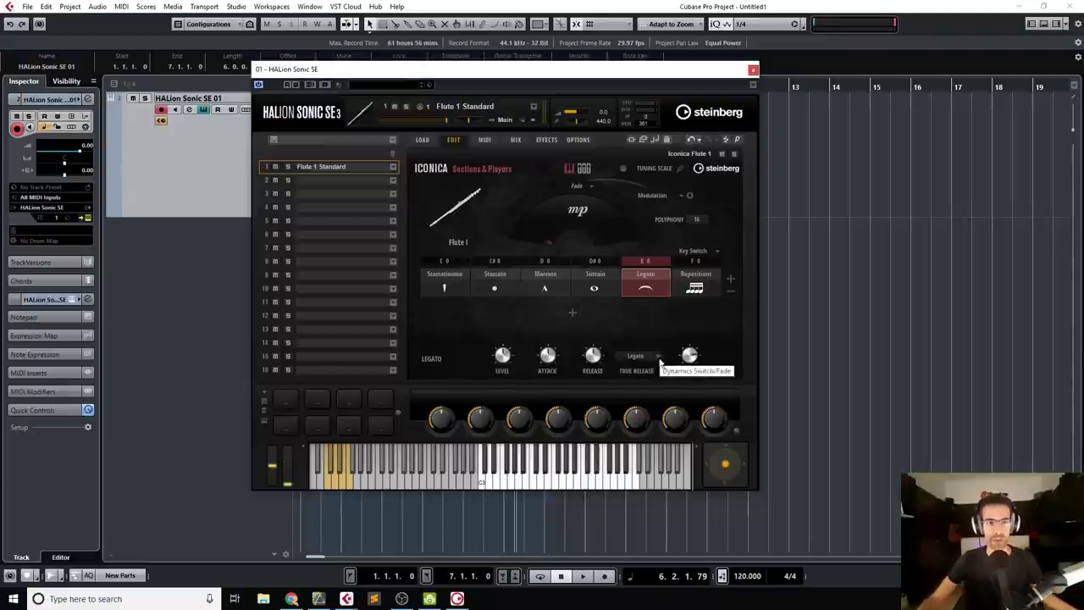
{"action": "left_click", "coordinate": [663, 356]}
{"action": "left_click", "coordinate": [649, 365]}
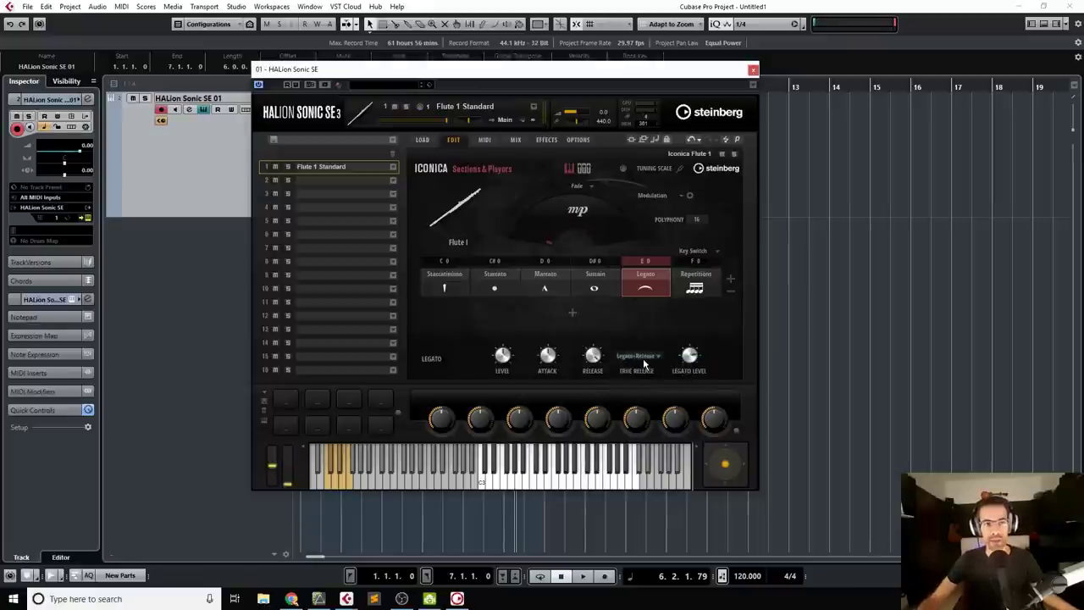
- Audition the flute legato with True Release set to Off and restore Legato+Release
{"action": "left_click", "coordinate": [643, 358]}
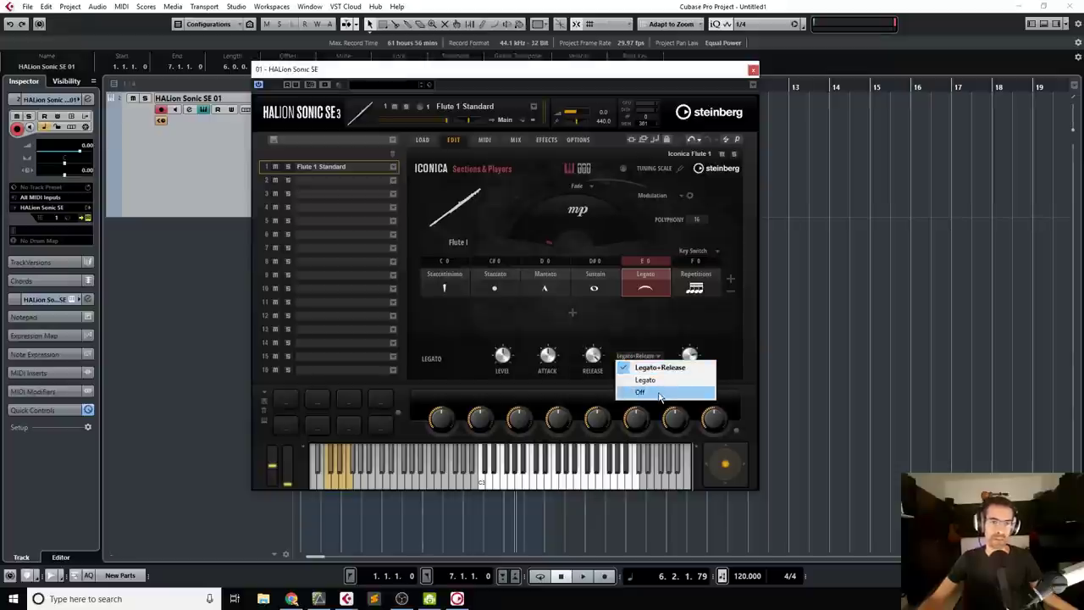
{"action": "left_click", "coordinate": [659, 393]}
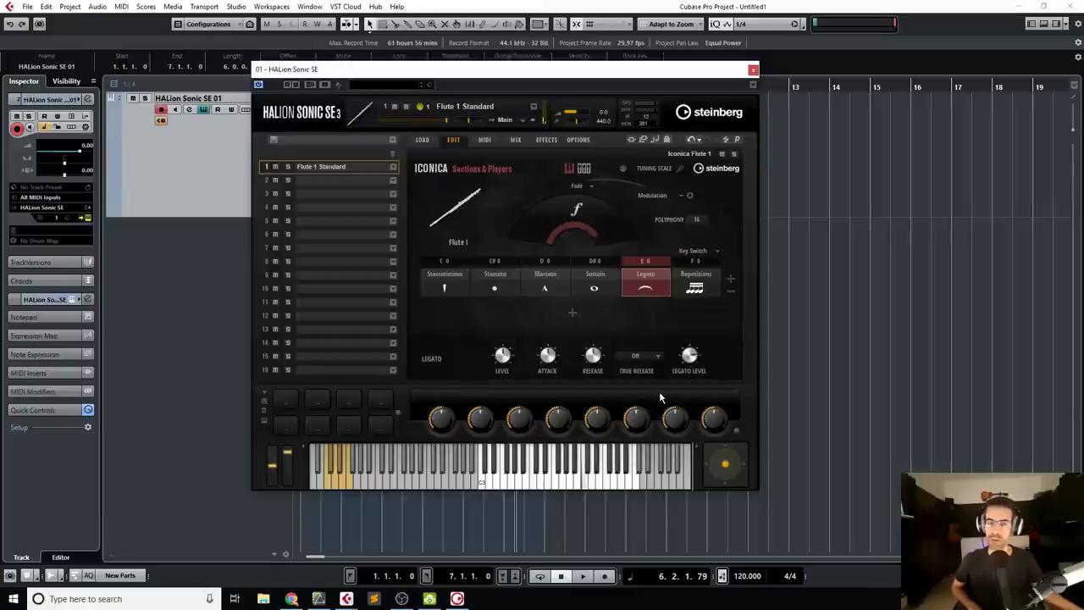
{"action": "left_click", "coordinate": [650, 359]}
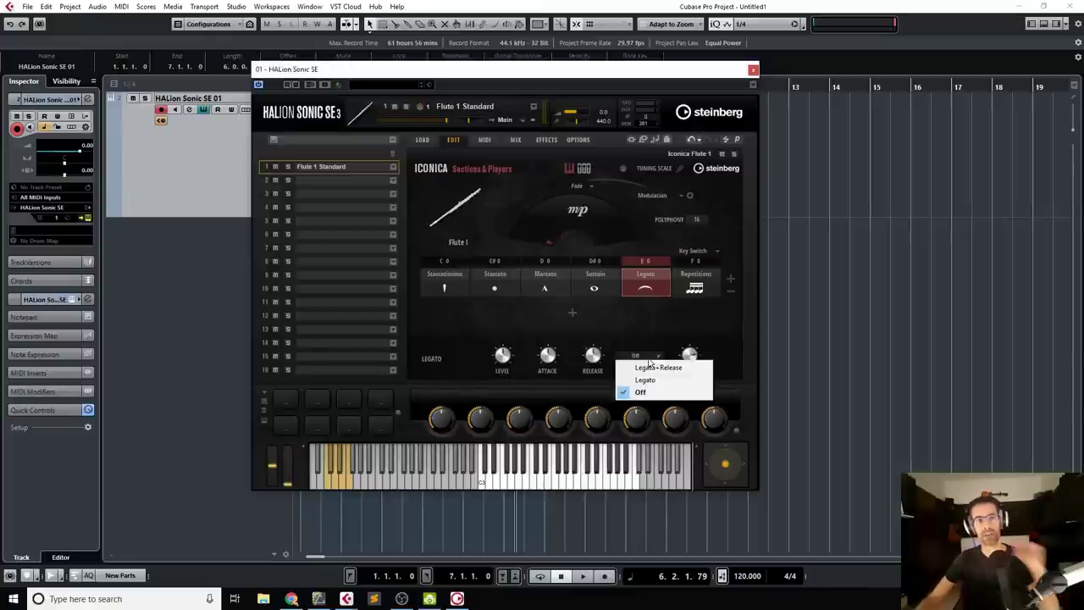
{"action": "left_click", "coordinate": [656, 370]}
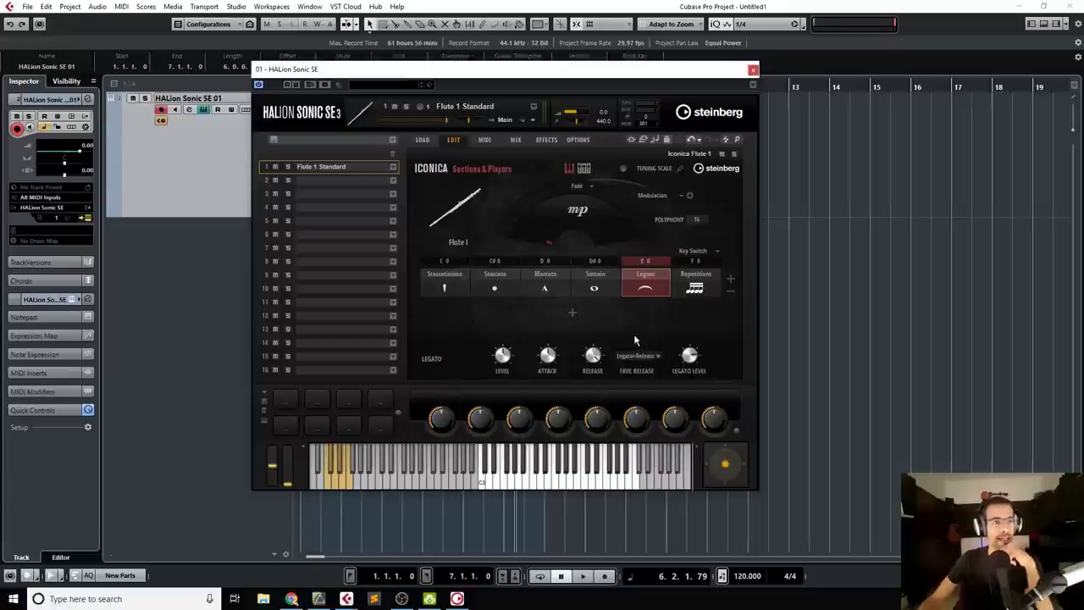
- Load the Trumpet Standard program from the Brass category into slot 1 and activate its Legato articulation
{"action": "left_click", "coordinate": [392, 166]}
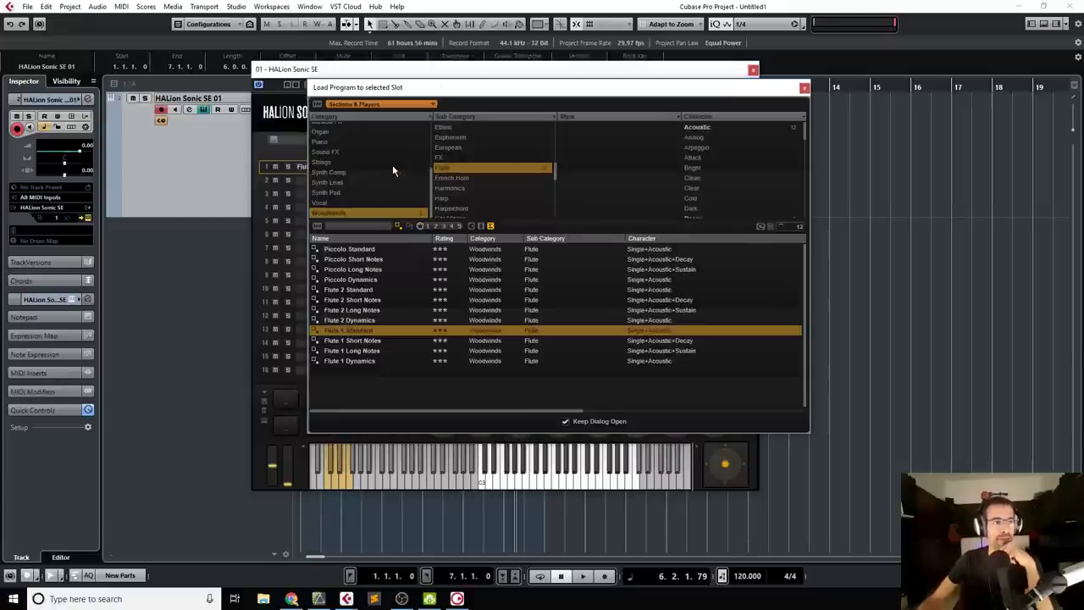
{"action": "left_click", "coordinate": [378, 213]}
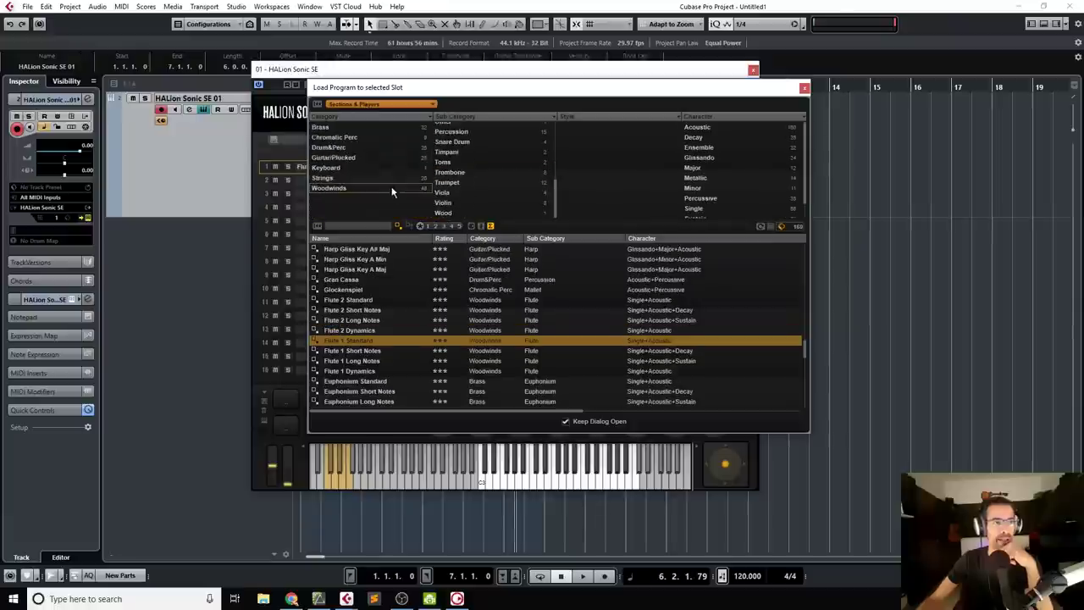
{"action": "left_click", "coordinate": [325, 127]}
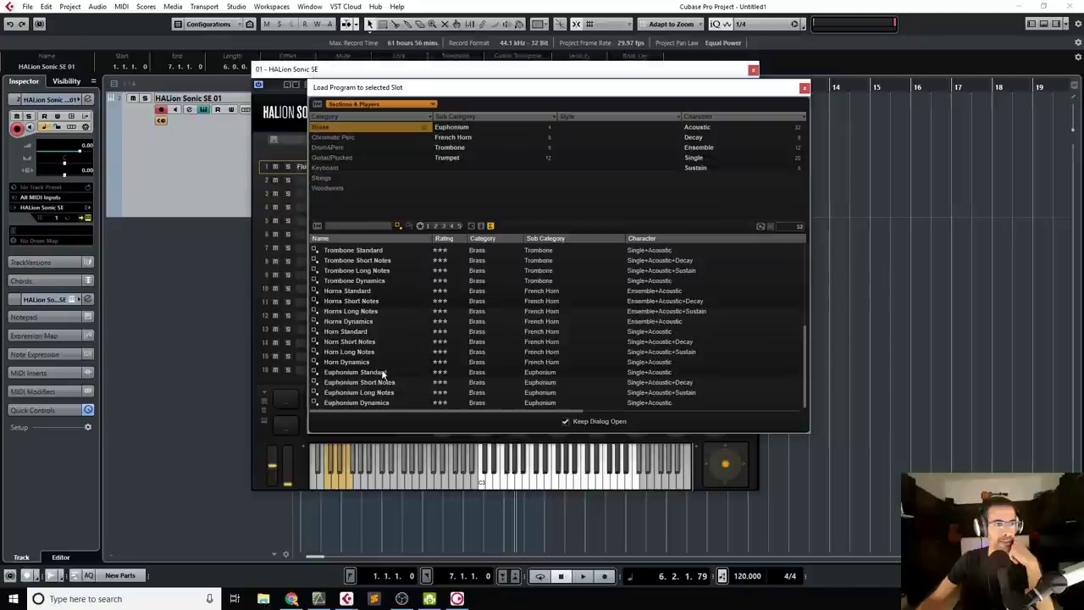
{"action": "scroll", "coordinate": [364, 347], "scroll_direction": "up", "scroll_amount": 5}
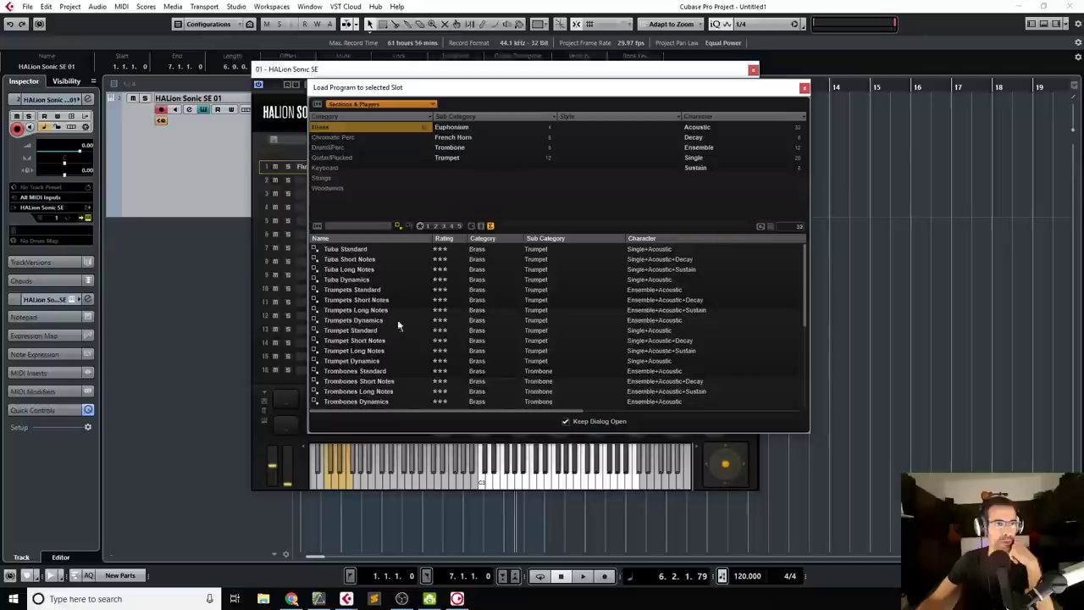
{"action": "left_click", "coordinate": [449, 159]}
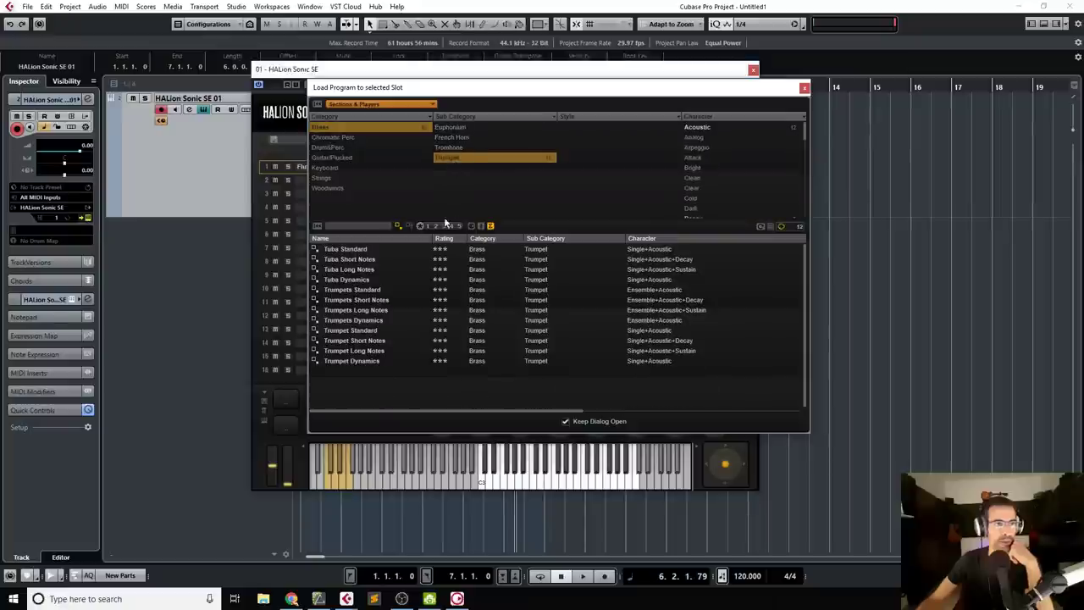
{"action": "double_click", "coordinate": [360, 330]}
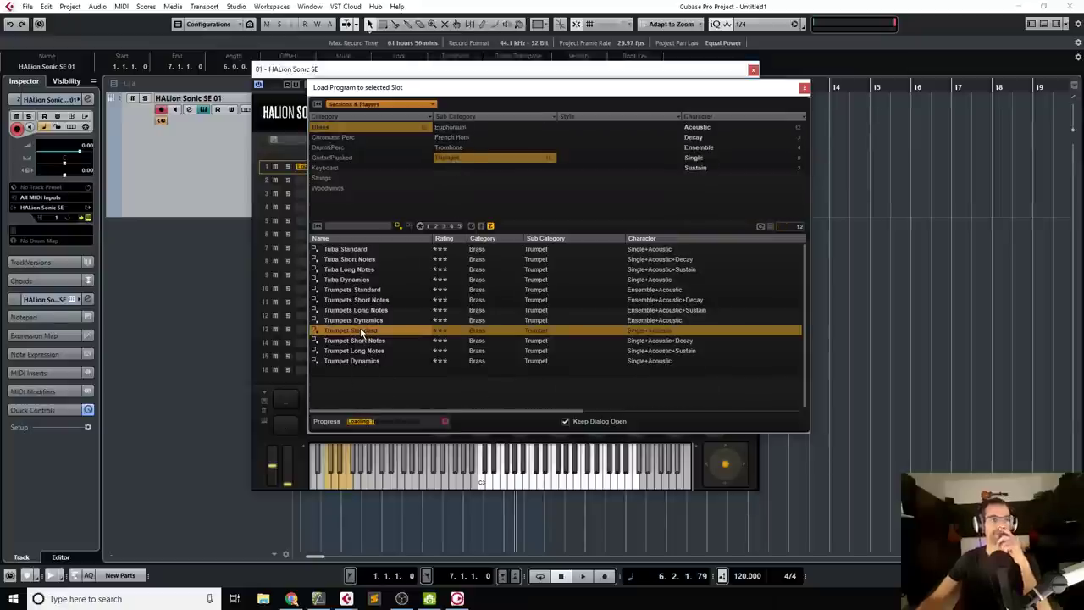
{"action": "left_click", "coordinate": [804, 89]}
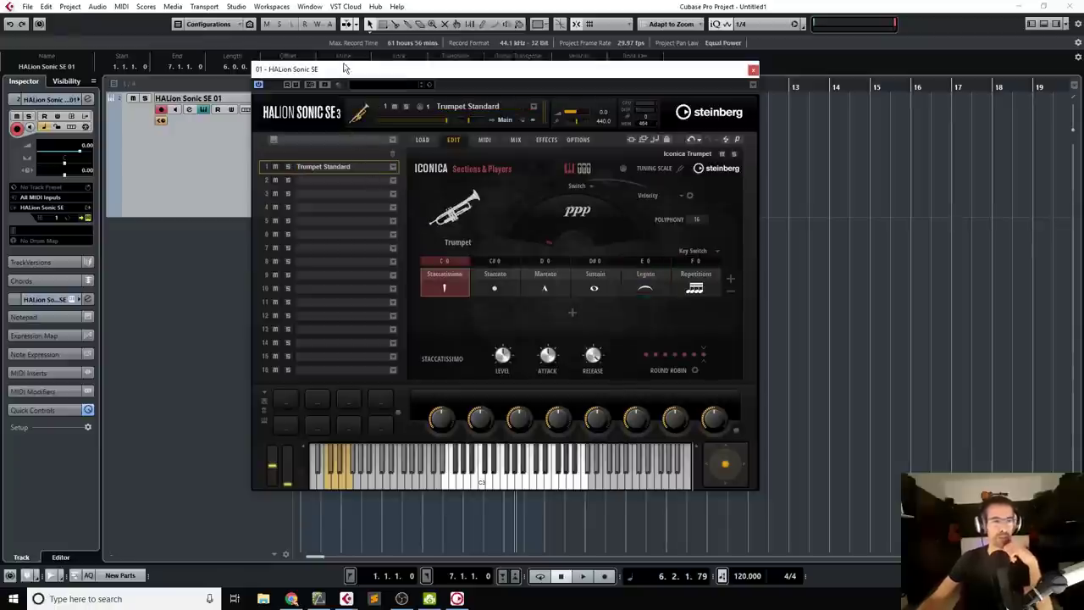
{"action": "left_click", "coordinate": [641, 280]}
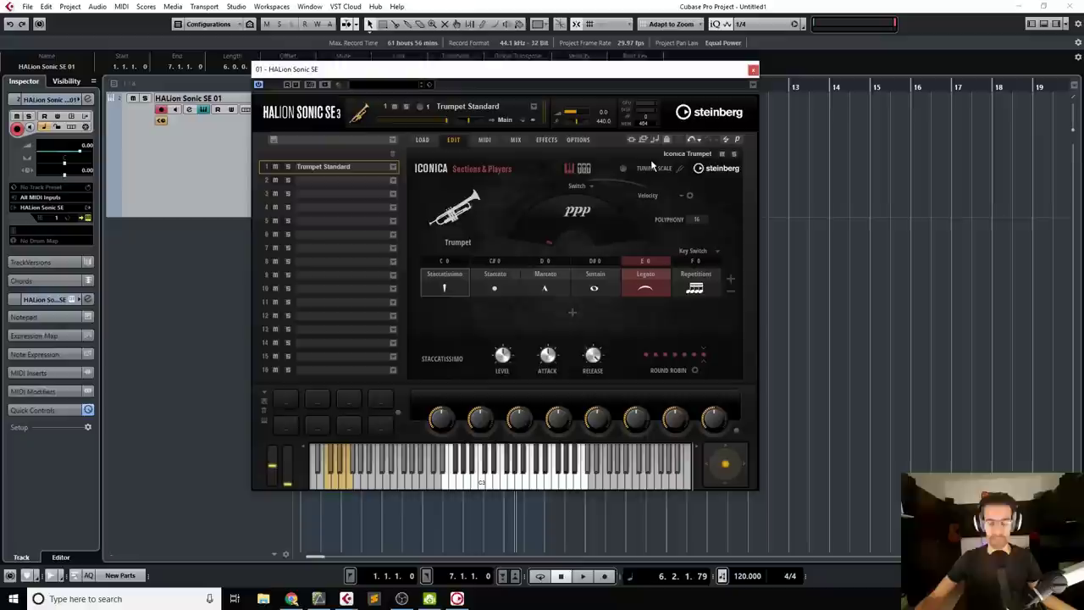
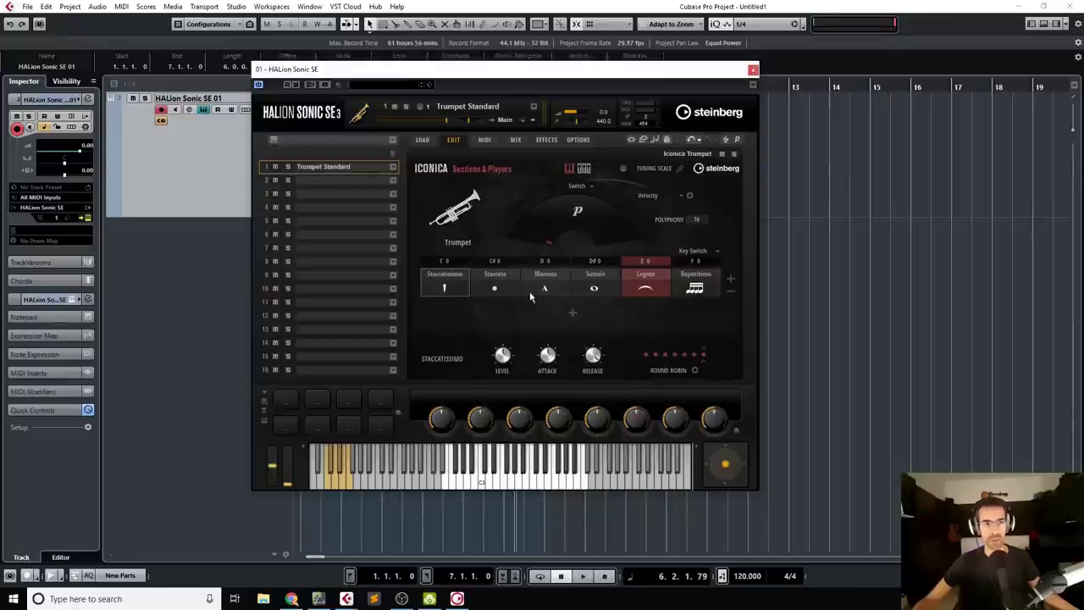
- Activate the trumpet's Staccato articulation and examine the available Round Robin modes, keeping Random Exclusive
{"action": "left_click", "coordinate": [499, 272]}
{"action": "left_click", "coordinate": [476, 223]}
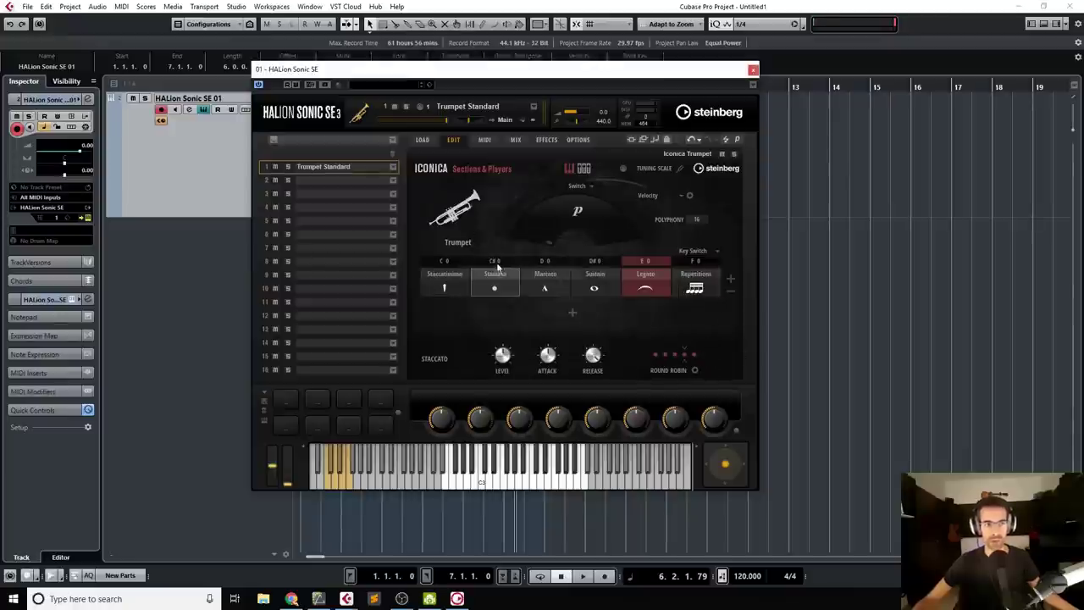
{"action": "left_click", "coordinate": [496, 273]}
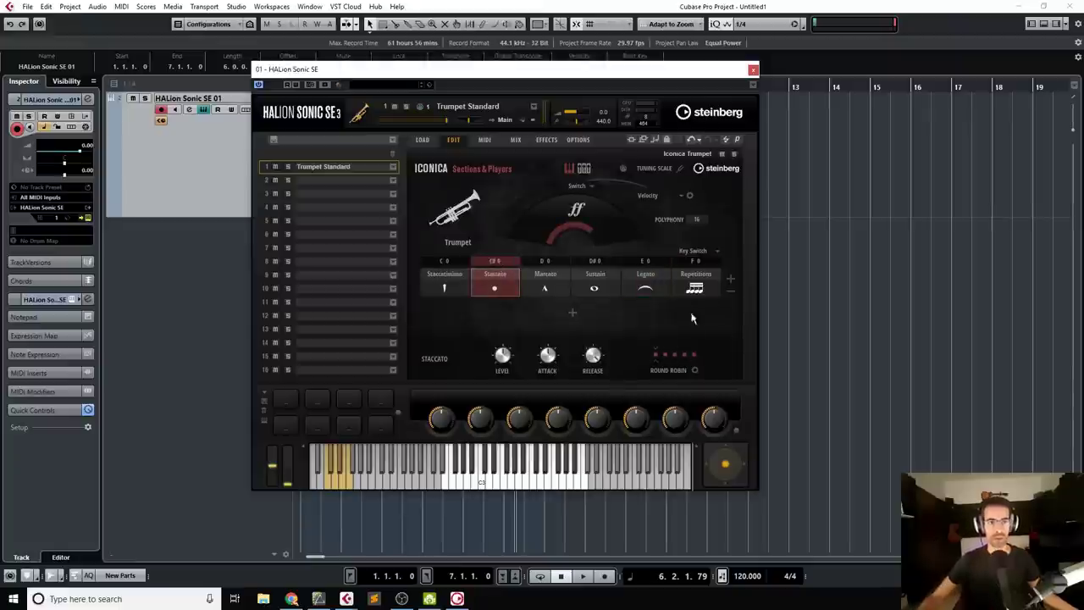
{"action": "left_click", "coordinate": [695, 370]}
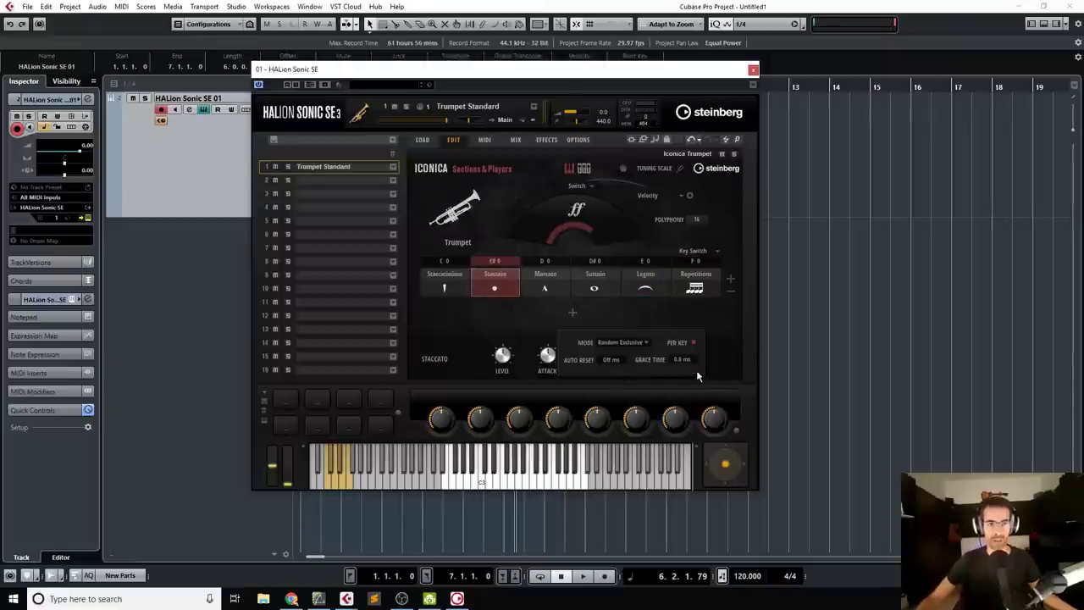
{"action": "left_click", "coordinate": [647, 343]}
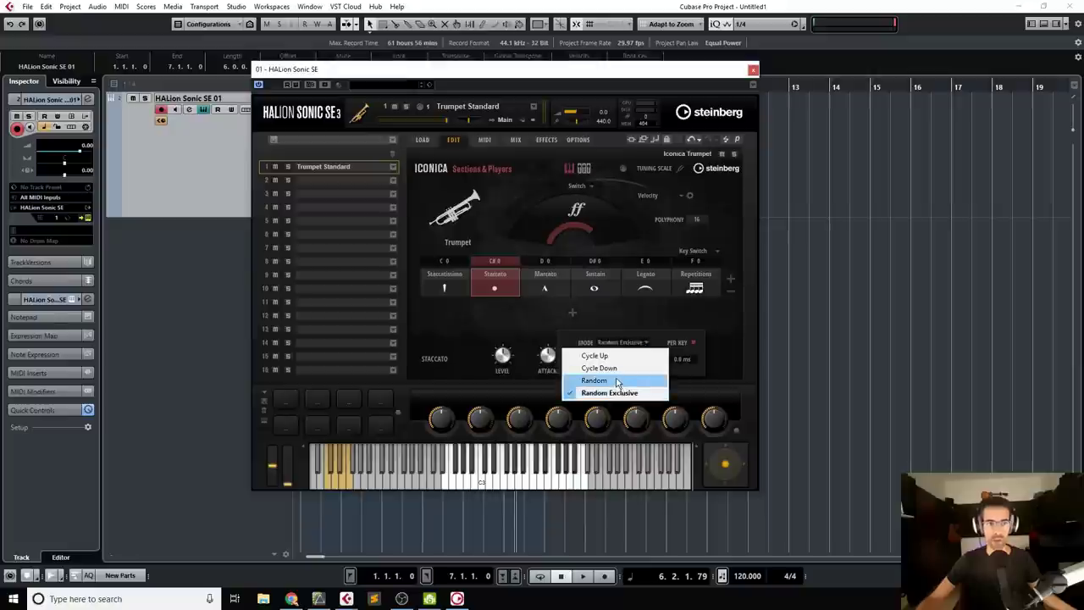
{"action": "left_click", "coordinate": [635, 320]}
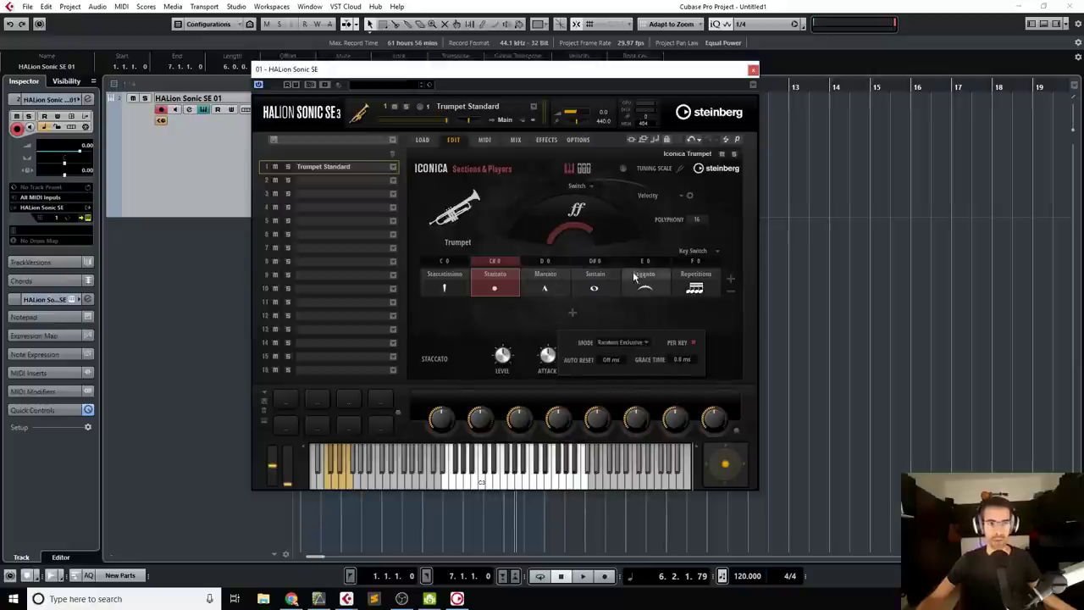
- Select the trumpet's Legato articulation for editing and make it the active articulation
{"action": "left_click", "coordinate": [635, 278]}
{"action": "left_click", "coordinate": [634, 278]}
{"action": "left_click", "coordinate": [633, 281]}
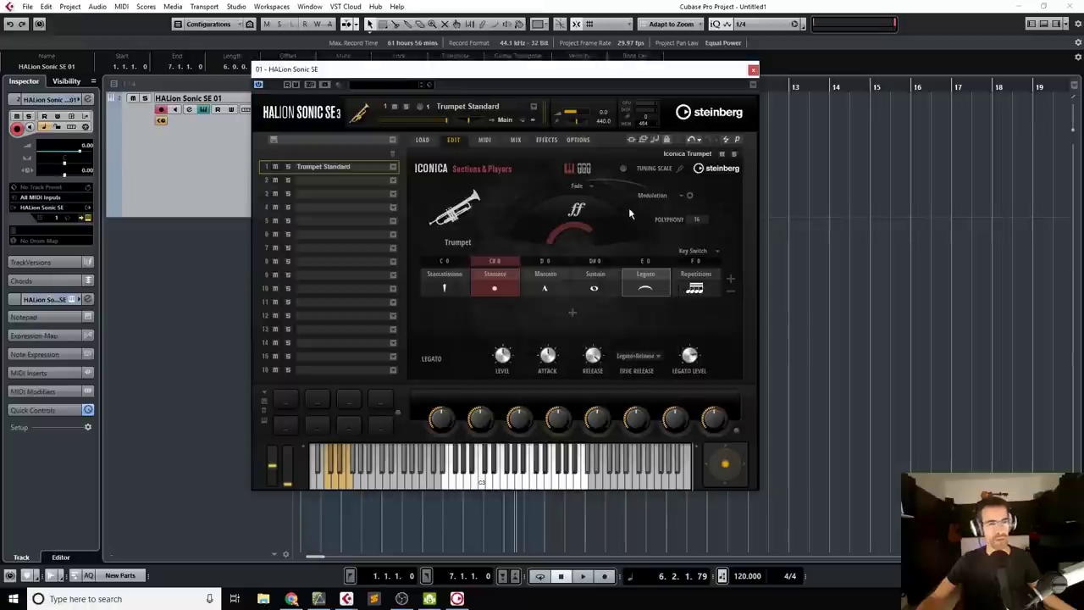
{"action": "left_click", "coordinate": [627, 265]}
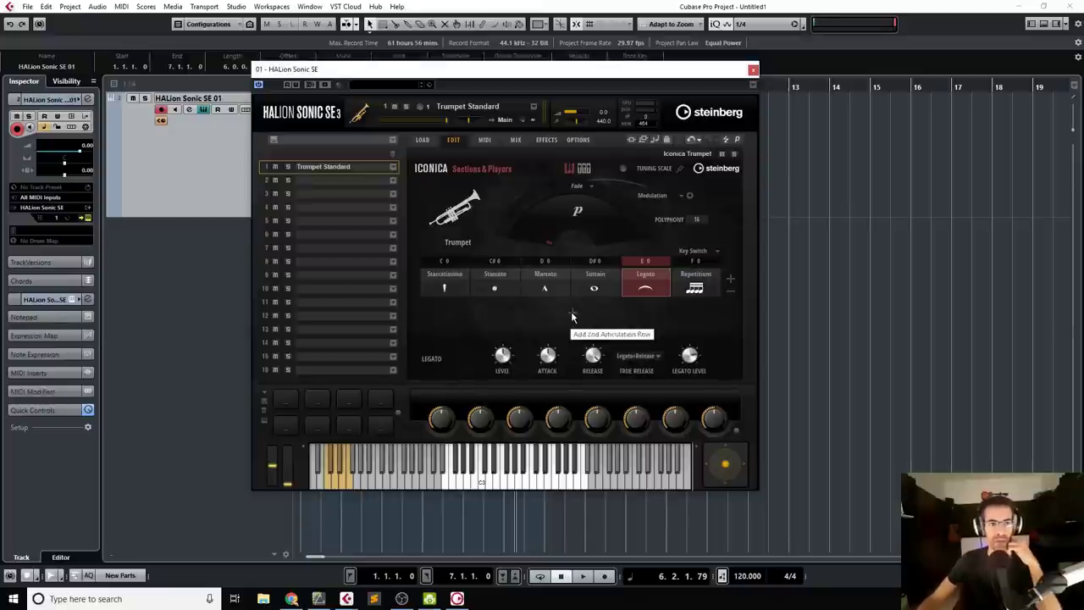
- Add a second articulation row to the trumpet and layer Staccatissimo beneath Legato
{"action": "left_click", "coordinate": [573, 316]}
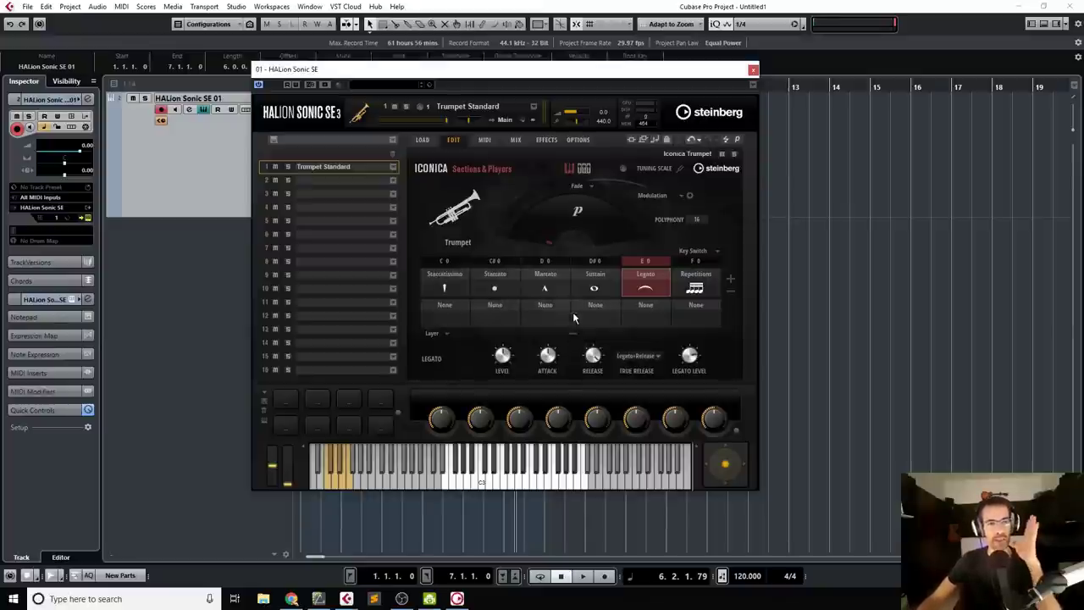
{"action": "left_click", "coordinate": [646, 303]}
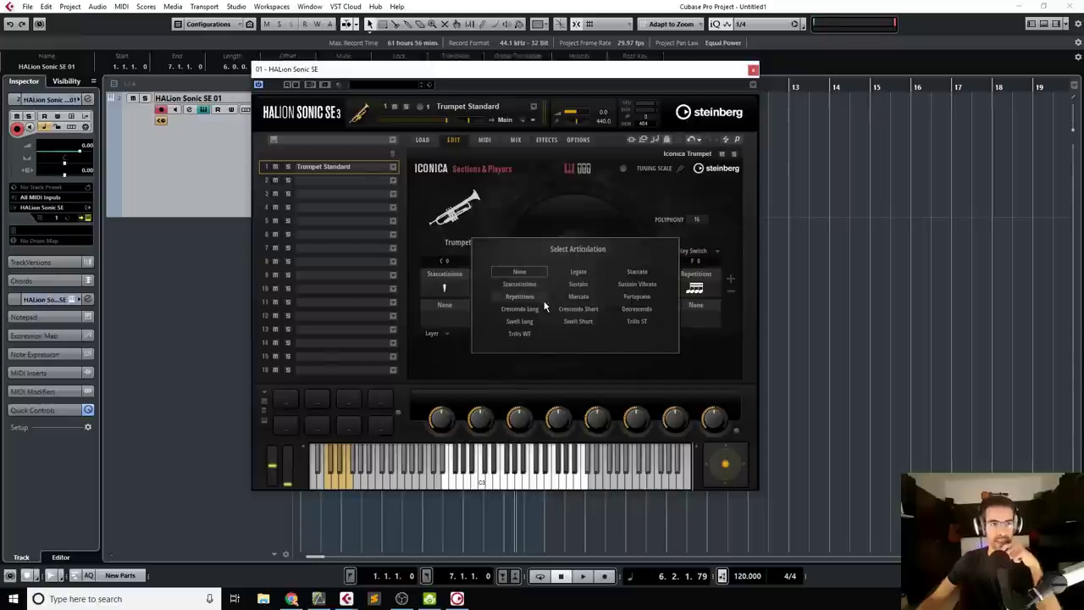
{"action": "left_click", "coordinate": [530, 283]}
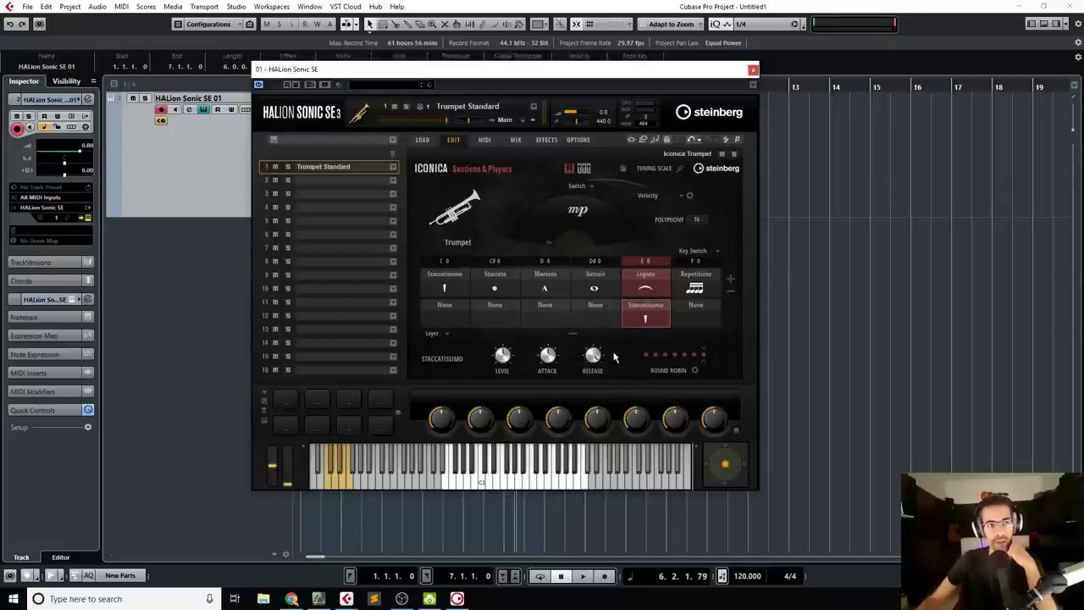
- Load the Horn Standard program from the French Horn subcategory into slot 1 and activate its Legato articulation
{"action": "left_click", "coordinate": [394, 168]}
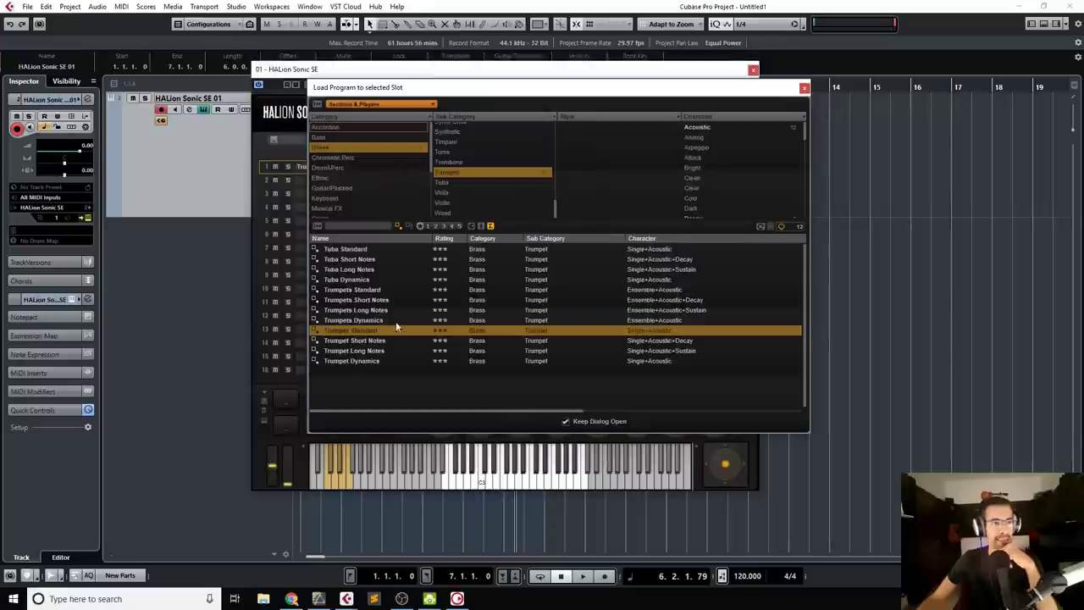
{"action": "left_click", "coordinate": [454, 174]}
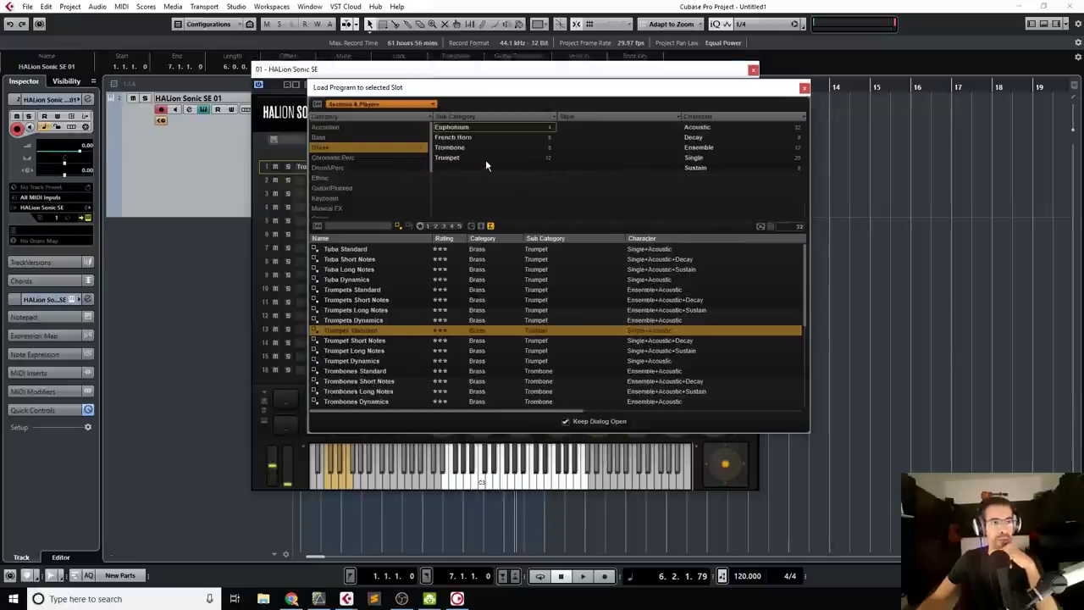
{"action": "left_click", "coordinate": [465, 137]}
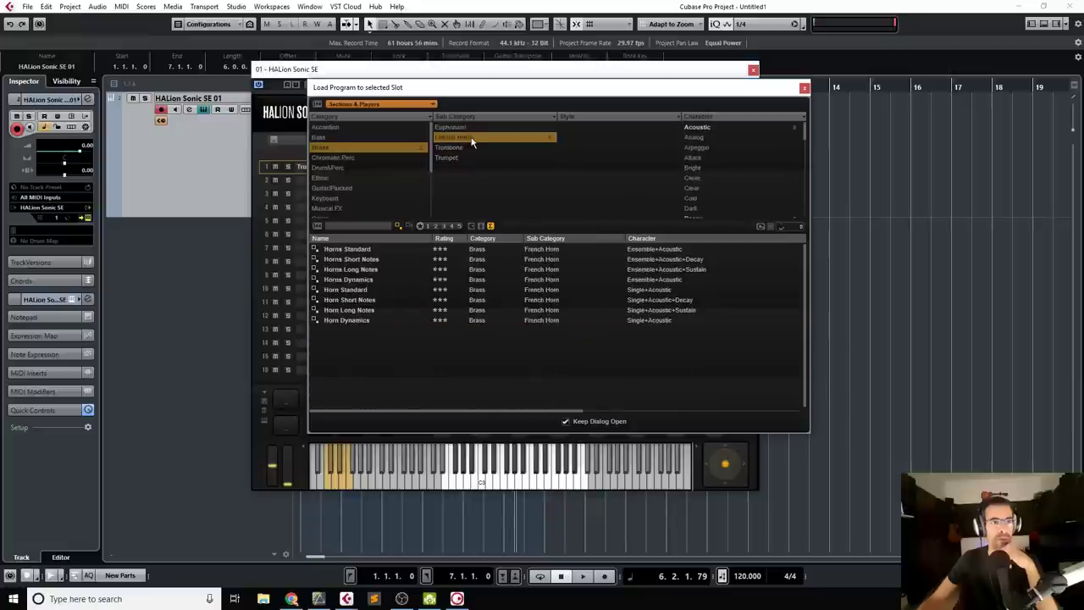
{"action": "left_click", "coordinate": [358, 292]}
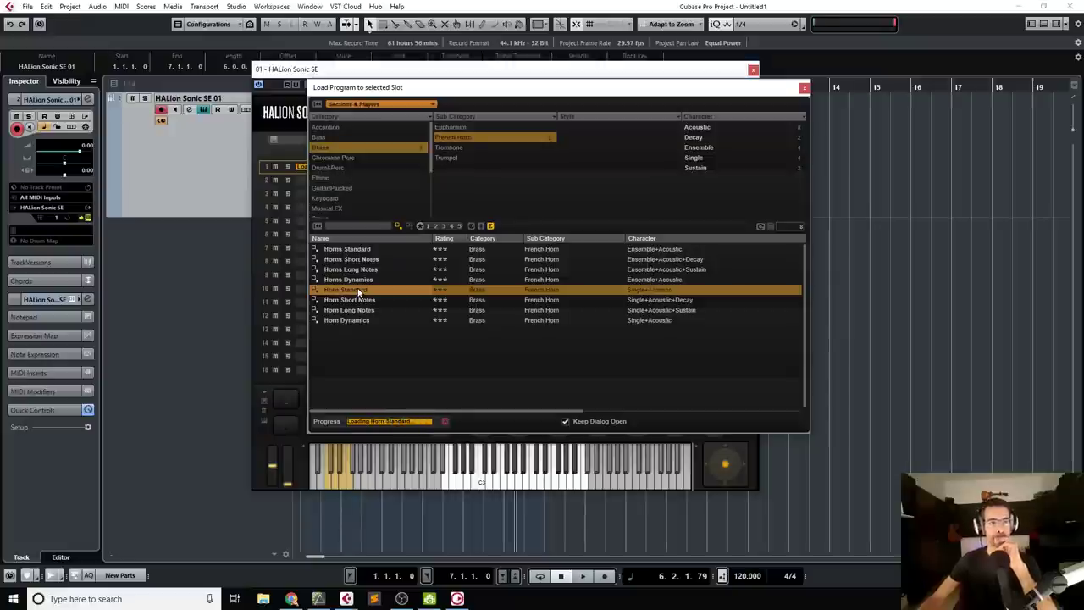
{"action": "left_click", "coordinate": [804, 88]}
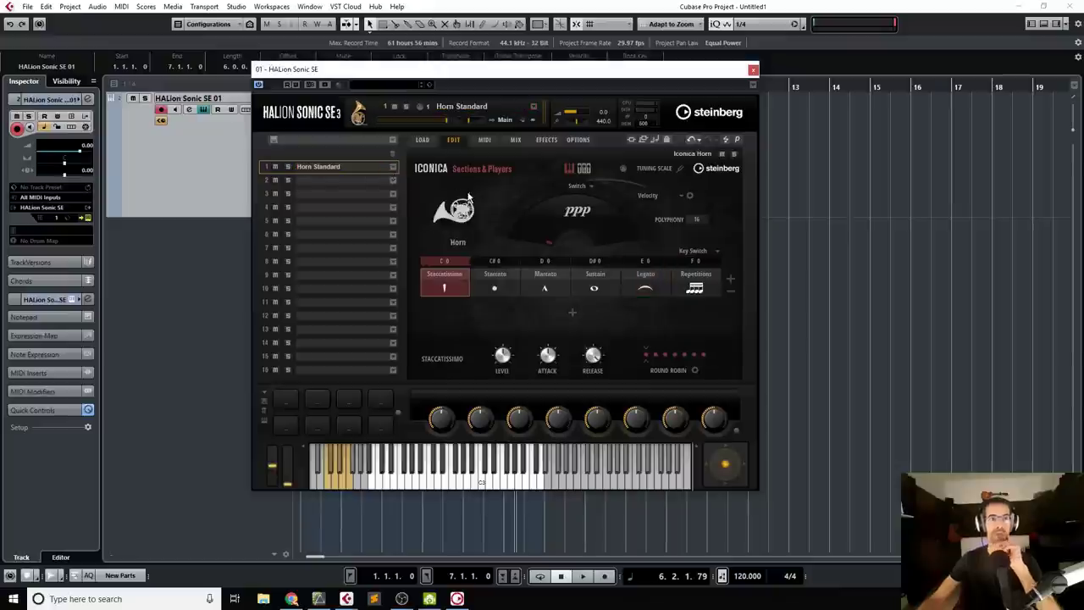
{"action": "left_click", "coordinate": [631, 261]}
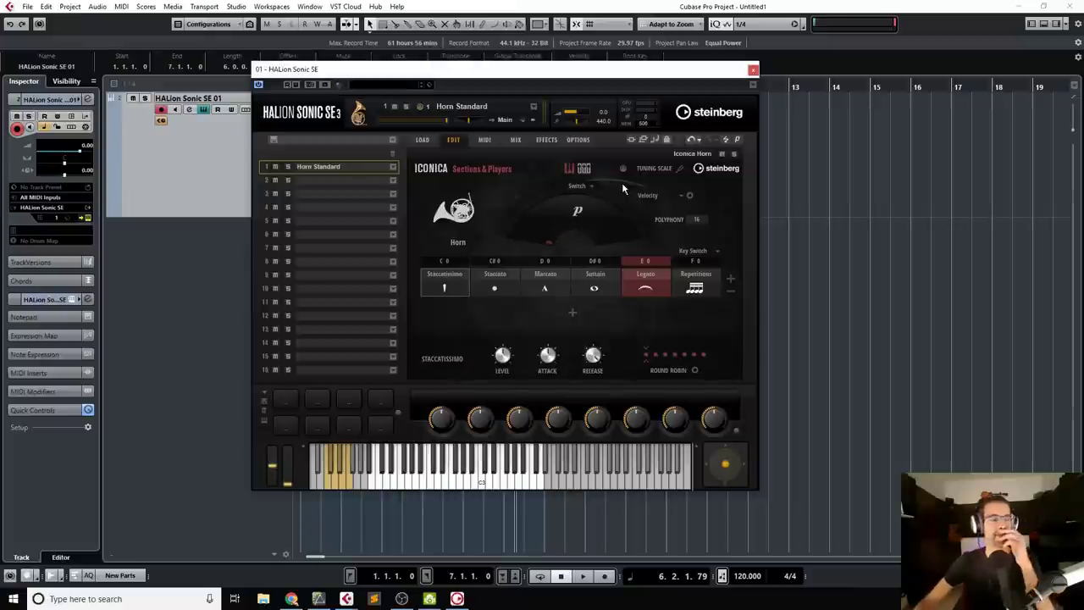
- Load the Horns Dynamics ensemble program into slot 1
{"action": "left_click", "coordinate": [393, 169]}
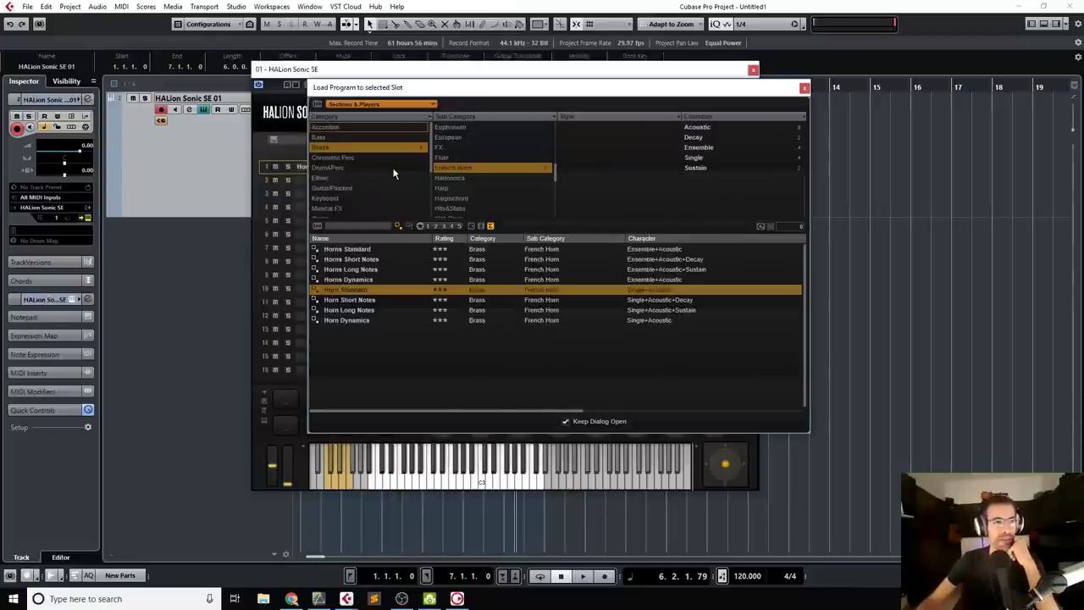
{"action": "left_click", "coordinate": [364, 281]}
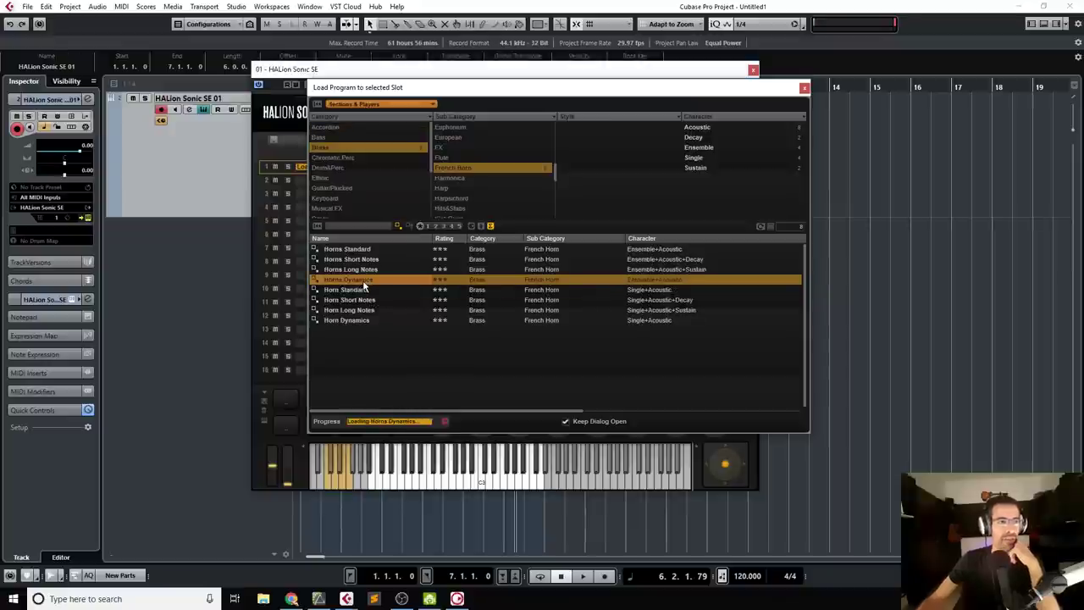
{"action": "left_click", "coordinate": [804, 87]}
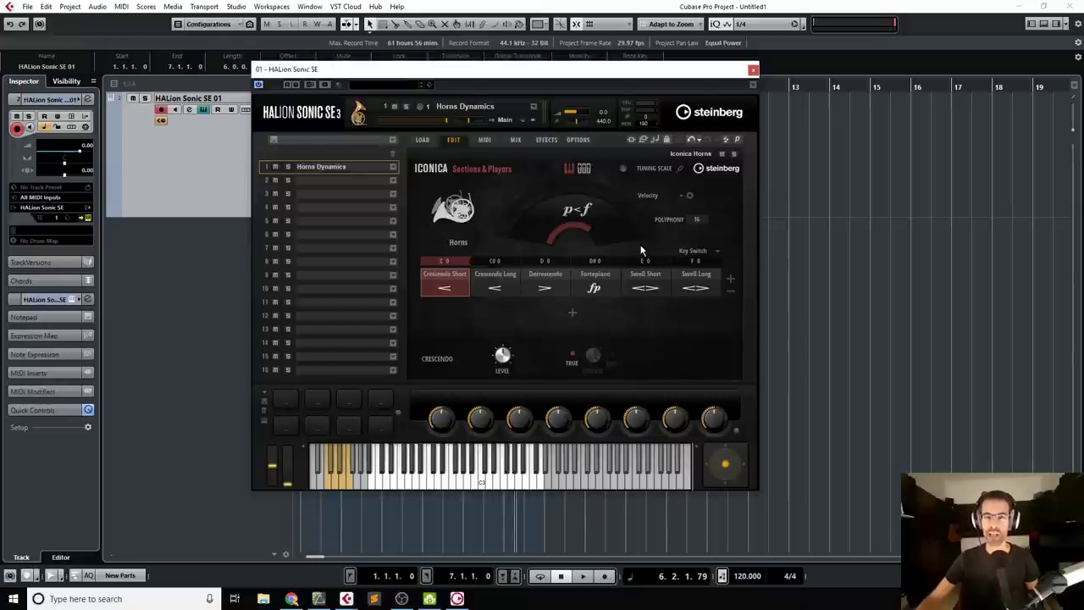
- Replace the horns' Crescendo Short articulation on key switch C0 with Legato and show its settings
{"action": "left_click", "coordinate": [455, 276]}
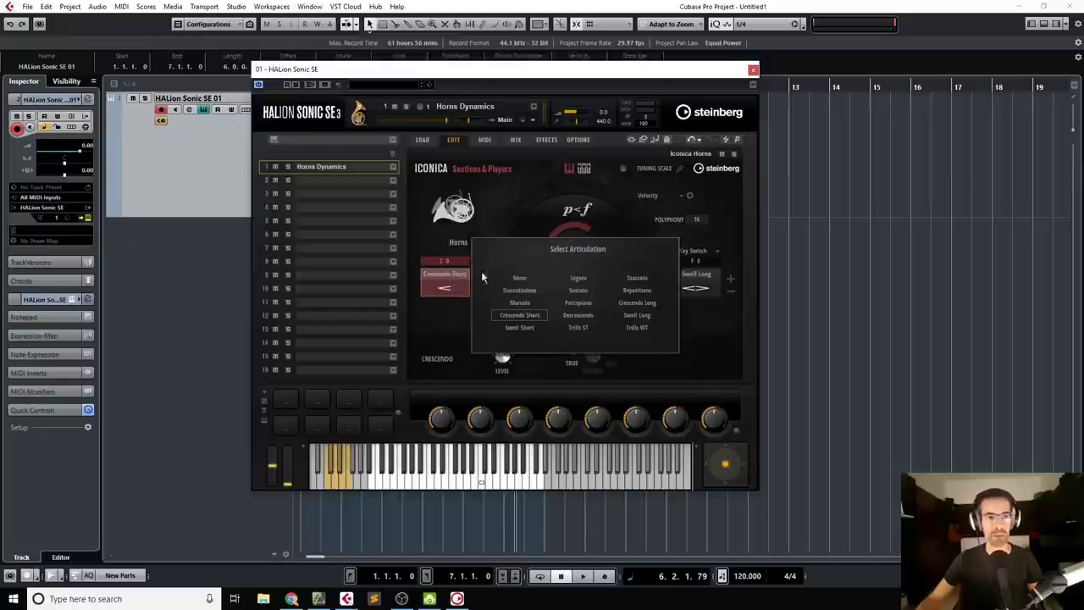
{"action": "left_click", "coordinate": [579, 277]}
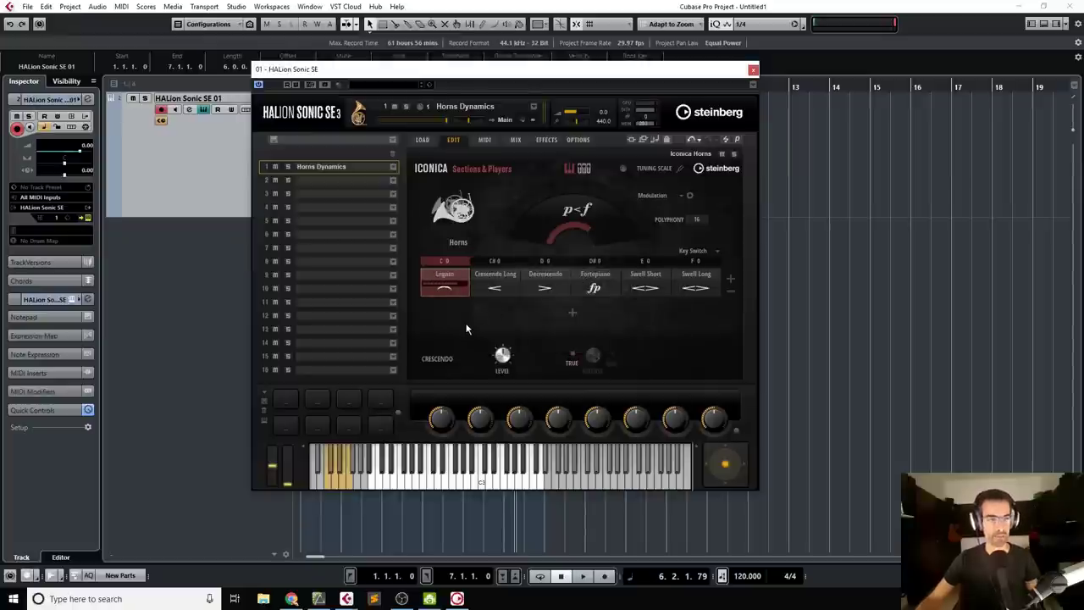
{"action": "left_click", "coordinate": [445, 284]}
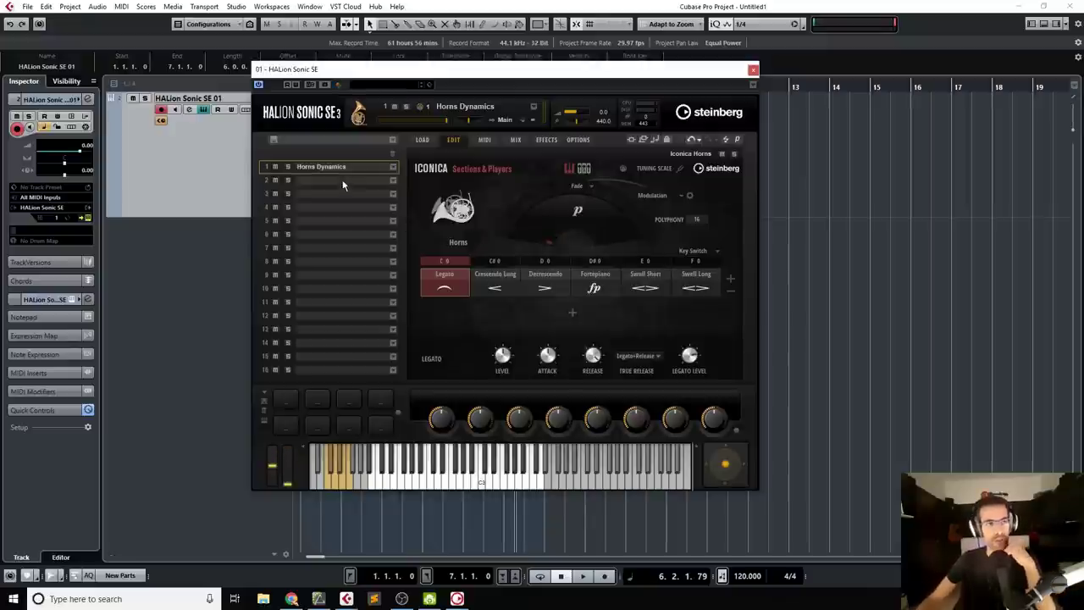
{"action": "left_click", "coordinate": [390, 167]}
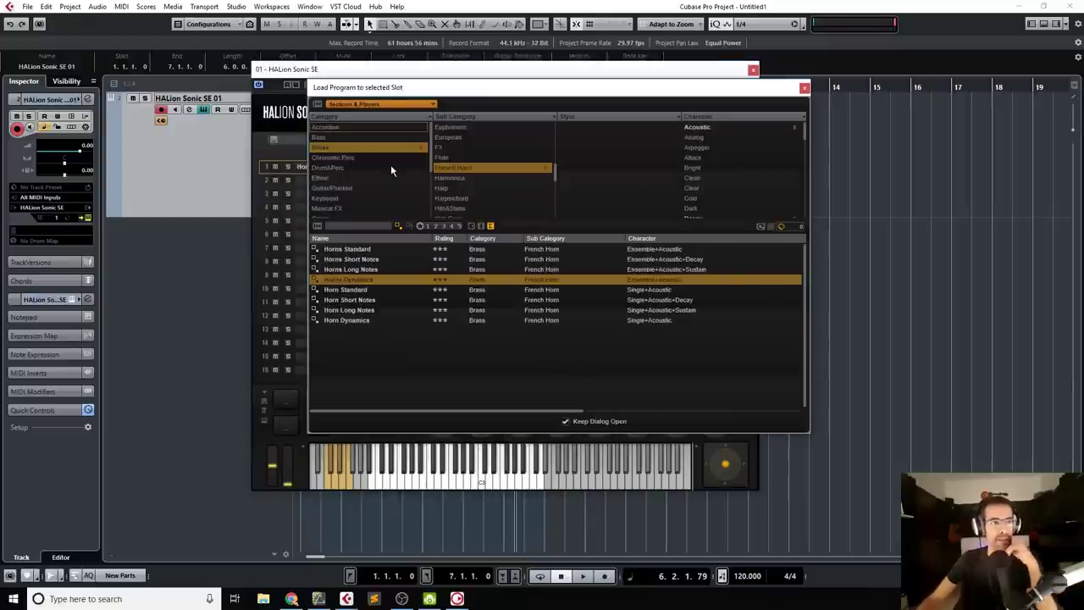
{"action": "left_click", "coordinate": [325, 176]}
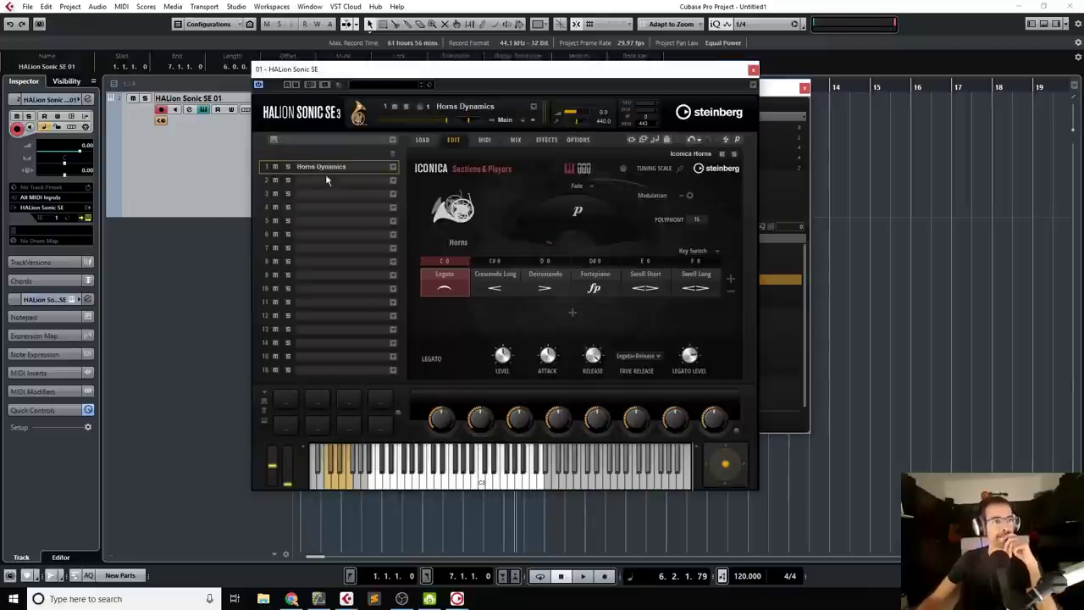
{"action": "left_click", "coordinate": [393, 168]}
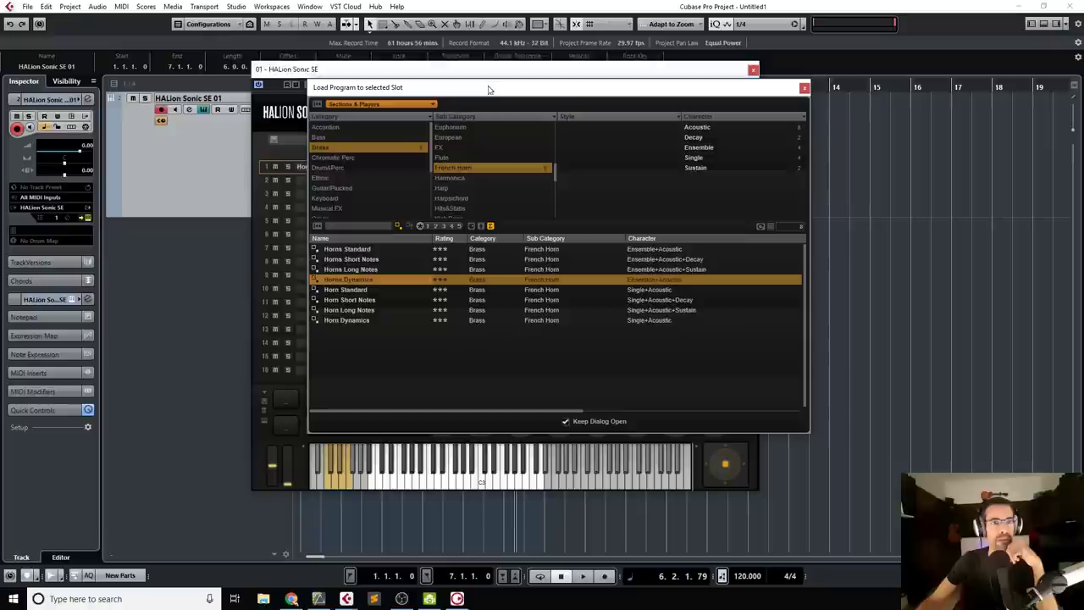
{"action": "left_click", "coordinate": [804, 88]}
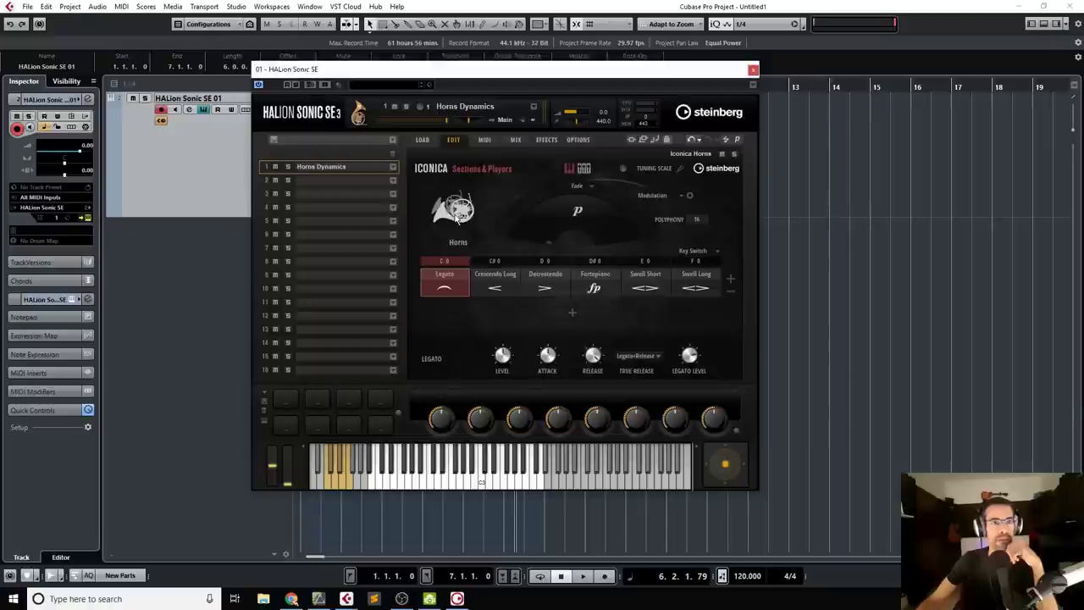
- Load the Harp Standard program from the Guitar/Plucked category into slot 1 and activate its Pres De La Table articulation
{"action": "left_click", "coordinate": [392, 167]}
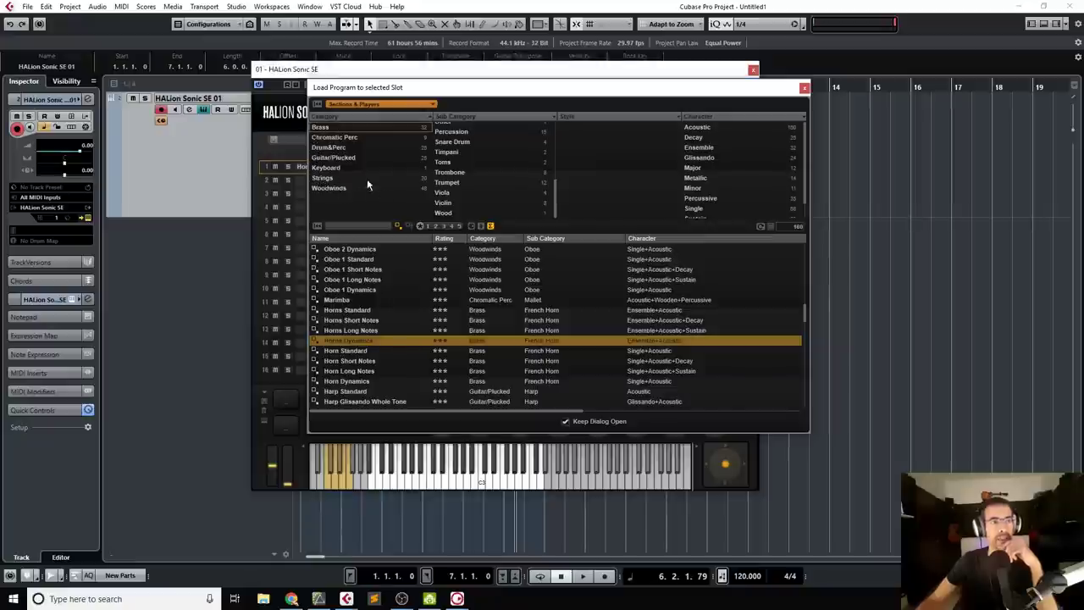
{"action": "left_click", "coordinate": [342, 158]}
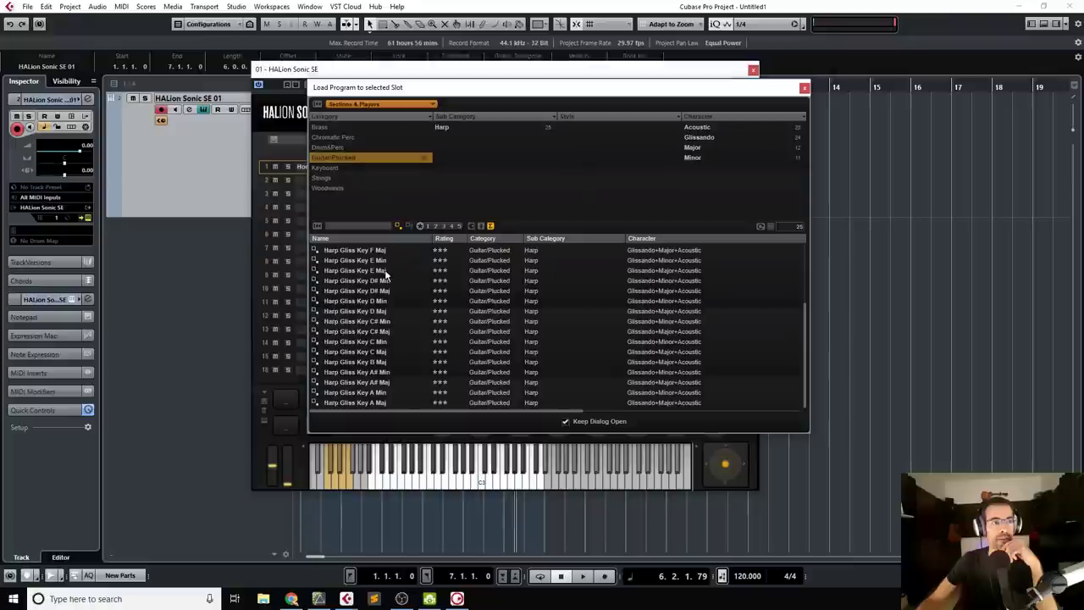
{"action": "scroll", "coordinate": [385, 274], "scroll_direction": "up", "scroll_amount": 3}
{"action": "scroll", "coordinate": [366, 268], "scroll_direction": "down", "scroll_amount": 3}
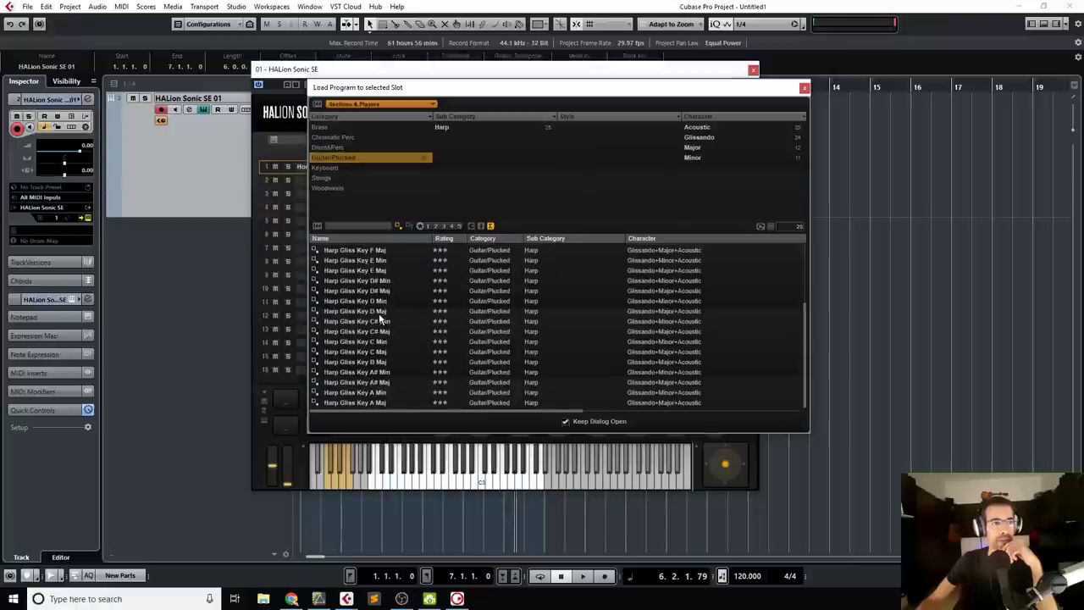
{"action": "scroll", "coordinate": [380, 316], "scroll_direction": "up", "scroll_amount": 3}
{"action": "left_click", "coordinate": [360, 250]}
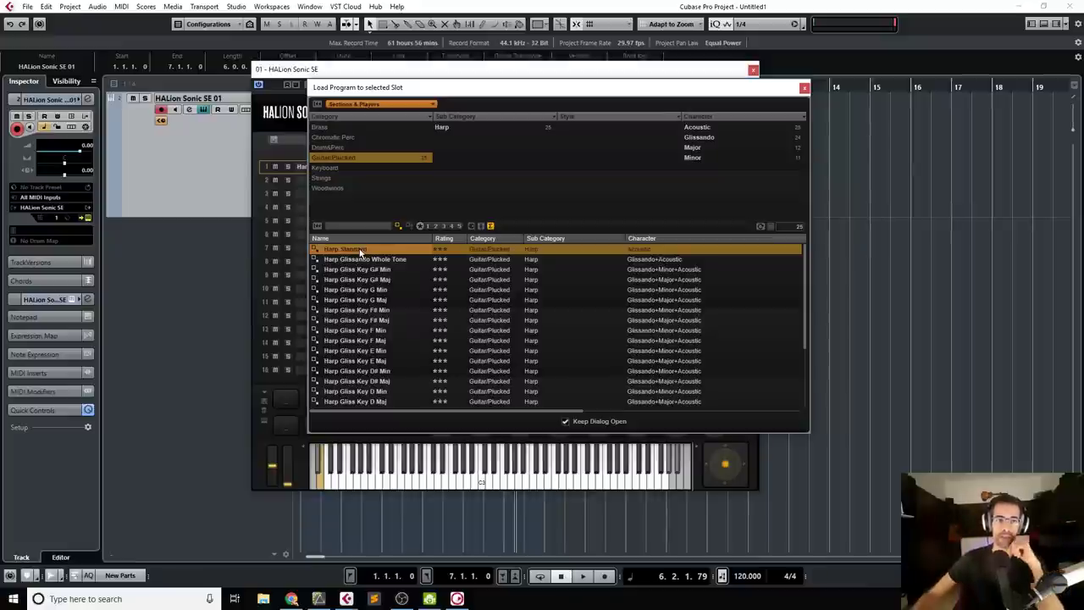
{"action": "left_click", "coordinate": [805, 88]}
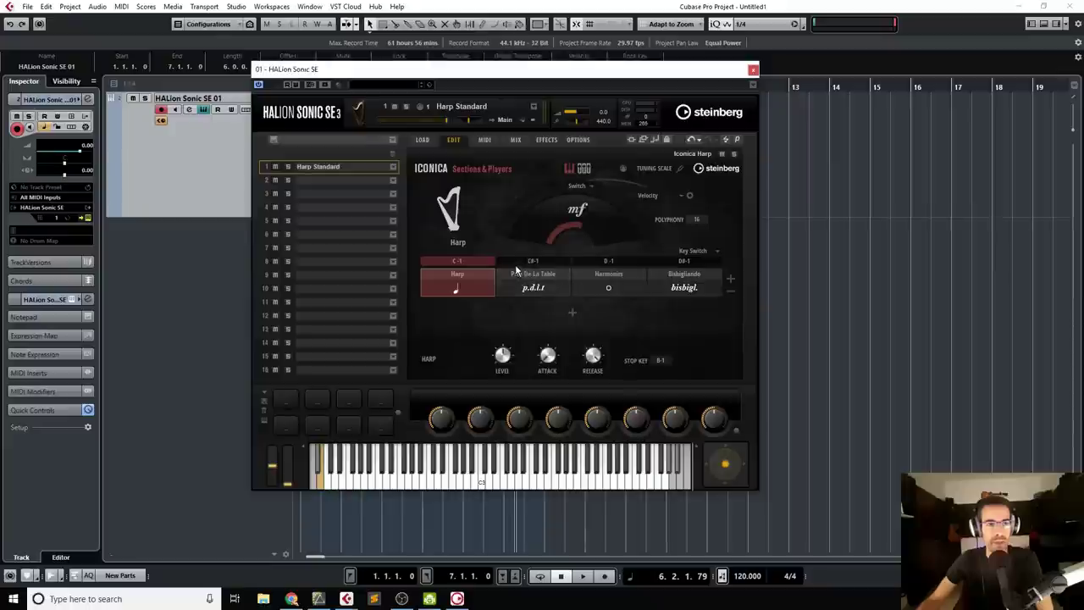
{"action": "left_click", "coordinate": [514, 264]}
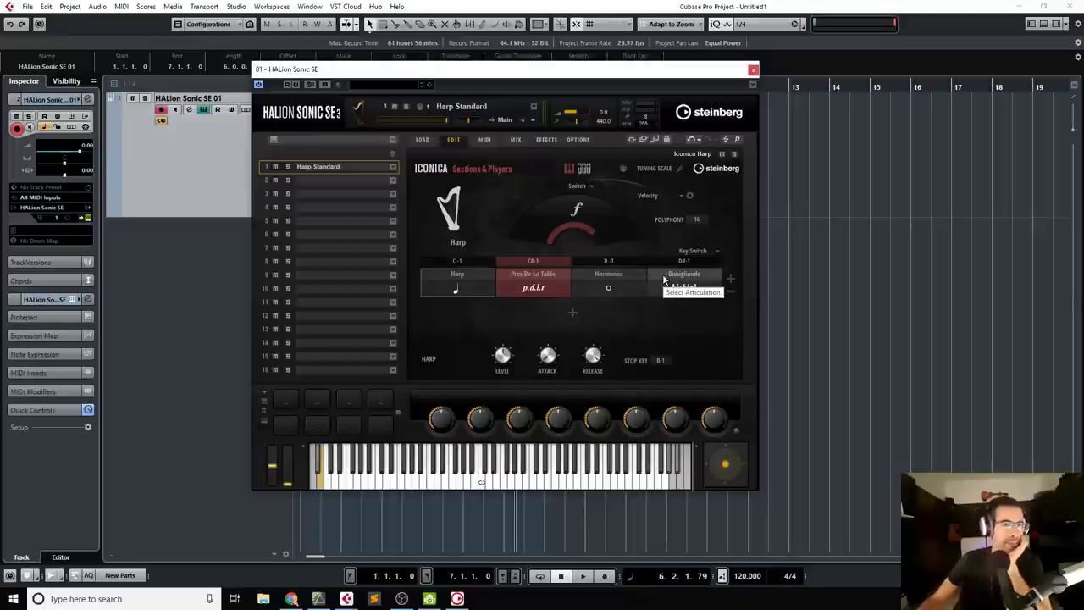
- Replace the program in slot 1 with Harp Gliss Key F Min
{"action": "left_click", "coordinate": [393, 168]}
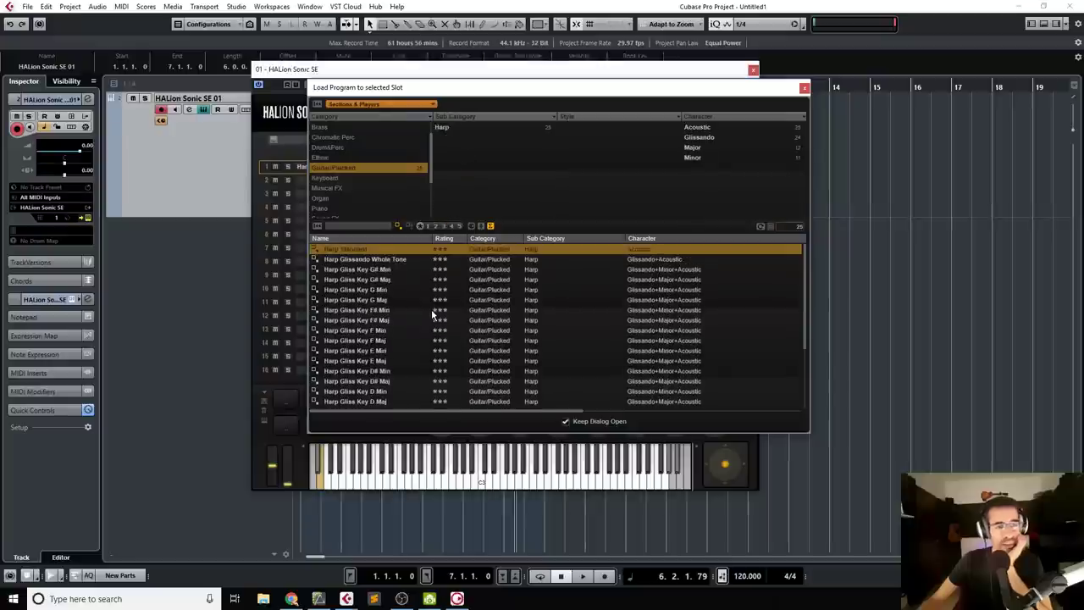
{"action": "left_click", "coordinate": [359, 335]}
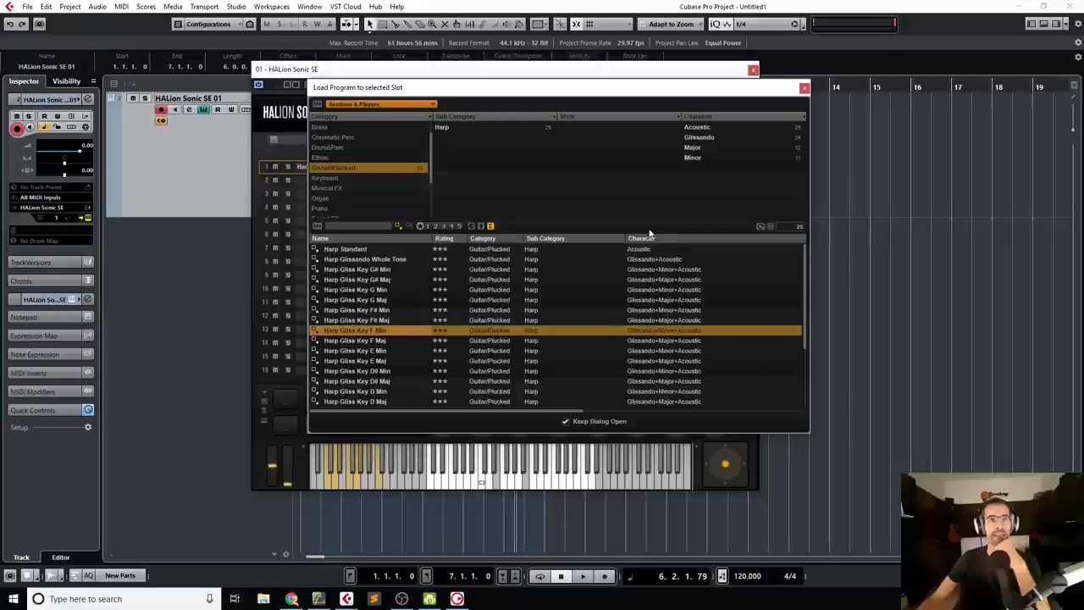
{"action": "left_click", "coordinate": [805, 89]}
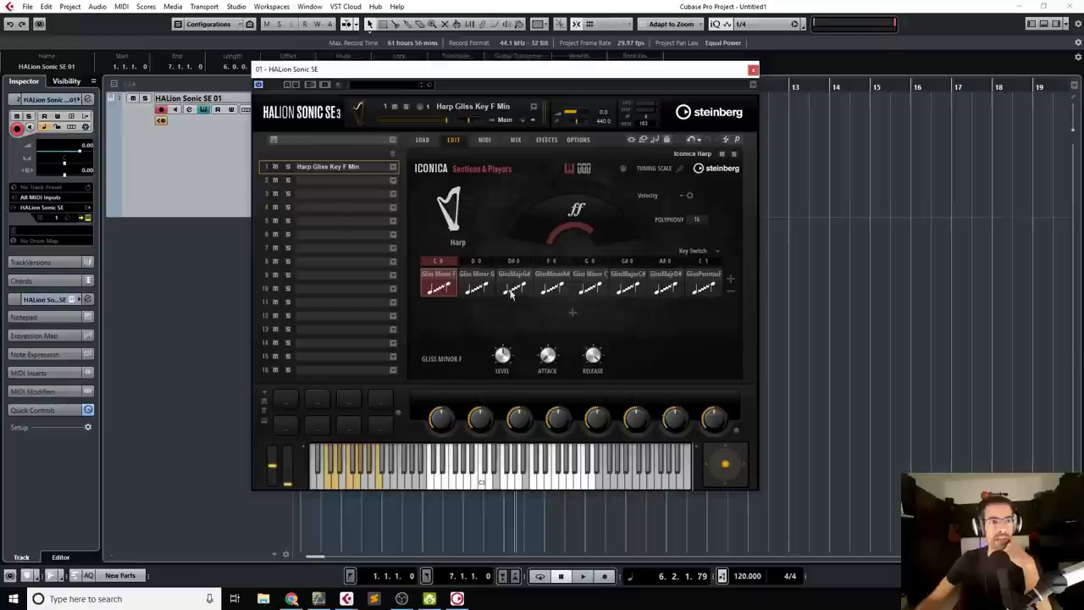
- Examine the list of harp glissando programs and the available instrument categories for slot 1
{"action": "left_click", "coordinate": [392, 168]}
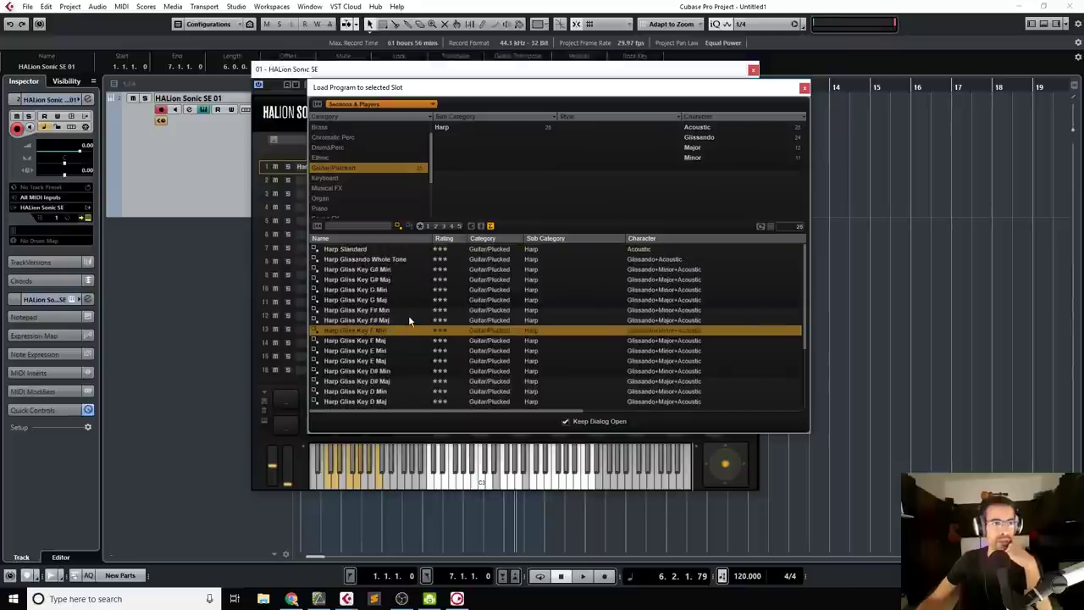
{"action": "scroll", "coordinate": [398, 288], "scroll_direction": "down", "scroll_amount": 3}
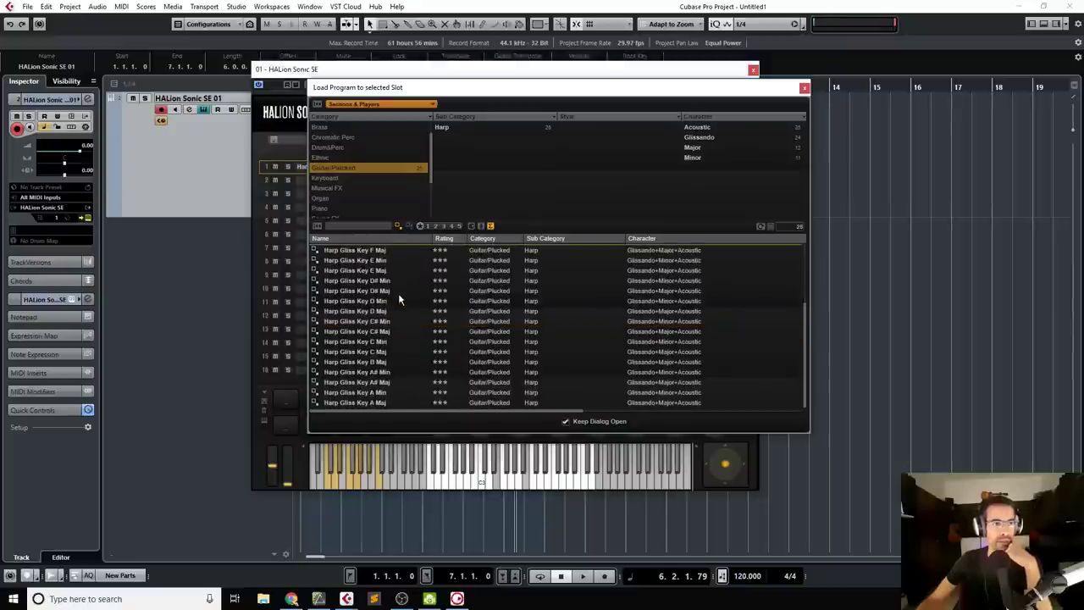
{"action": "scroll", "coordinate": [402, 326], "scroll_direction": "up", "scroll_amount": 3}
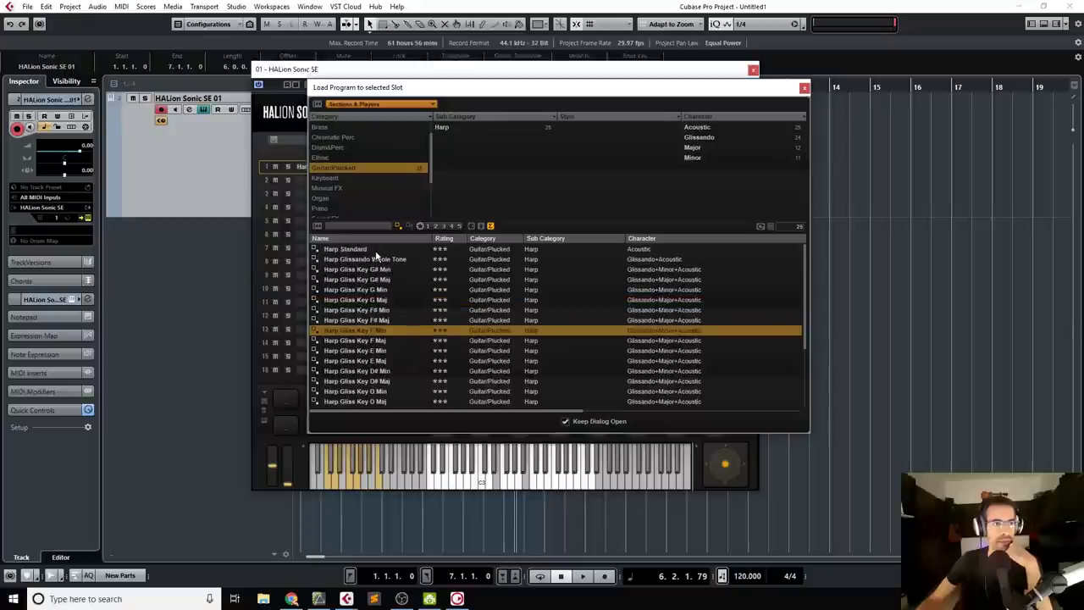
{"action": "left_click", "coordinate": [258, 140]}
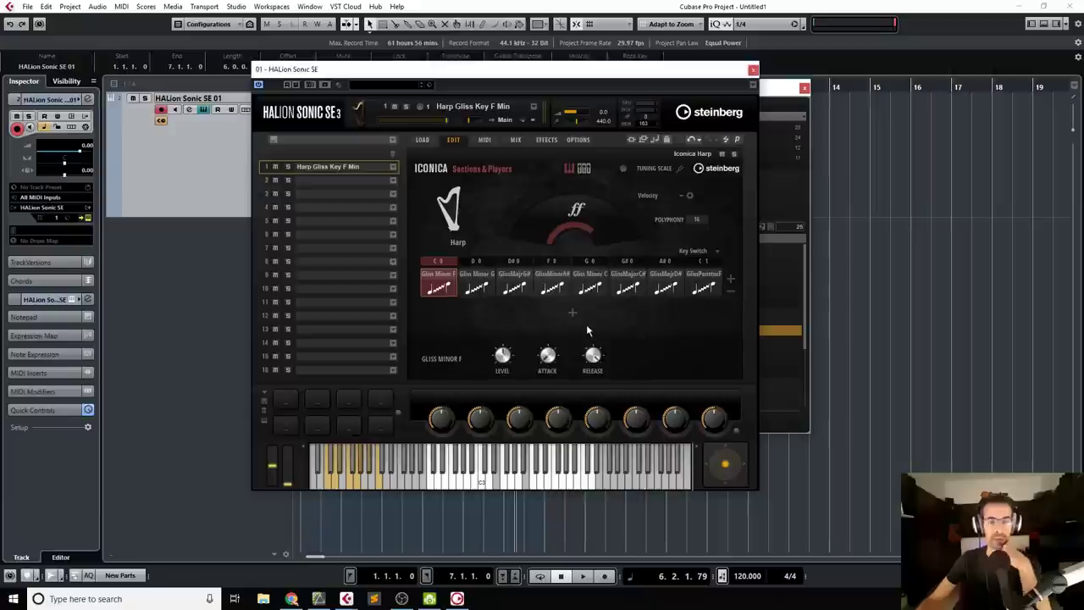
{"action": "left_click", "coordinate": [392, 167]}
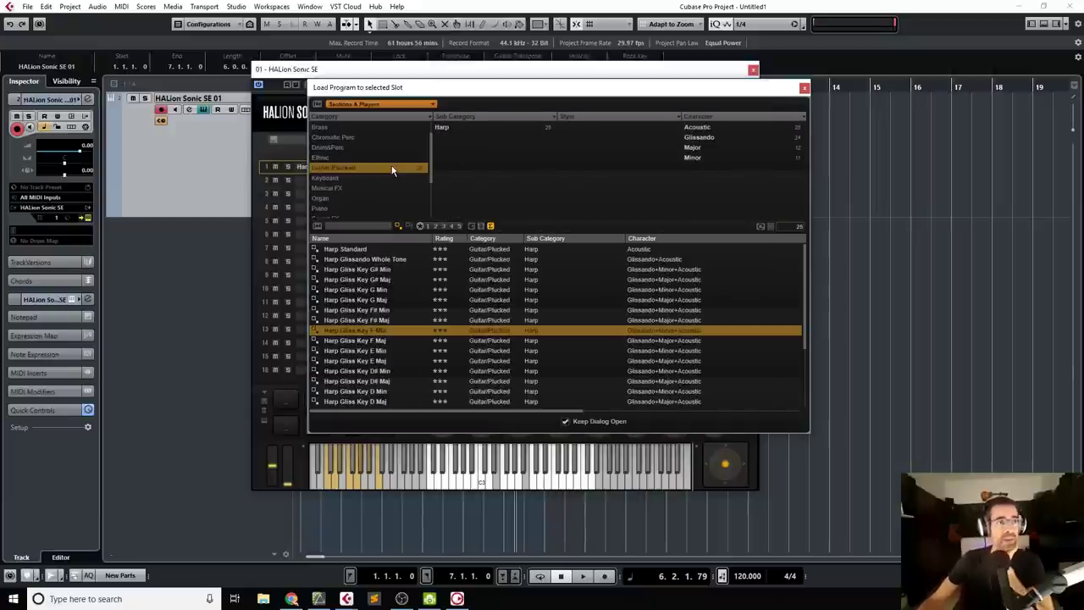
{"action": "scroll", "coordinate": [395, 170], "scroll_direction": "down", "scroll_amount": 2}
{"action": "scroll", "coordinate": [394, 174], "scroll_direction": "up", "scroll_amount": 3}
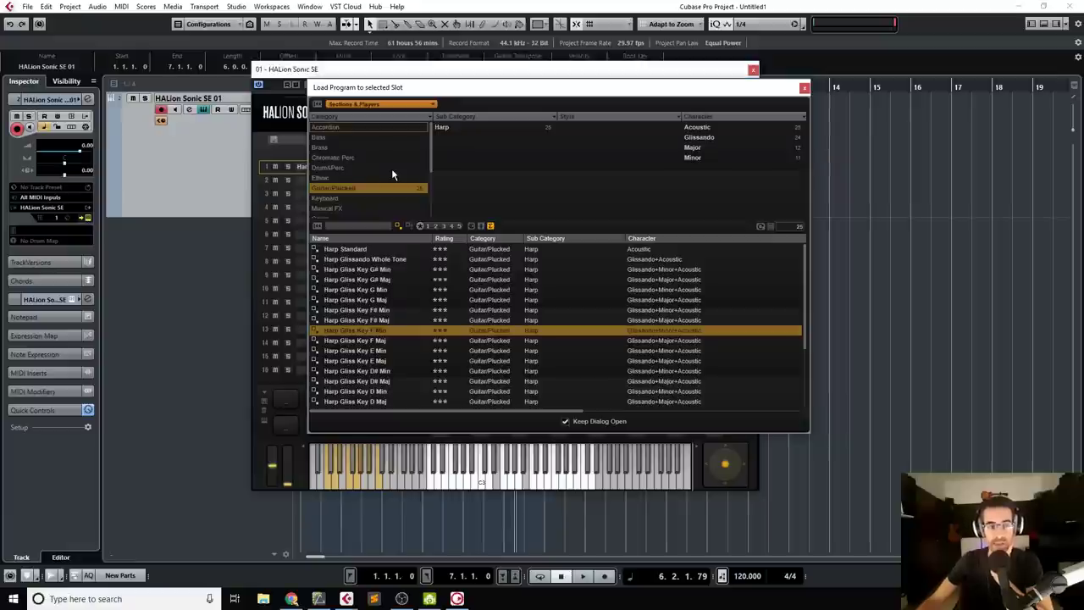
{"action": "scroll", "coordinate": [391, 174], "scroll_direction": "down", "scroll_amount": 5}
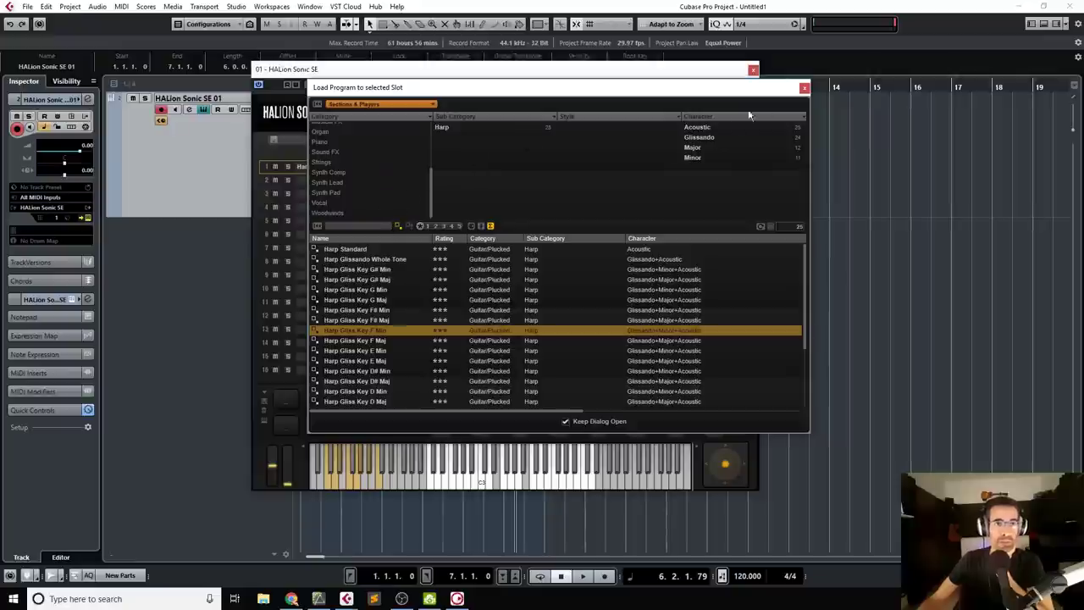
{"action": "left_click", "coordinate": [804, 88]}
- Load the Celesta program from the Keyboard category into slot 1
{"action": "left_click", "coordinate": [392, 166]}
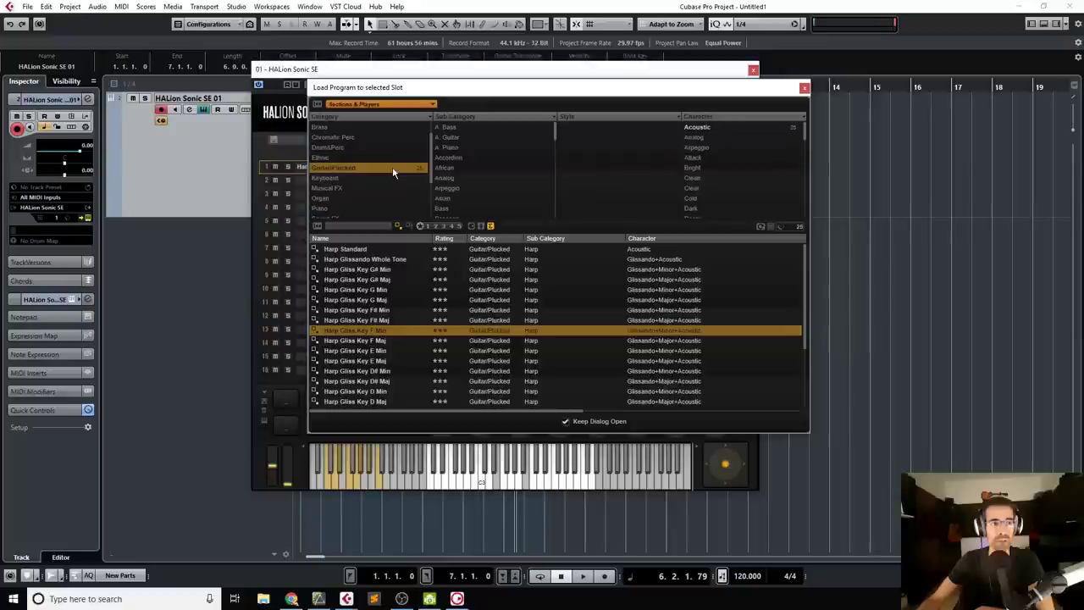
{"action": "left_click", "coordinate": [395, 168]}
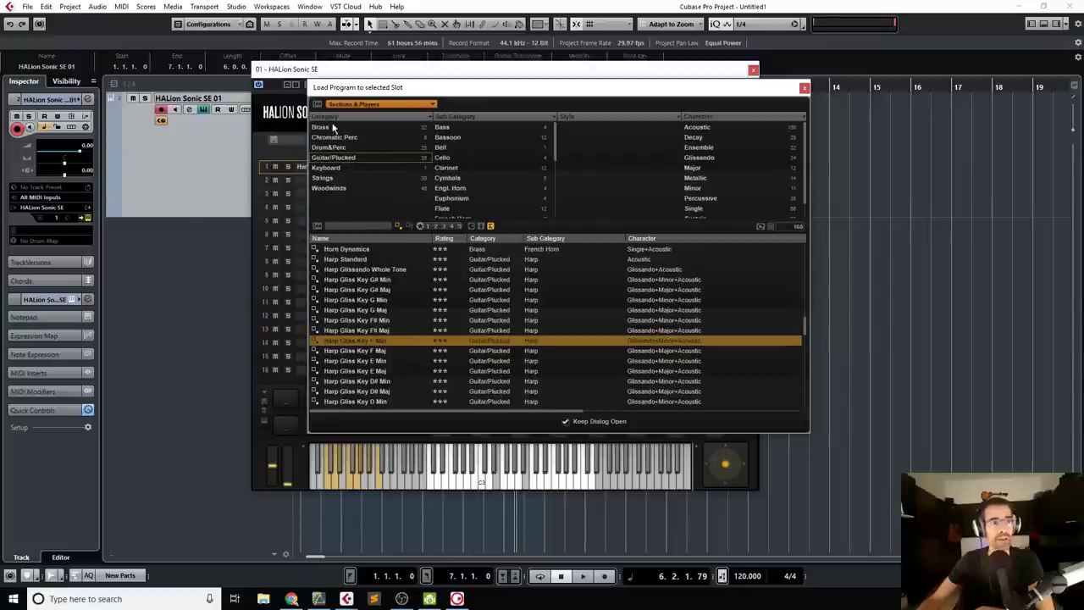
{"action": "left_click", "coordinate": [326, 168]}
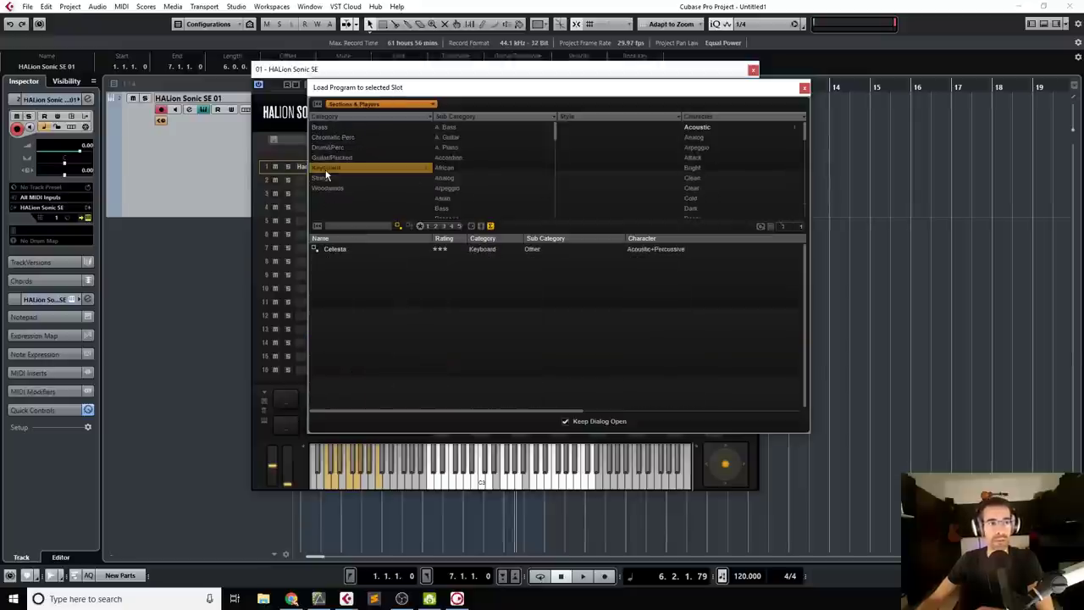
{"action": "left_click", "coordinate": [334, 251]}
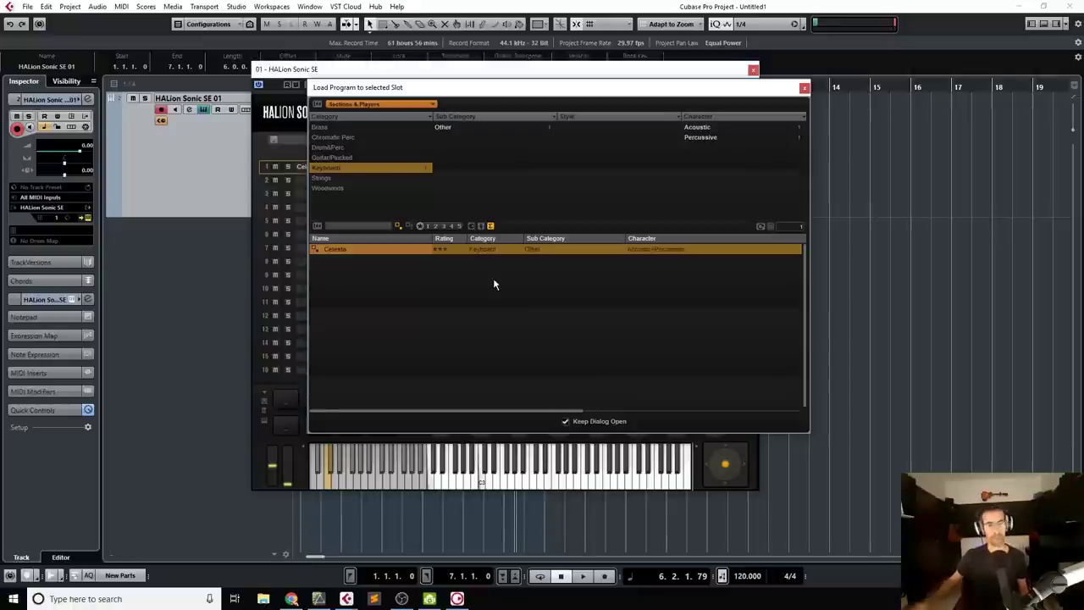
- Load Snare 1 from the Drum&Perc category into slot 1, then replace it with Snare 2
{"action": "left_click", "coordinate": [340, 167]}
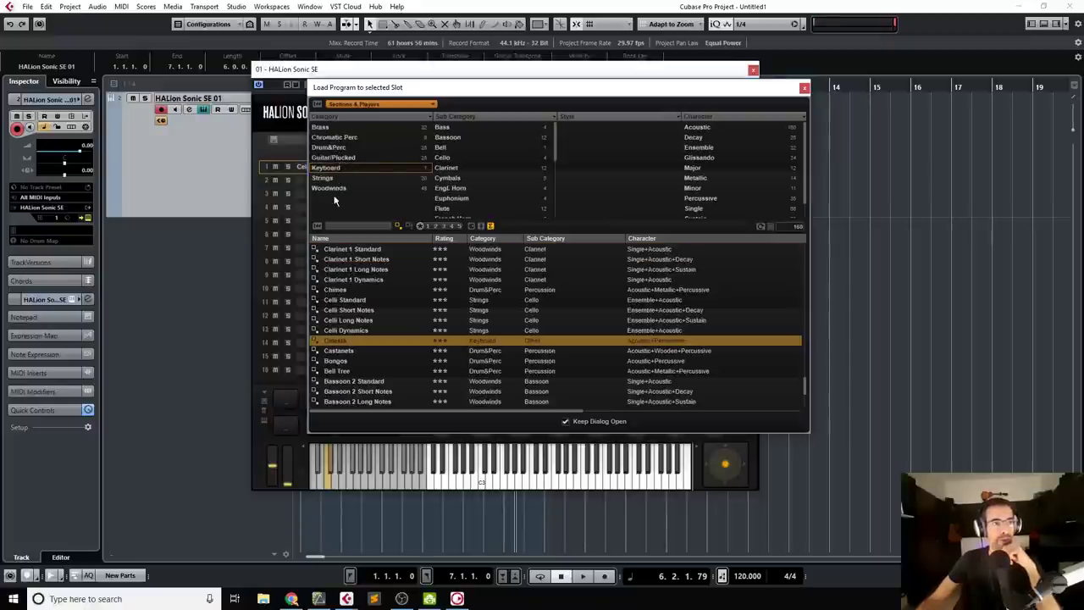
{"action": "left_click", "coordinate": [333, 147]}
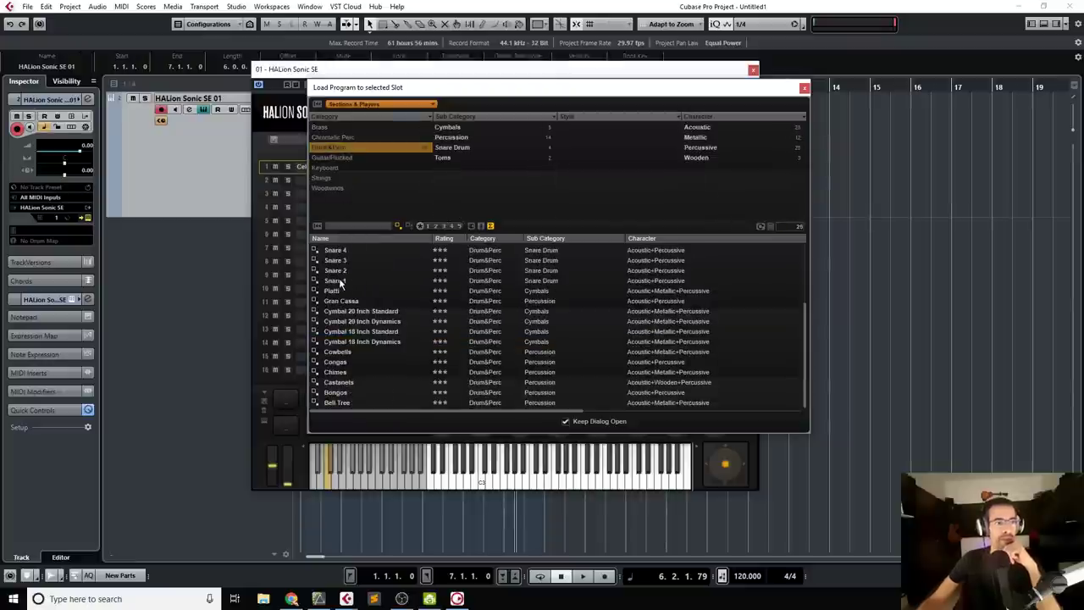
{"action": "left_click", "coordinate": [339, 281]}
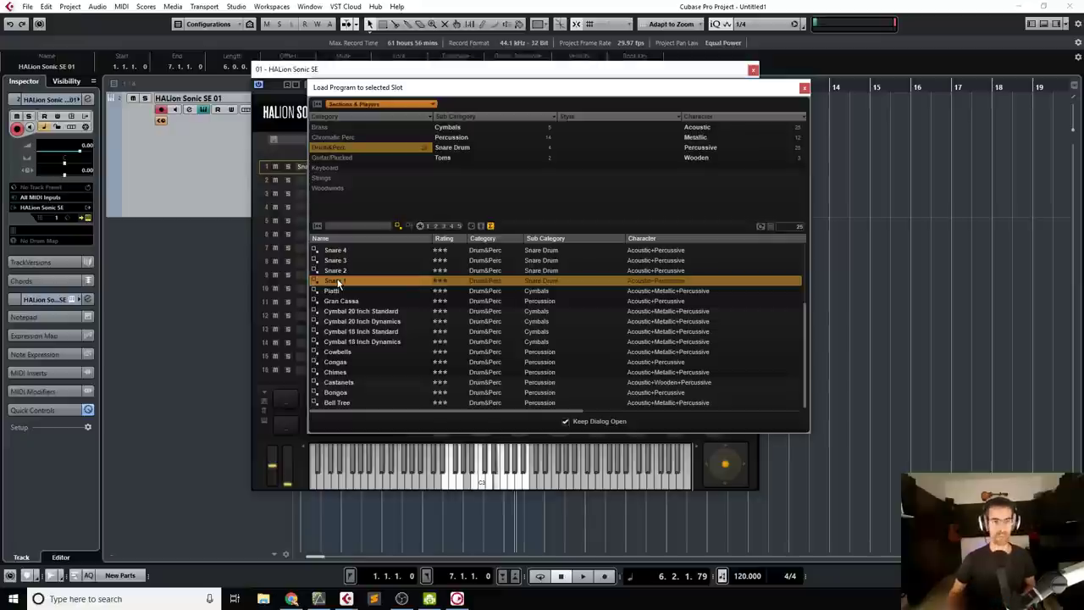
{"action": "double_click", "coordinate": [347, 271]}
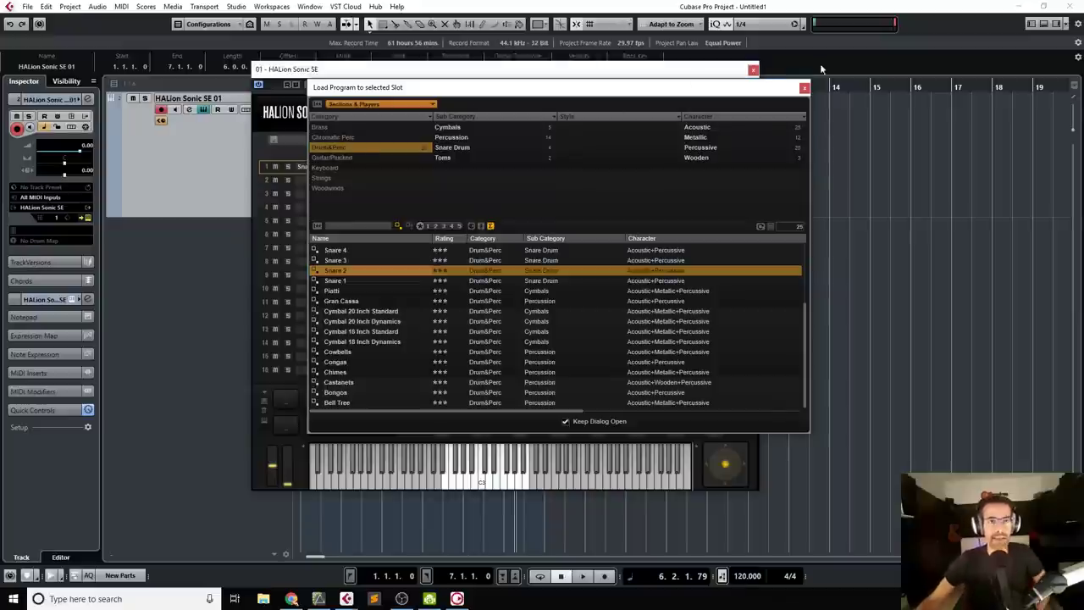
{"action": "left_click", "coordinate": [803, 87]}
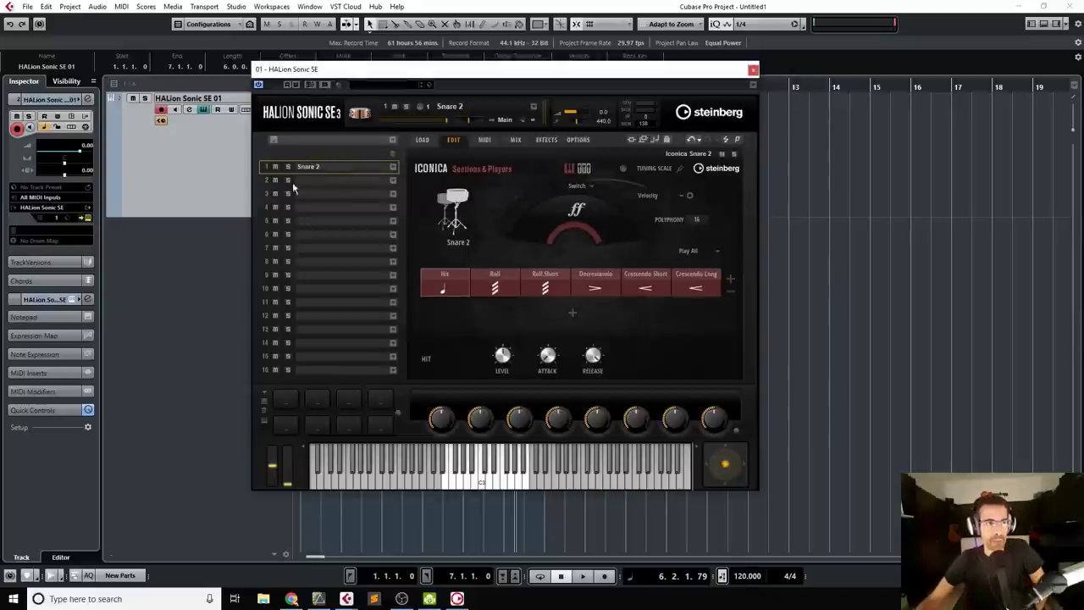
- Replace the program in slot 1 with Snare 1 and bring its articulation page back into view
{"action": "left_click", "coordinate": [392, 167]}
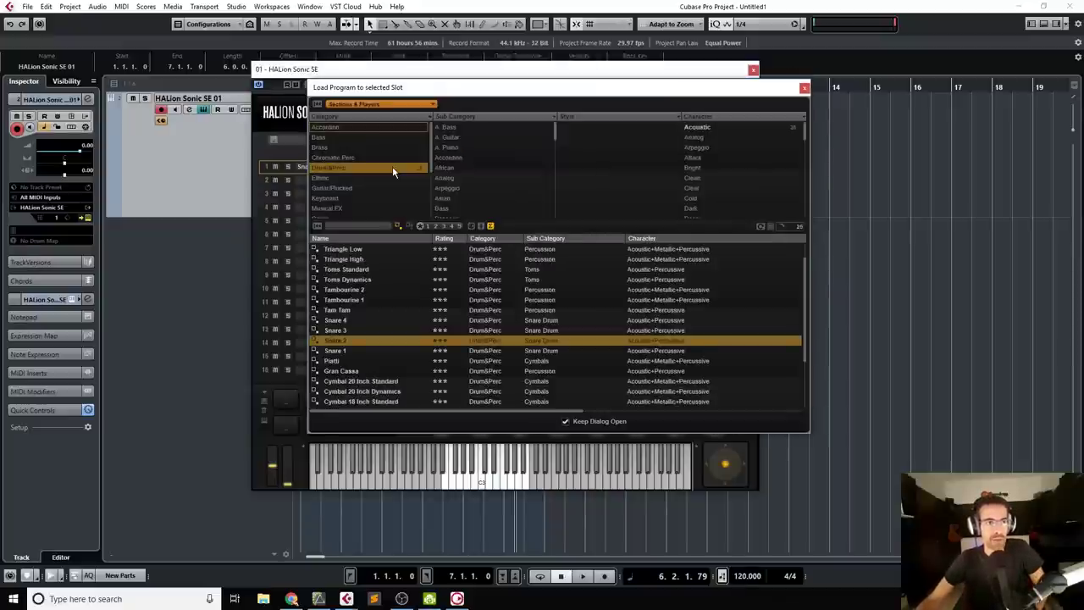
{"action": "double_click", "coordinate": [344, 349]}
{"action": "left_click", "coordinate": [298, 143]}
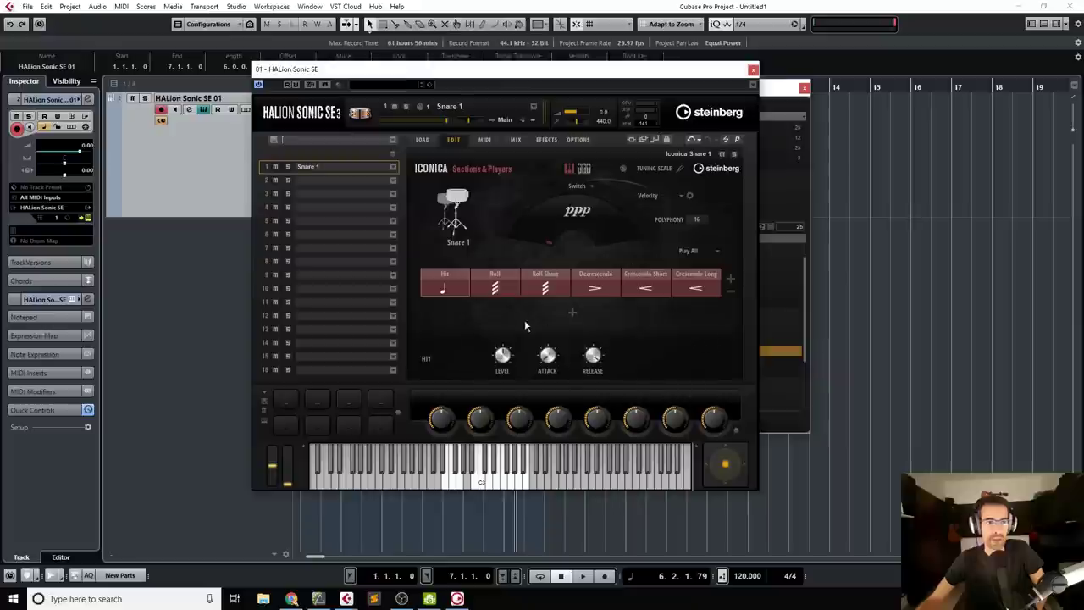
- Show the settings of Snare 1's Roll articulation, keep Roll assigned, and audition notes at both ends of its playable range
{"action": "left_click", "coordinate": [496, 280]}
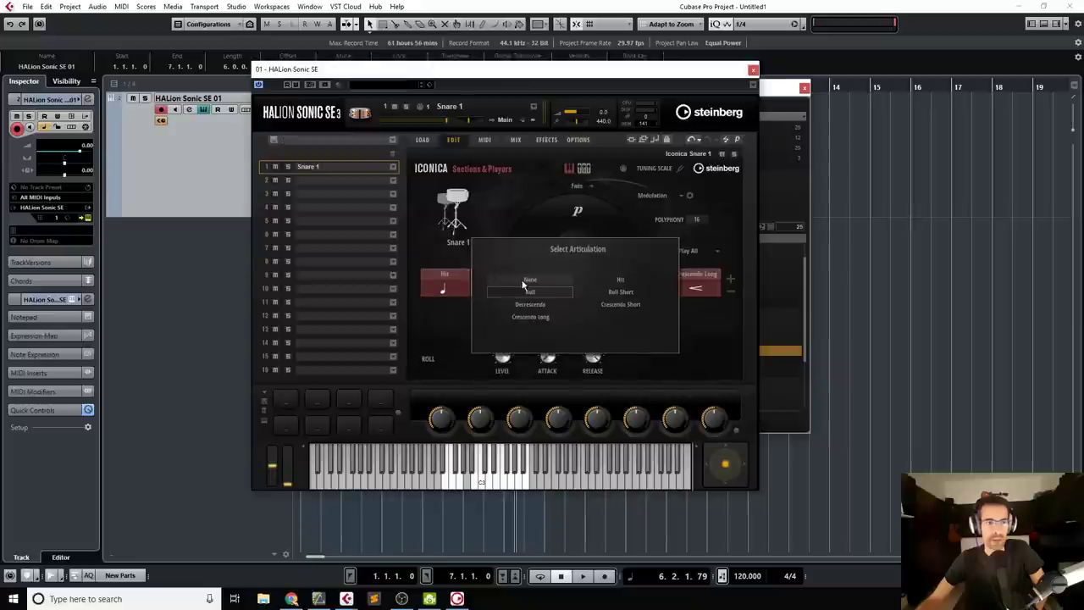
{"action": "left_click", "coordinate": [524, 290]}
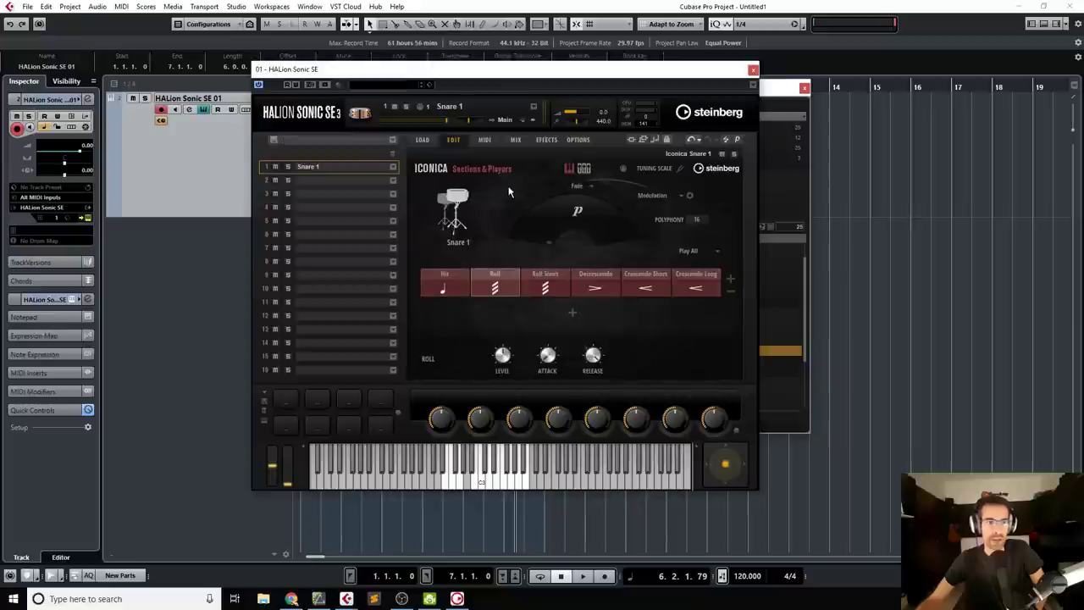
{"action": "left_click", "coordinate": [446, 485]}
{"action": "left_click", "coordinate": [523, 484]}
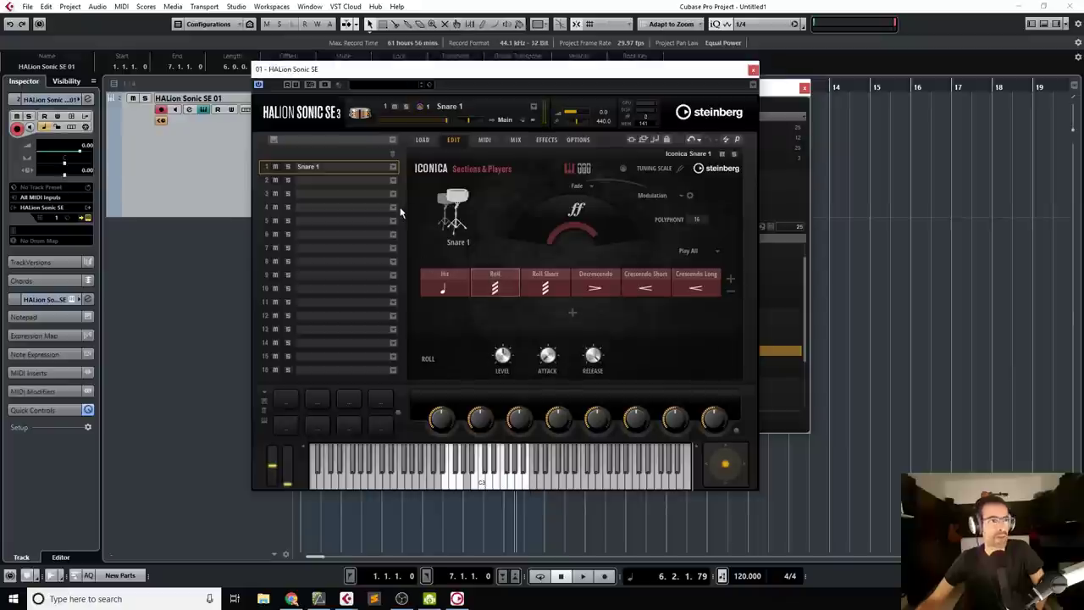
- Load the Snare 2 program into slot 2
{"action": "left_click", "coordinate": [264, 181]}
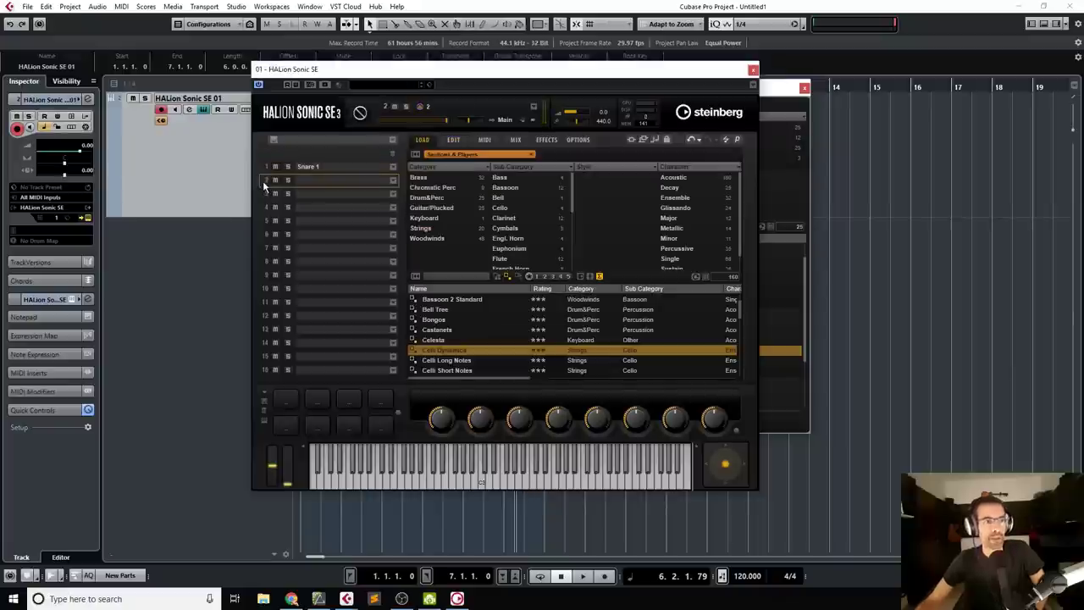
{"action": "left_click", "coordinate": [381, 181]}
{"action": "left_click", "coordinate": [364, 330]}
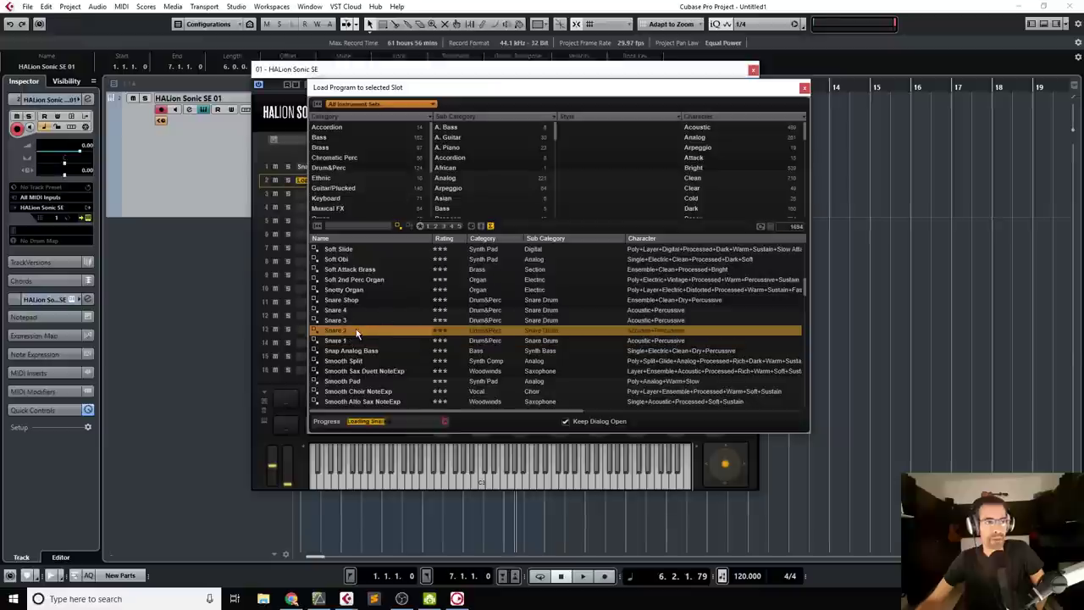
{"action": "left_click", "coordinate": [414, 166]}
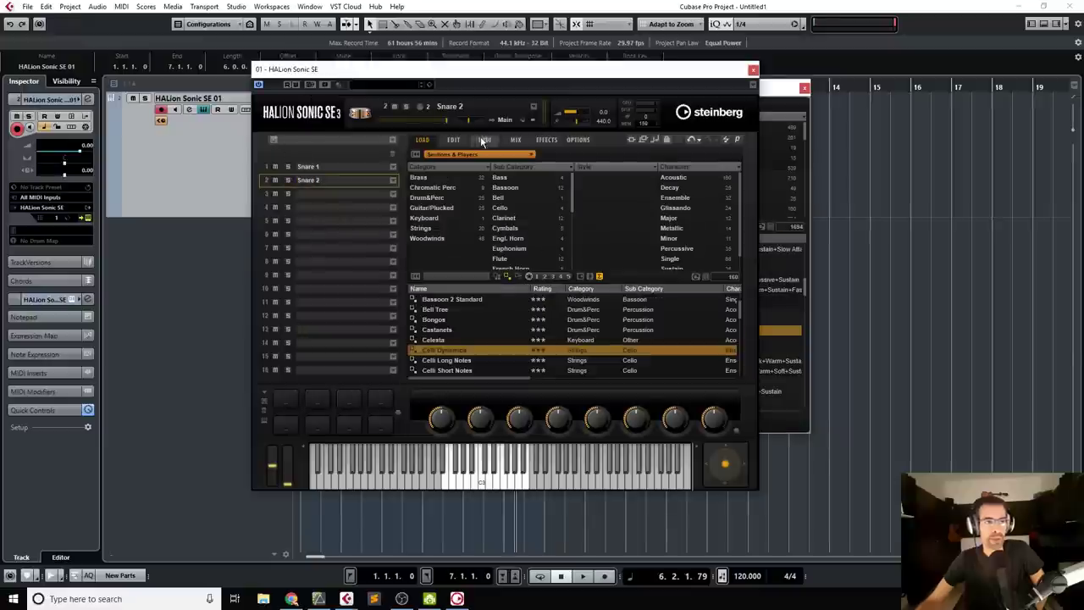
- Set slot 2's MIDI channel to 1 so Snare 2 shares Snare 1's channel, and return to the program browser
{"action": "left_click", "coordinate": [483, 139]}
{"action": "left_click", "coordinate": [425, 181]}
{"action": "left_click", "coordinate": [430, 192]}
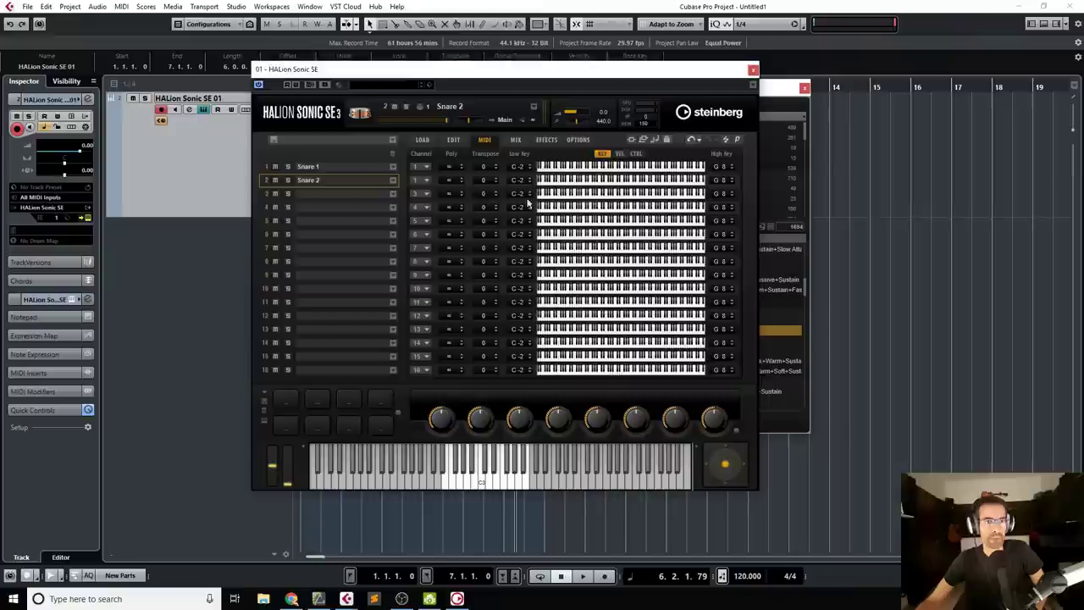
{"action": "left_click", "coordinate": [420, 139]}
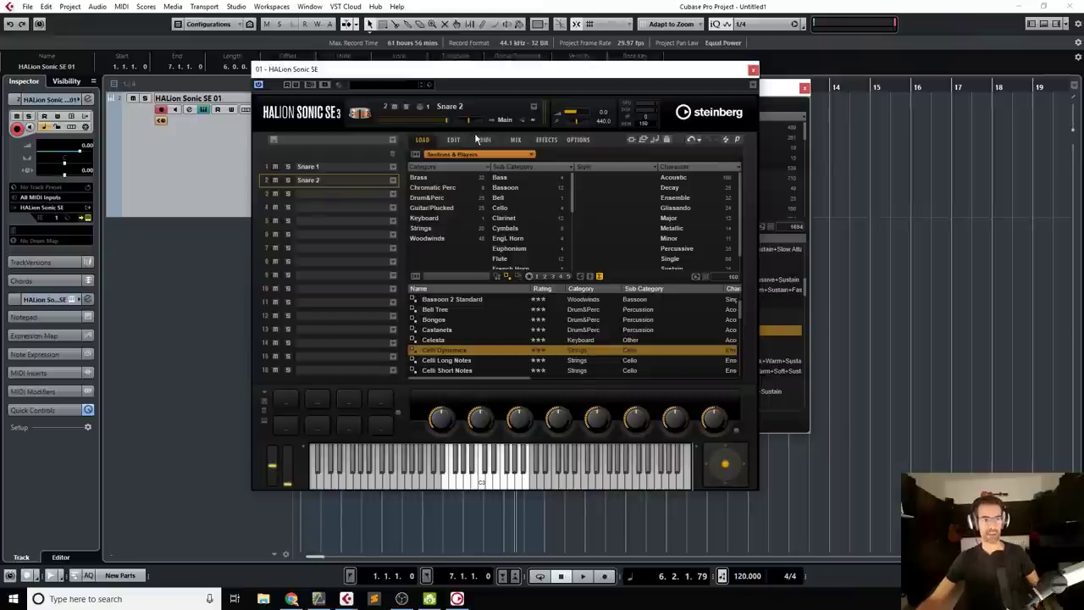
- Show Snare 2's articulation page, and load the Snare 3 program into slot 3
{"action": "left_click", "coordinate": [454, 142]}
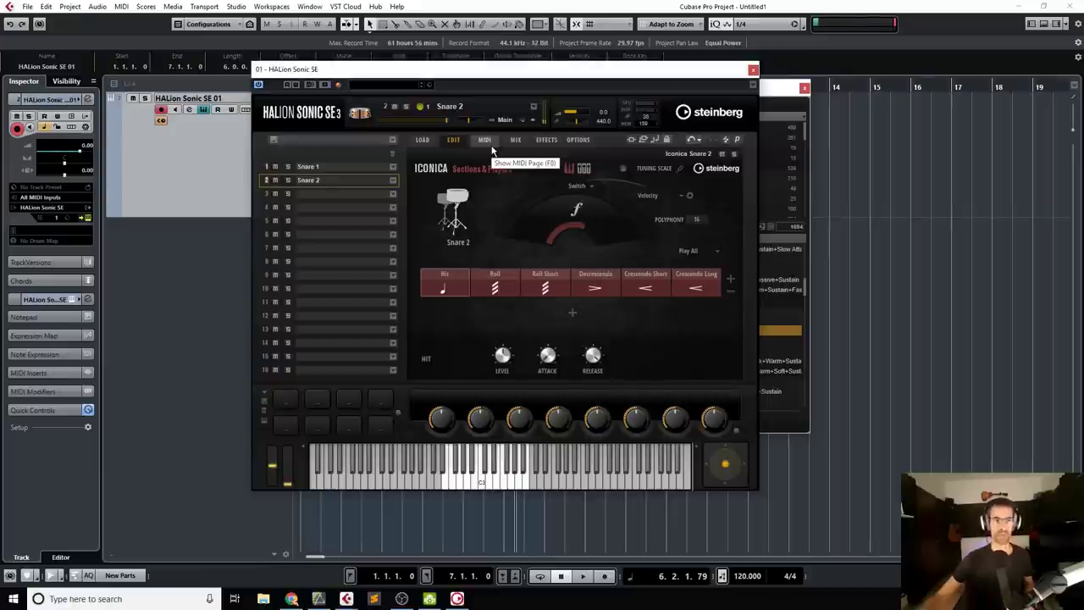
{"action": "left_click", "coordinate": [270, 194]}
{"action": "left_click", "coordinate": [392, 194]}
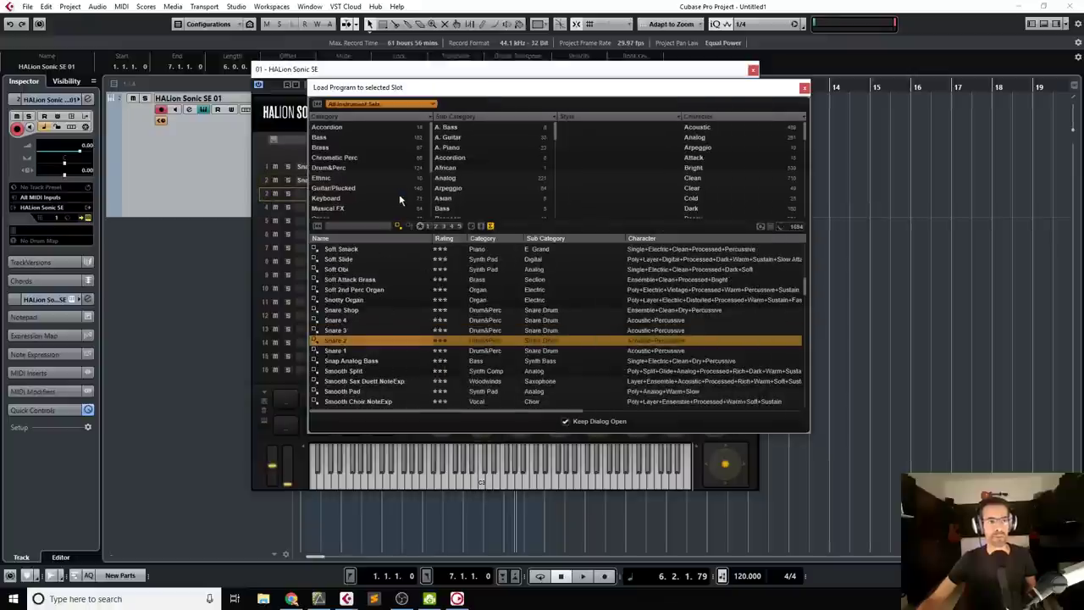
{"action": "left_click", "coordinate": [345, 330]}
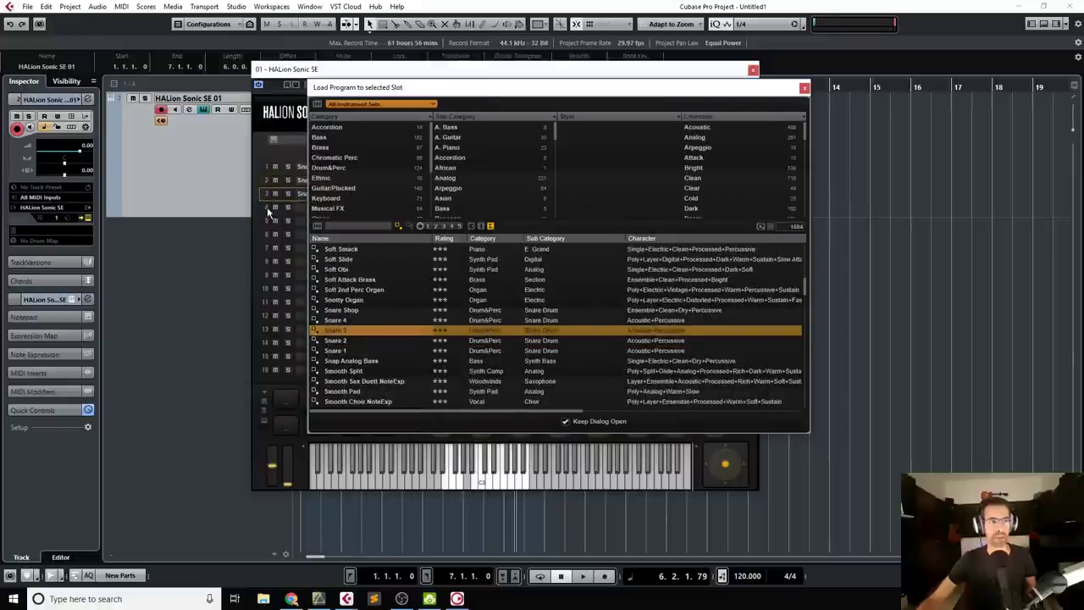
- Load the Snare 4 program into slot 4
{"action": "left_click", "coordinate": [268, 212]}
{"action": "left_click", "coordinate": [392, 210]}
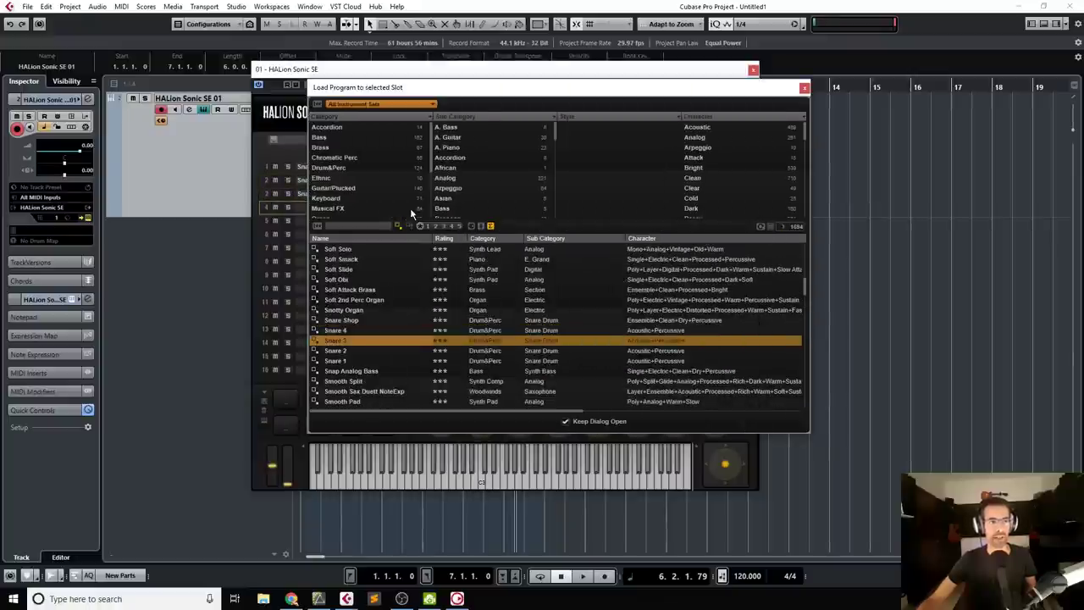
{"action": "left_click", "coordinate": [347, 330]}
{"action": "left_click", "coordinate": [264, 238]}
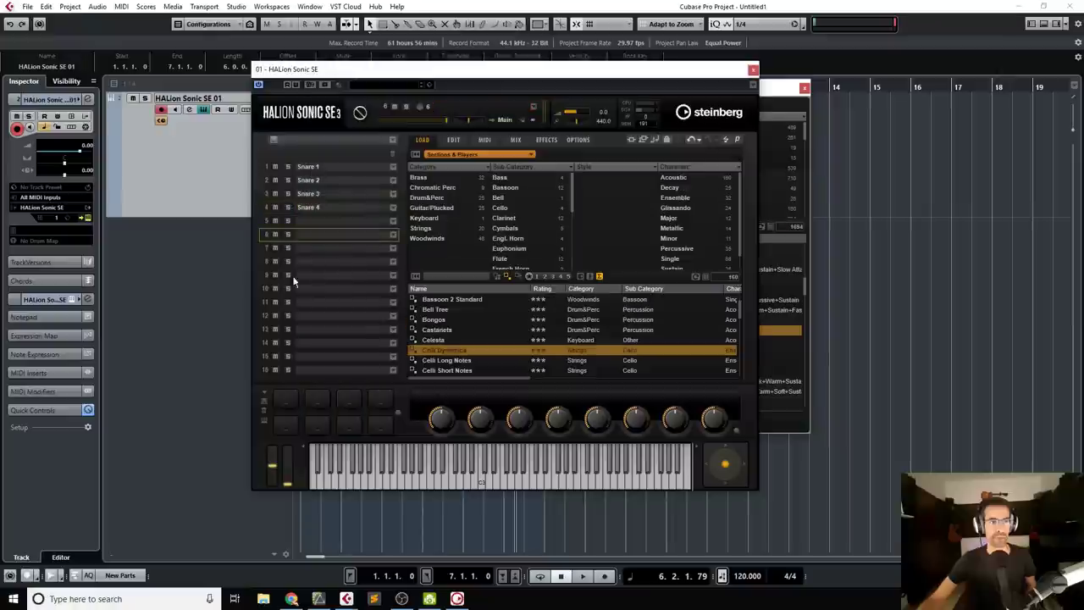
- Set the MIDI channels of Snare 3 and Snare 4 to 1 so they share the other snares' channel
{"action": "left_click", "coordinate": [483, 138]}
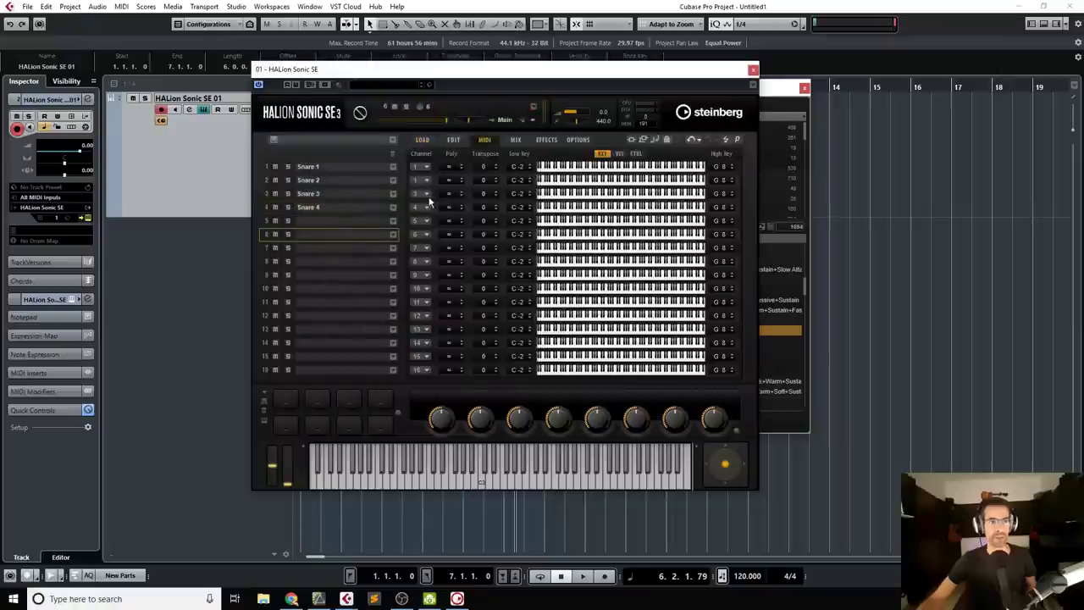
{"action": "left_click", "coordinate": [425, 195]}
{"action": "left_click", "coordinate": [436, 208]}
{"action": "left_click", "coordinate": [425, 204]}
{"action": "left_click", "coordinate": [426, 219]}
- Pan Snare 1 hard left, Snare 2 hard right, Snare 3 partly left and Snare 4 slightly right
{"action": "left_click", "coordinate": [518, 141]}
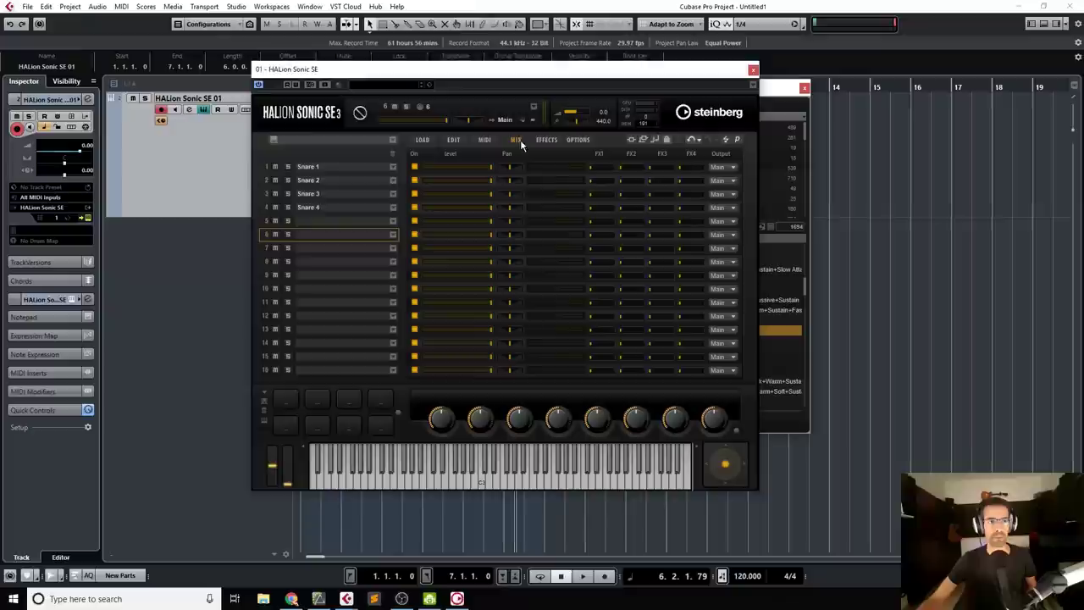
{"action": "left_click_drag", "start_coordinate": [510, 168], "coordinate": [513, 208]}
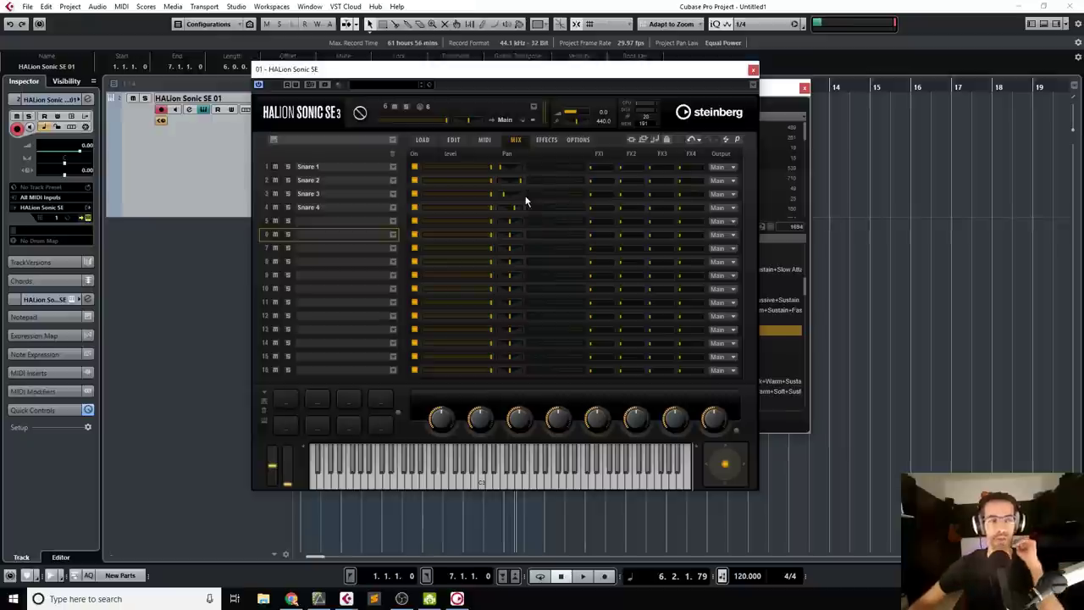
{"action": "left_click", "coordinate": [752, 70]}
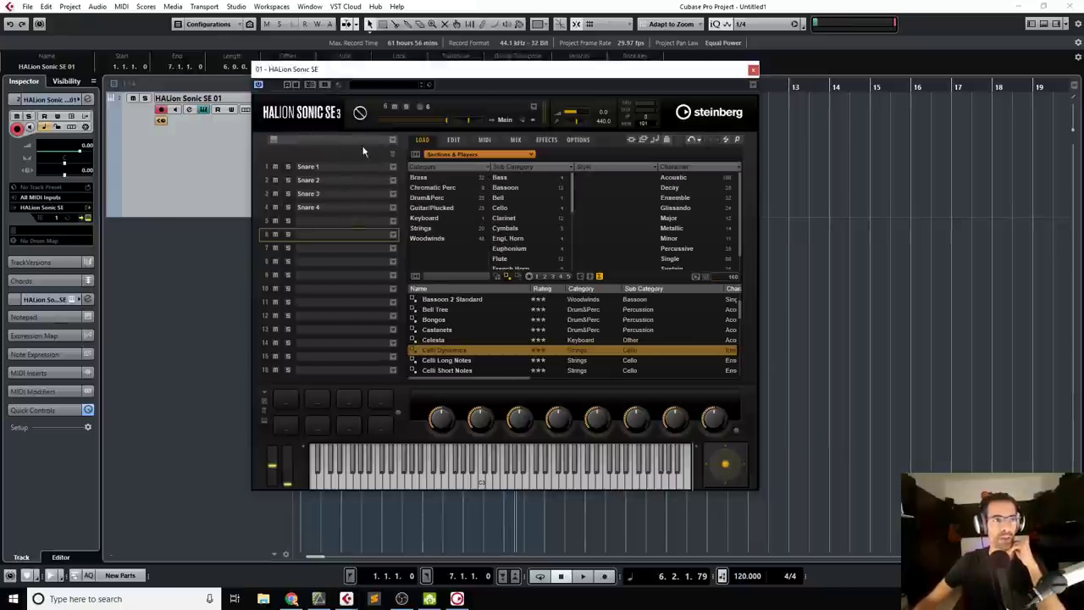
- Reset all program slots in an attempt to clear the four snares
{"action": "right_click", "coordinate": [316, 170]}
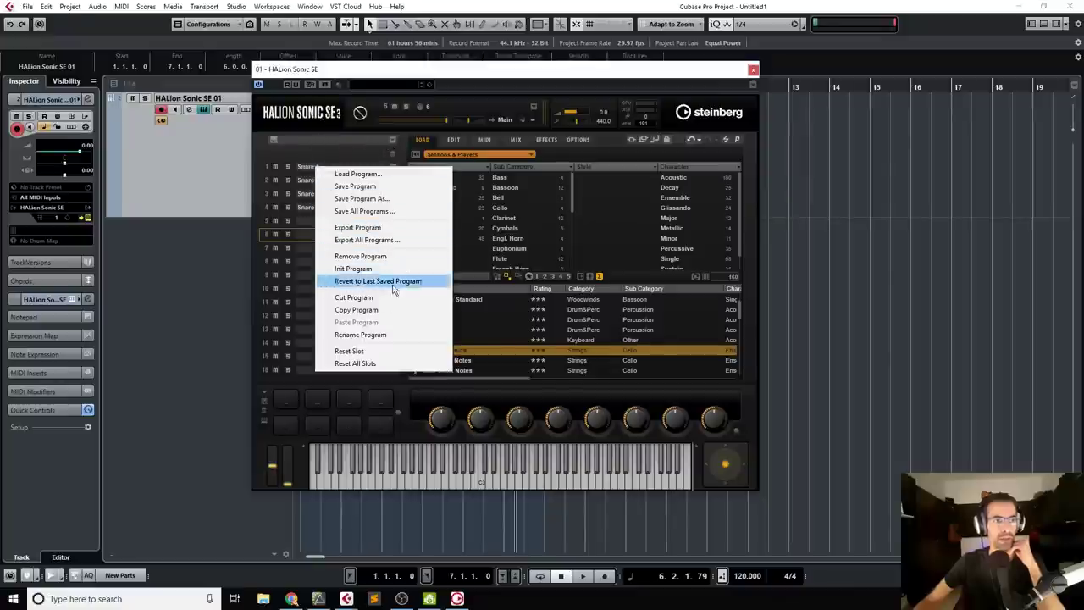
{"action": "left_click", "coordinate": [391, 367]}
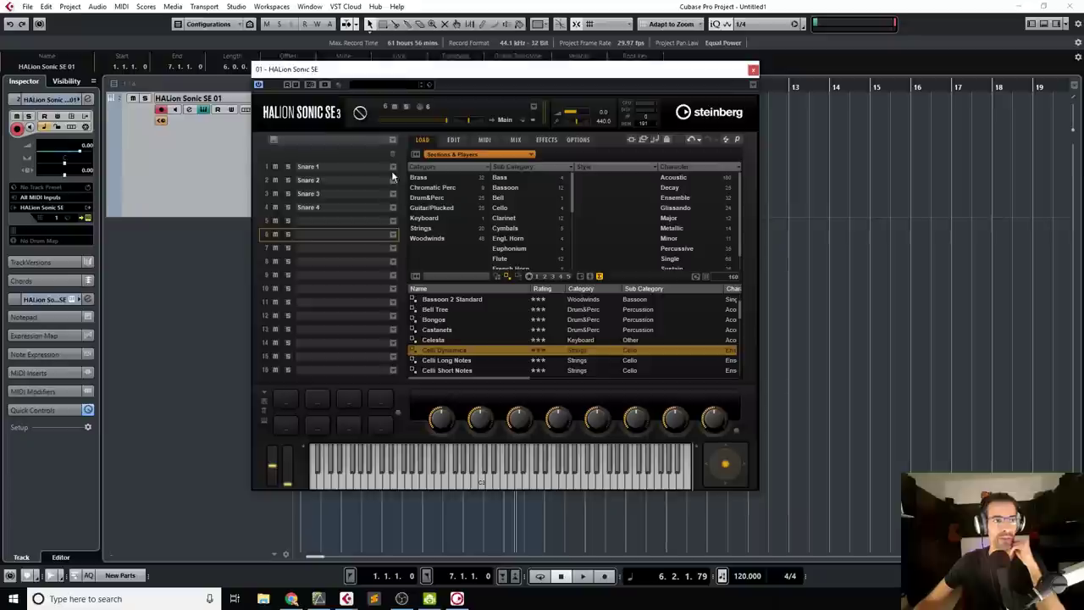
{"action": "left_click", "coordinate": [364, 166]}
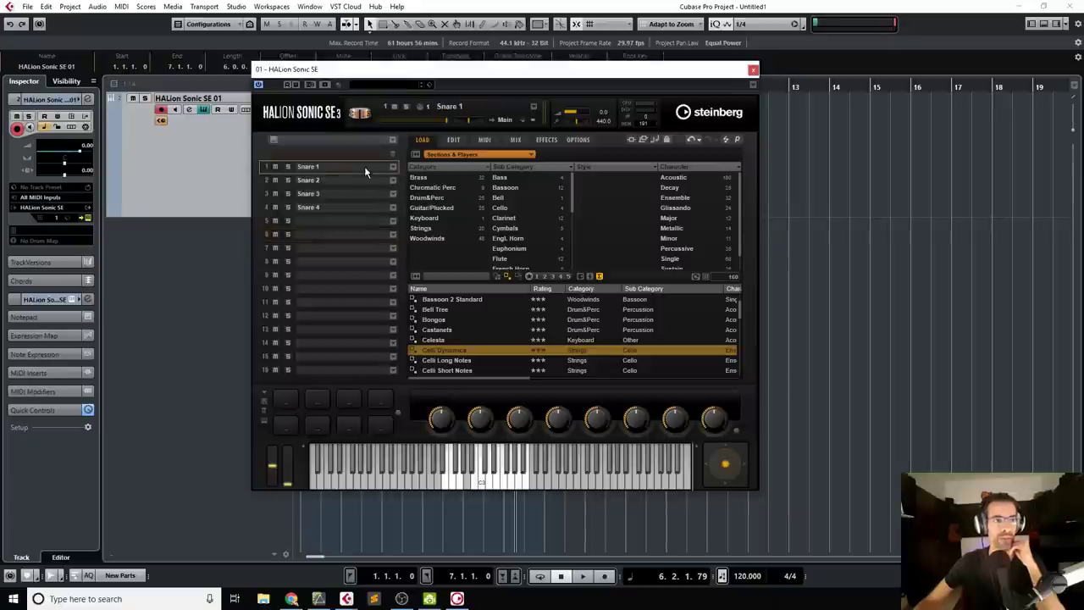
{"action": "right_click", "coordinate": [383, 166]}
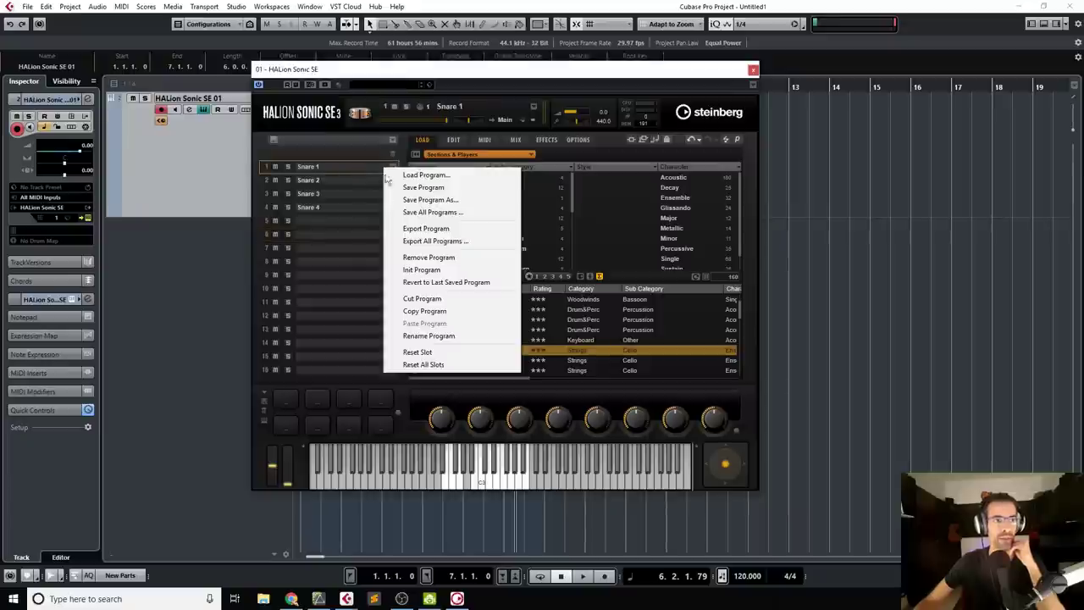
{"action": "left_click", "coordinate": [423, 365]}
{"action": "left_click", "coordinate": [393, 167]}
{"action": "left_click", "coordinate": [276, 154]}
{"action": "left_click", "coordinate": [393, 167]}
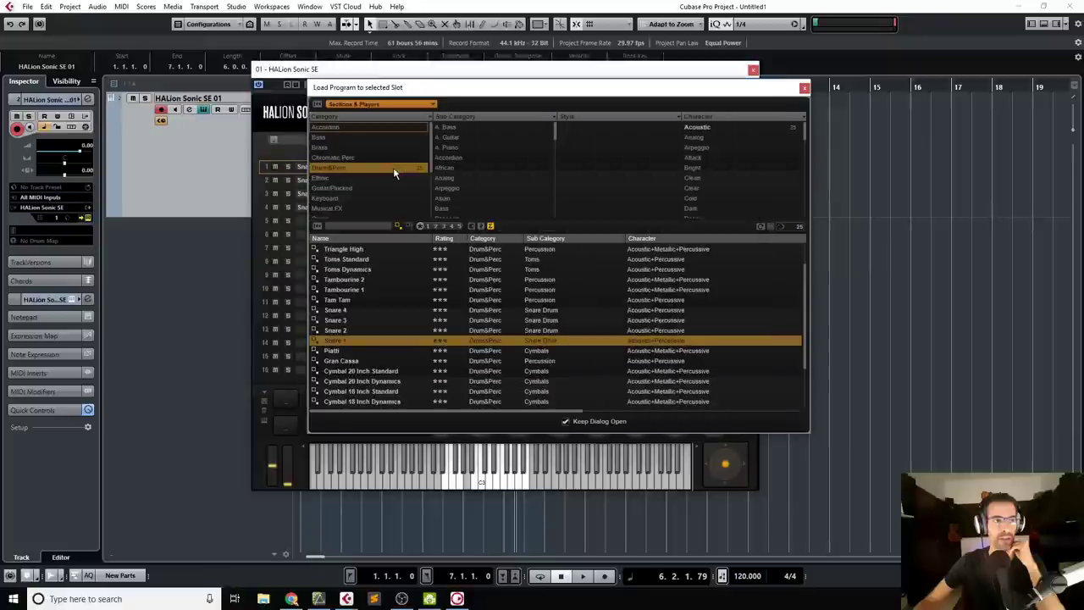
{"action": "left_click", "coordinate": [287, 136]}
{"action": "left_click", "coordinate": [393, 171]}
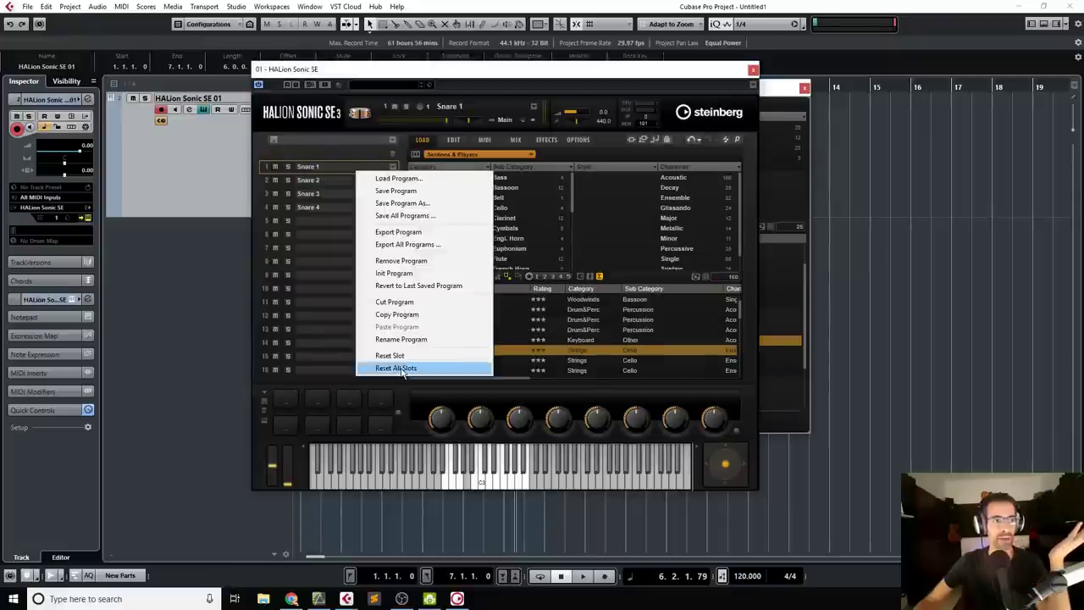
{"action": "left_click", "coordinate": [402, 370]}
{"action": "left_click", "coordinate": [393, 167]}
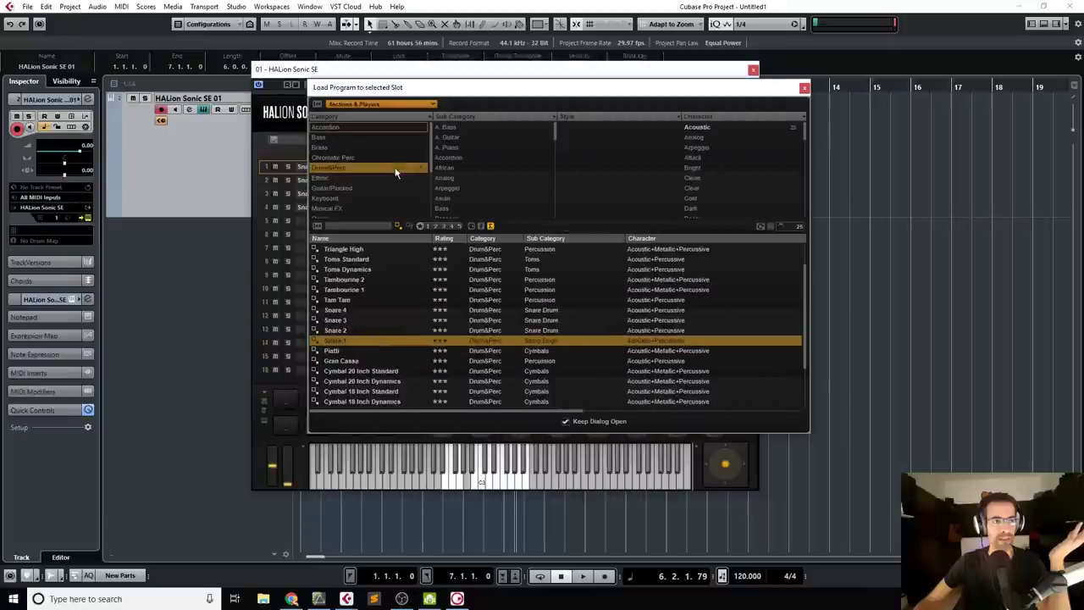
{"action": "left_click", "coordinate": [311, 171]}
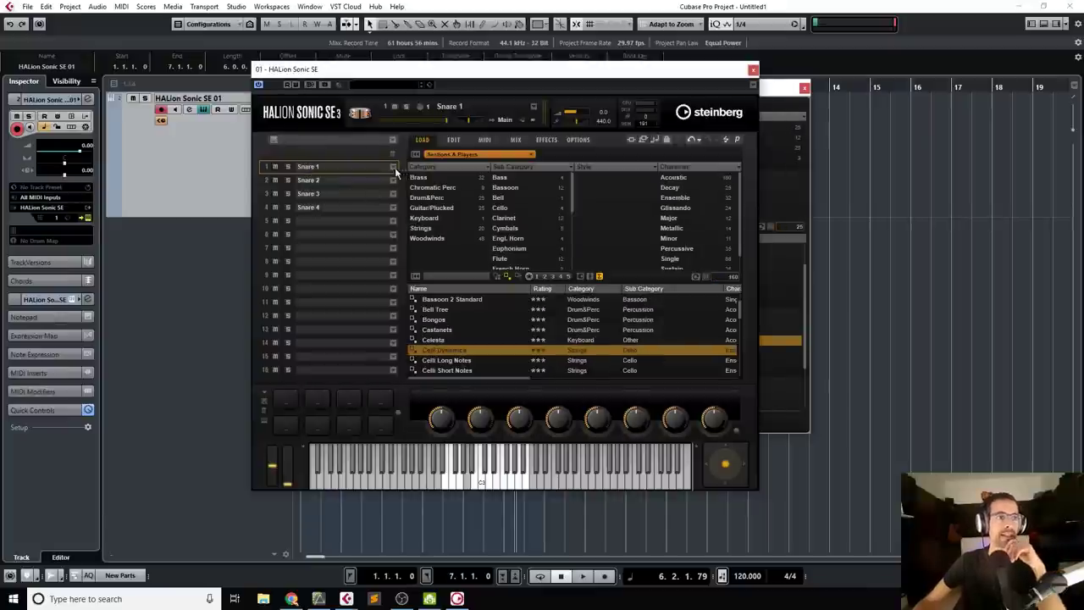
{"action": "left_click", "coordinate": [393, 209]}
{"action": "left_click", "coordinate": [275, 170]}
{"action": "left_click", "coordinate": [275, 168]}
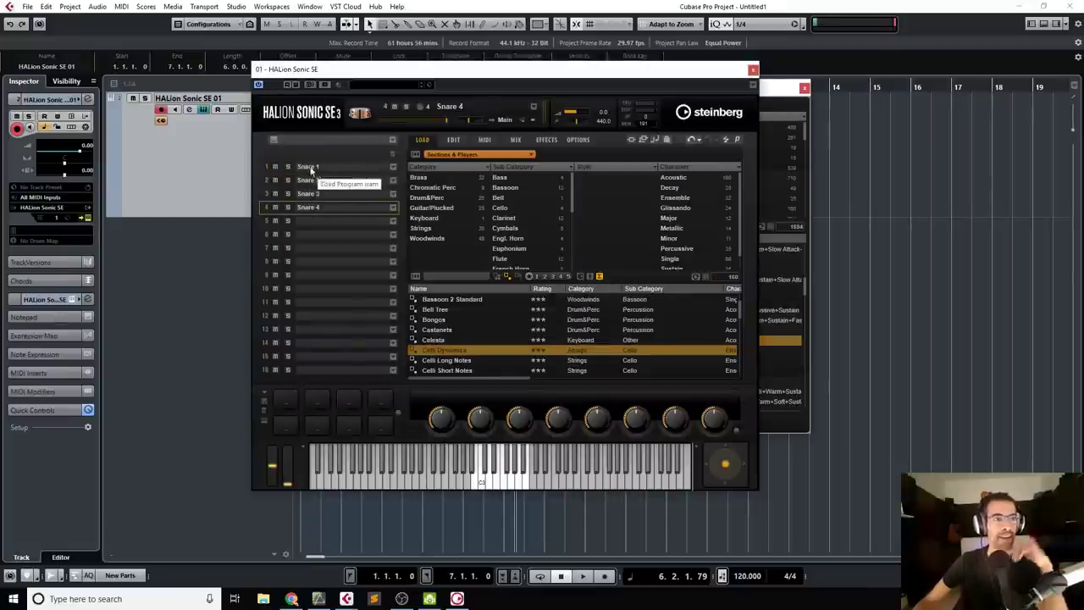
- Search the Sections & Players programs for "tim" without the Drum&Perc filter and load Timpani Standard into slot 1
{"action": "left_click", "coordinate": [353, 171]}
{"action": "left_click", "coordinate": [394, 169]}
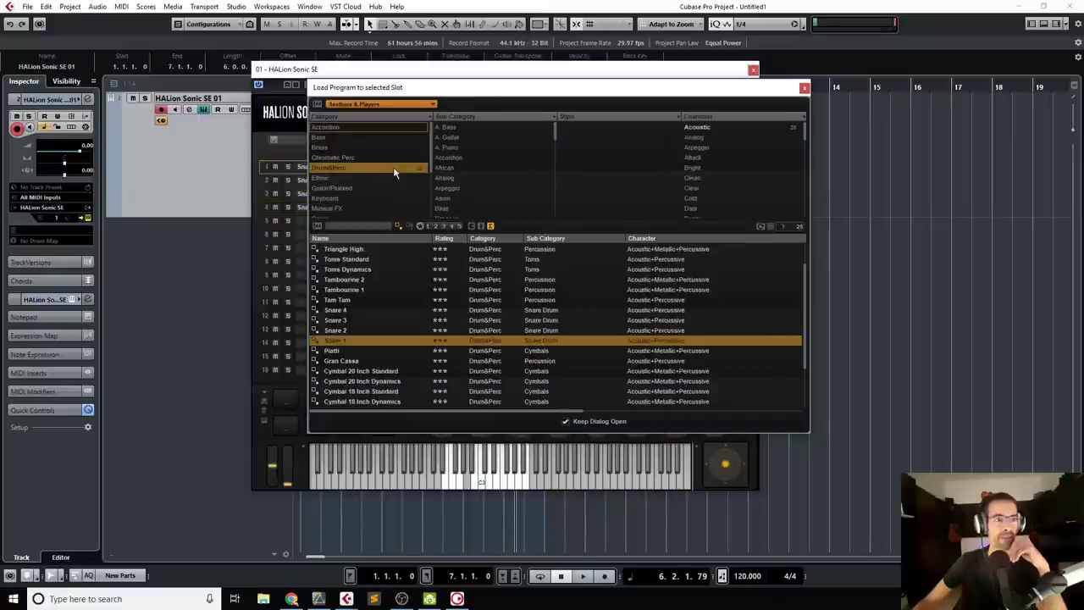
{"action": "scroll", "coordinate": [373, 300], "scroll_direction": "up", "scroll_amount": 1}
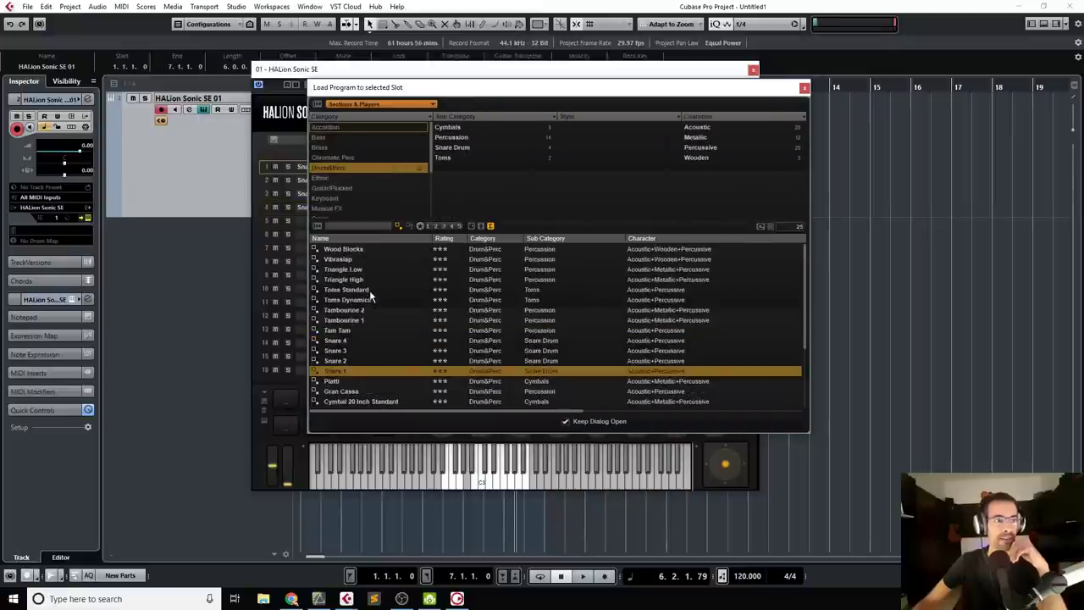
{"action": "scroll", "coordinate": [369, 301], "scroll_direction": "down", "scroll_amount": 3}
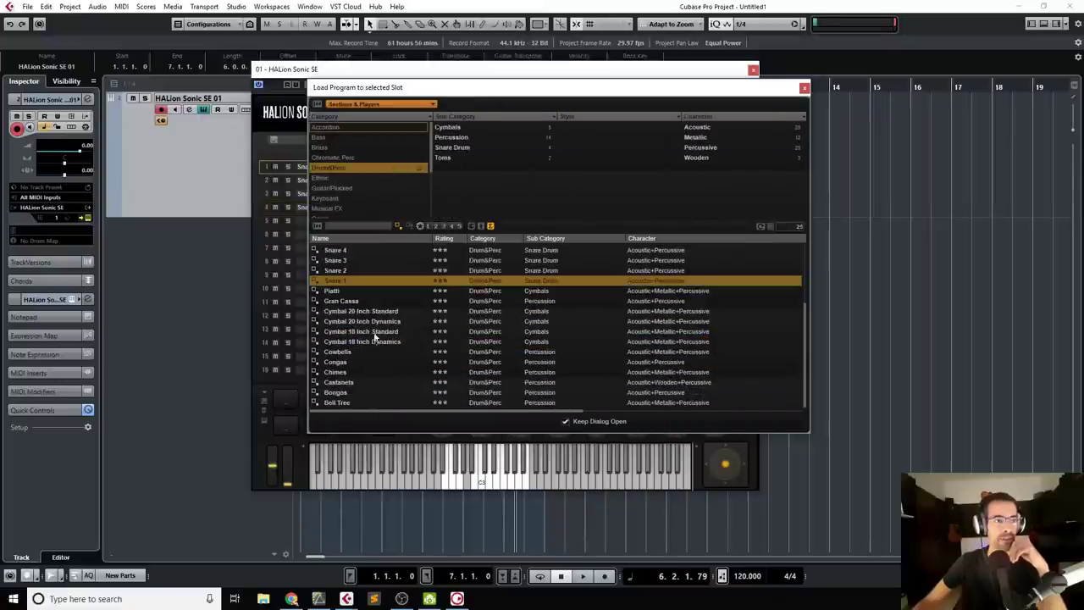
{"action": "scroll", "coordinate": [378, 392], "scroll_direction": "up", "scroll_amount": 3}
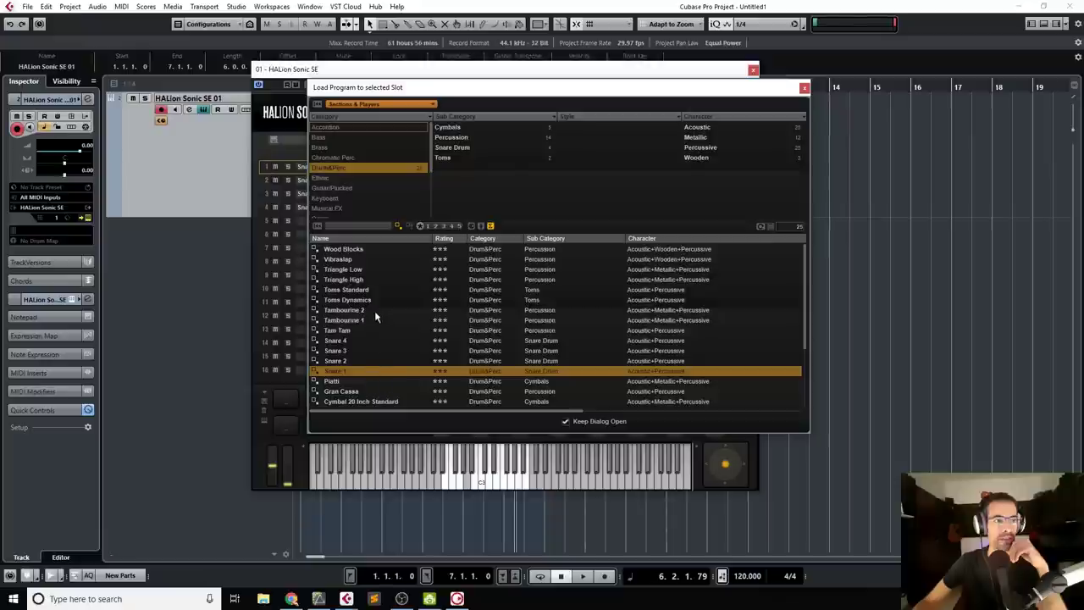
{"action": "left_click", "coordinate": [362, 225]}
{"action": "type", "text": "tim"}
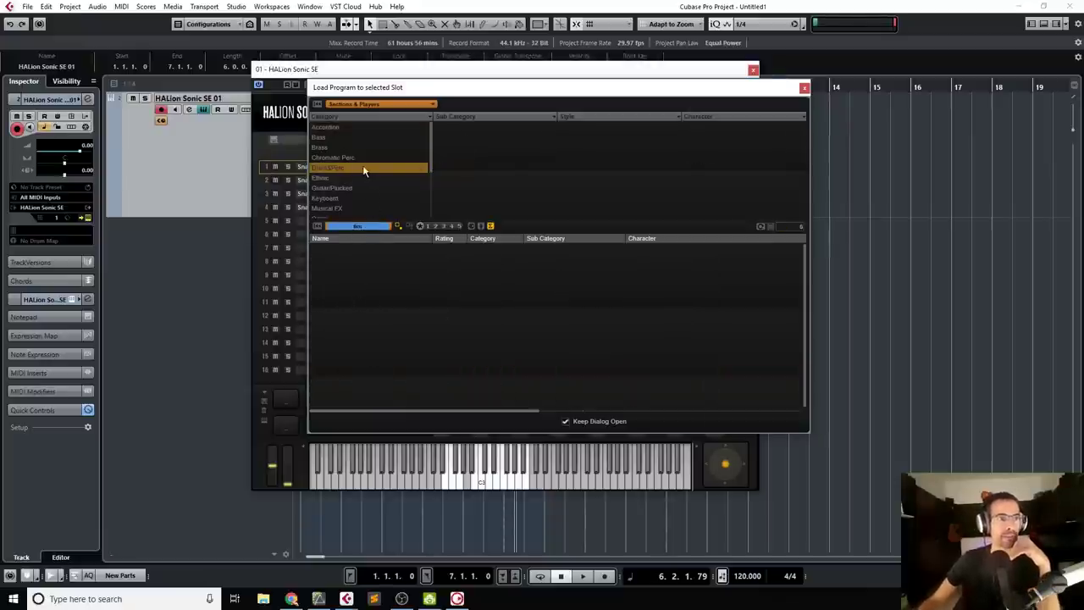
{"action": "key", "text": "Return"}
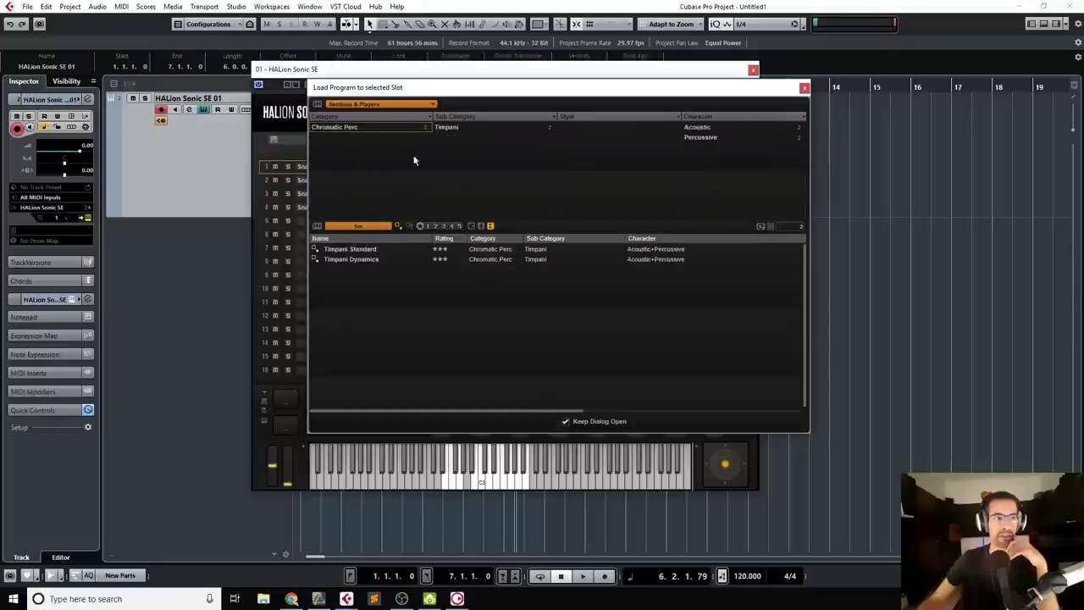
{"action": "double_click", "coordinate": [360, 257]}
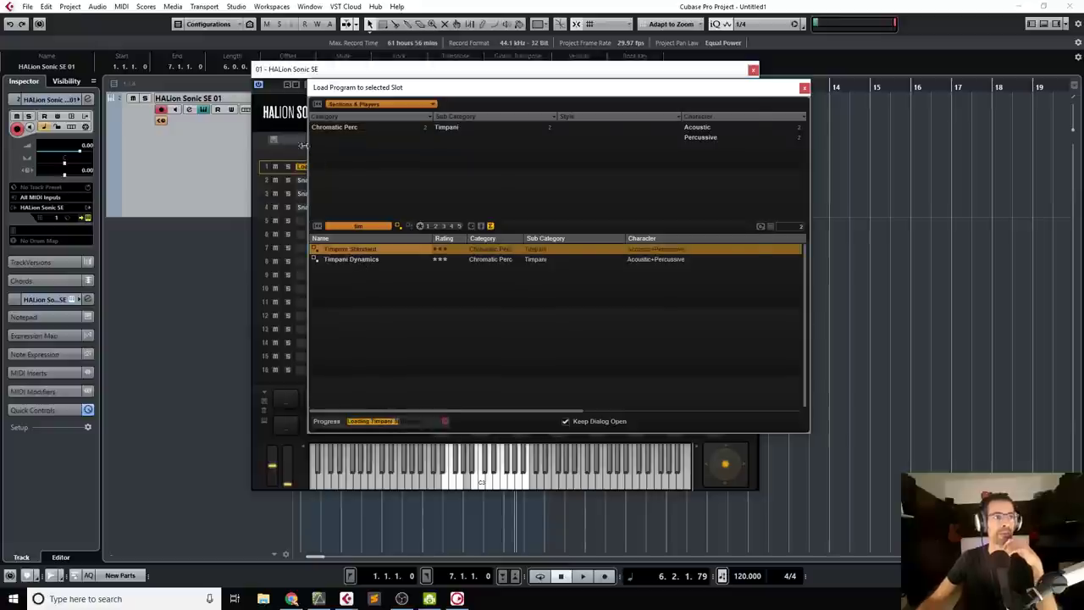
- Reset slot 2 and remove the Snare 2 program from it
{"action": "left_click", "coordinate": [269, 181]}
{"action": "right_click", "coordinate": [269, 183]}
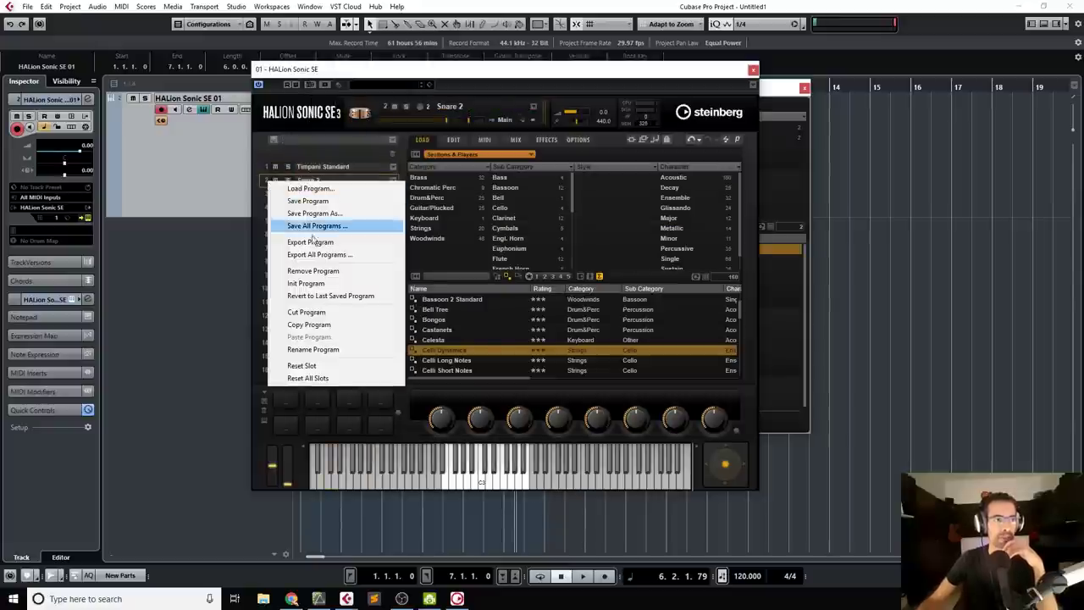
{"action": "left_click", "coordinate": [340, 367]}
{"action": "right_click", "coordinate": [265, 182]}
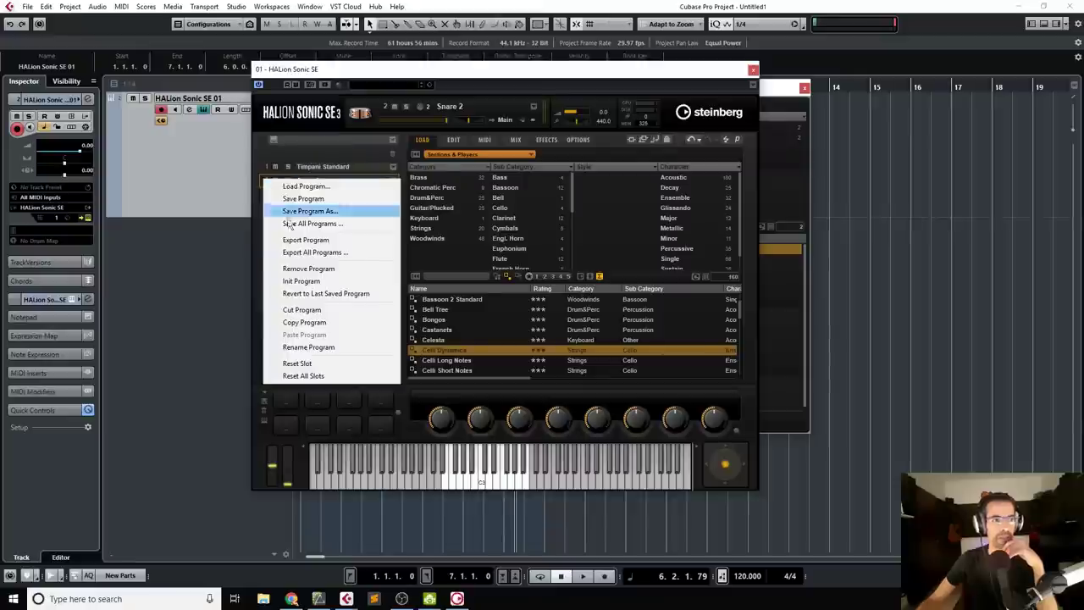
{"action": "left_click", "coordinate": [292, 268]}
- Remove the Snare 3 and Snare 4 programs from slots 3 and 4
{"action": "left_click", "coordinate": [265, 196]}
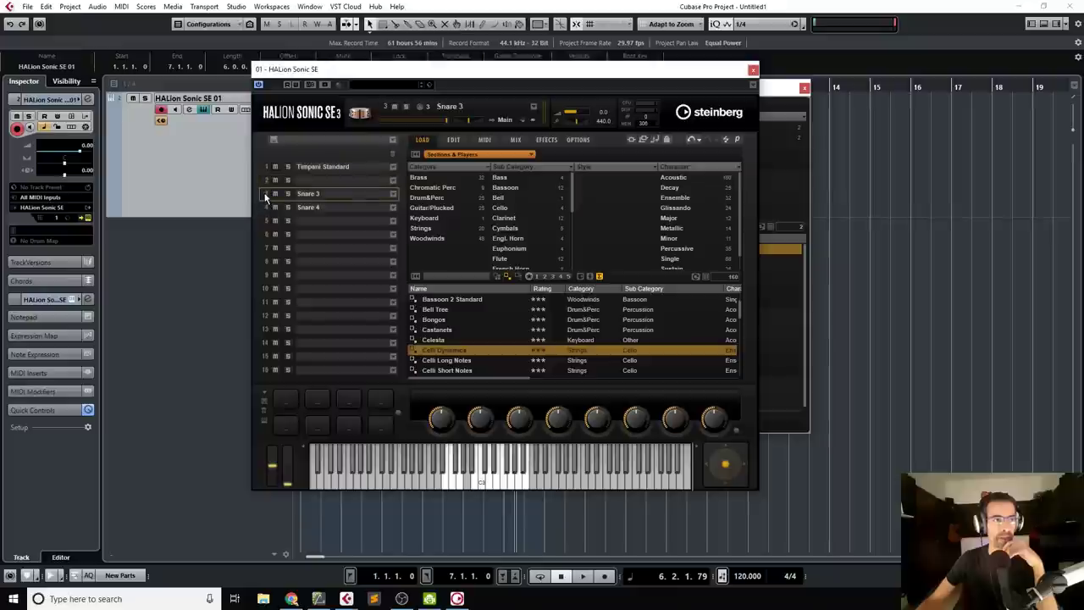
{"action": "right_click", "coordinate": [265, 196]}
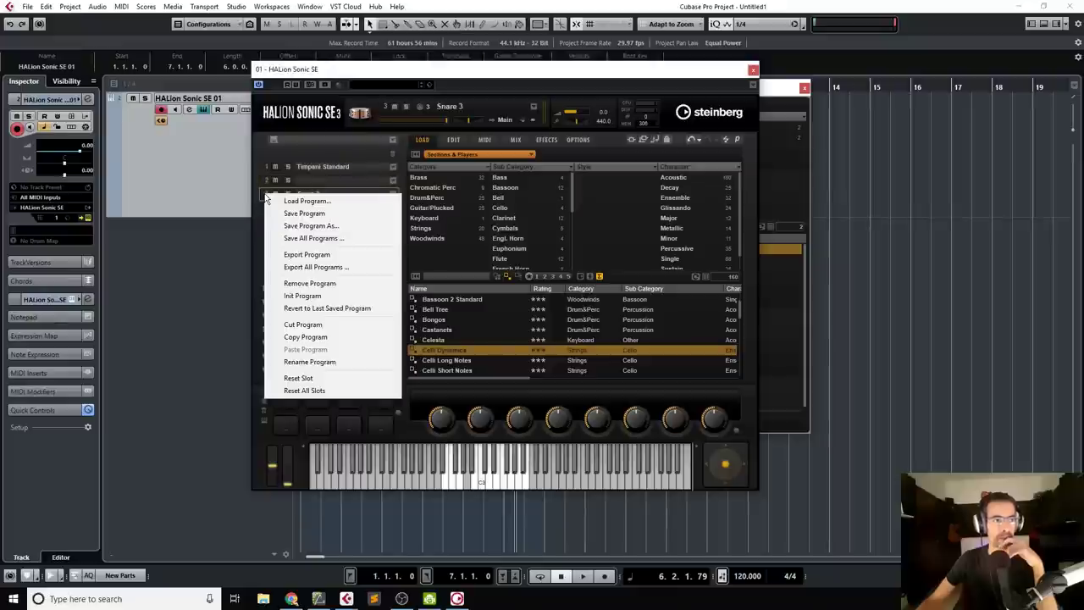
{"action": "left_click", "coordinate": [305, 296]}
{"action": "left_click", "coordinate": [266, 210]}
{"action": "right_click", "coordinate": [266, 212]}
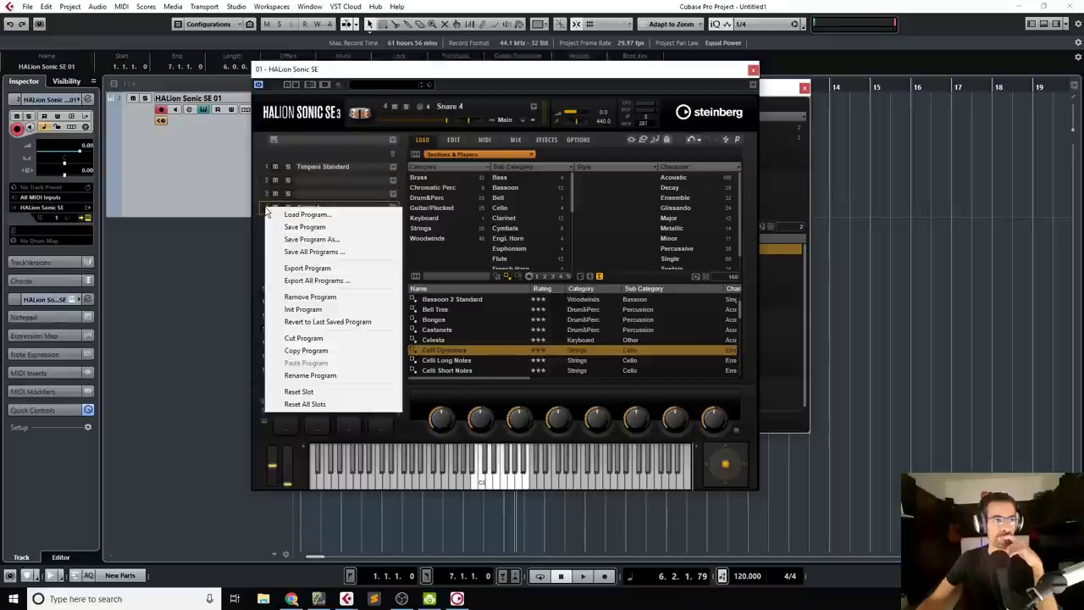
{"action": "left_click", "coordinate": [347, 296]}
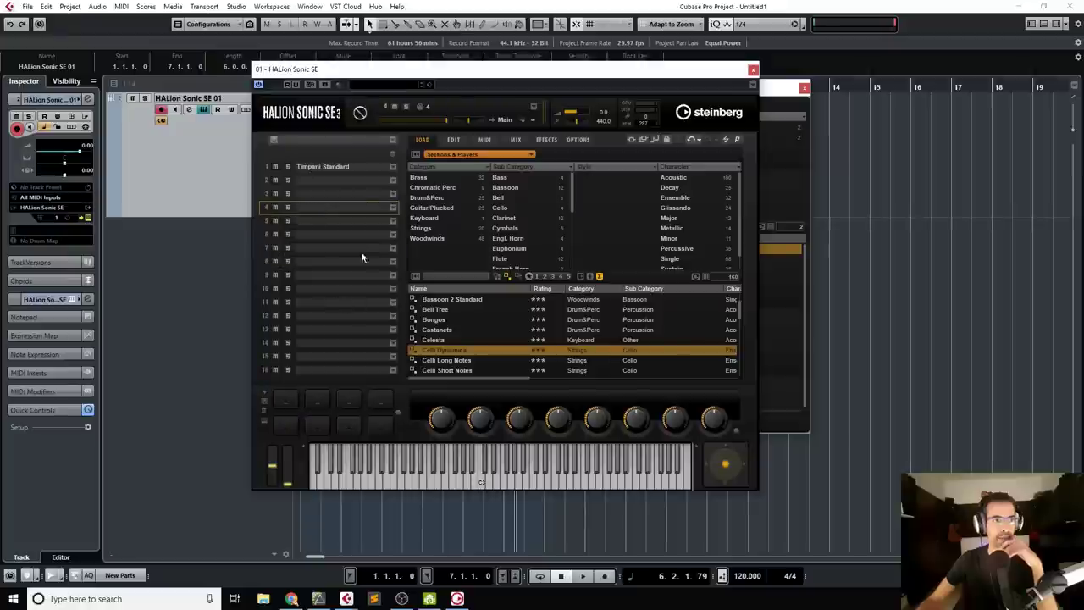
- Show Timpani Standard's articulation page and switch the active articulation to Medium Mallet Hit
{"action": "left_click", "coordinate": [267, 166]}
{"action": "left_click", "coordinate": [454, 141]}
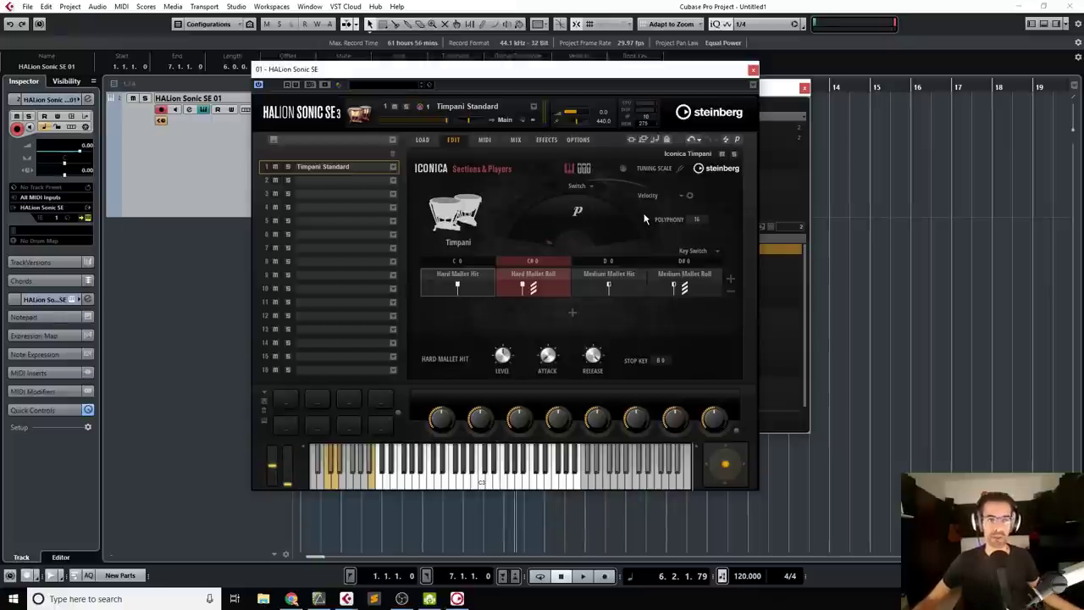
{"action": "left_click", "coordinate": [592, 265]}
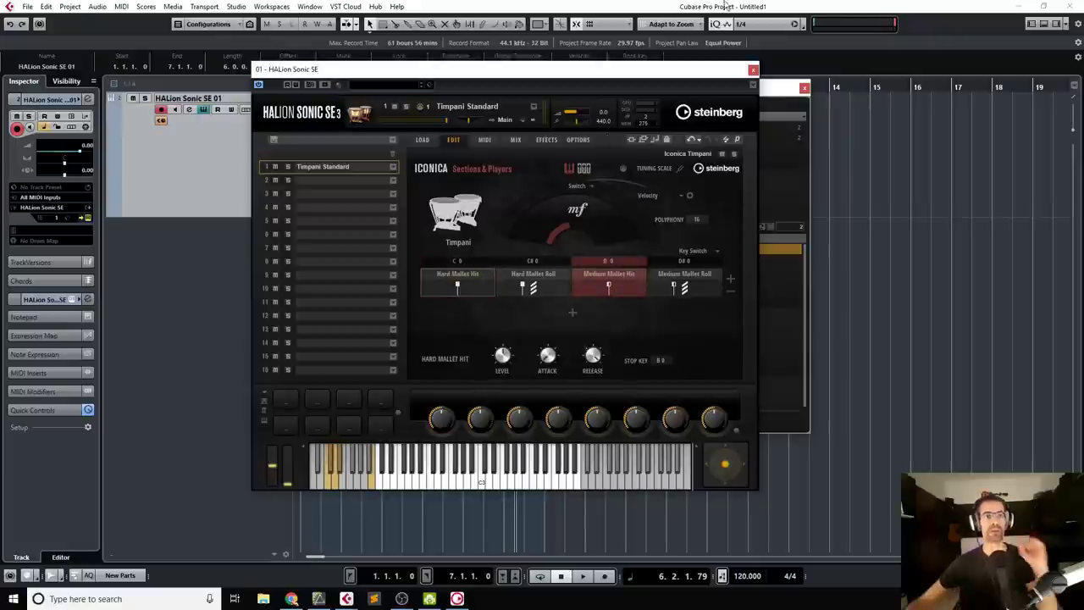
- Clear the program search for slot 1, filter Sections & Players by Chromatic Perc, and load Xylophone
{"action": "left_click", "coordinate": [392, 167]}
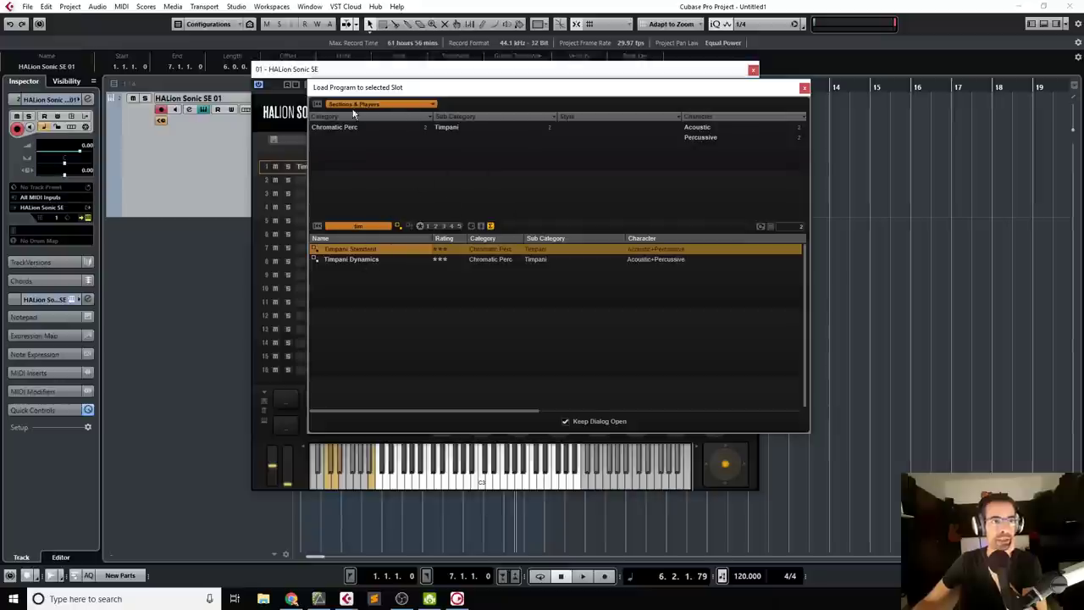
{"action": "left_click", "coordinate": [316, 104]}
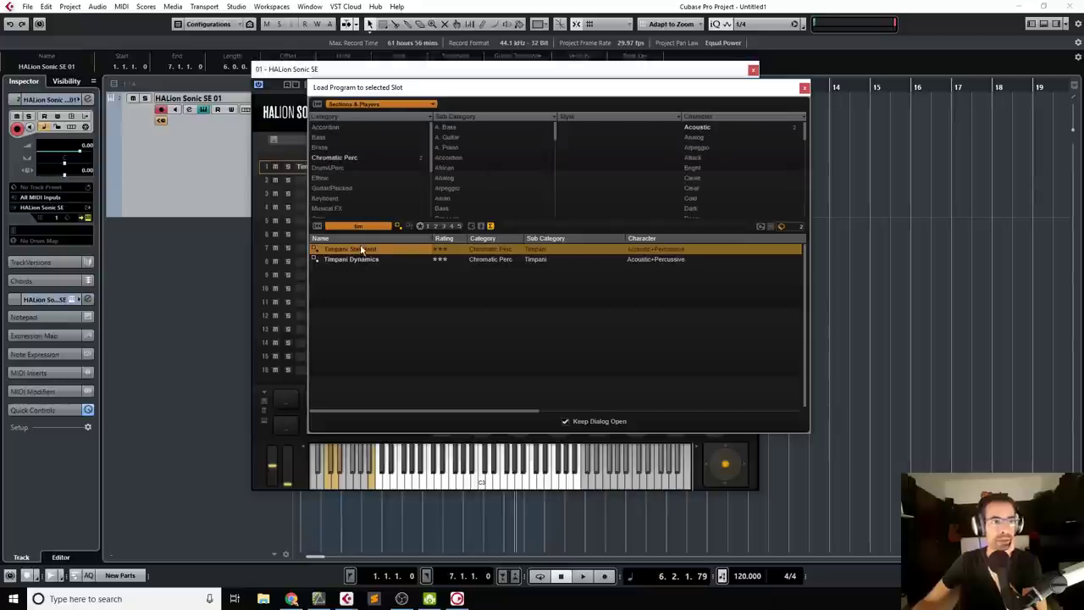
{"action": "left_click", "coordinate": [316, 225]}
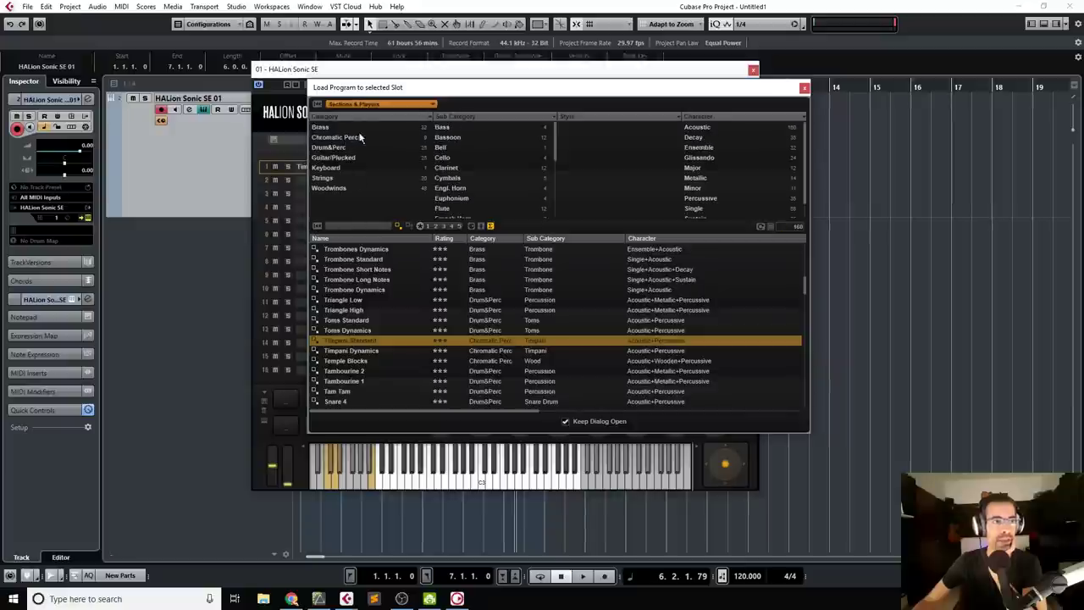
{"action": "left_click", "coordinate": [337, 138]}
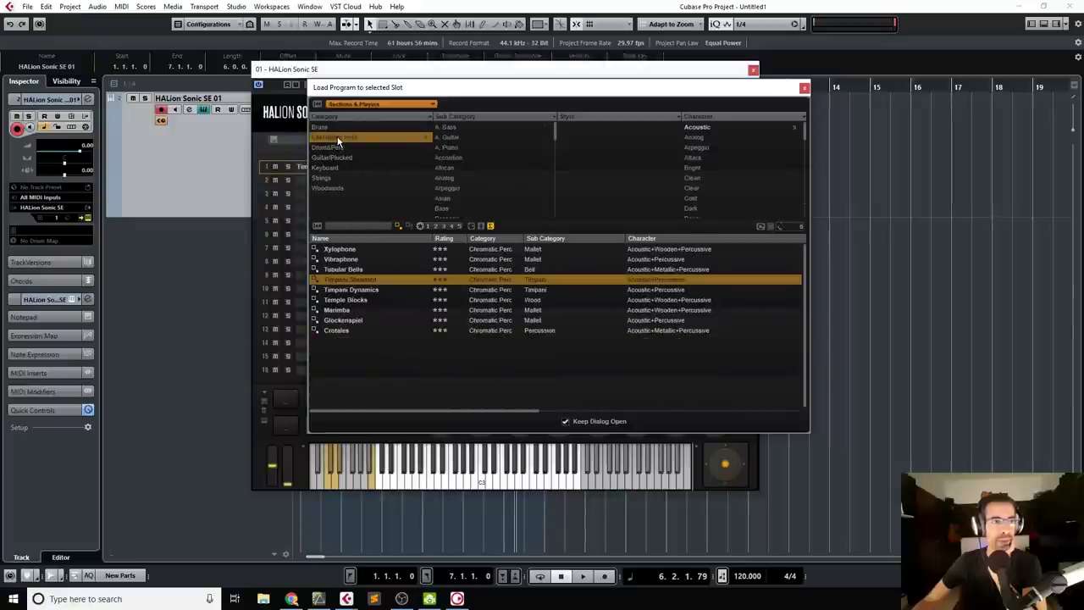
{"action": "left_click", "coordinate": [354, 250]}
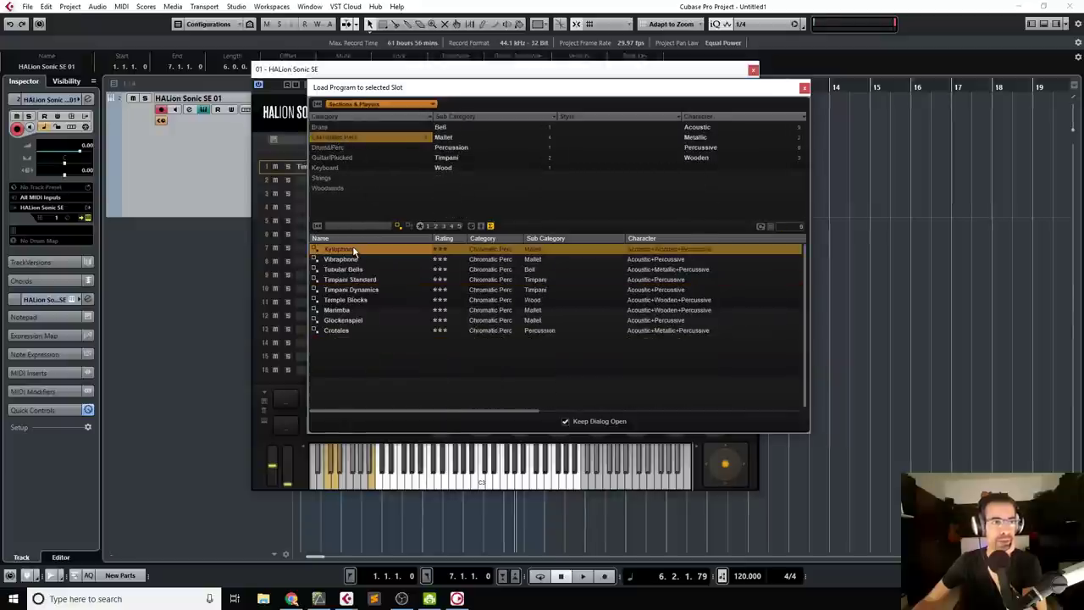
{"action": "double_click", "coordinate": [354, 250]}
{"action": "left_click", "coordinate": [298, 153]}
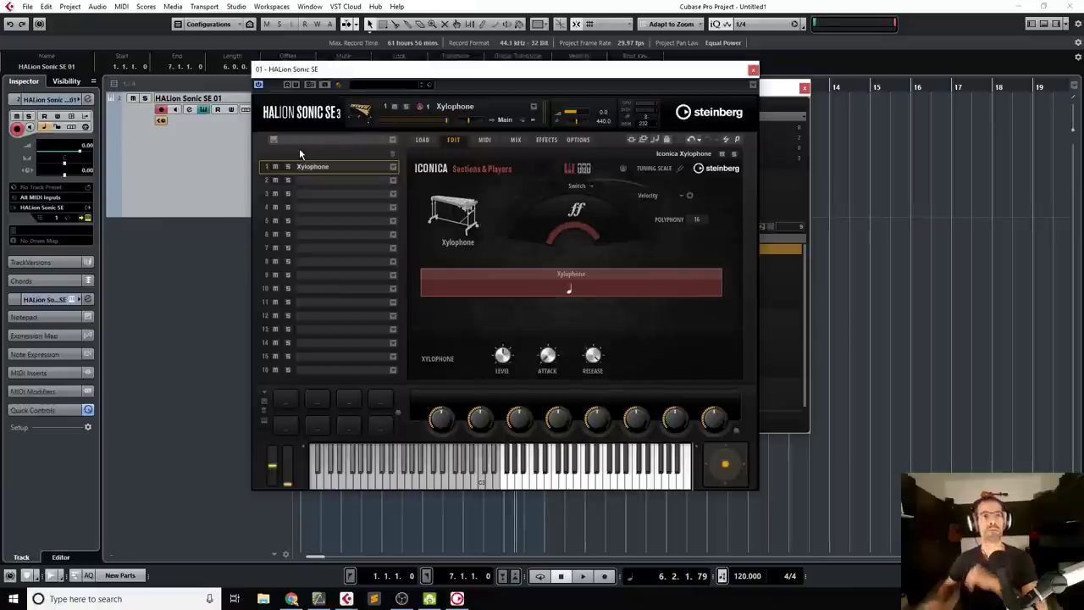
- Load Vibraphone into slot 1 and switch its active articulation to Vibrato
{"action": "left_click", "coordinate": [393, 170]}
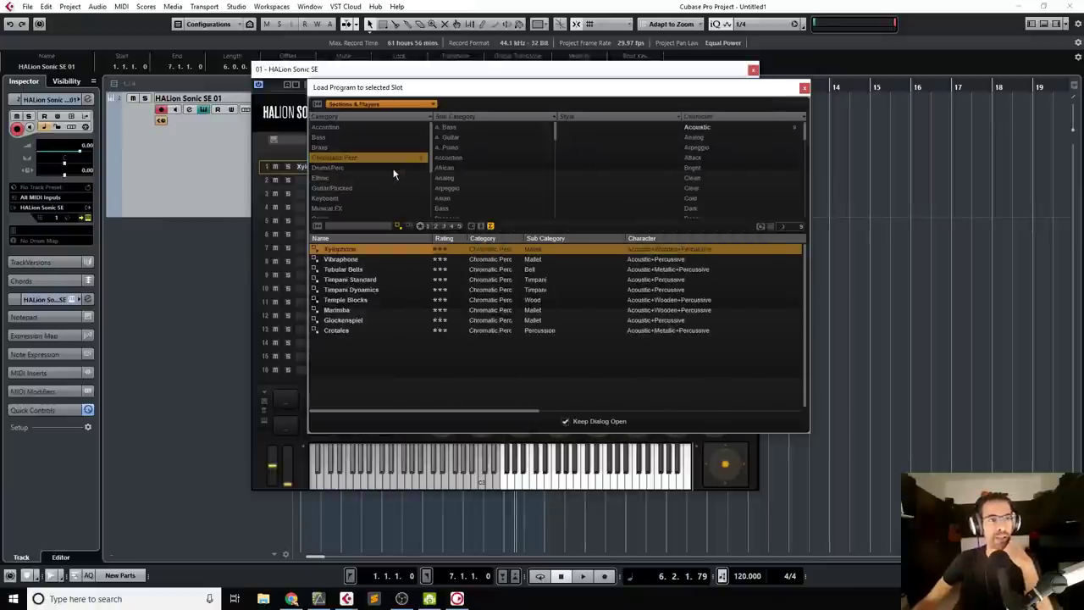
{"action": "double_click", "coordinate": [356, 259]}
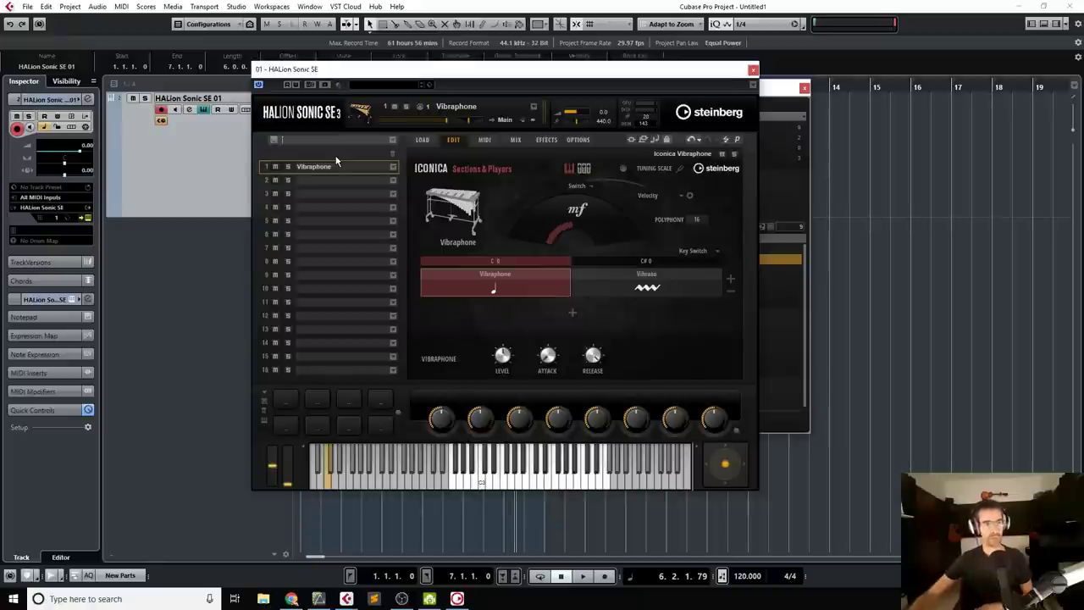
{"action": "left_click", "coordinate": [598, 265]}
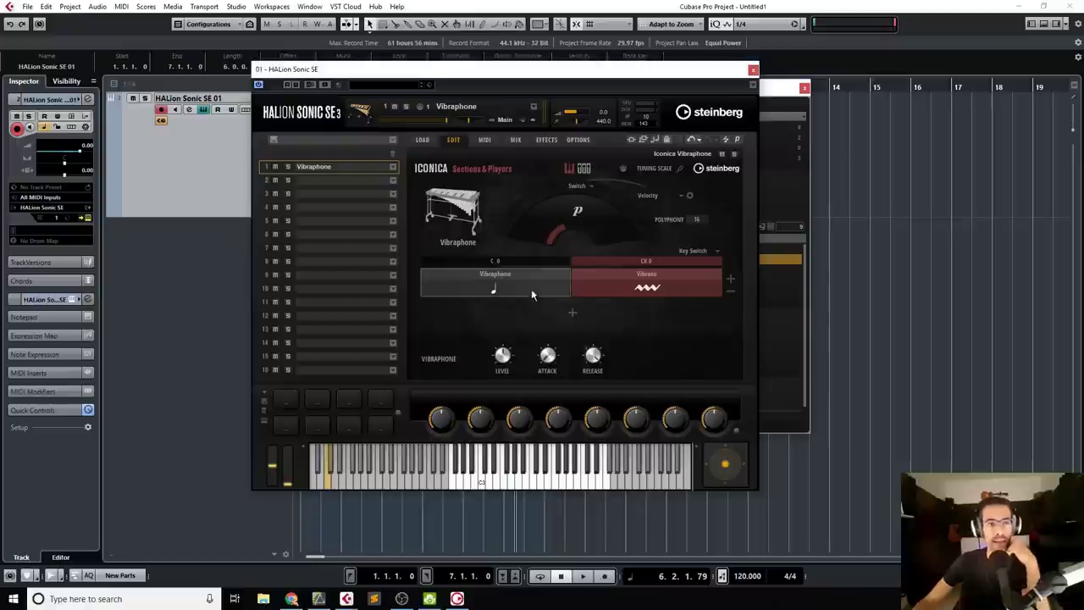
- Replace the program in slot 1 with Marimba from the Chromatic Perc programs and return to its articulation page
{"action": "left_click", "coordinate": [394, 169]}
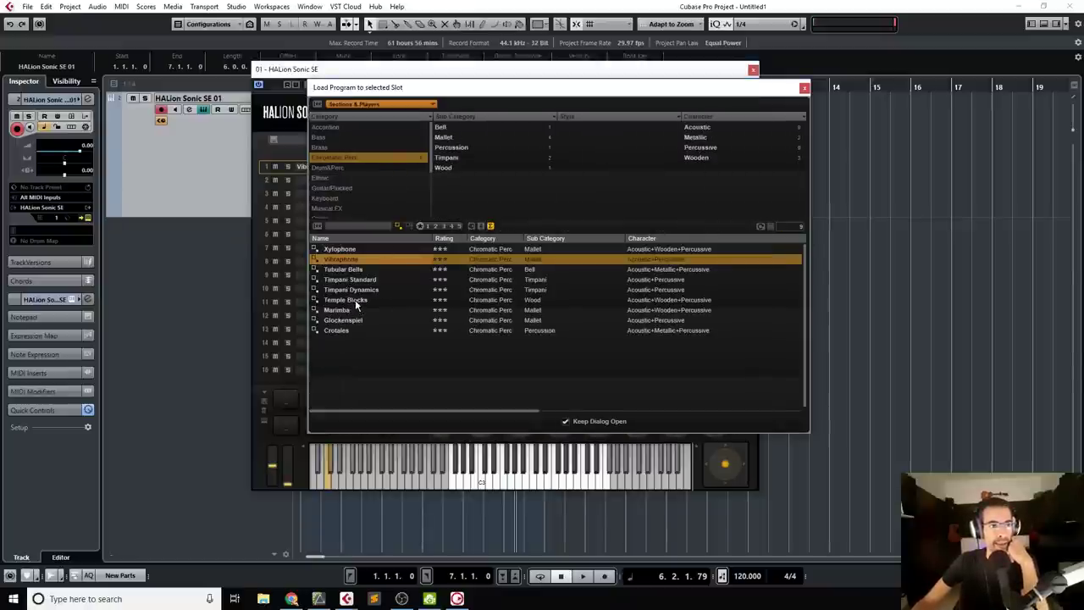
{"action": "left_click", "coordinate": [346, 312]}
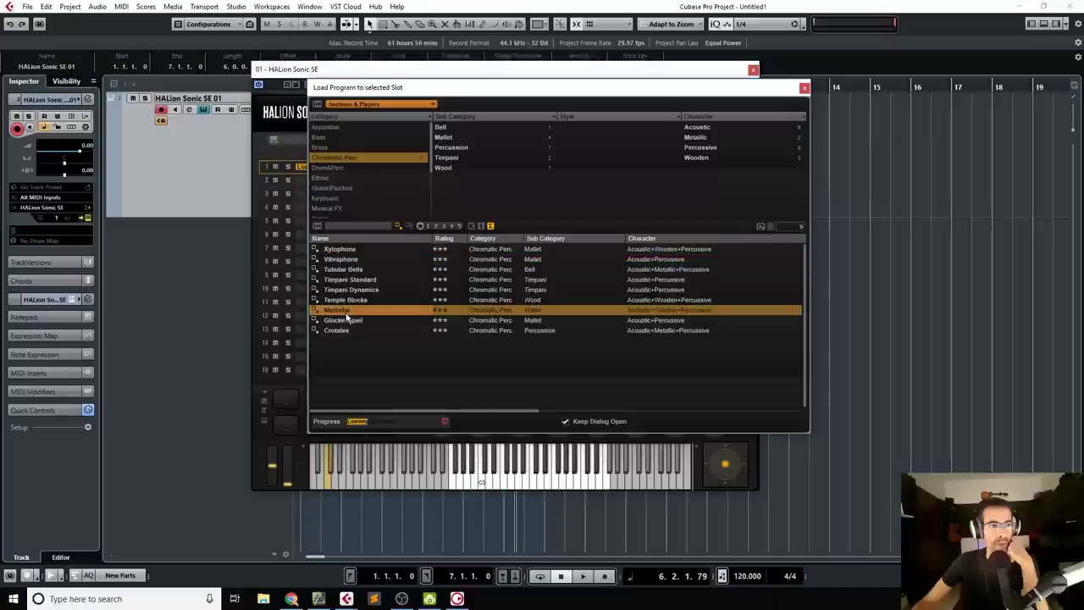
{"action": "left_click", "coordinate": [282, 146]}
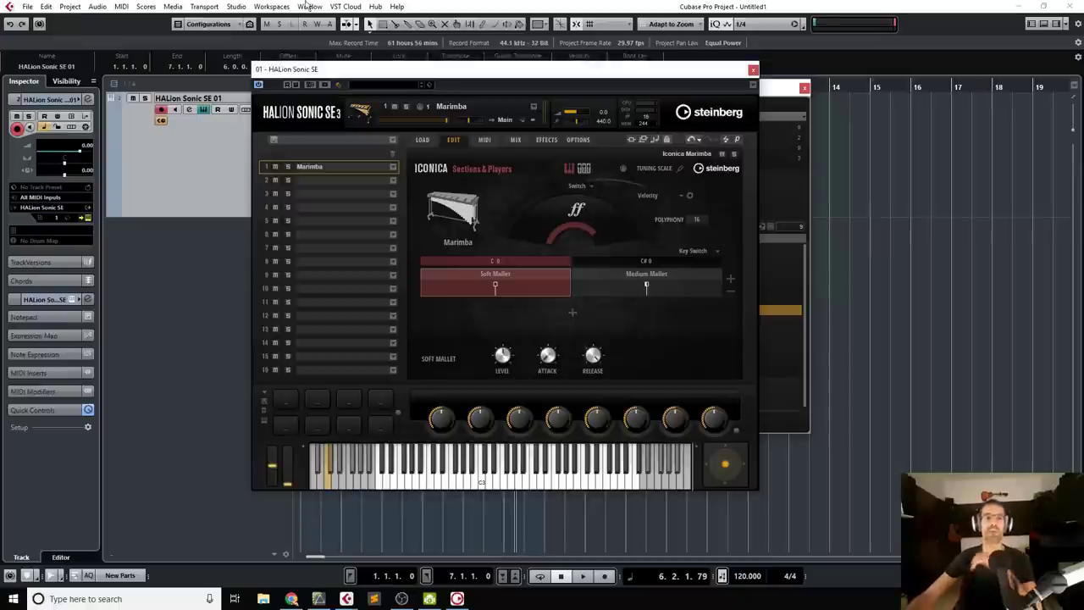
- Compare Marimba's Medium Mallet and Soft Mallet articulations by switching between them repeatedly, ending on Soft Mallet
{"action": "left_click", "coordinate": [617, 266]}
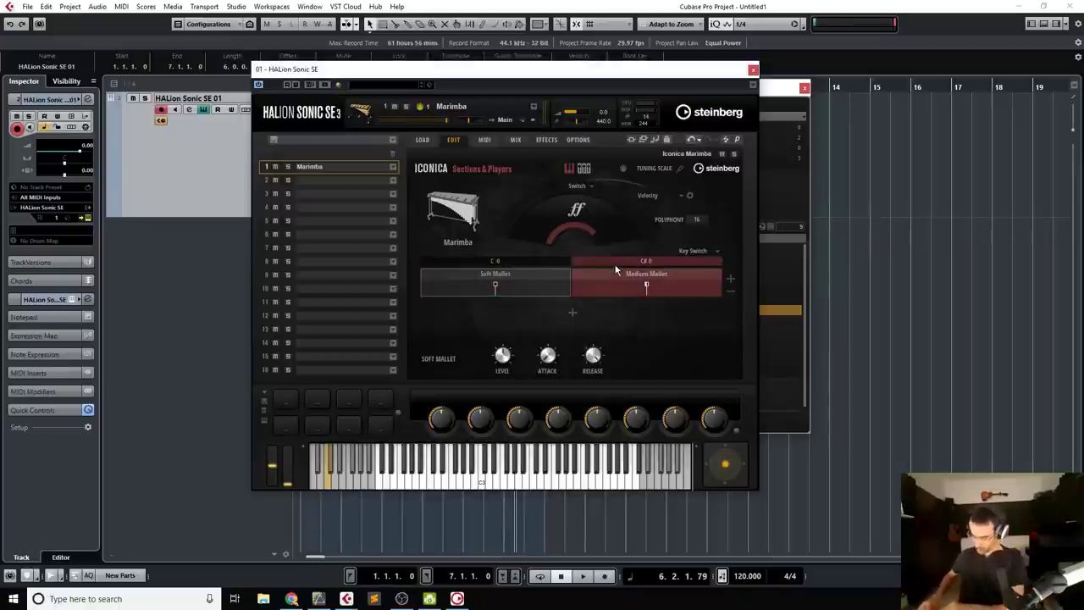
{"action": "left_click", "coordinate": [539, 263]}
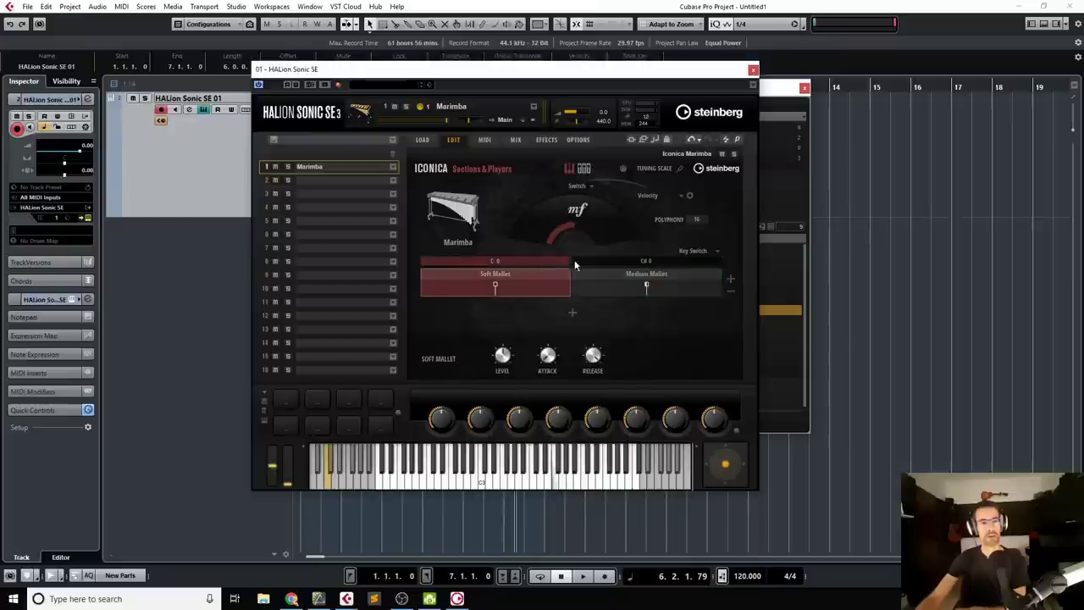
{"action": "left_click", "coordinate": [598, 259]}
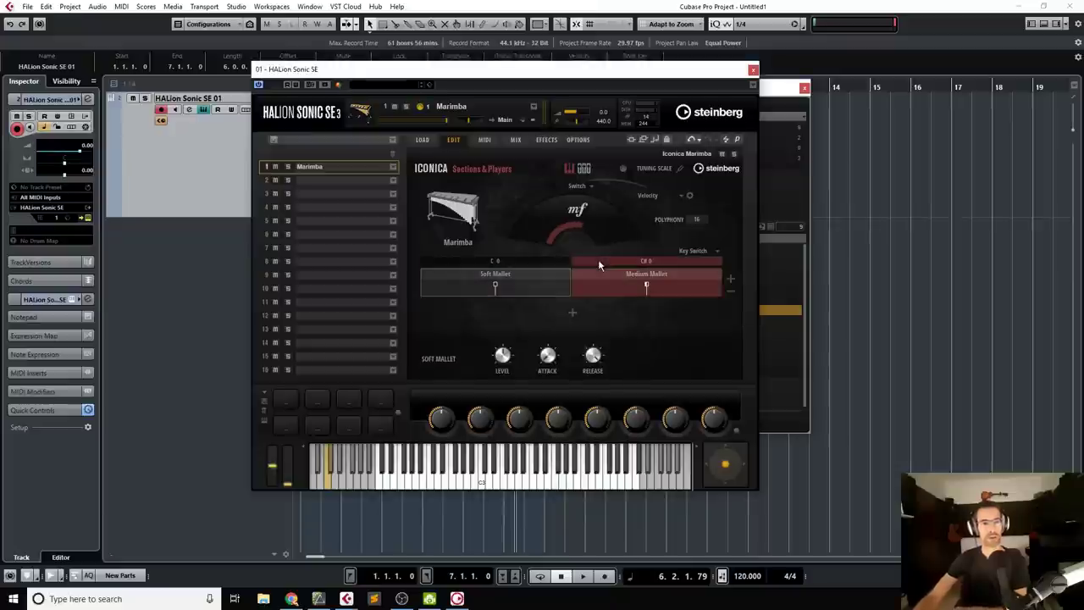
{"action": "left_click", "coordinate": [525, 259]}
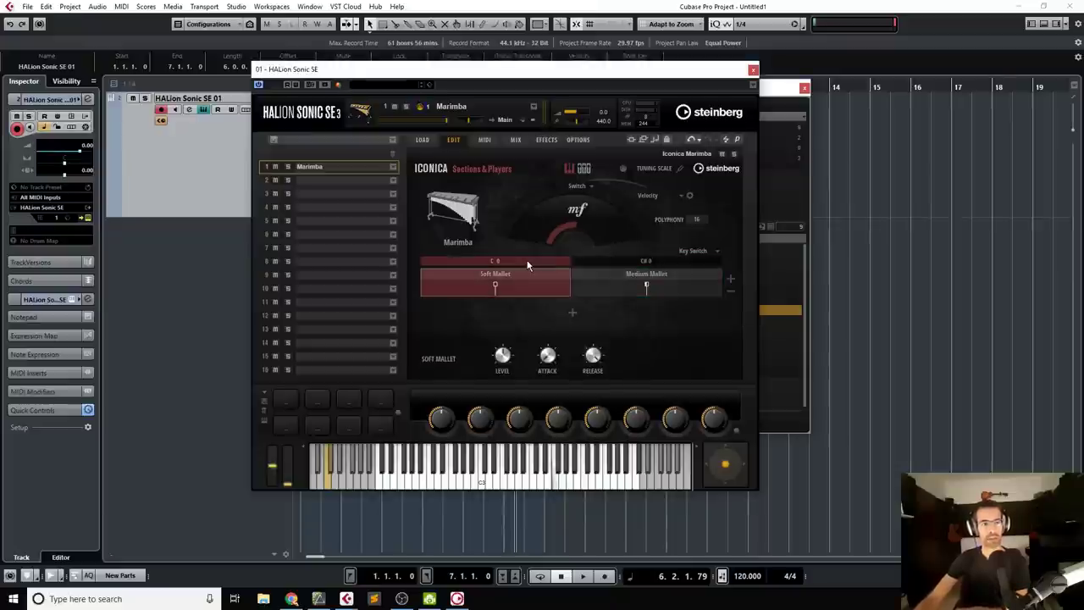
{"action": "left_click", "coordinate": [599, 260]}
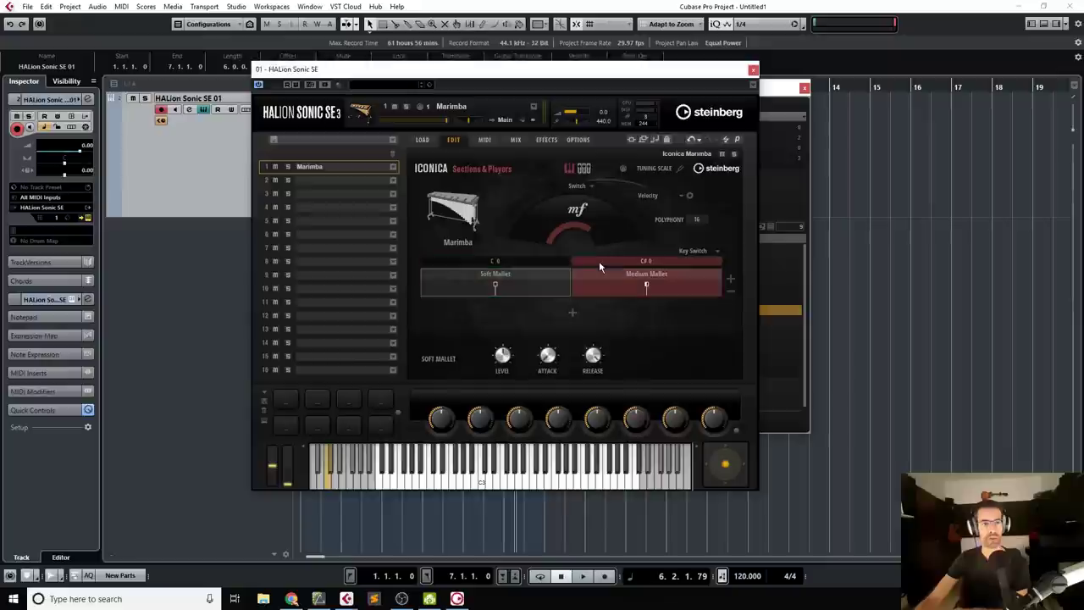
{"action": "left_click", "coordinate": [546, 268]}
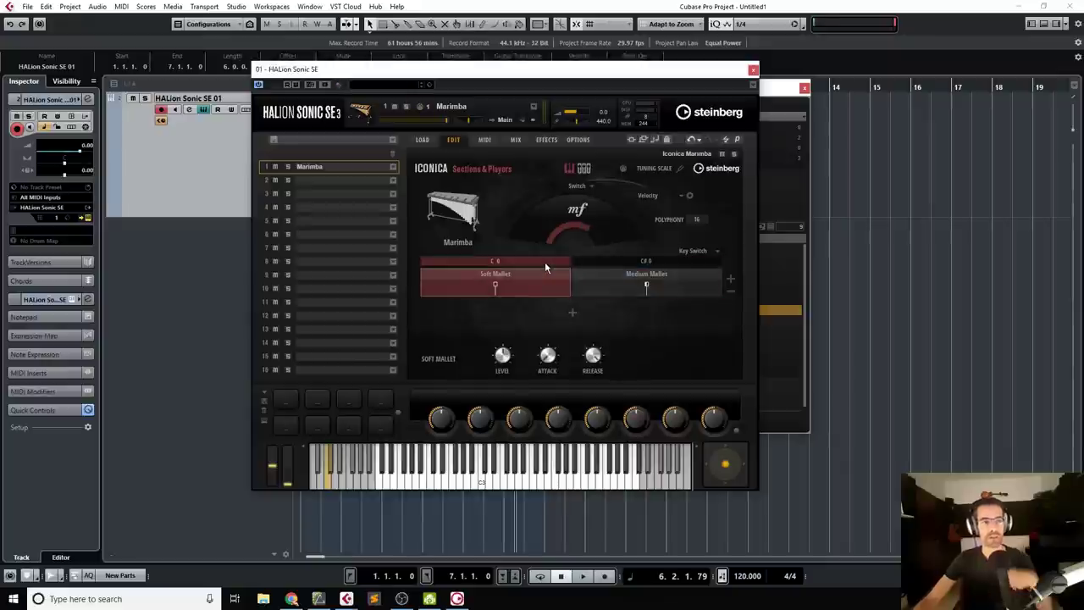
- Load Crotales into slot 1 from the Chromatic Perc programs and close the program browser
{"action": "left_click", "coordinate": [392, 174]}
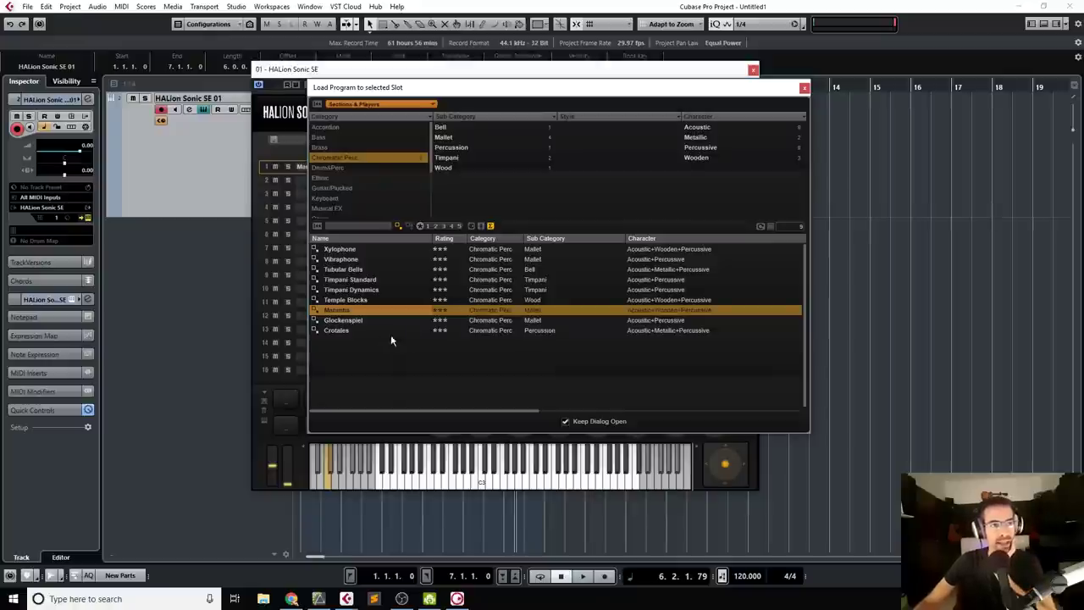
{"action": "left_click", "coordinate": [339, 330]}
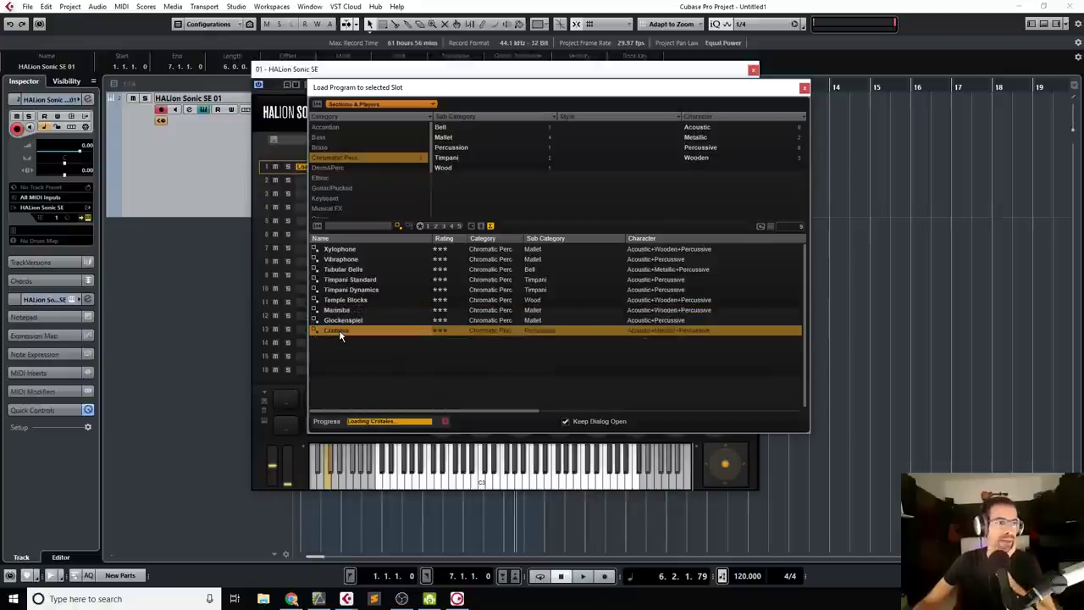
{"action": "left_click", "coordinate": [804, 88]}
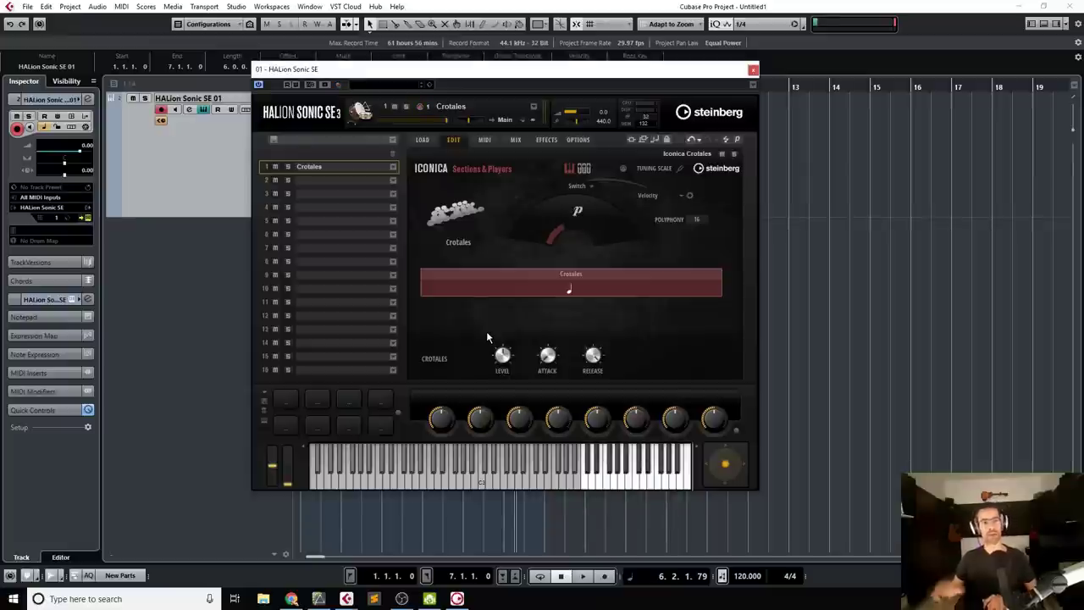
{"action": "left_click", "coordinate": [393, 168]}
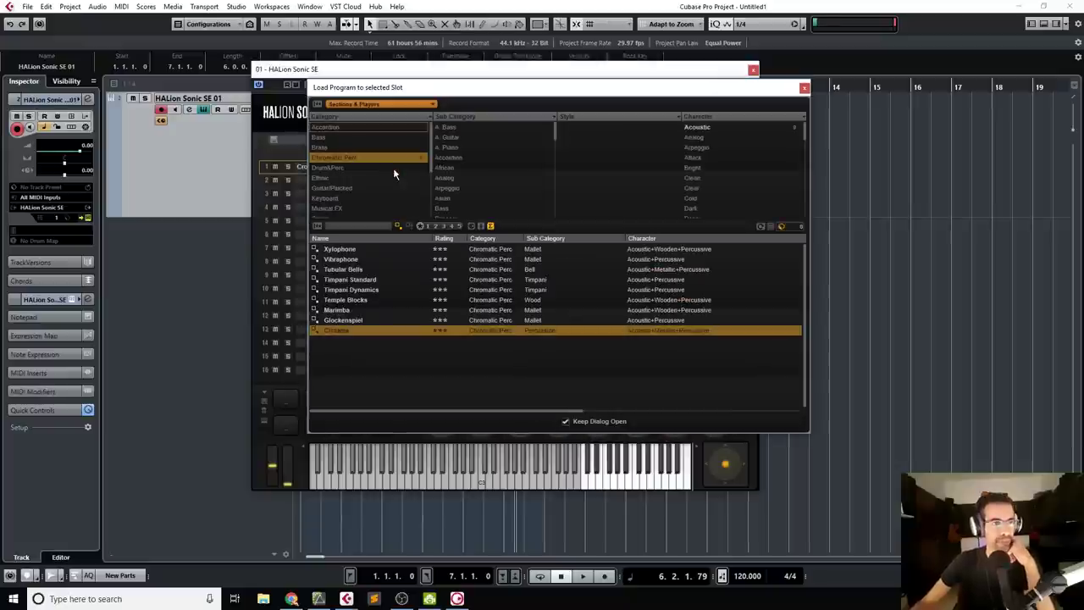
{"action": "left_click", "coordinate": [370, 167]}
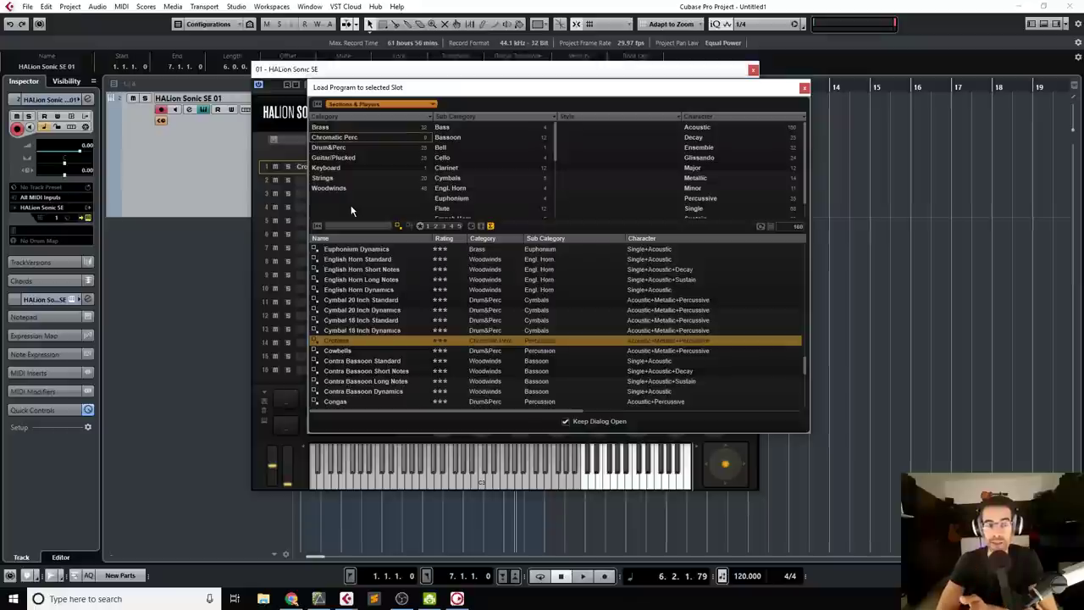
{"action": "left_click", "coordinate": [805, 88]}
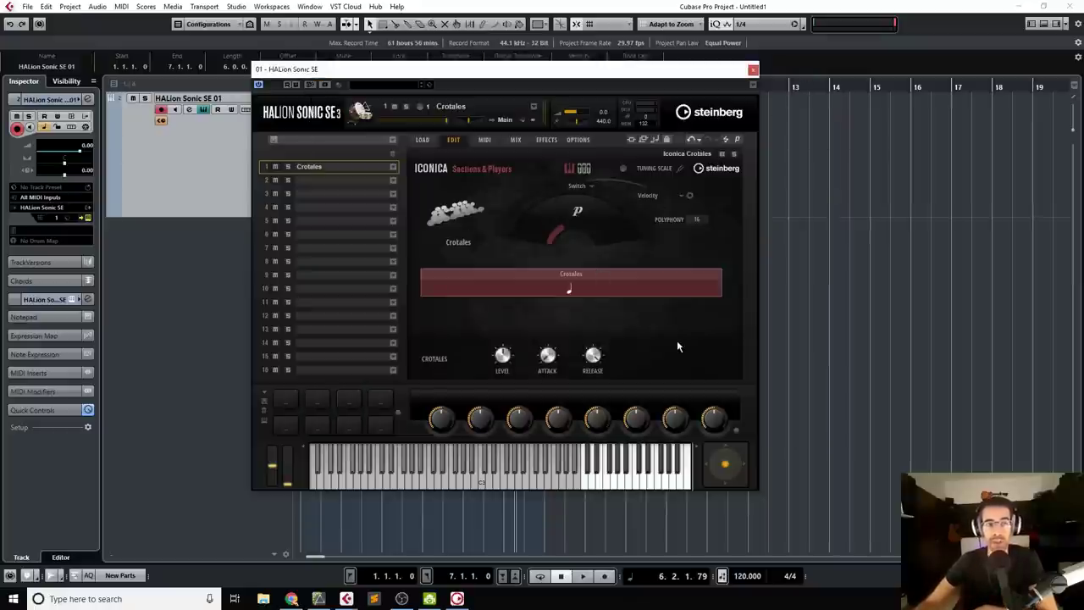
- Change the category filter for slot 1 from Chromatic Perc to Strings, load Violins I Standard, and close the program browser
{"action": "left_click", "coordinate": [393, 167]}
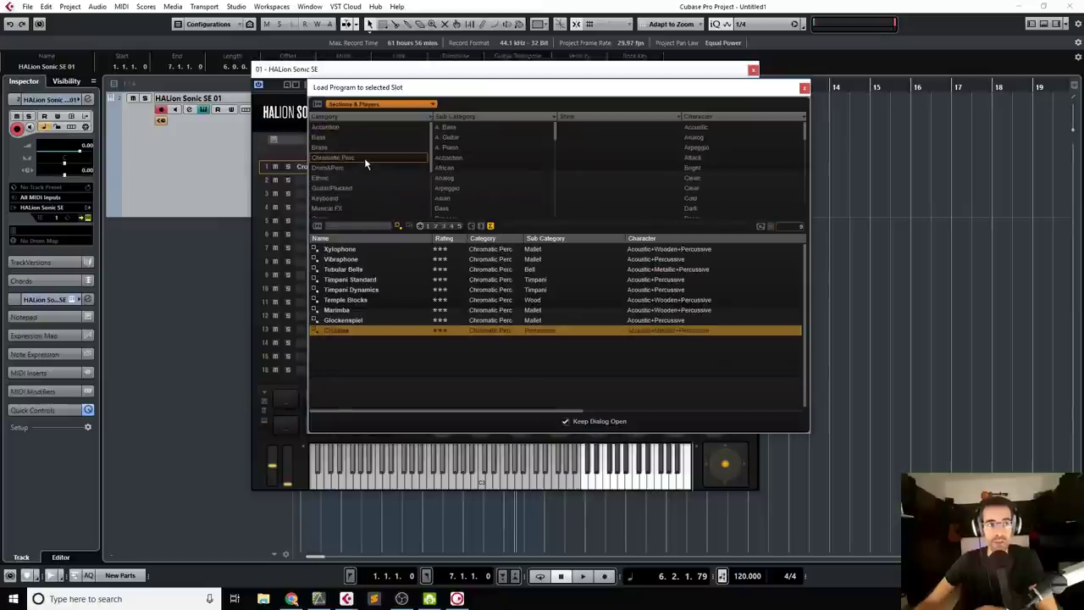
{"action": "left_click", "coordinate": [365, 160]}
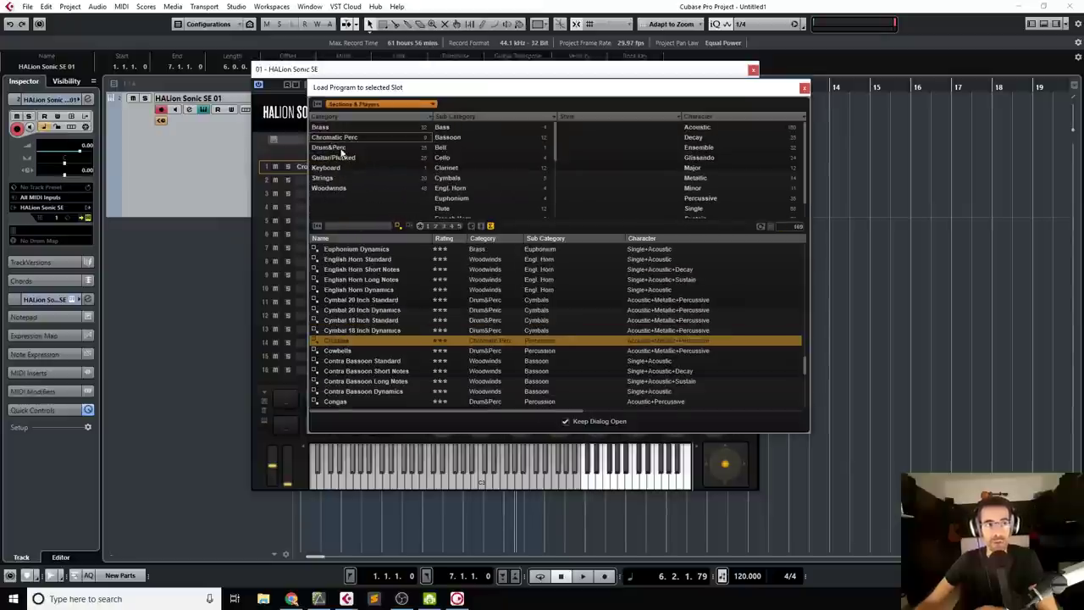
{"action": "left_click", "coordinate": [341, 177]}
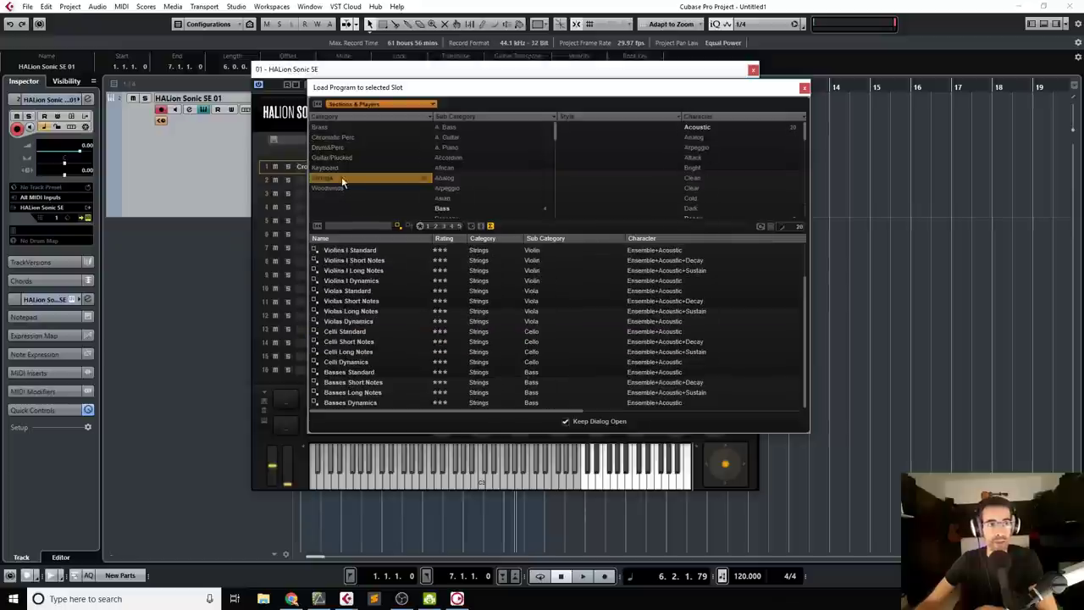
{"action": "left_click", "coordinate": [369, 251]}
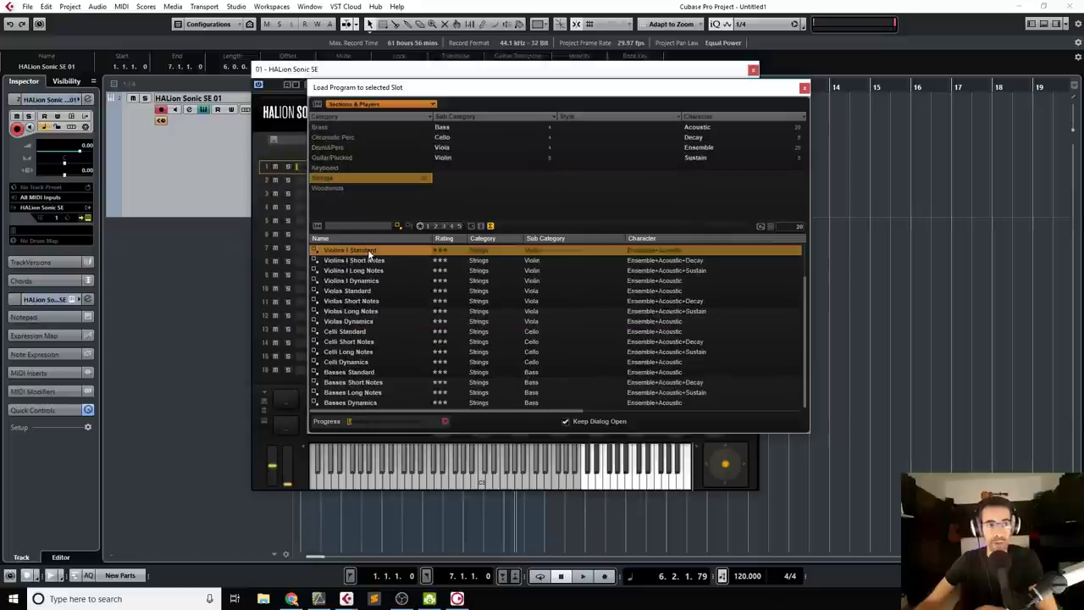
{"action": "left_click", "coordinate": [803, 87]}
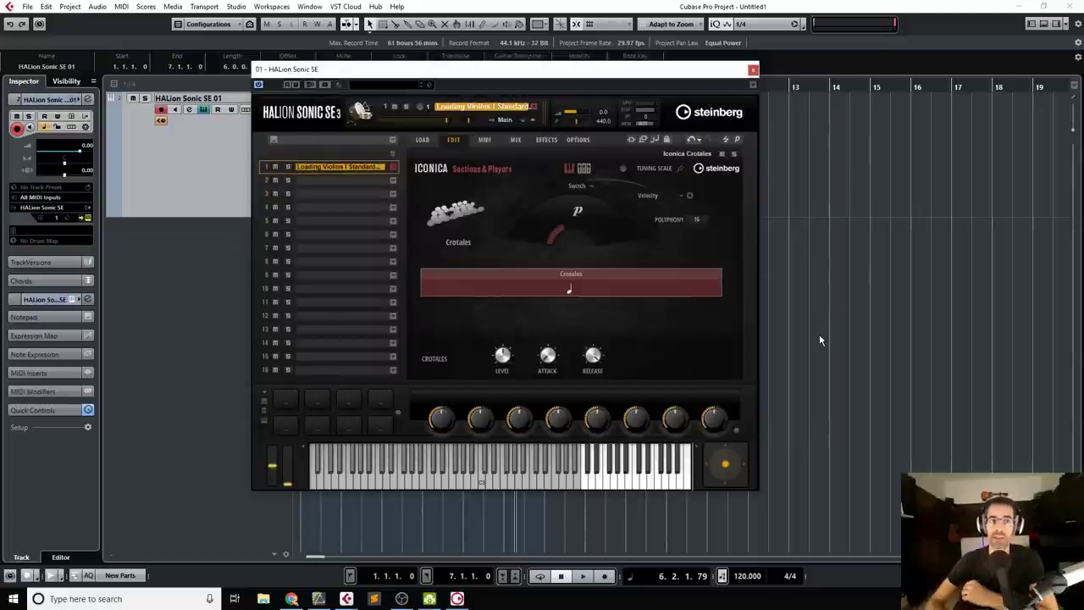